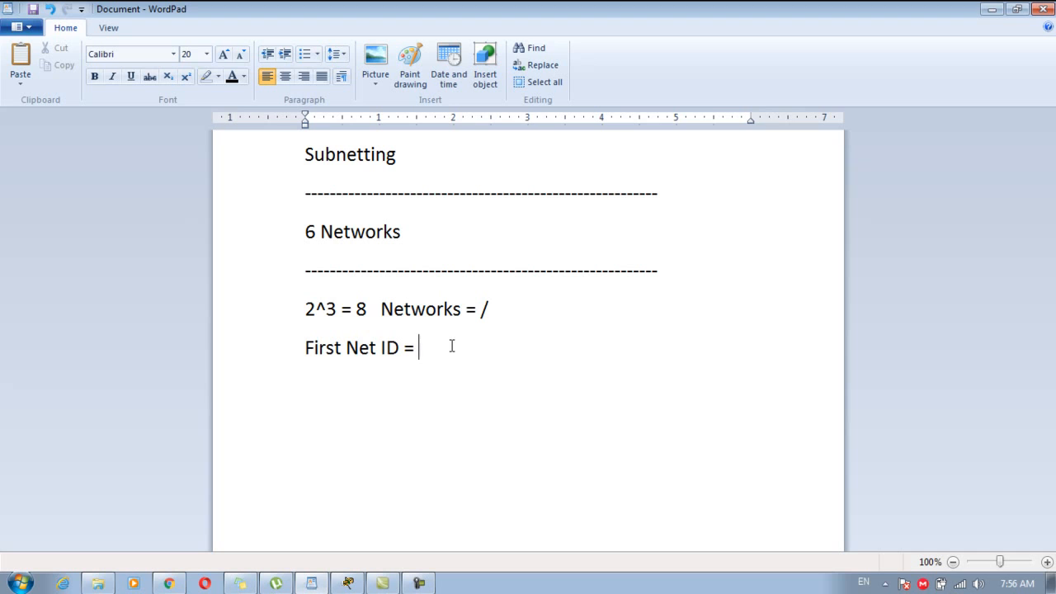
Enter 192.168.1.0 as the first network ID.
text(1.1.)
key(BackSpace)
key(BackSpace)
text(0  it's Depend)
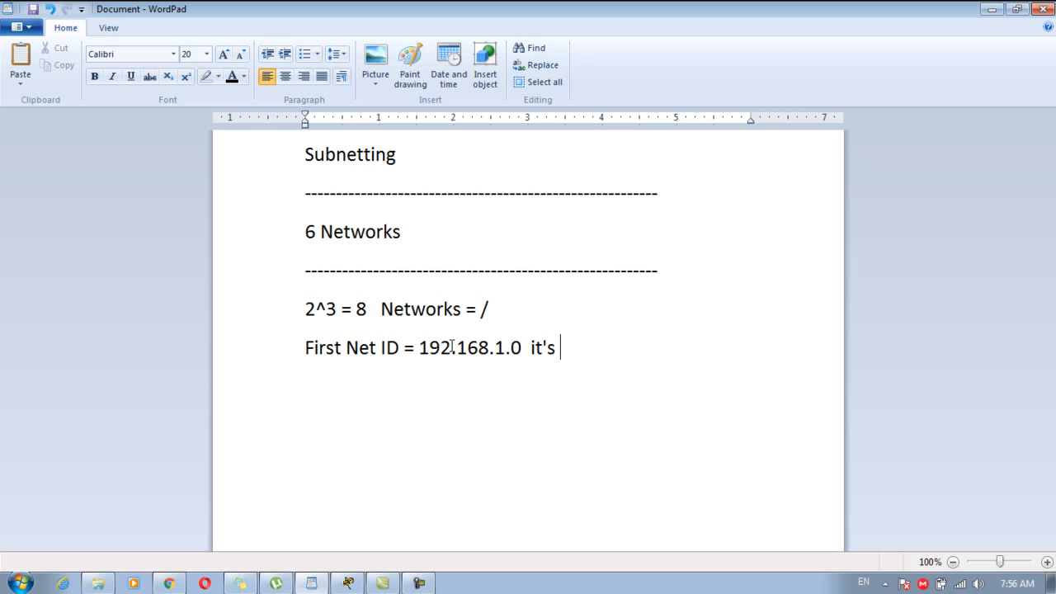
key(BackSpace)
key(BackSpace)
key(BackSpace)
key(BackSpace)
key(BackSpace)
key(BackSpace)
key(BackSpace)
key(BackSpace)
key(BackSpace)
key(BackSpace)
key(BackSpace)
key(BackSpace)
key(Return)
Add the line 'Subnet Mask : 255.255.255.?' below the network ID.
text(S)
key(BackSpace)
text(Subnet )
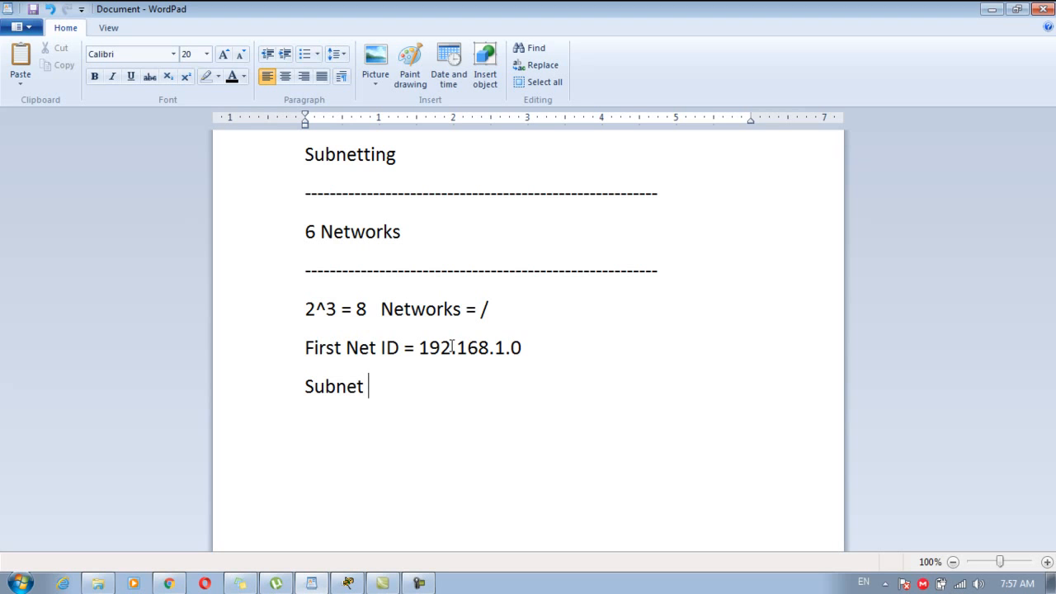
text(Mask:)
key(BackSpace)
text(: 255.255.255.x)
key(BackSpace)
text(?)
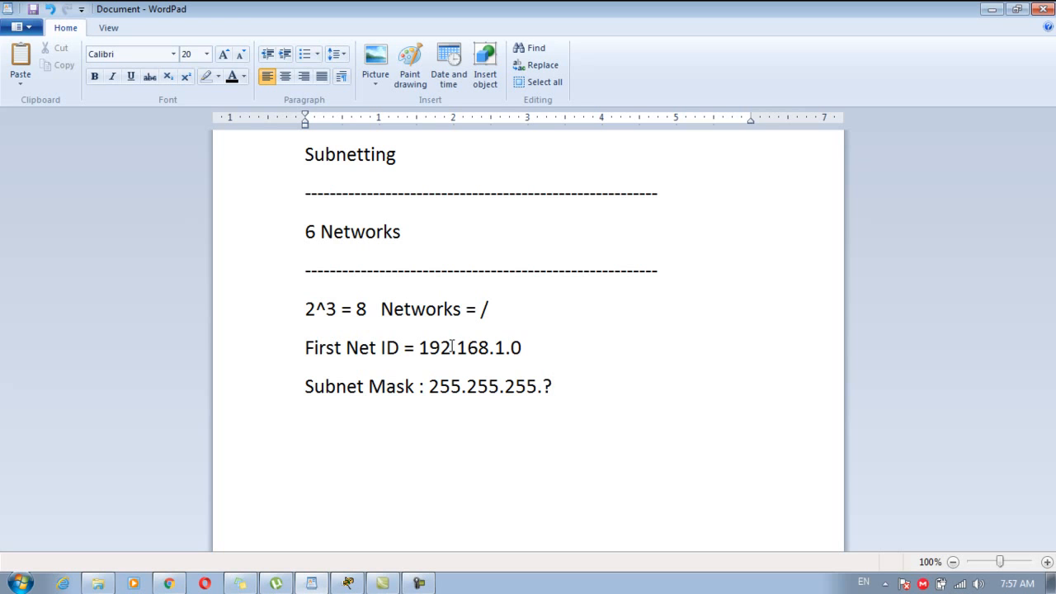
key(Return)
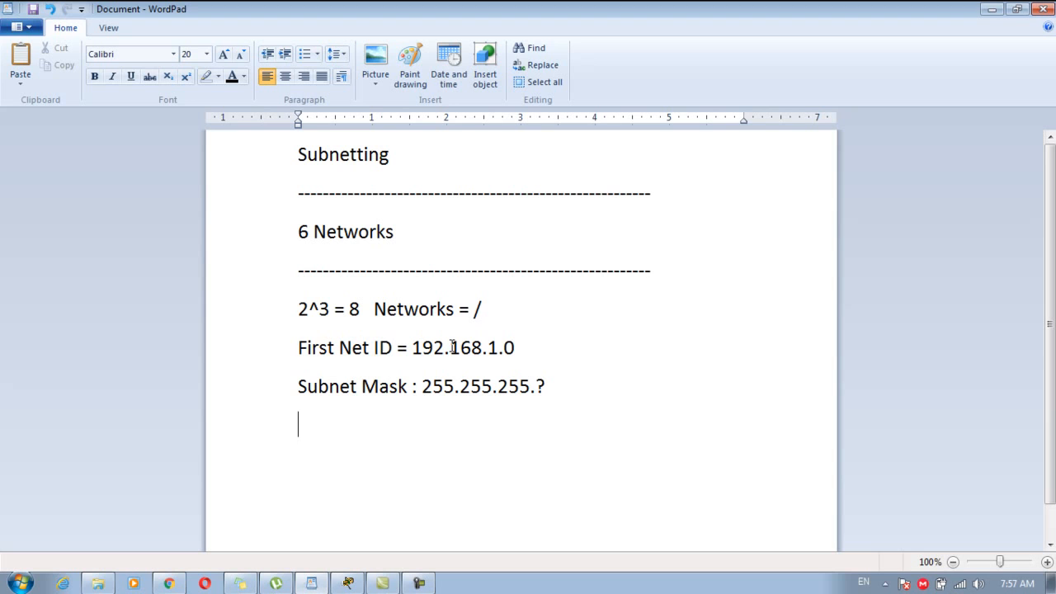
Type the binary mask 11111111.11111111.11111111.111 and colour its final 111 orange.
text(11111111.11111111.11111111.)
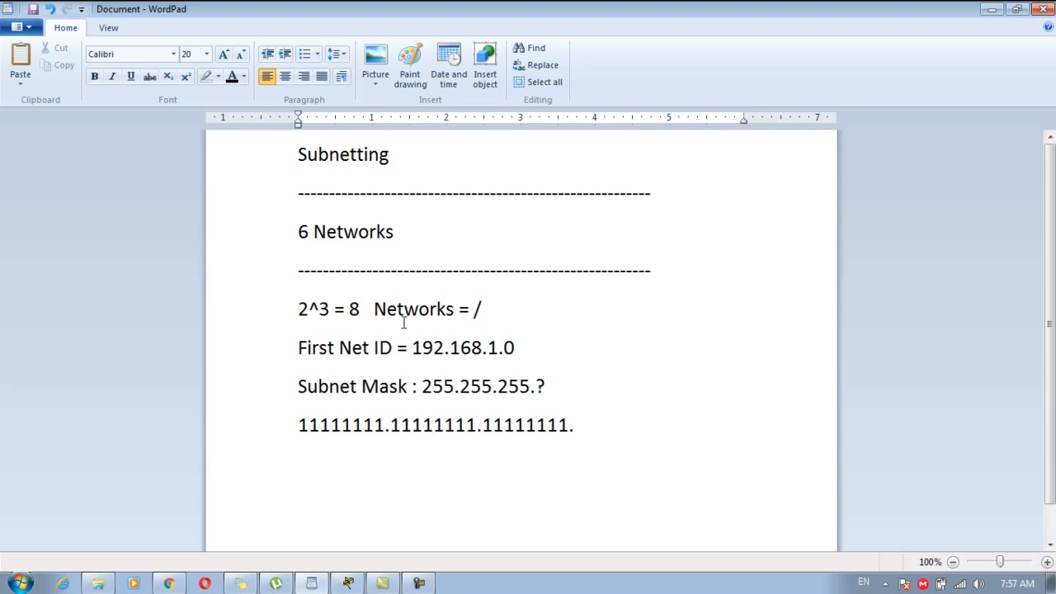
double_click(329, 307)
click(323, 307)
drag(322, 307, 328, 307)
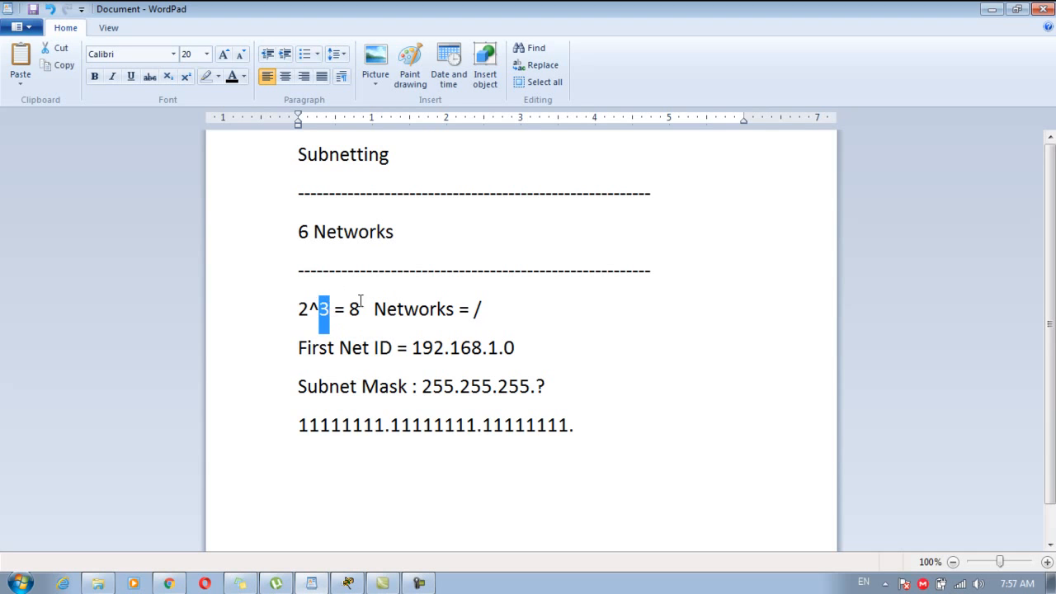
click(608, 435)
text(111)
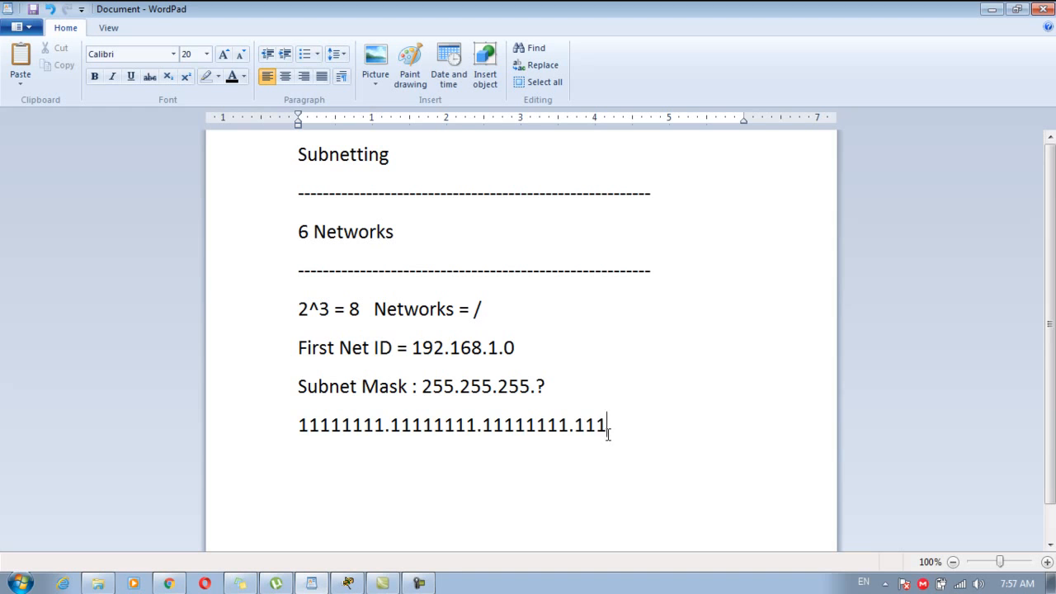
drag(608, 435, 575, 427)
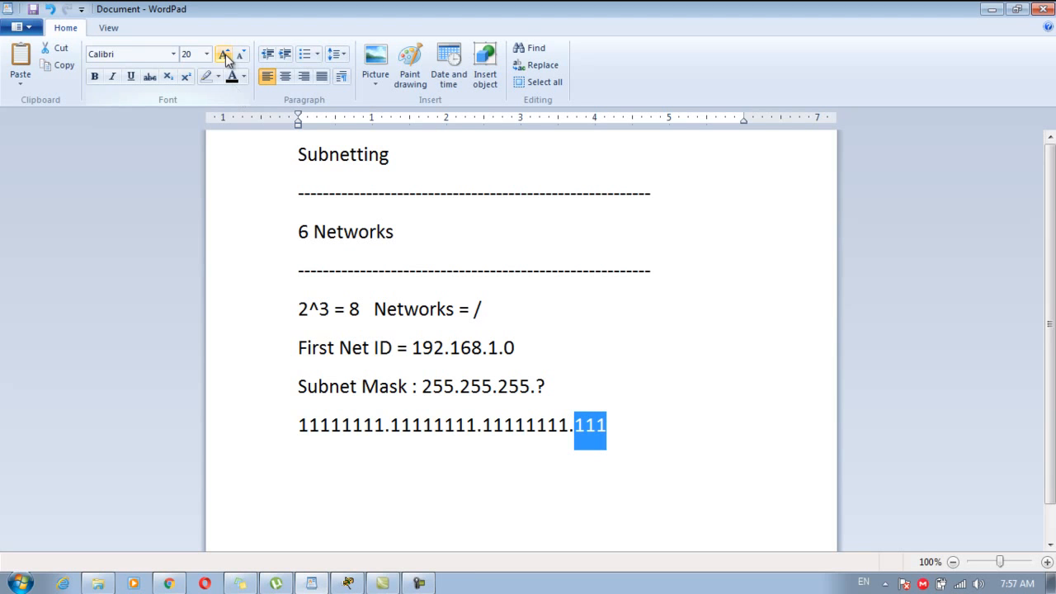
click(241, 79)
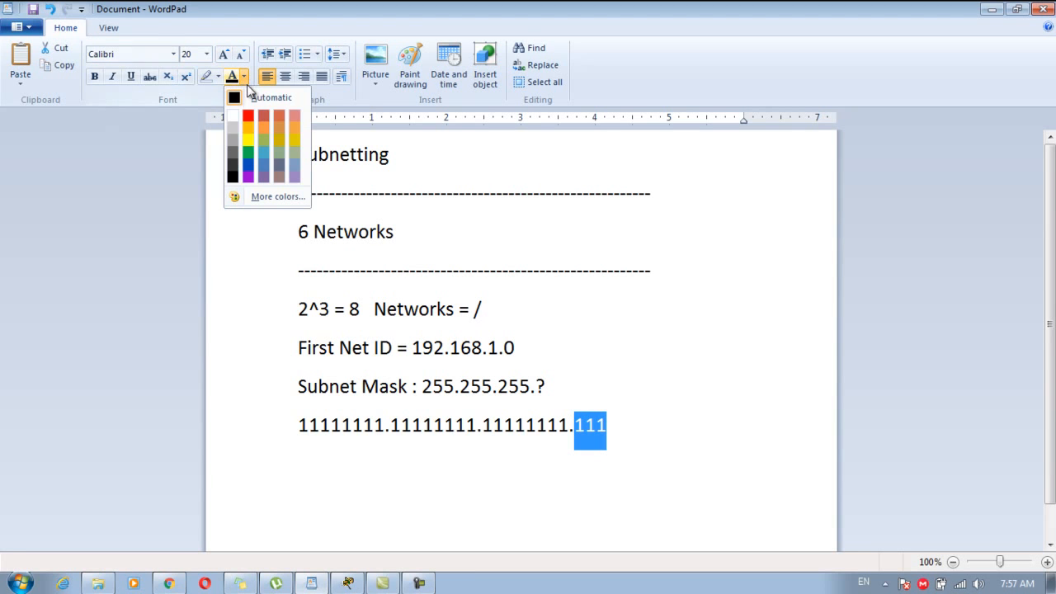
click(248, 129)
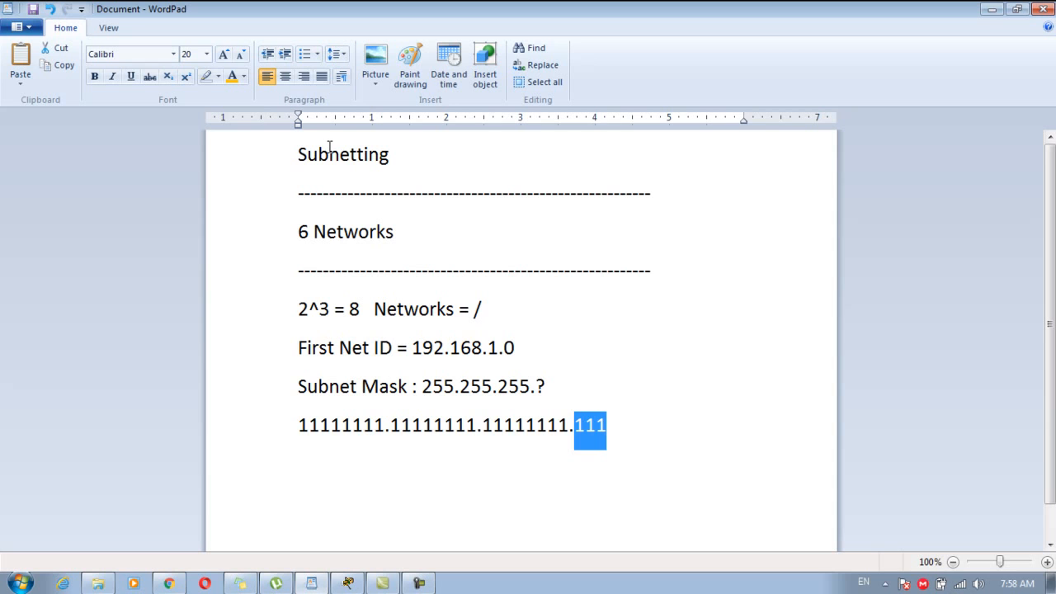
Finish the binary mask line with 00000 in black (Automatic) colour.
click(636, 429)
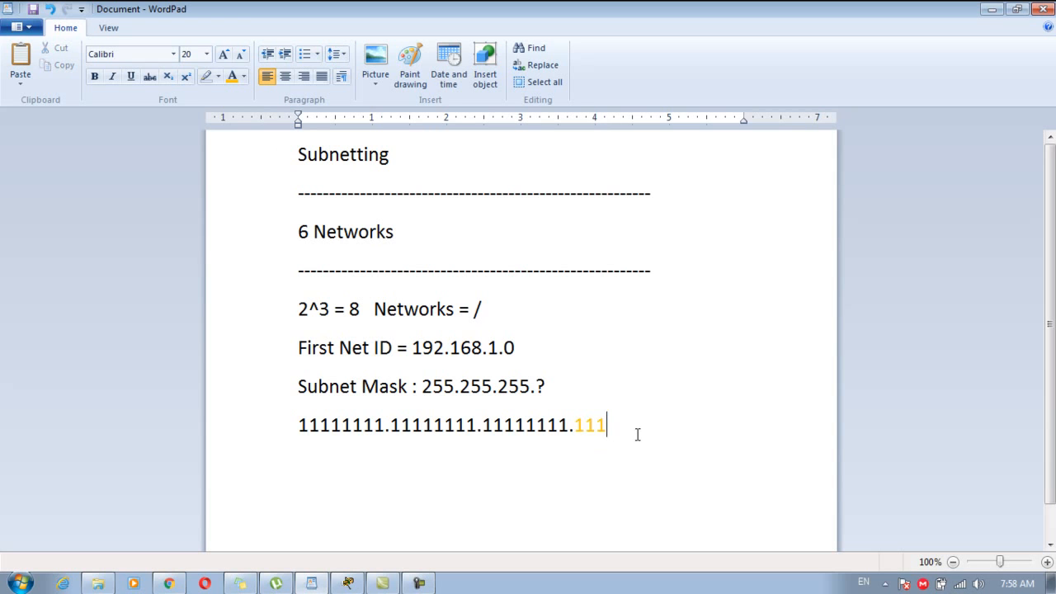
key(BackSpace)
text(00000)
drag(612, 426, 639, 427)
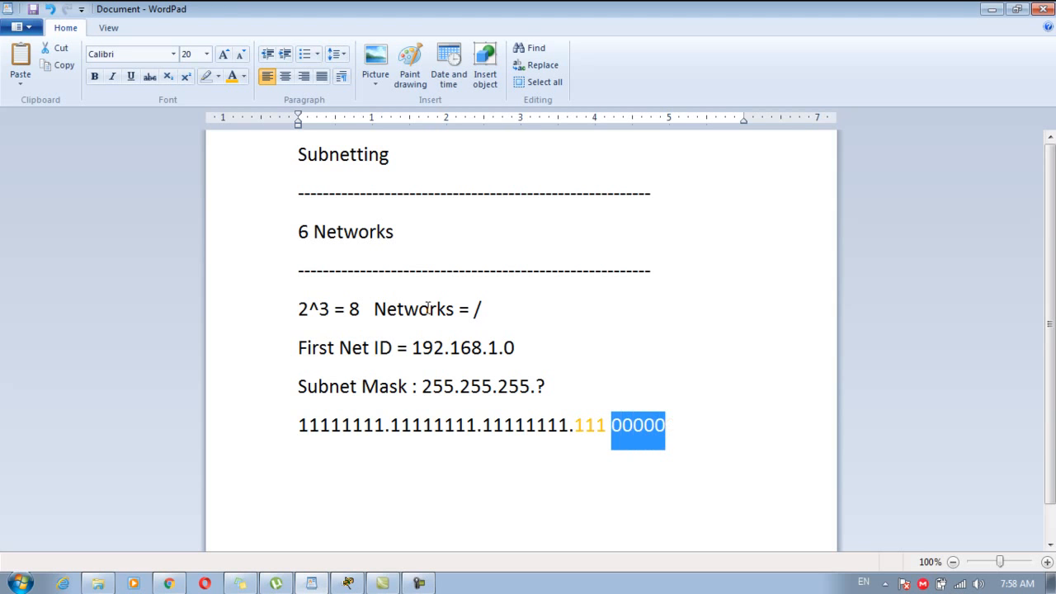
click(243, 75)
click(234, 97)
click(444, 386)
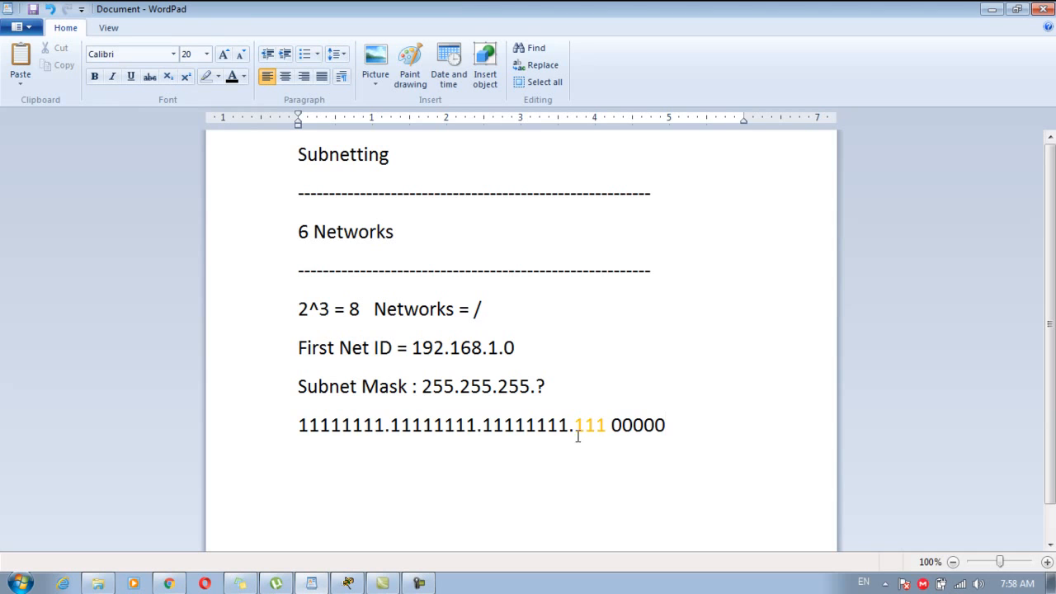
drag(575, 426, 618, 426)
click(684, 426)
key(ctrl+shift+Left)
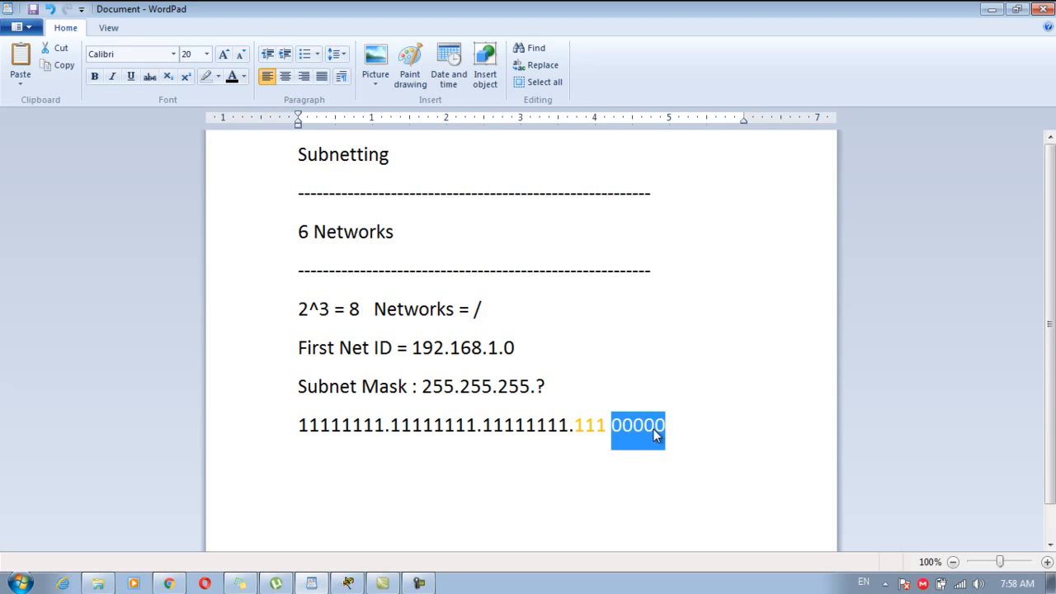
click(677, 428)
On a new line, write '5 zeros = 2^5 = 32'.
key(Return)
text(5 zzer)
key(BackSpace)
key(BackSpace)
key(BackSpace)
text(eros = )
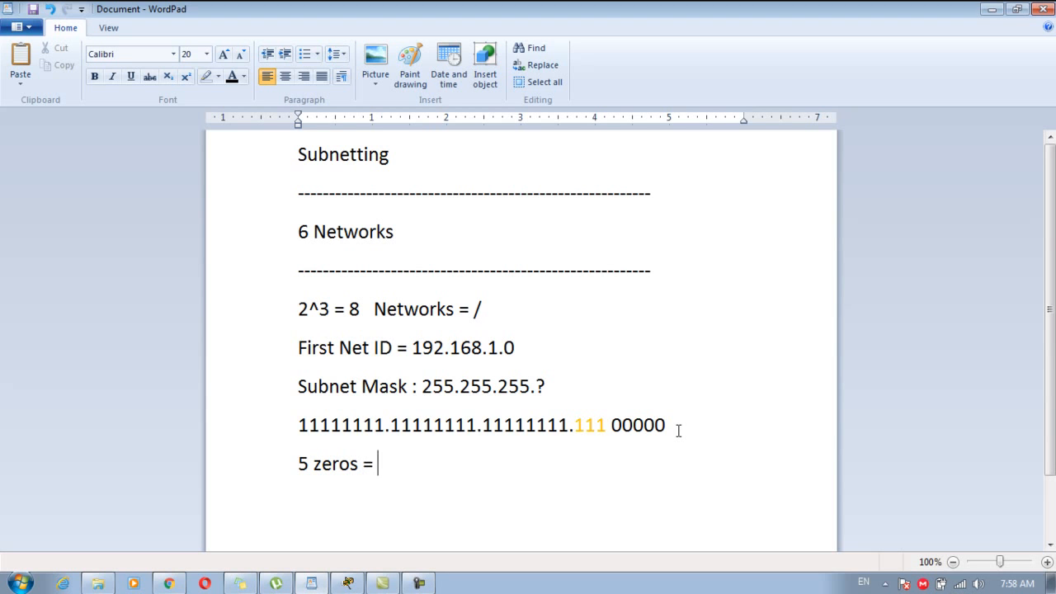
text(2^5 = 32)
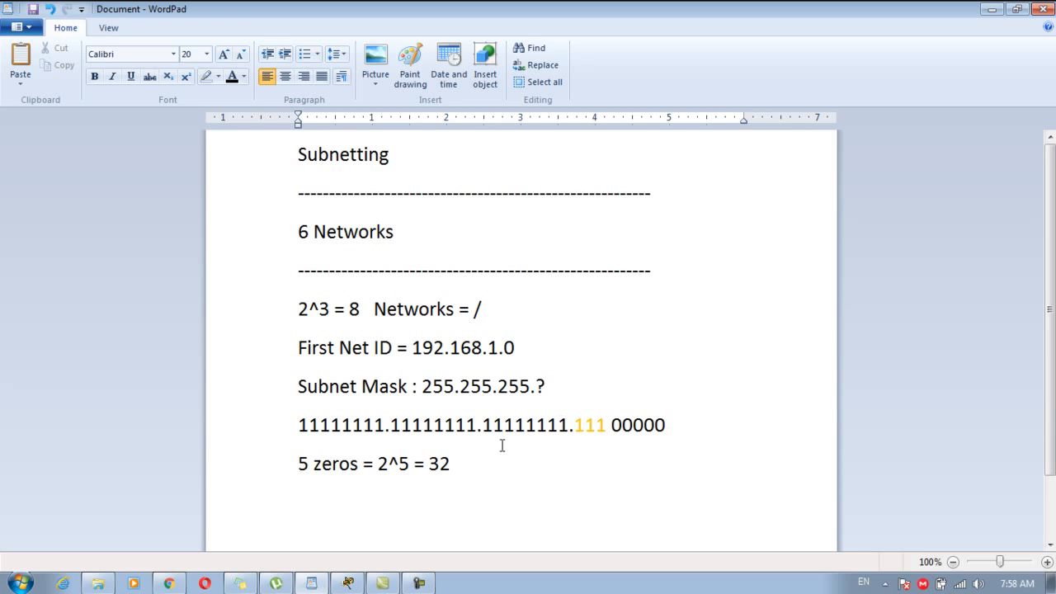
drag(465, 465, 298, 463)
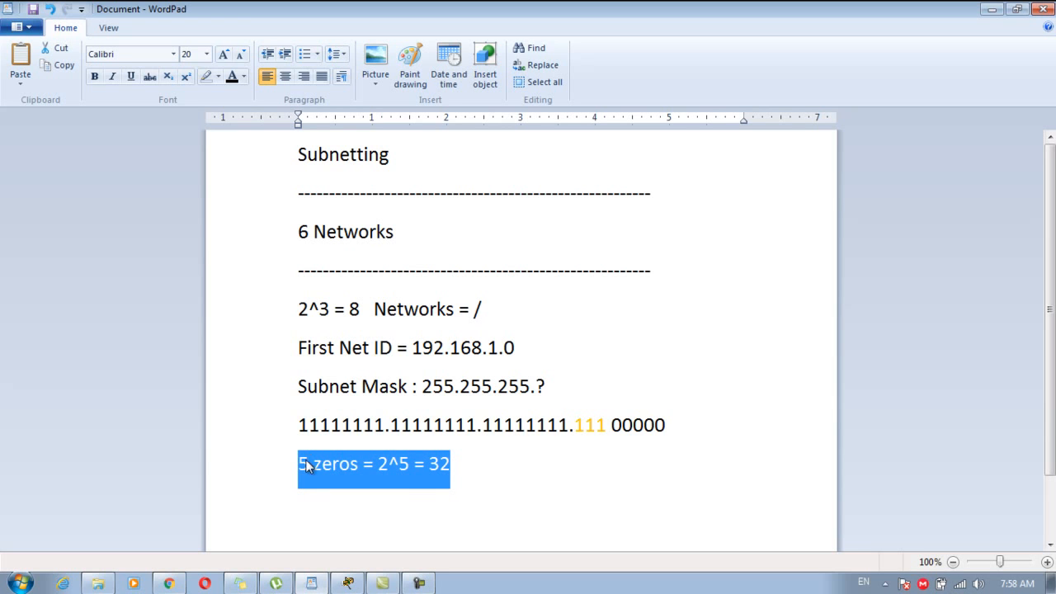
click(450, 477)
drag(427, 465, 302, 460)
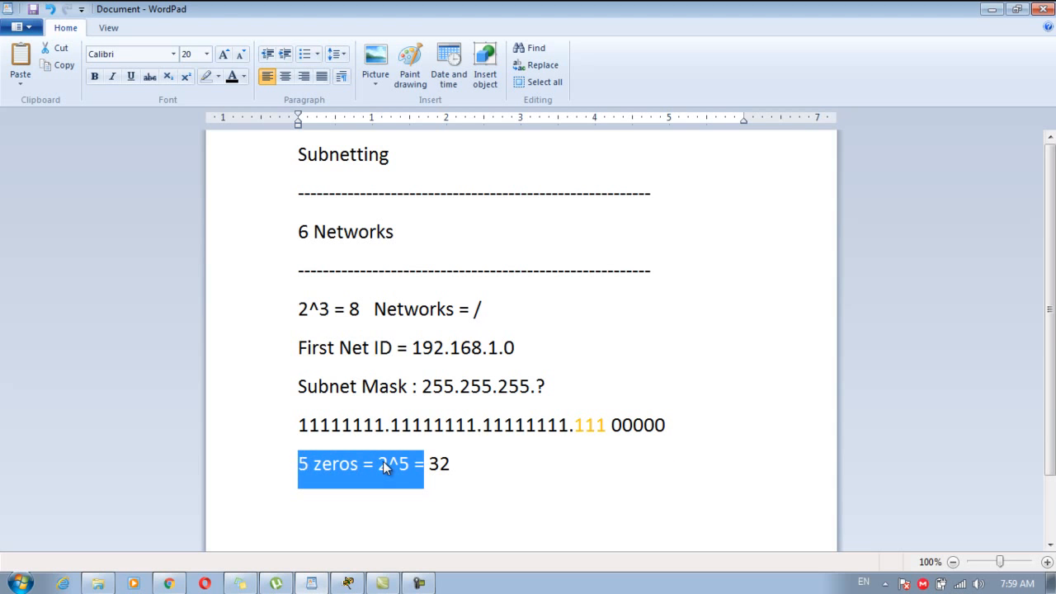
click(447, 467)
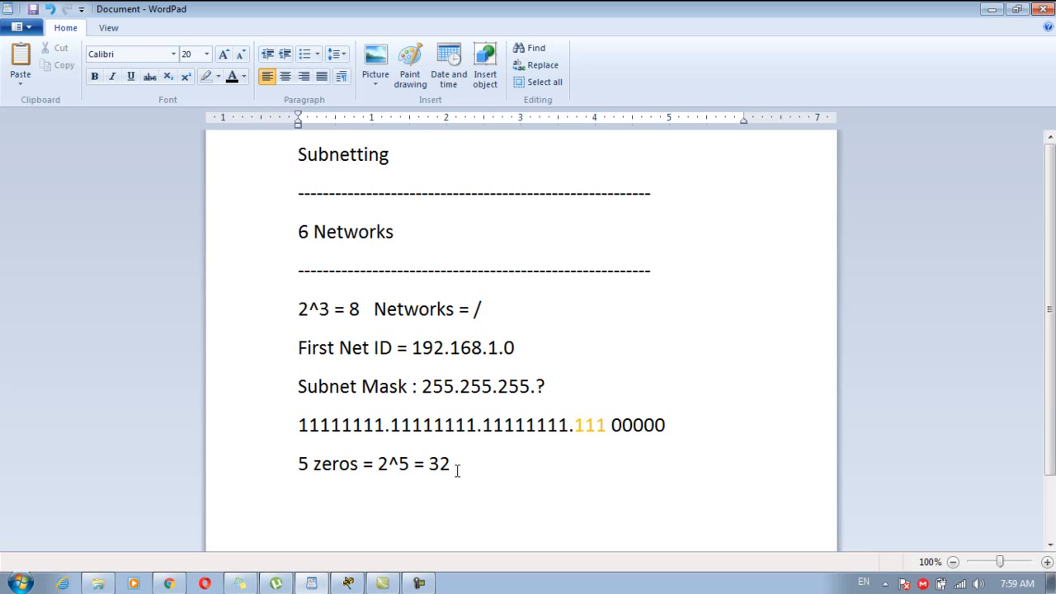
Append 'Magic Number is 32' and colour the final 32 orange.
text(Magic N)
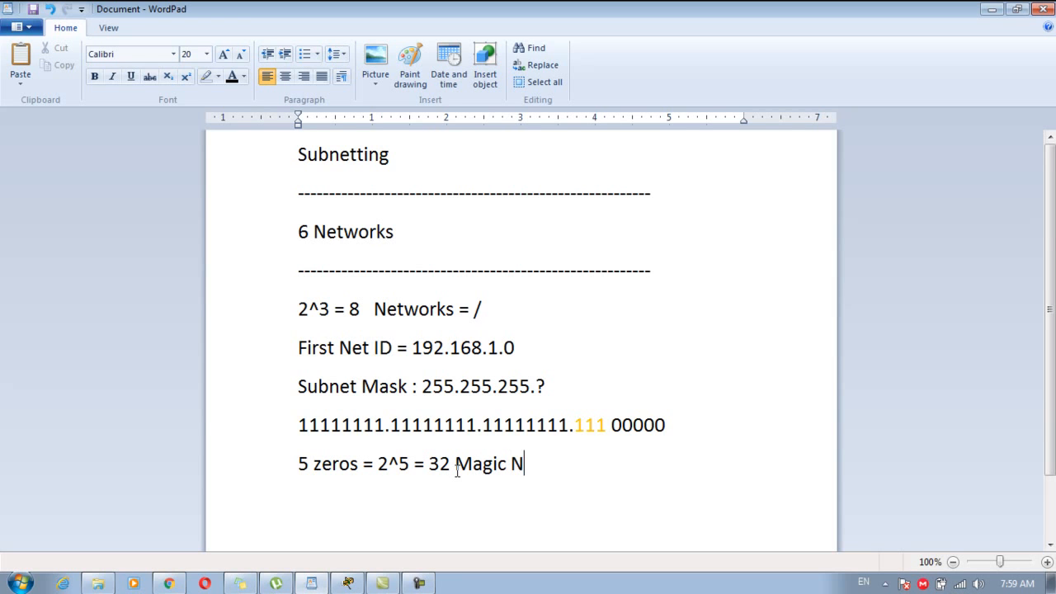
text(umber is 32)
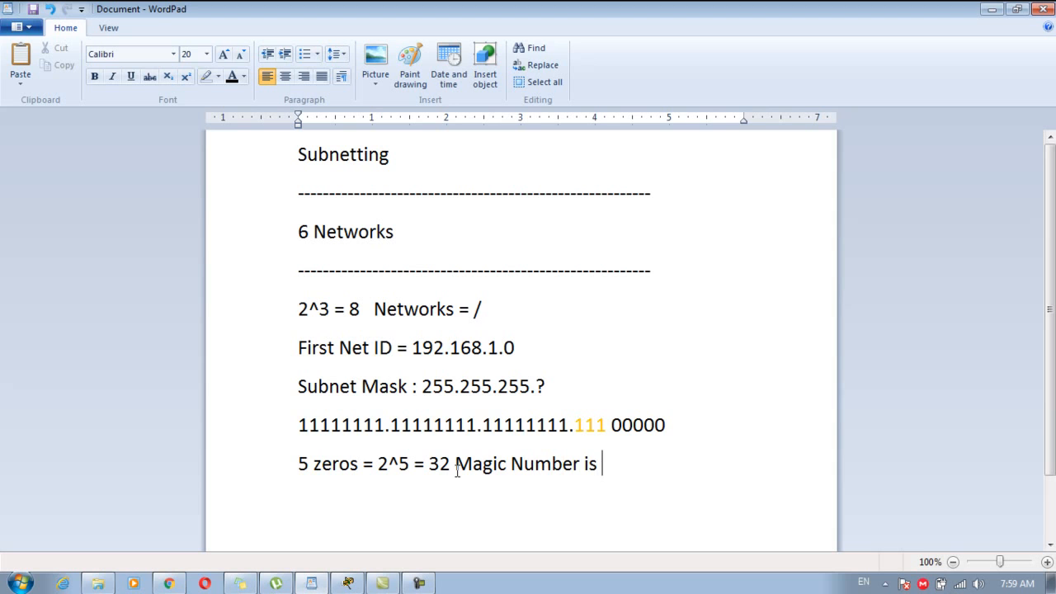
double_click(605, 464)
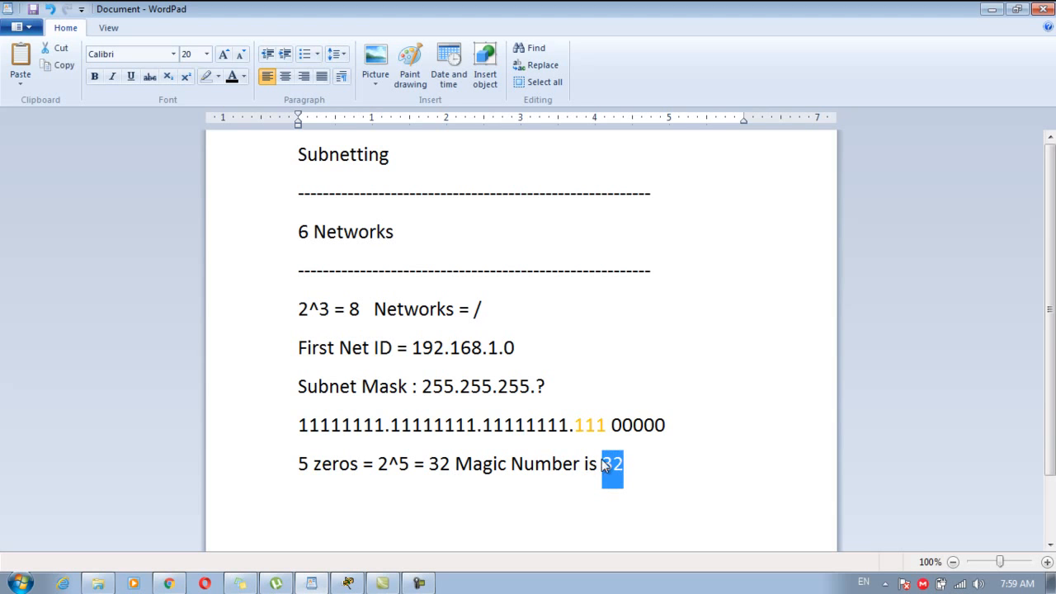
click(243, 76)
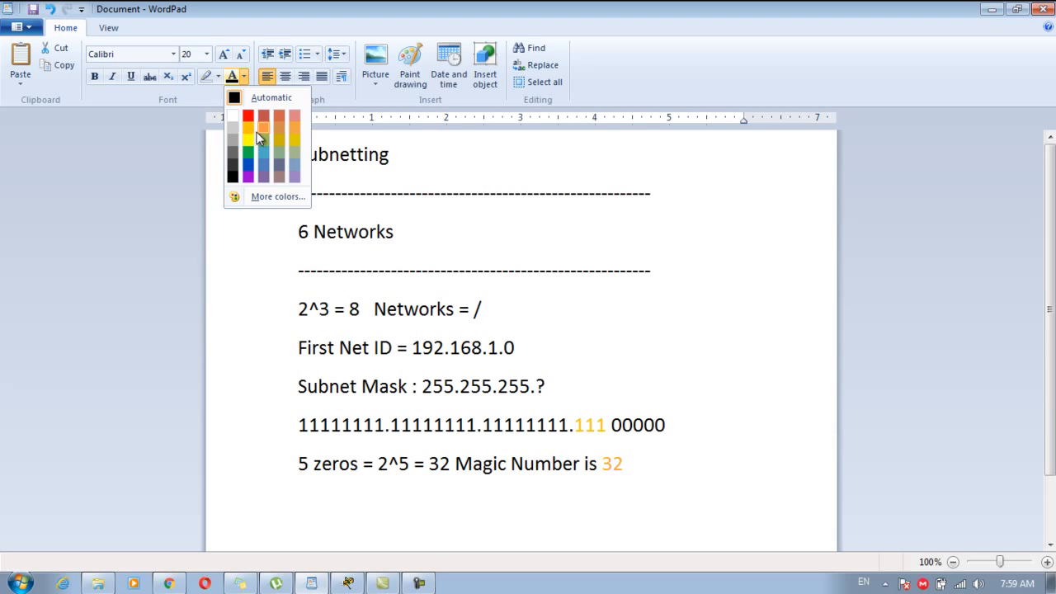
click(249, 128)
click(482, 241)
click(554, 319)
click(549, 264)
click(558, 236)
Note '11111111=255' beside the 6 Networks line.
key(Tab)
text(11111111)
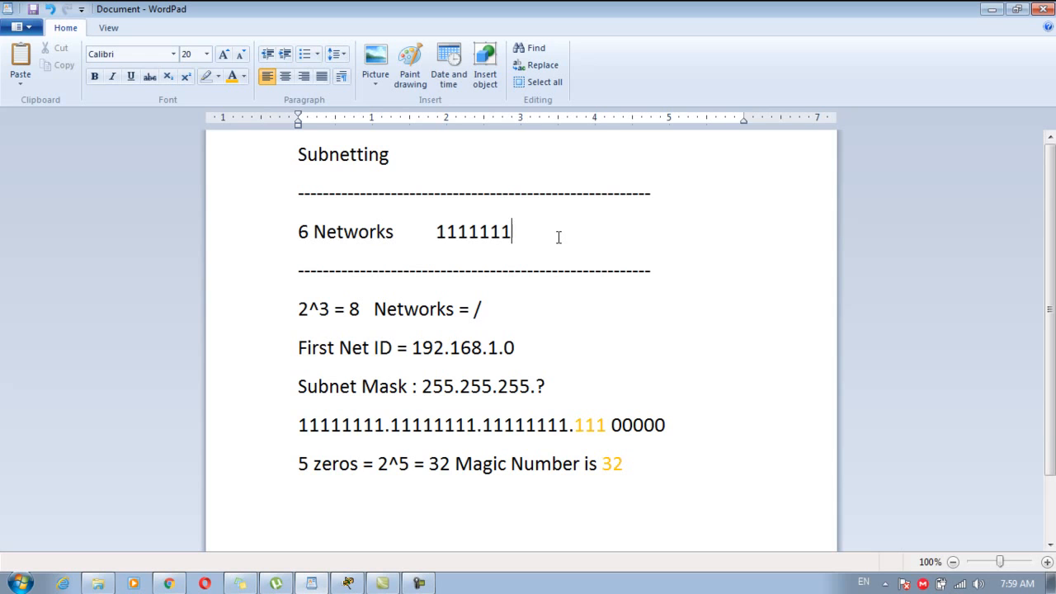
text(=255)
click(669, 470)
key(Return)
text(2)
key(BackSpace)
Move the binary mask line below the Magic Number line.
click(680, 424)
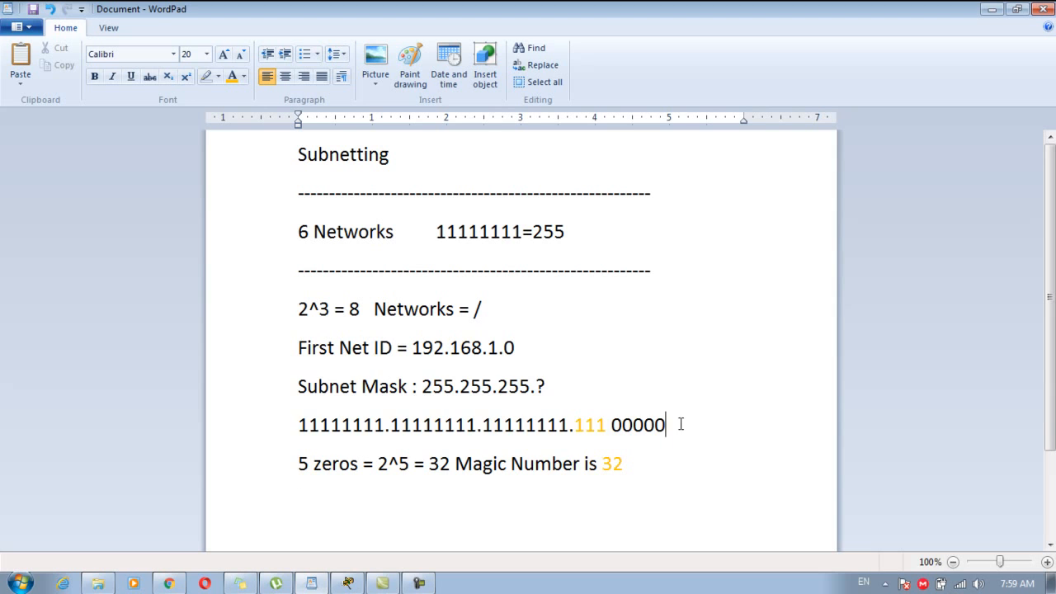
drag(681, 424, 324, 418)
key(ctrl+c)
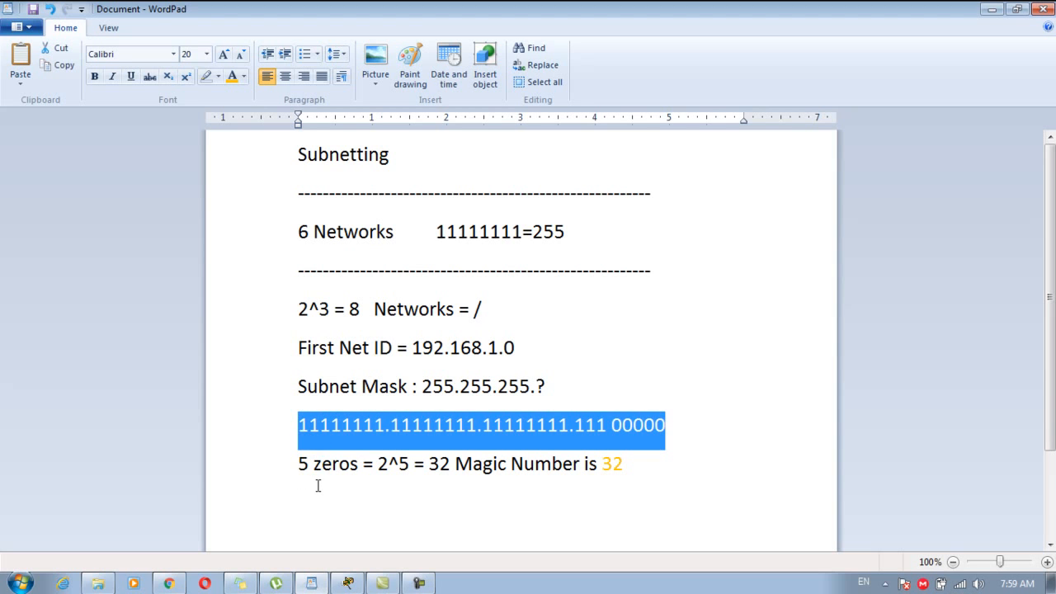
key(BackSpace)
click(318, 489)
key(ctrl+v)
click(312, 440)
key(BackSpace)
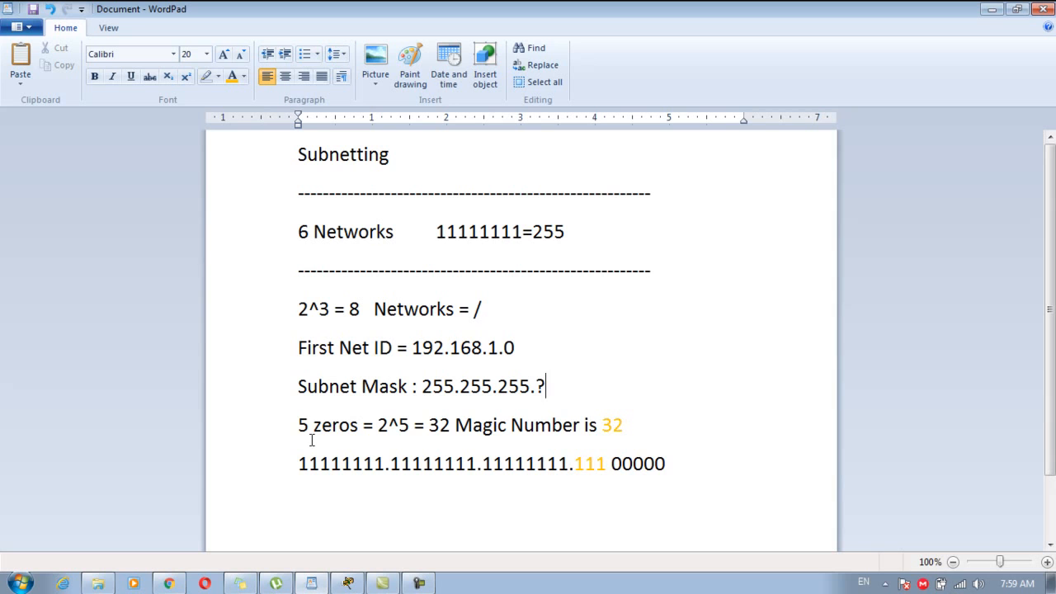
Write the tab-spaced decimal row '255 . 255 . 255 .' beneath the binary line.
click(337, 510)
text(255)
key(Tab)
key(Tab)
text(.)
key(Tab)
text(255.)
key(BackSpace)
key(Tab)
text(. 255)
key(BackSpace)
key(BackSpace)
text(55.)
key(BackSpace)
key(Tab)
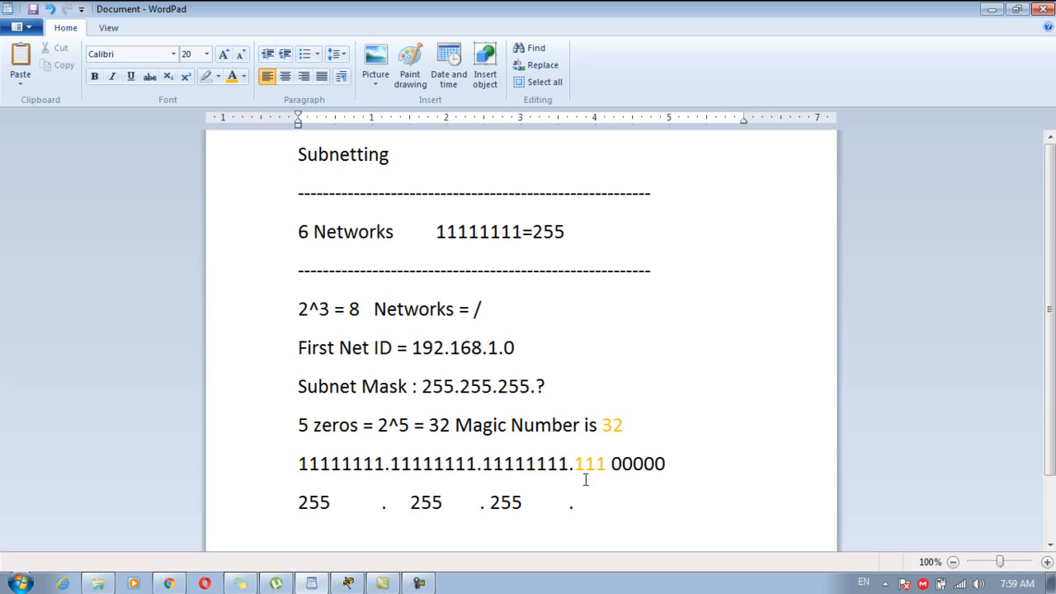
drag(575, 462, 608, 470)
click(695, 512)
key(Return)
text(128  64 32 )
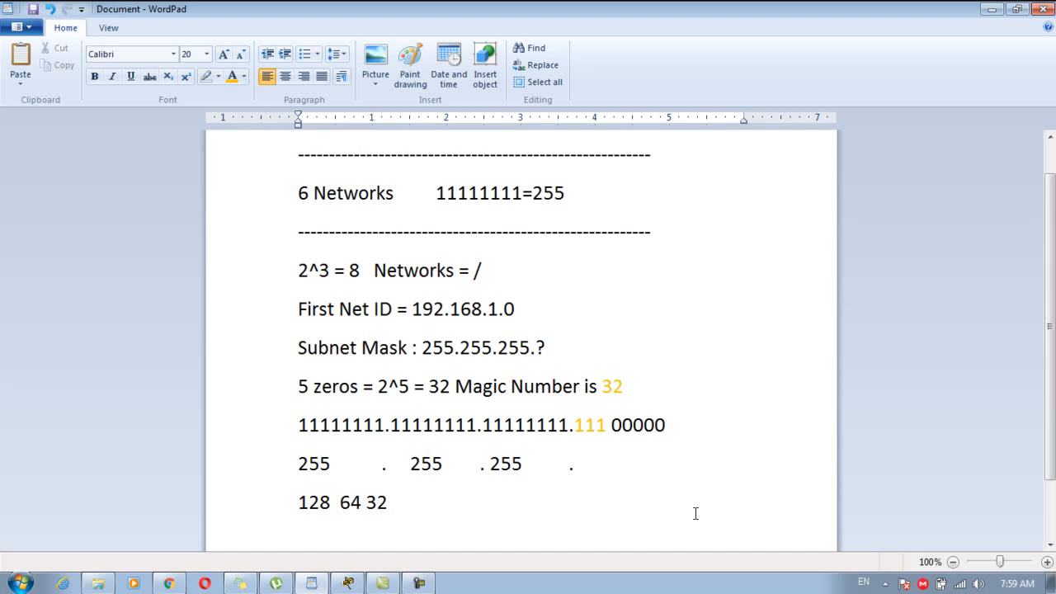
text(16 8 4 2 1)
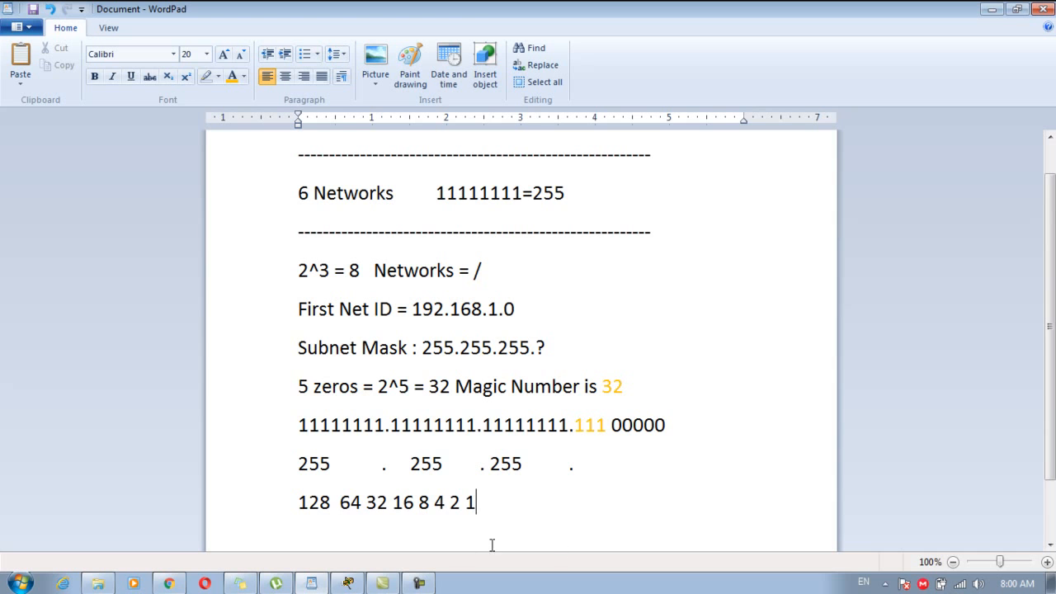
drag(392, 509, 297, 505)
click(318, 514)
click(492, 503)
key(Return)
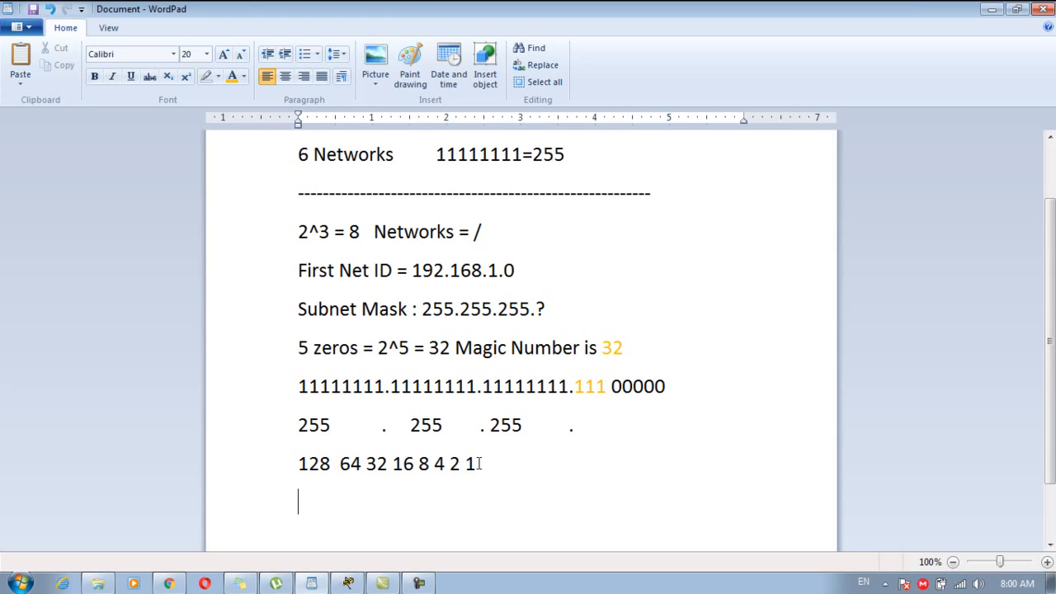
text(1       1    1  0  0  0 0 0)
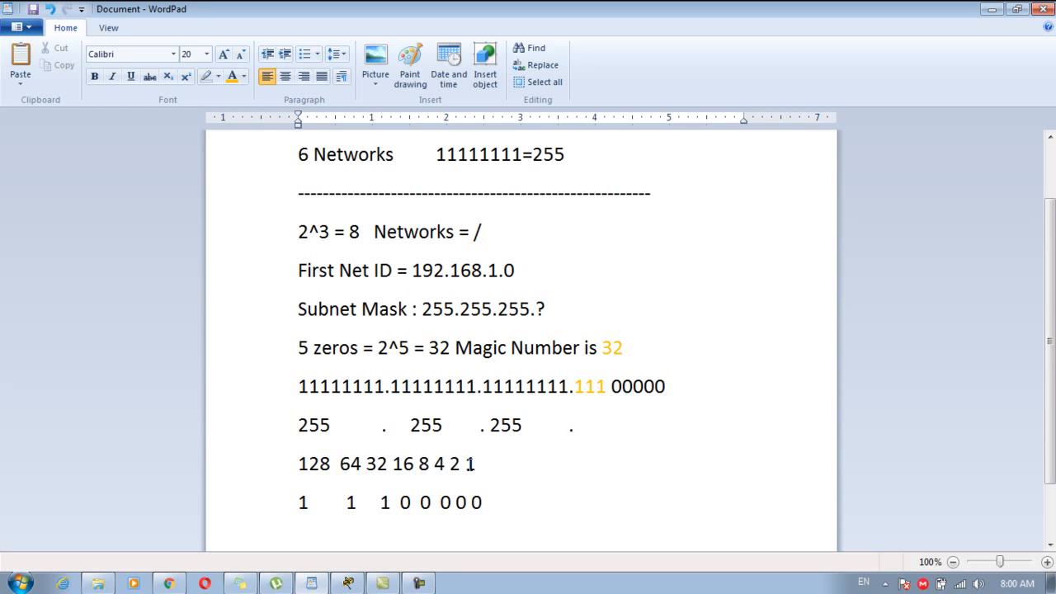
drag(392, 507, 280, 500)
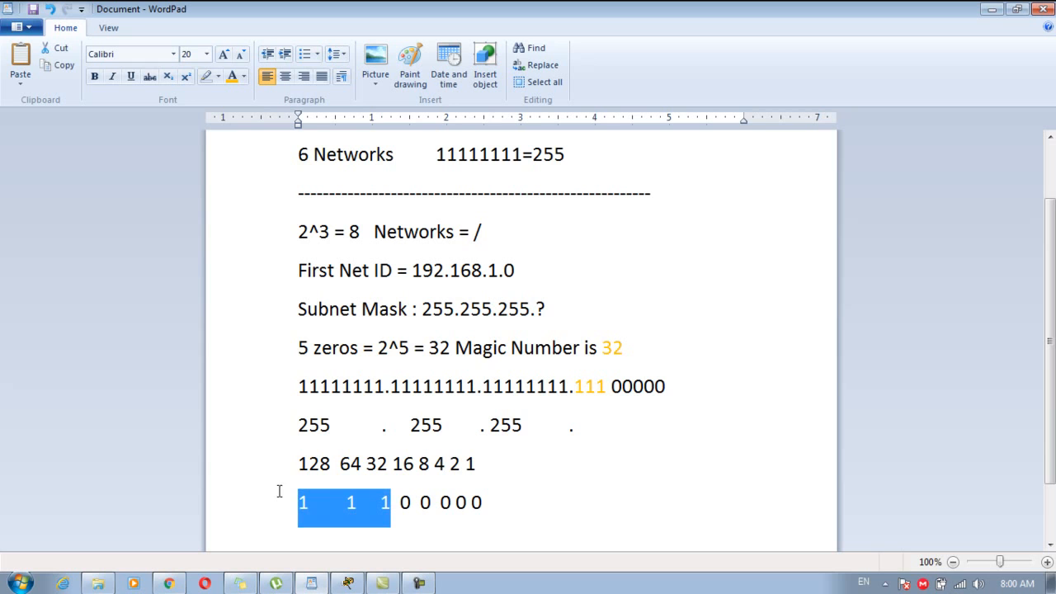
Turn the place values into the sum '128 + 64 +32=240'.
click(337, 464)
text(+)
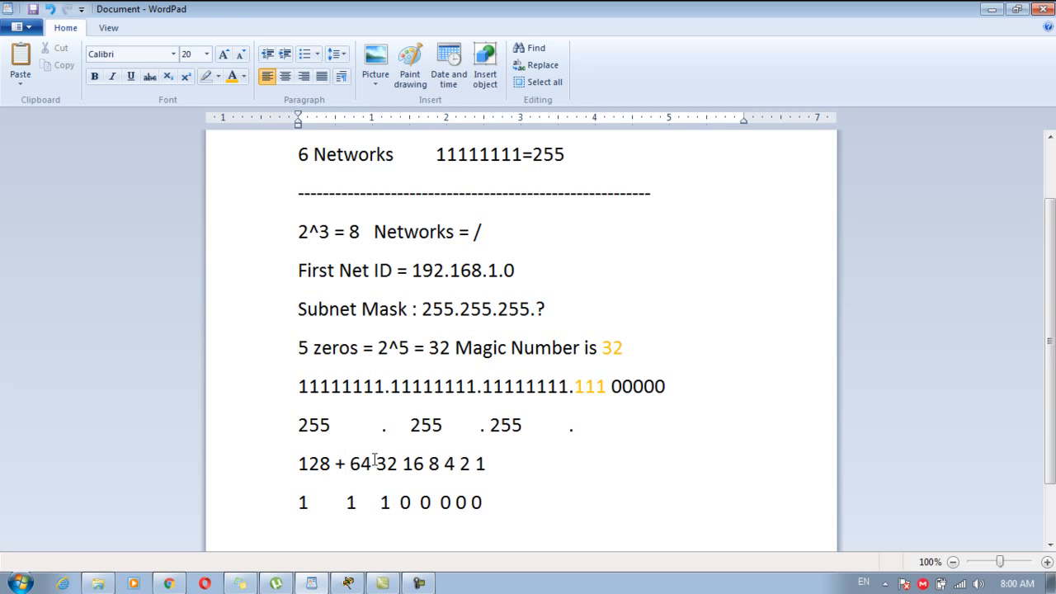
click(376, 463)
text(+)
click(412, 464)
click(411, 464)
text(=         )
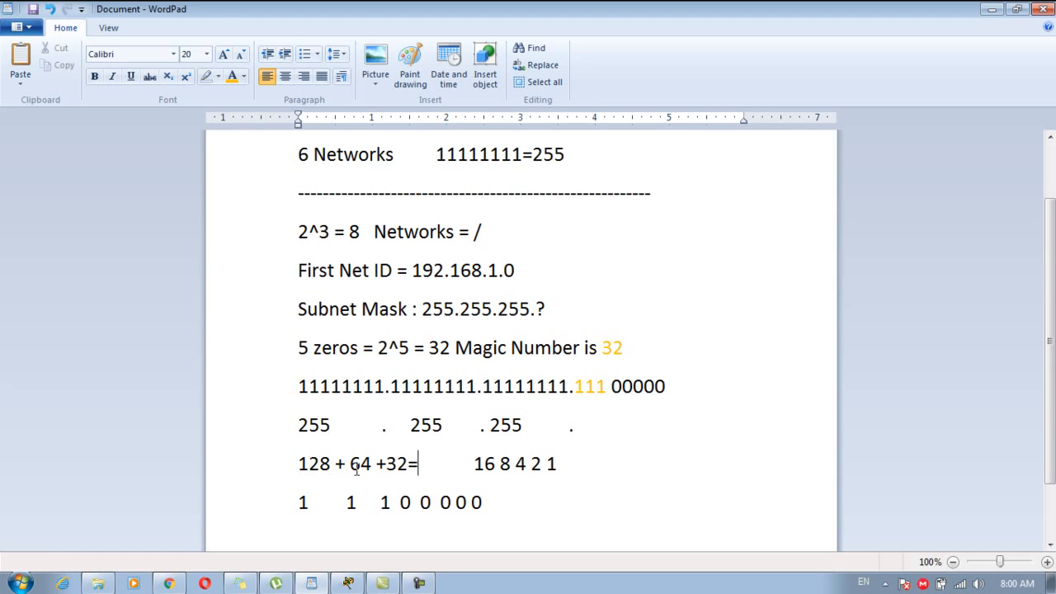
text(240)
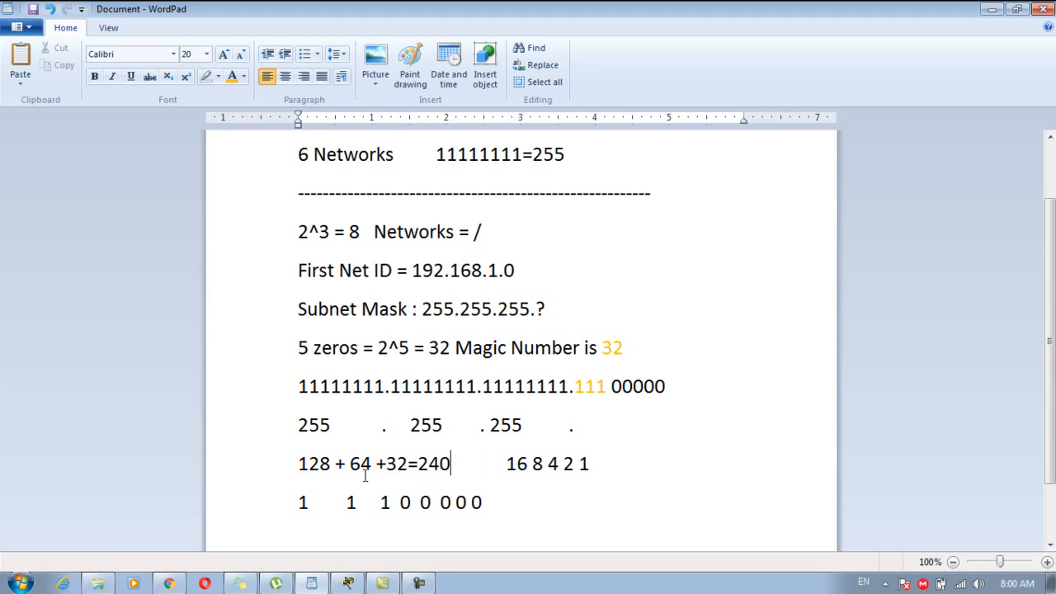
key(super)
Compute 128 + 64 + 32 in Calculator, getting 224.
click(74, 336)
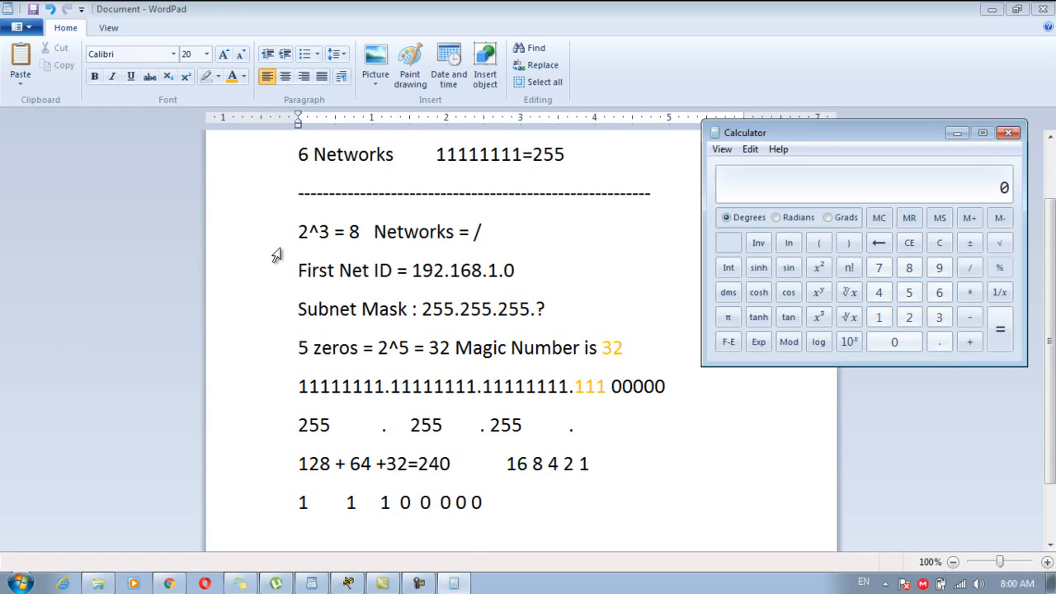
text(128 + 64 +32)
key(Return)
click(1020, 133)
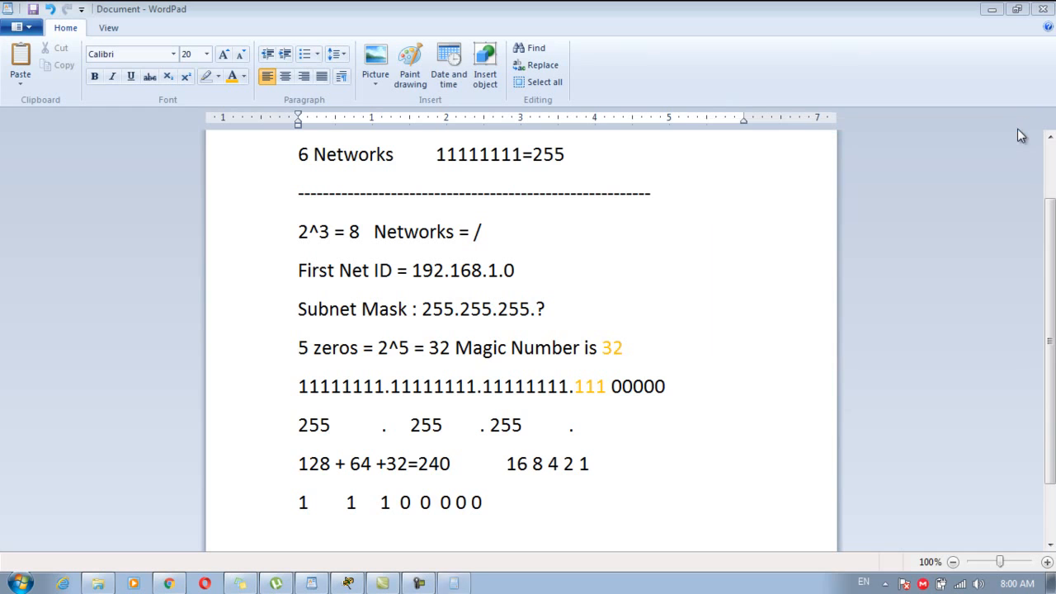
Correct the WordPad sum so it reads '128 + 64 +32=224'.
click(456, 463)
key(BackSpace)
key(BackSpace)
text(2^)
text(3)
key(BackSpace)
text(4)
drag(455, 463, 299, 463)
click(309, 464)
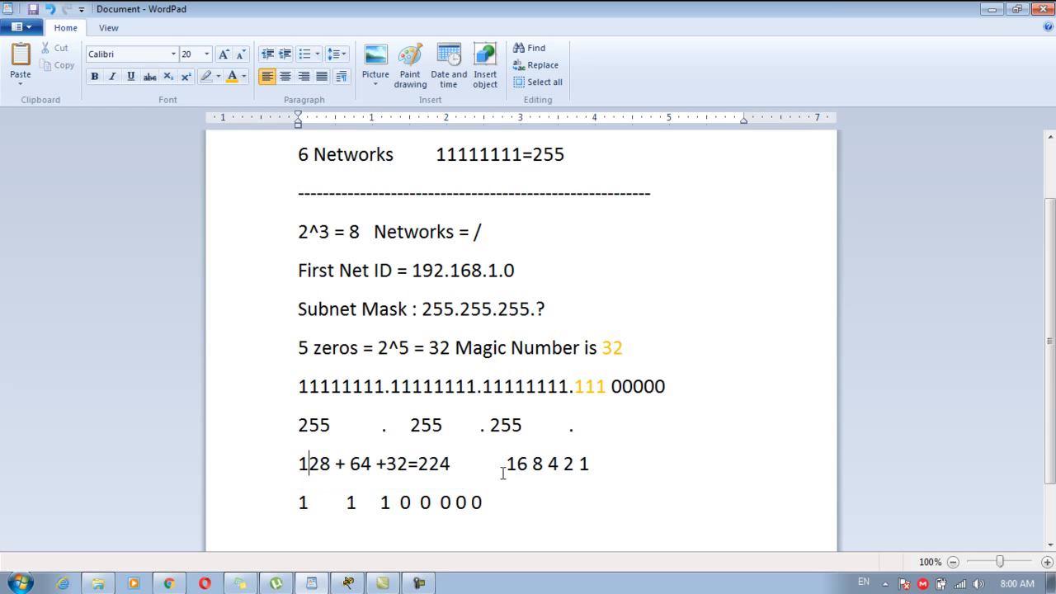
click(598, 433)
End the decimal row with 224 and change the Subnet Mask line to 255.255.255.224.
text(224)
double_click(548, 305)
click(558, 302)
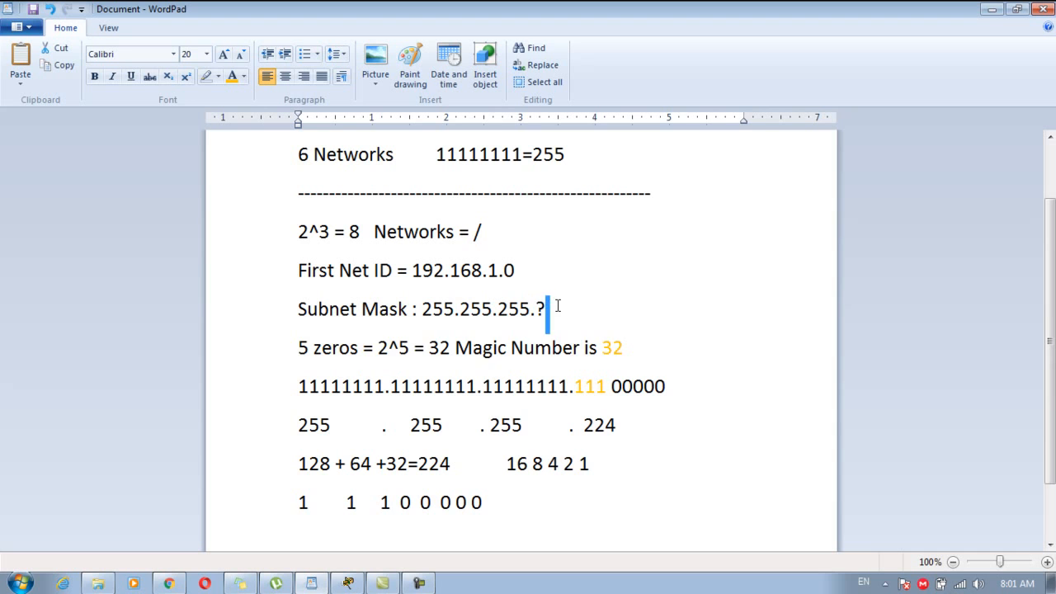
key(Delete)
key(BackSpace)
text(224)
key(Return)
Add a dashed separator line at the end of the notes.
scroll(935, 388, down, 1)
click(756, 487)
text(-----------------------------------------------------------------------)
key(BackSpace)
key(BackSpace)
key(Return)
key(Return)
key(Return)
key(Return)
key(Return)
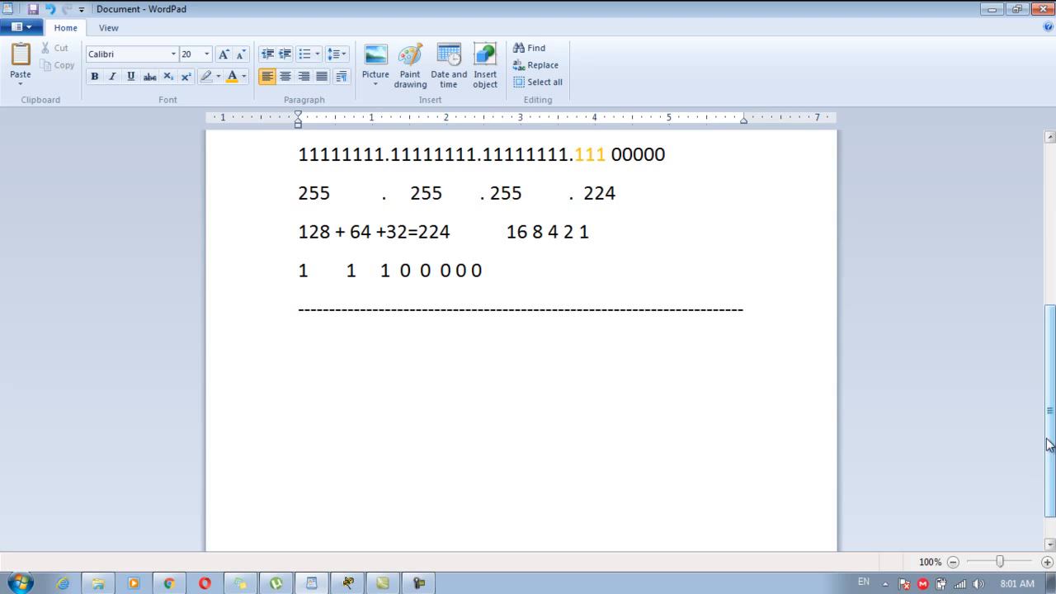
click(640, 343)
Below the separator, write 'Subnet Mask : 255.255.255.224' and 'Net ID : 192.168.1.0'.
text(Subnet Mask : 2)
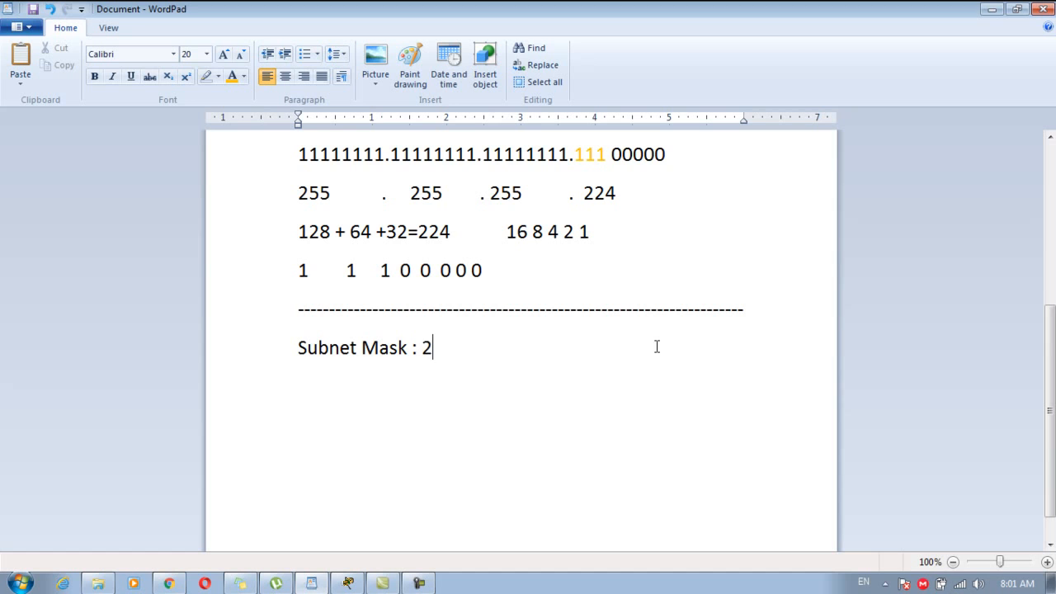
text(55.255.255.224)
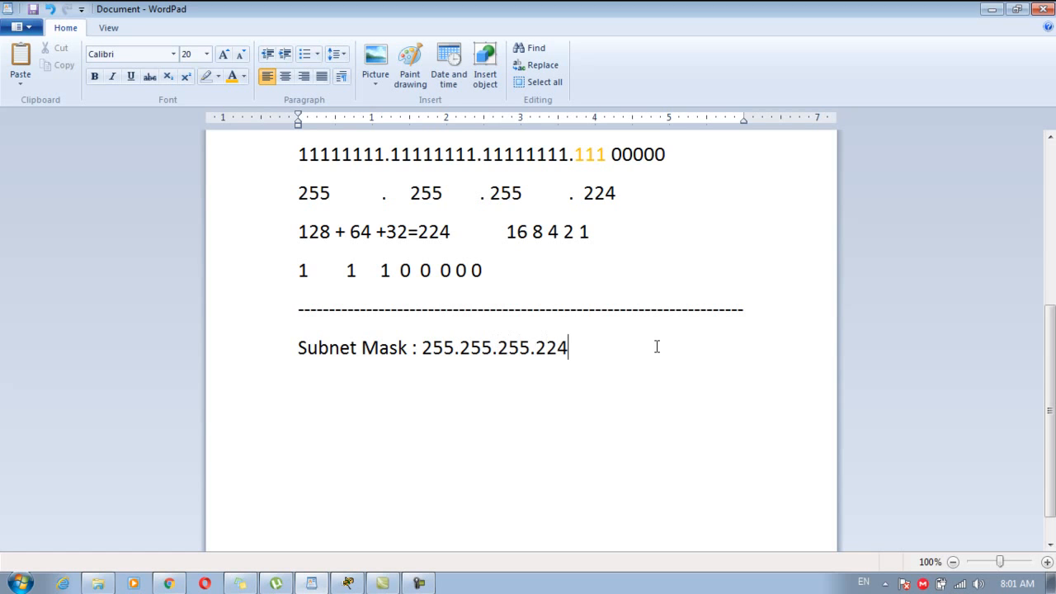
key(Return)
text(Net ID : 192.168.1.0)
key(Return)
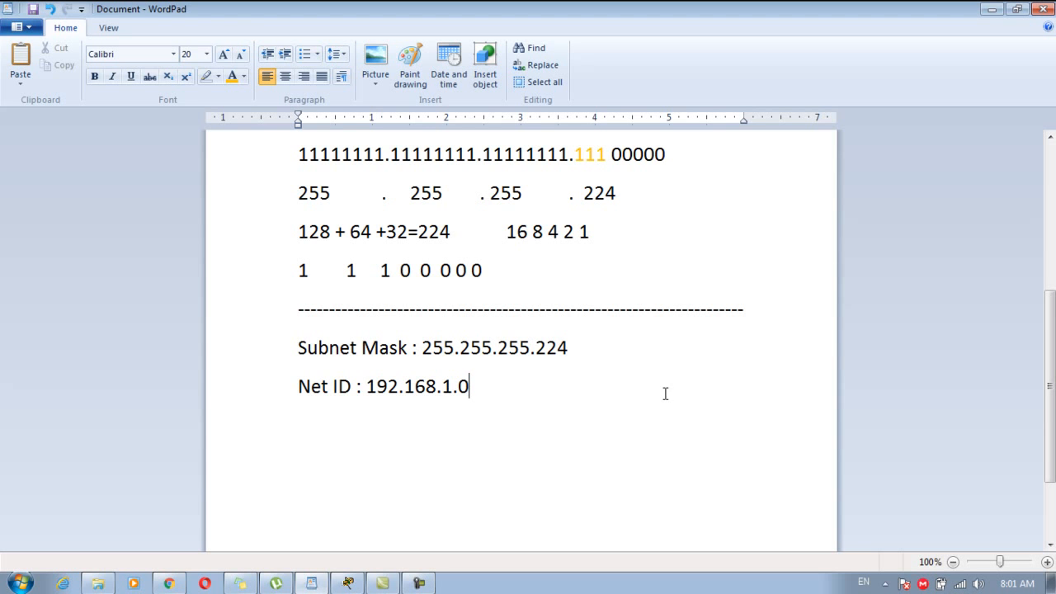
Add 'Magic Number = 32' after the Net ID.
drag(1054, 339, 1053, 298)
text(Mag)
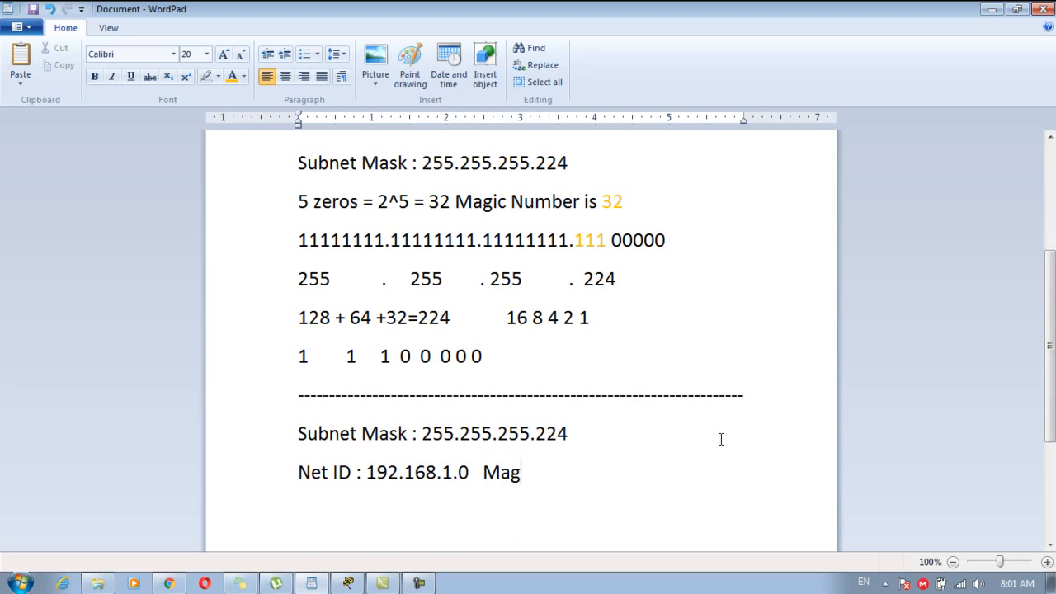
text(ic Number:)
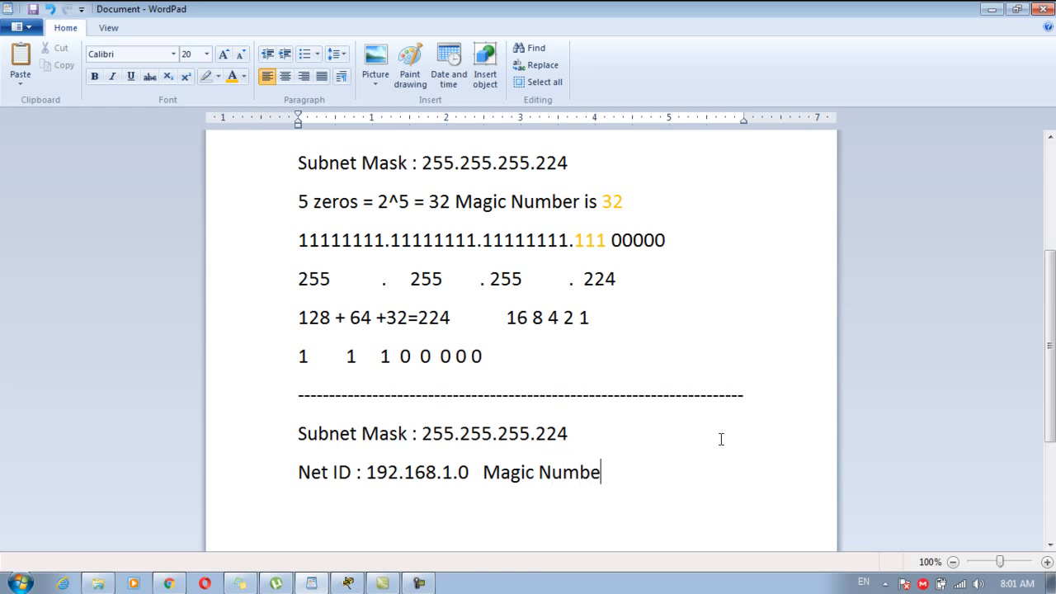
key(BackSpace)
text(= 32)
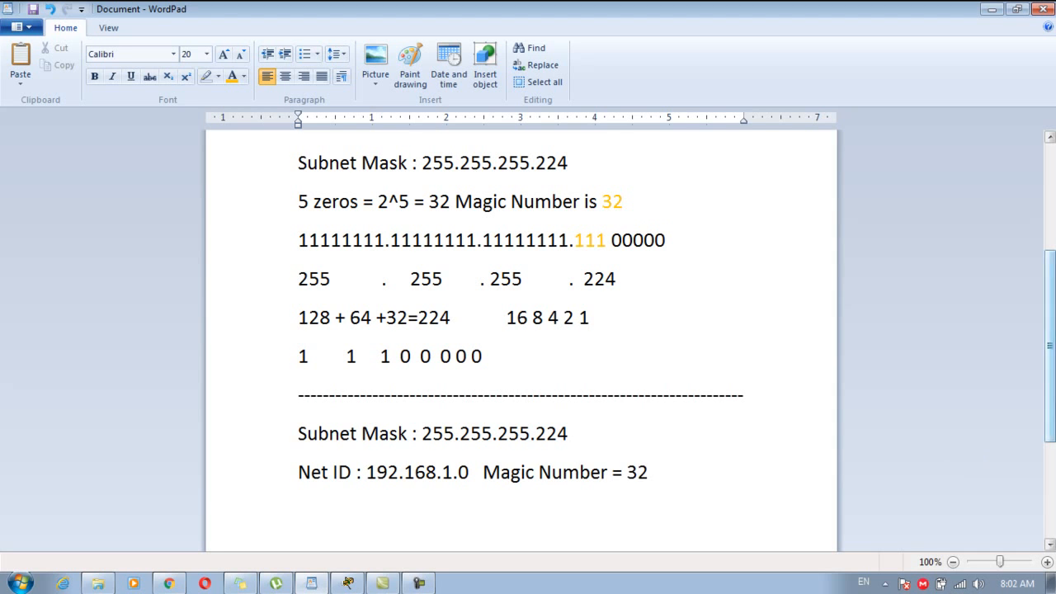
scroll(714, 413, down, 2)
key(Return)
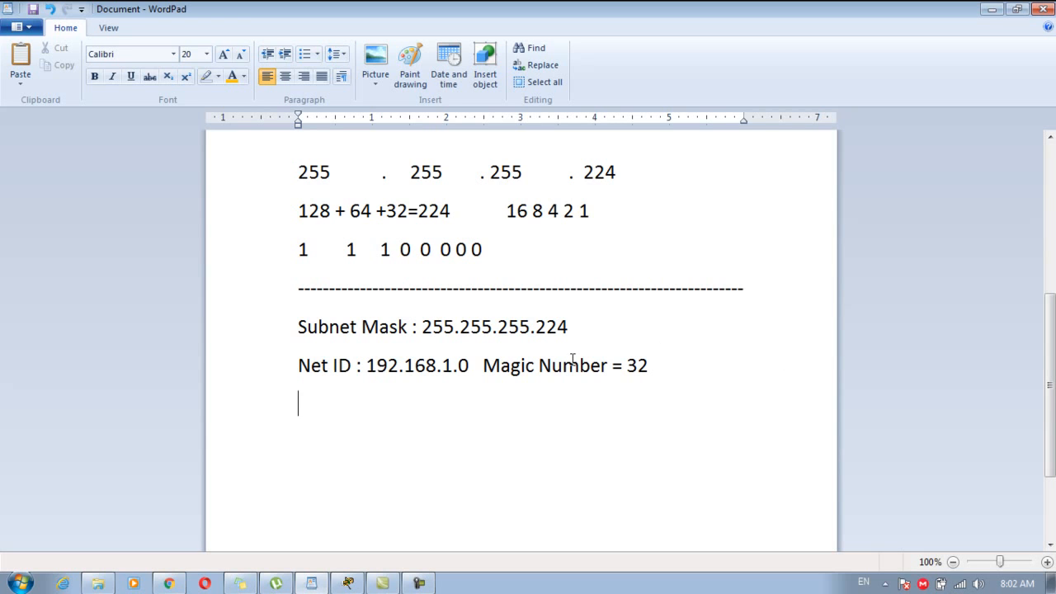
Type the table header 'Net ID First IP Last IP Broadcast' in WordPad.
text(Fis)
key(BackSpace)
text(rst)
key(BackSpace)
key(BackSpace)
key(BackSpace)
key(BackSpace)
key(BackSpace)
text(Net ID)
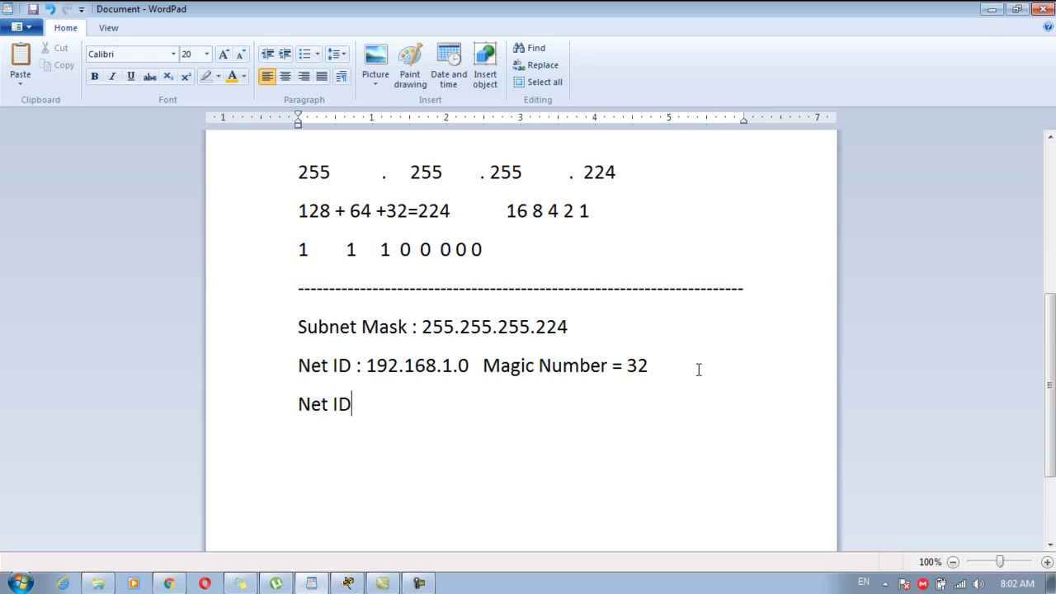
text(        Firsrt)
key(BackSpace)
key(BackSpace)
key(BackSpace)
text(r)
key(BackSpace)
text(t IP         L)
key(BackSpace)
key(BackSpace)
key(BackSpace)
text(Last IP        Broad)
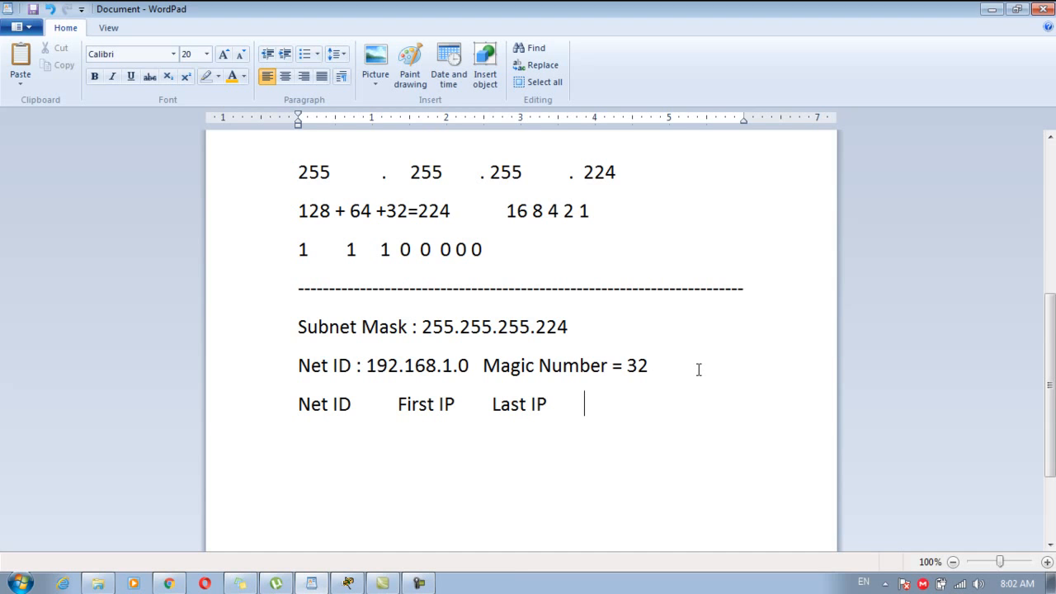
key(BackSpace)
text(ca)
key(BackSpace)
text(asr)
key(BackSpace)
text(t)
Add a dashed rule under the header and begin the first row with .1.0 and .1.1.
key(Return)
text(--------)
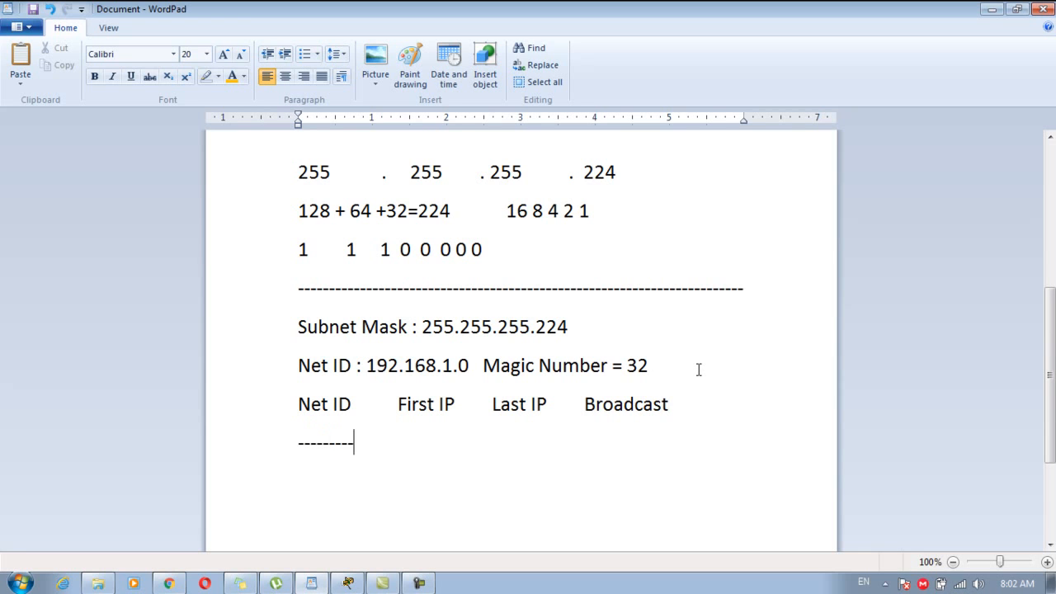
text(-----------------------------------------------------)
key(Return)
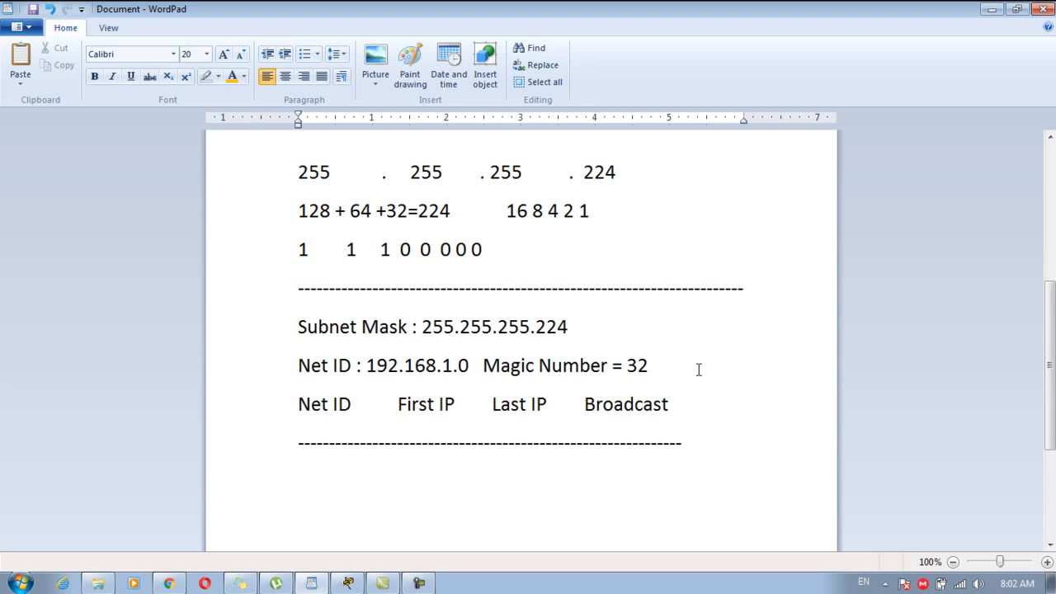
text(192.)
key(BackSpace)
key(BackSpace)
key(BackSpace)
key(BackSpace)
text(1.)
key(BackSpace)
key(BackSpace)
text(.1.0             .1.1  .)
scroll(698, 369, down, 2)
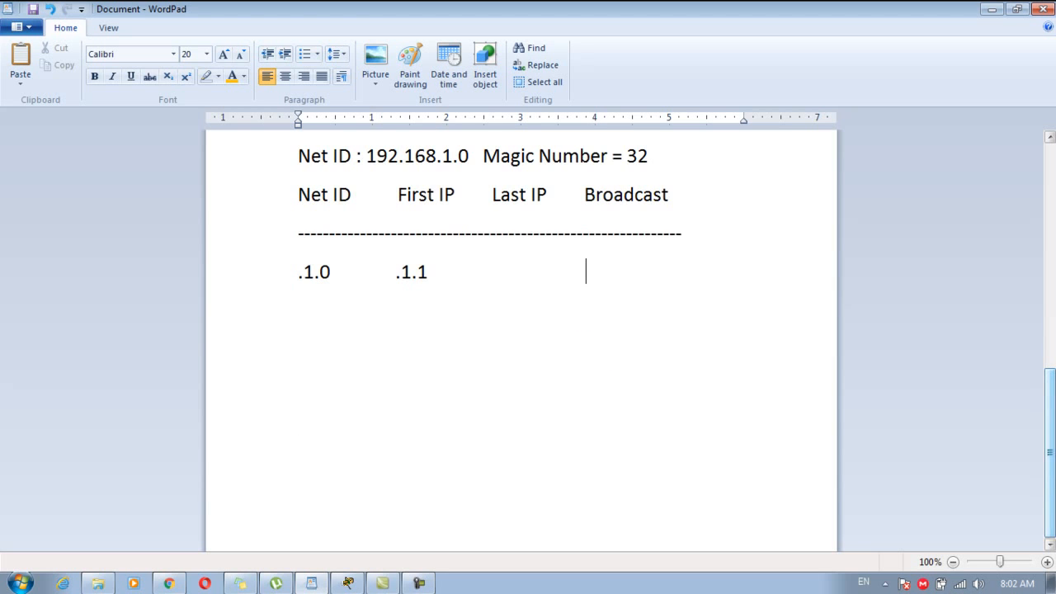
text(1)
key(BackSpace)
text(/)
key(BackSpace)
text(.1.0 +)
key(BackSpace)
key(BackSpace)
key(BackSpace)
key(BackSpace)
key(BackSpace)
key(BackSpace)
click(331, 272)
drag(331, 272, 321, 272)
click(600, 280)
text(0+32 is magic n)
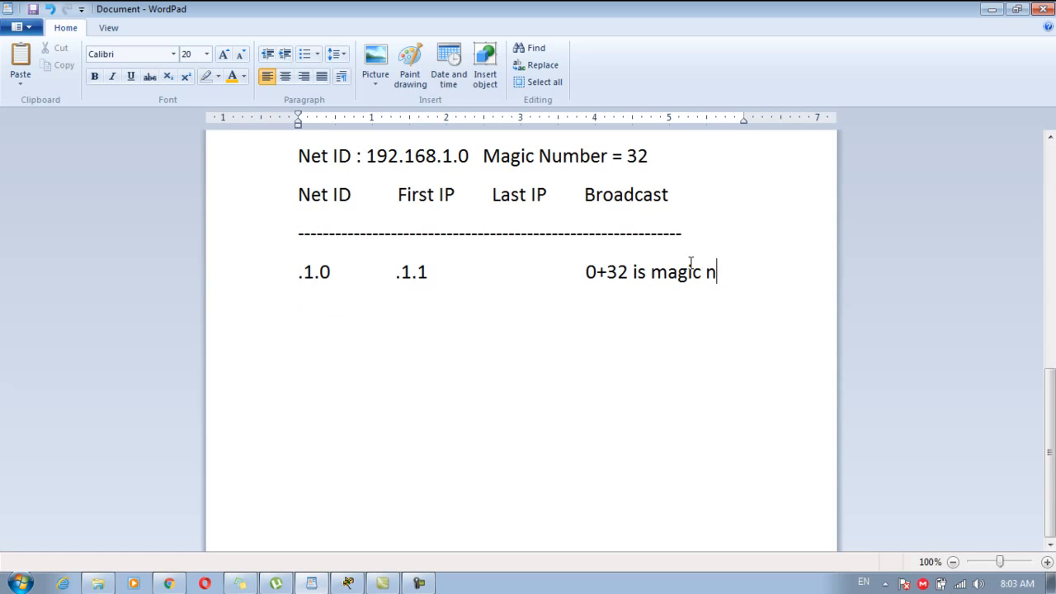
key(BackSpace)
key(BackSpace)
key(BackSpace)
key(BackSpace)
key(BackSpace)
key(BackSpace)
key(BackSpace)
key(BackSpace)
key(BackSpace)
key(BackSpace)
key(BackSpace)
text(= 32)
text(so 32 is the net i)
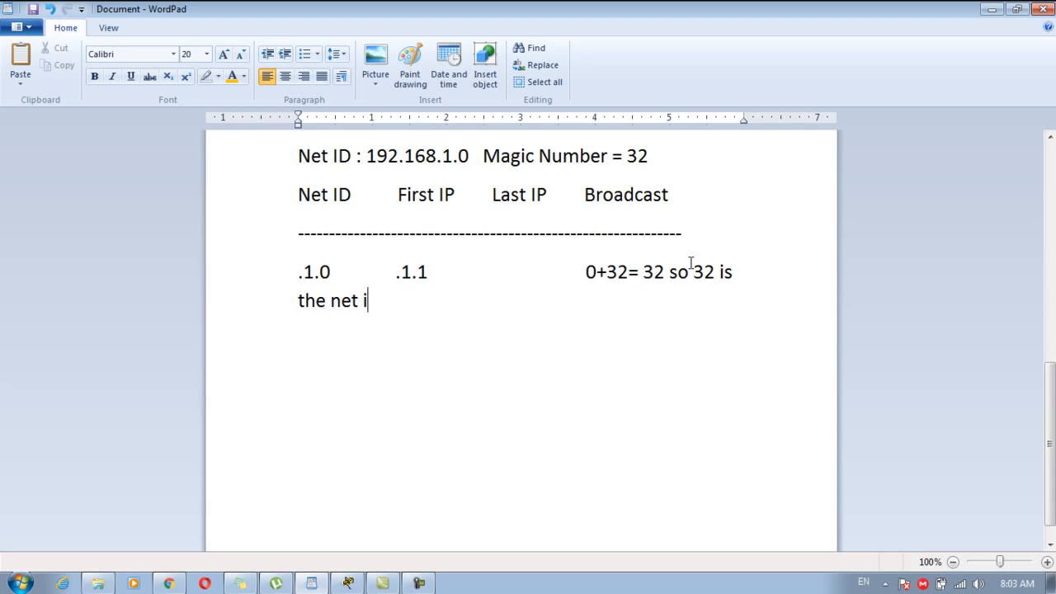
text(d of the ne)
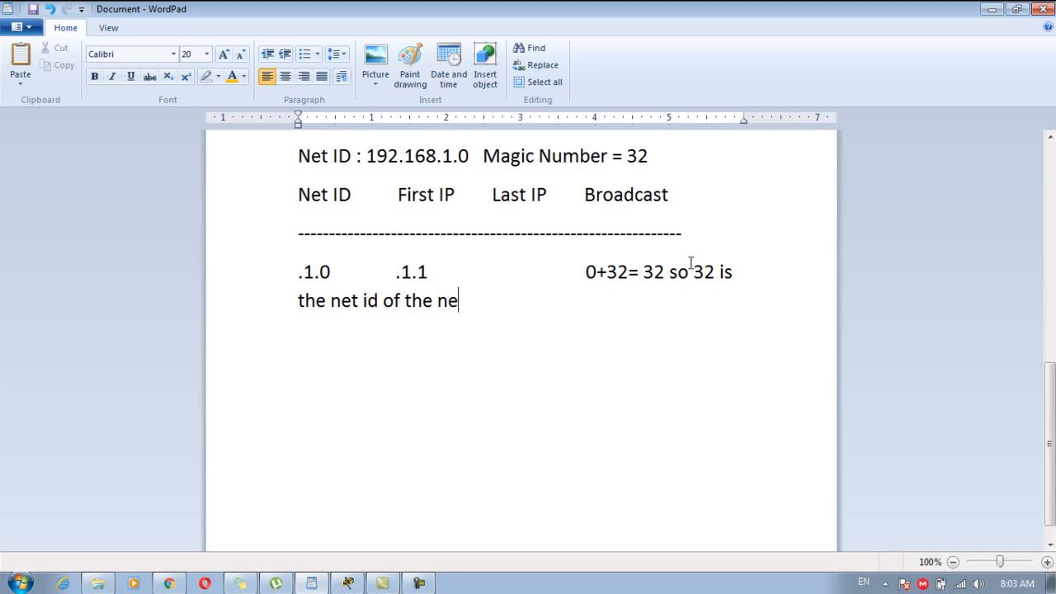
text(xt network and 31 is a)
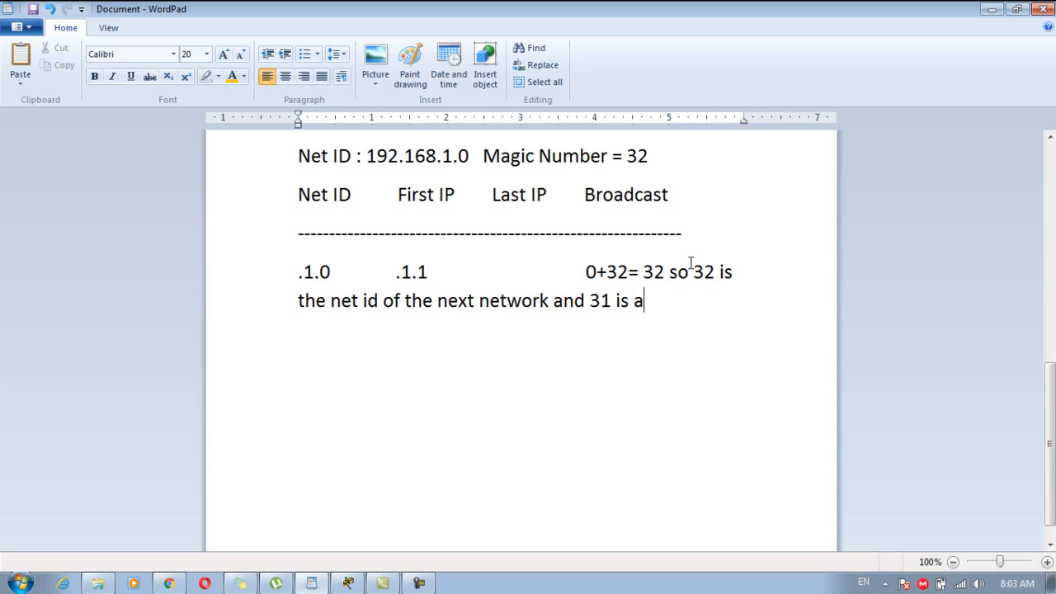
text( broadcast)
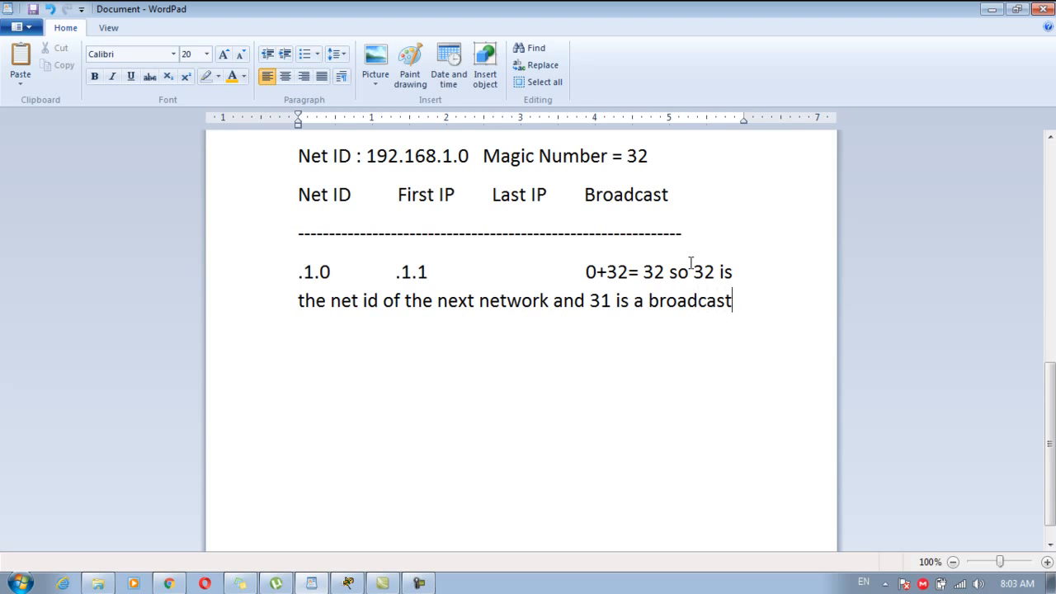
drag(760, 302, 590, 272)
Remove the explanatory sentence and complete row one with last IP .1.30 and broadcast .1.31.
key(BackSpace)
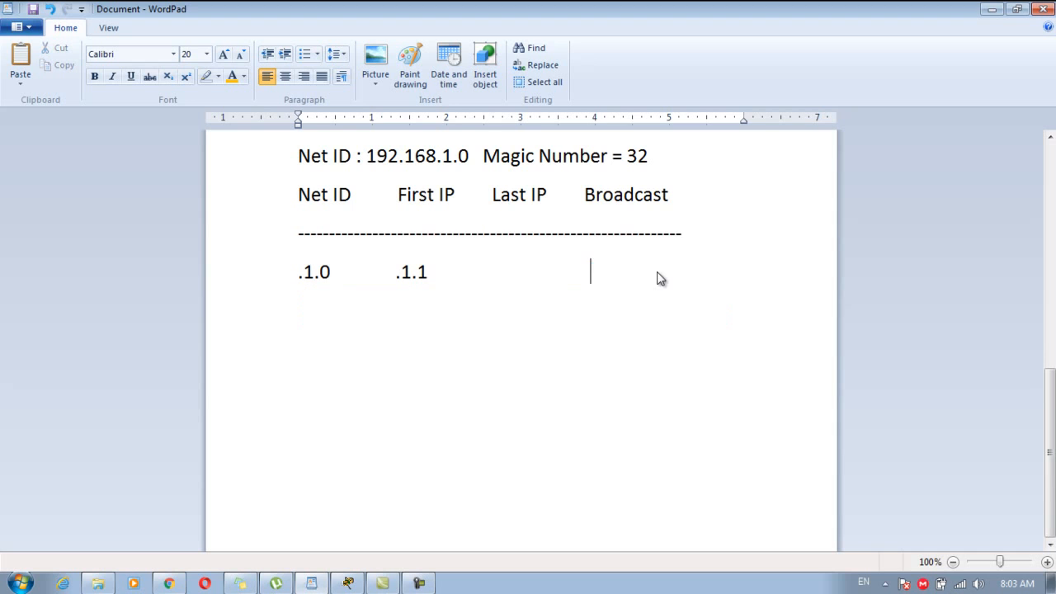
text(3)
key(BackSpace)
text(.1.32)
click(495, 271)
text(.1.30)
click(691, 277)
Start the second row with .1.32 and .1.33, noting 32+32=64 as the next Net ID.
key(Return)
text(.1.32          .1.32)
key(BackSpace)
text(3      )
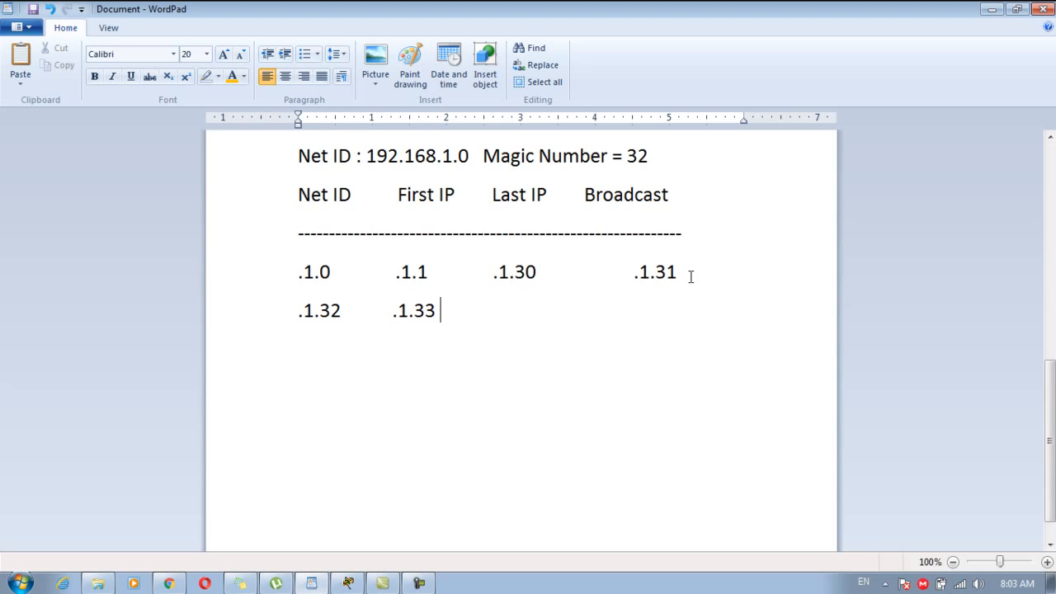
text(.1.34)
key(BackSpace)
key(BackSpace)
key(BackSpace)
key(BackSpace)
key(BackSpace)
text(32+32)
key(BackSpace)
key(BackSpace)
key(BackSpace)
key(BackSpace)
key(BackSpace)
key(BackSpace)
key(BackSpace)
key(BackSpace)
key(BackSpace)
text(32+32=64)
key(BackSpace)
key(BackSpace)
key(BackSpace)
key(BackSpace)
key(BackSpace)
key(BackSpace)
key(BackSpace)
key(BackSpace)
text(64 u)
key(BackSpace)
key(BackSpace)
text(is t)
key(BackSpace)
key(BackSpace)
key(BackSpace)
key(BackSpace)
text(next Ner)
key(BackSpace)
text(r)
key(BackSpace)
text(t ID)
Fill in last IP .1.62 and broadcast .1.63, aligning .1.63 under .1.31.
key(BackSpace)
key(BackSpace)
key(BackSpace)
key(BackSpace)
key(BackSpace)
key(BackSpace)
key(BackSpace)
key(BackSpace)
key(BackSpace)
key(BackSpace)
key(BackSpace)
key(BackSpace)
key(BackSpace)
key(BackSpace)
text(.1.63)
click(501, 315)
text(.1.62)
click(634, 314)
key(BackSpace)
key(BackSpace)
key(BackSpace)
key(BackSpace)
key(BackSpace)
key(BackSpace)
key(BackSpace)
key(BackSpace)
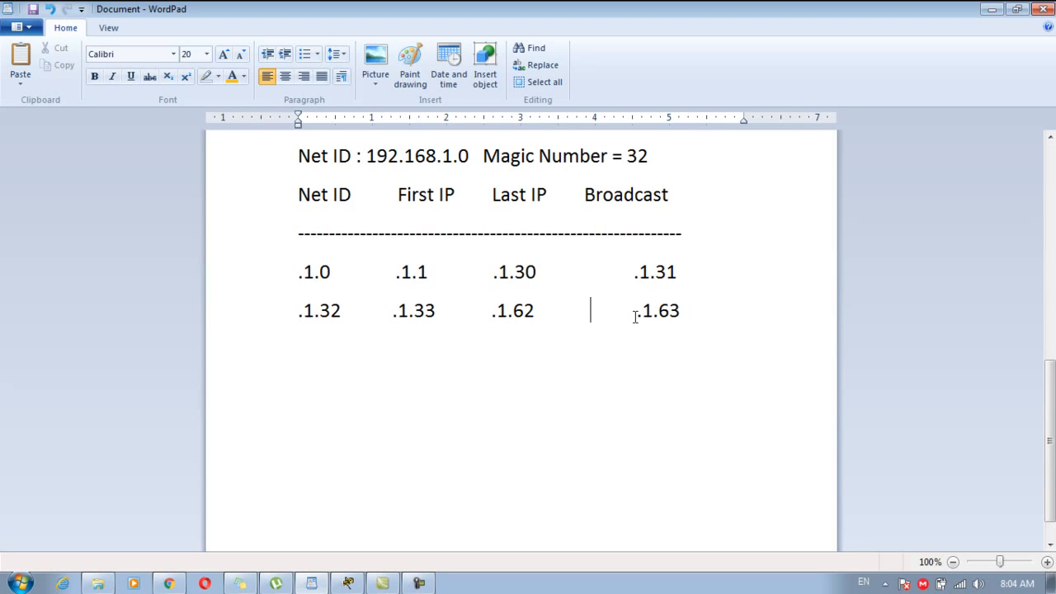
key(BackSpace)
click(702, 322)
Start the third row with Net ID .1.64 and first IP .1.65.
key(Return)
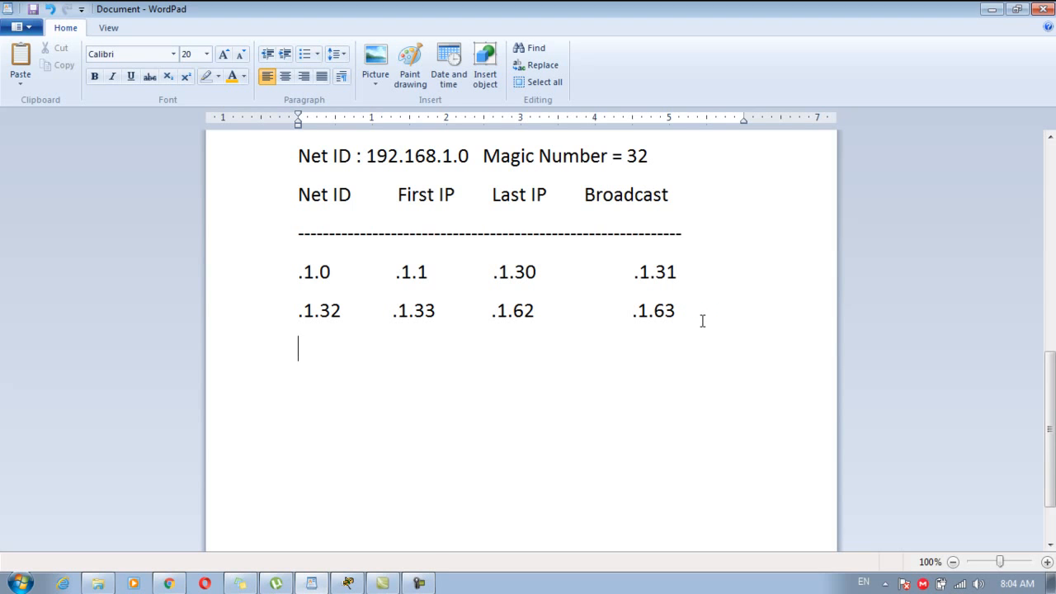
text(.1.3)
key(BackSpace)
text(64          .1.64)
key(BackSpace)
text(5 )
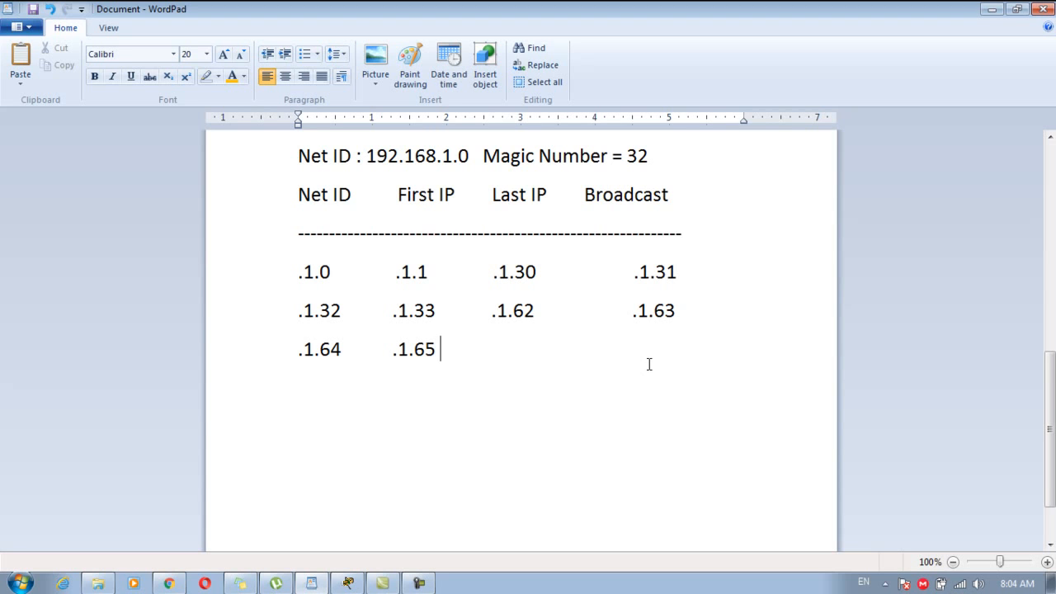
text( .1.6)
key(BackSpace)
key(BackSpace)
key(BackSpace)
key(BackSpace)
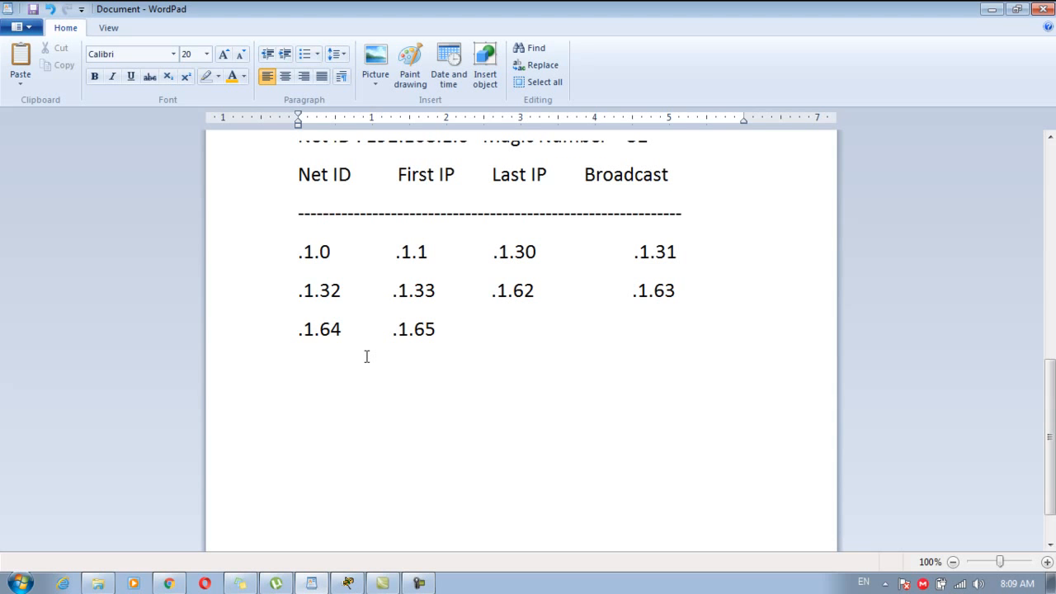
Compute 64+32 in Calculator, then enter last IP .1.94 and broadcast .1.95.
text(64+32)
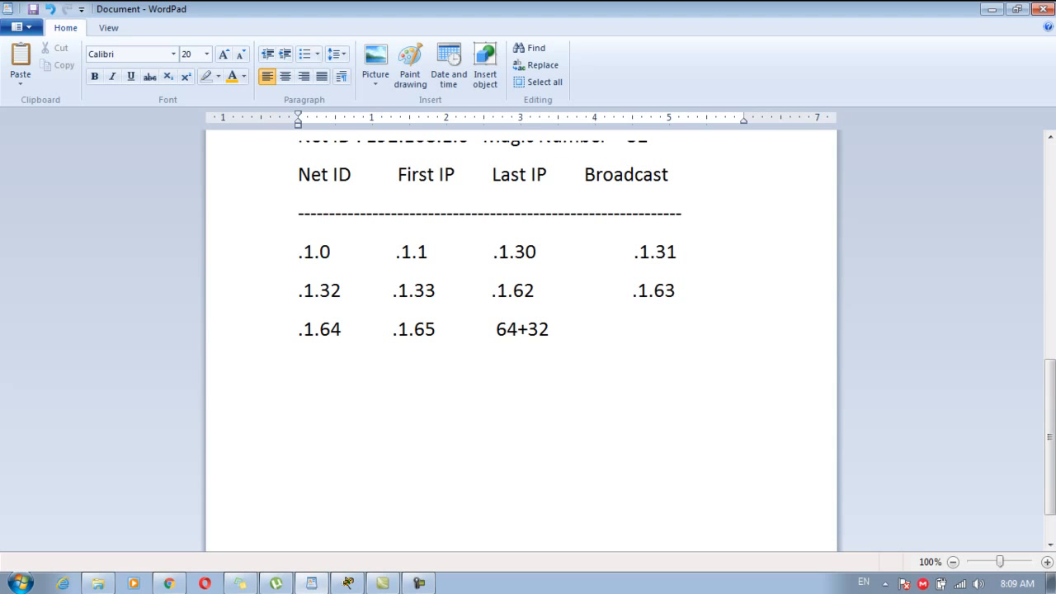
key(super)
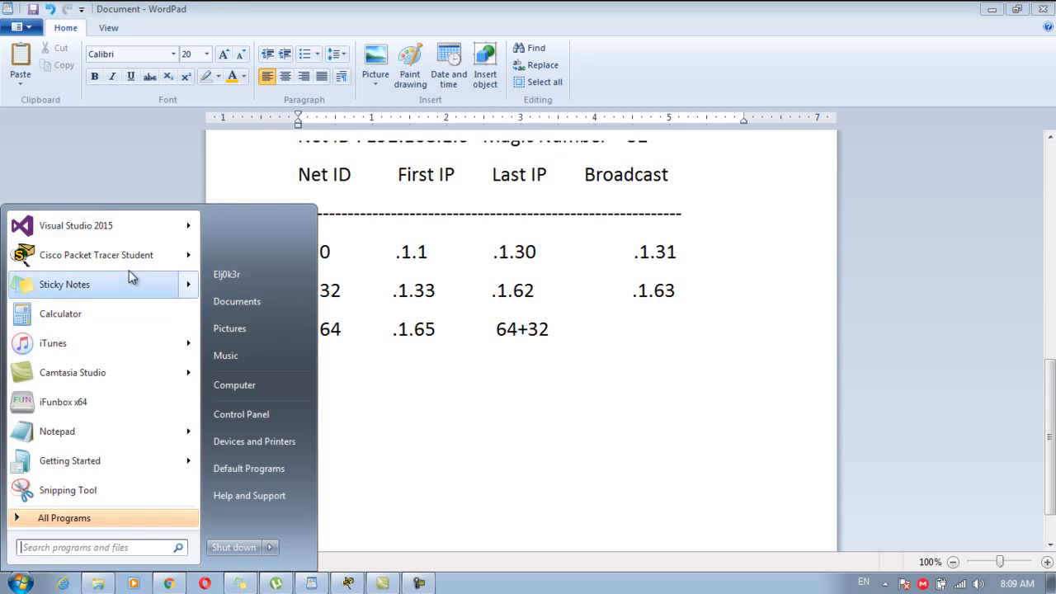
click(94, 325)
text(64)
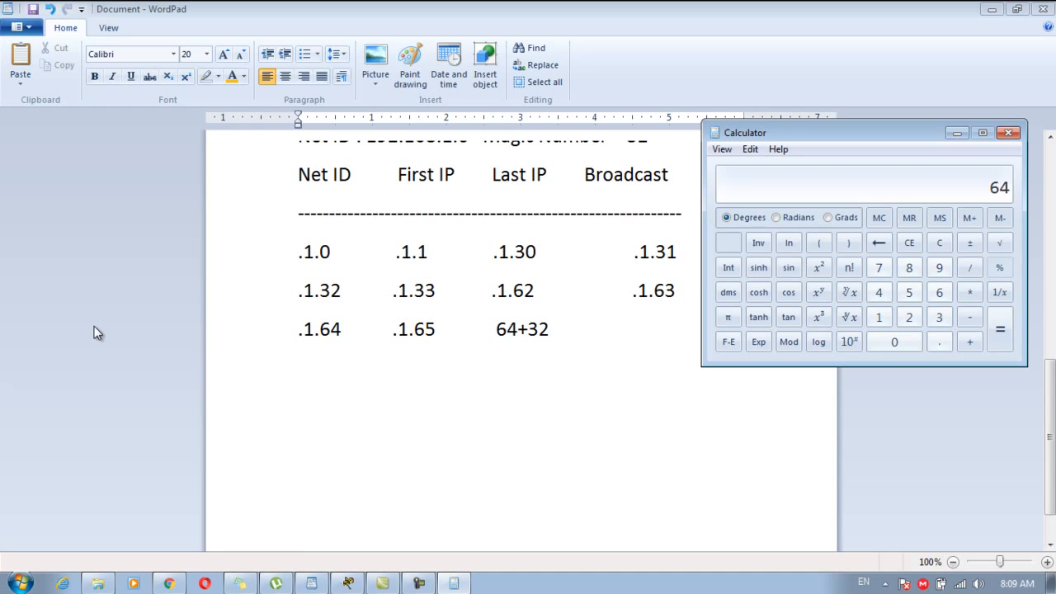
text(+32)
key(Return)
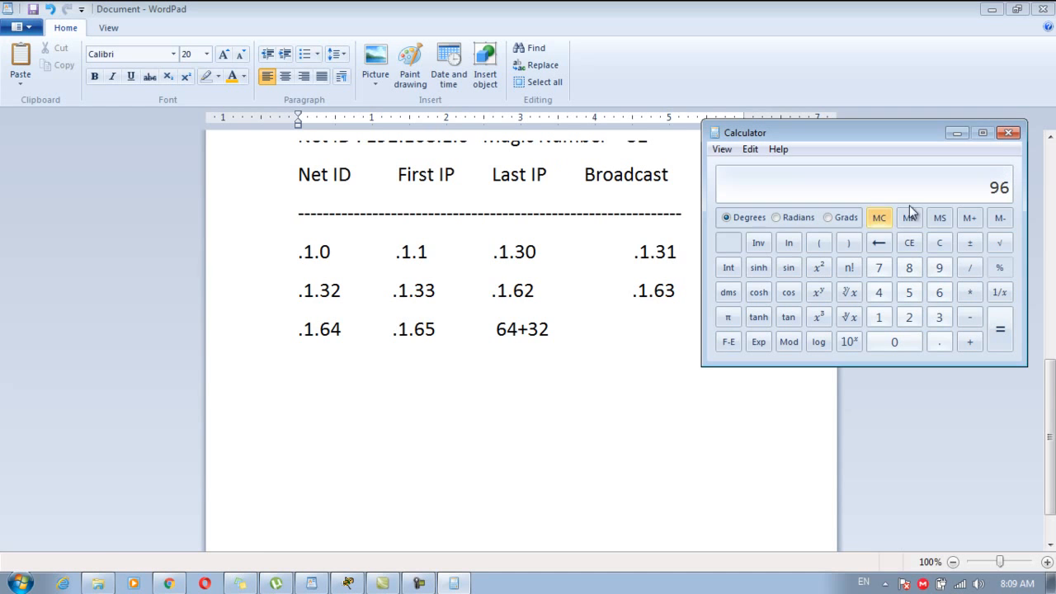
click(1008, 133)
drag(493, 329, 571, 334)
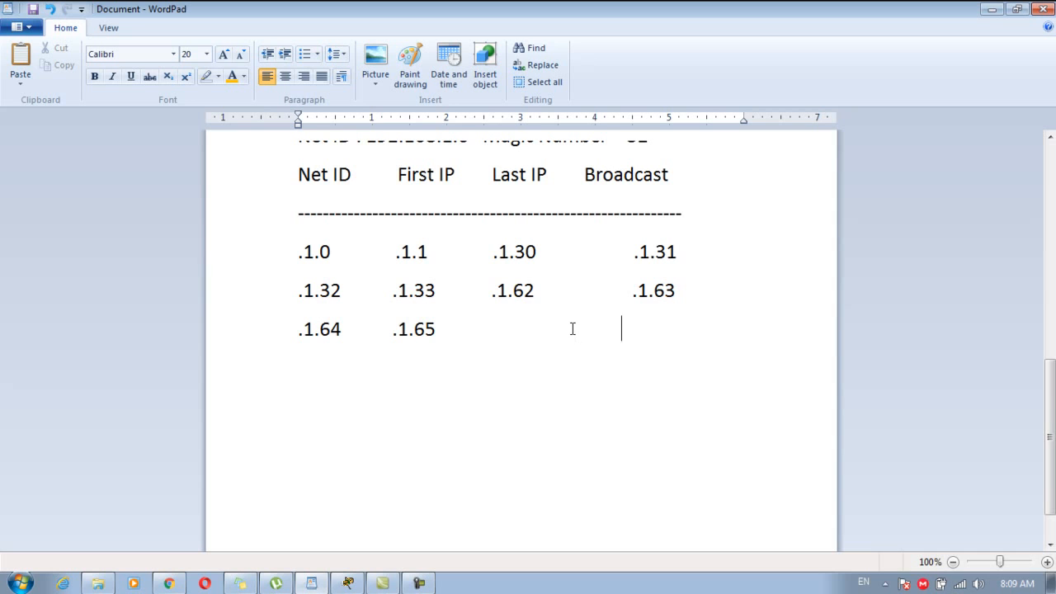
text(.1.95)
click(507, 330)
key(BackSpace)
key(BackSpace)
text(.1.93)
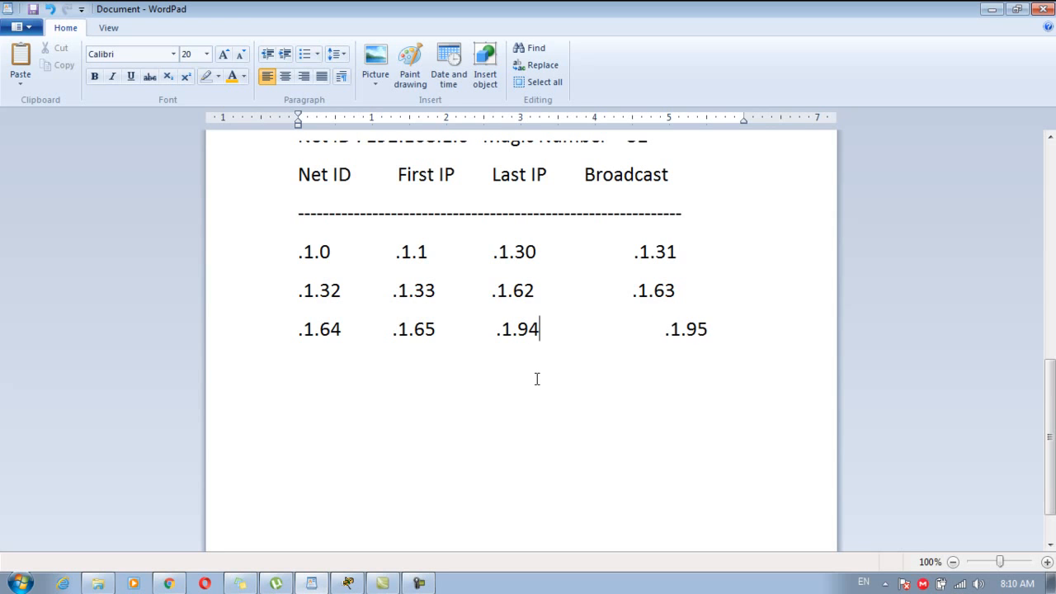
Align .1.95 under Broadcast and start a new row with .1.96 and .1.97.
click(657, 347)
key(BackSpace)
key(BackSpace)
key(BackSpace)
key(BackSpace)
key(BackSpace)
key(BackSpace)
click(676, 337)
key(Return)
text(.)
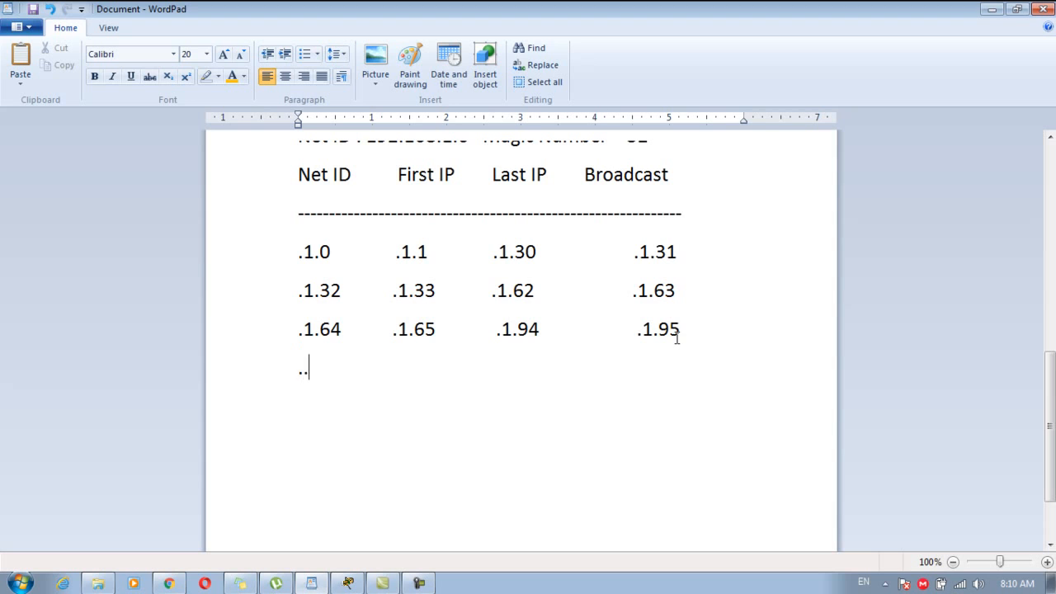
text(1.95)
key(BackSpace)
text(6          .1.9)
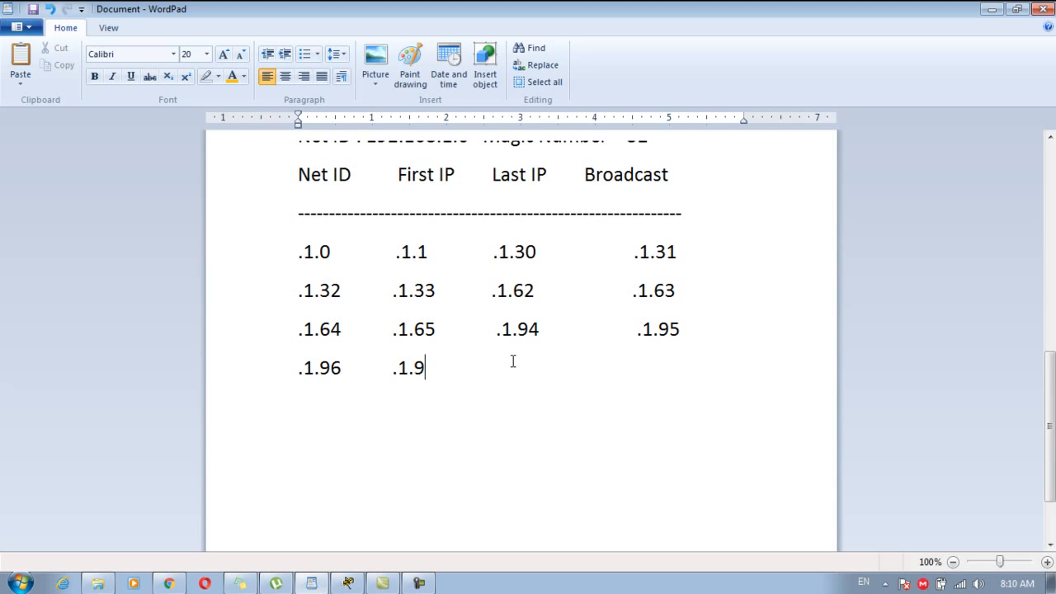
text(7)
Check 96+32 in Calculator and remove the scratch sum from the notes.
key(Tab)
key(Tab)
text(.1)
key(BackSpace)
key(BackSpace)
text(96+32=)
key(super)
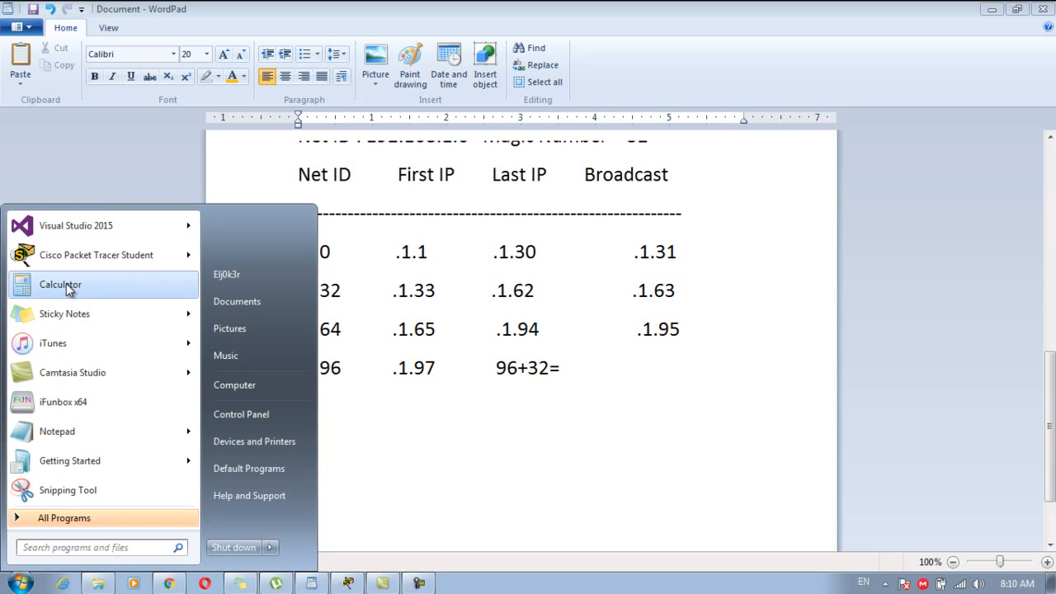
click(66, 284)
text(96+32=)
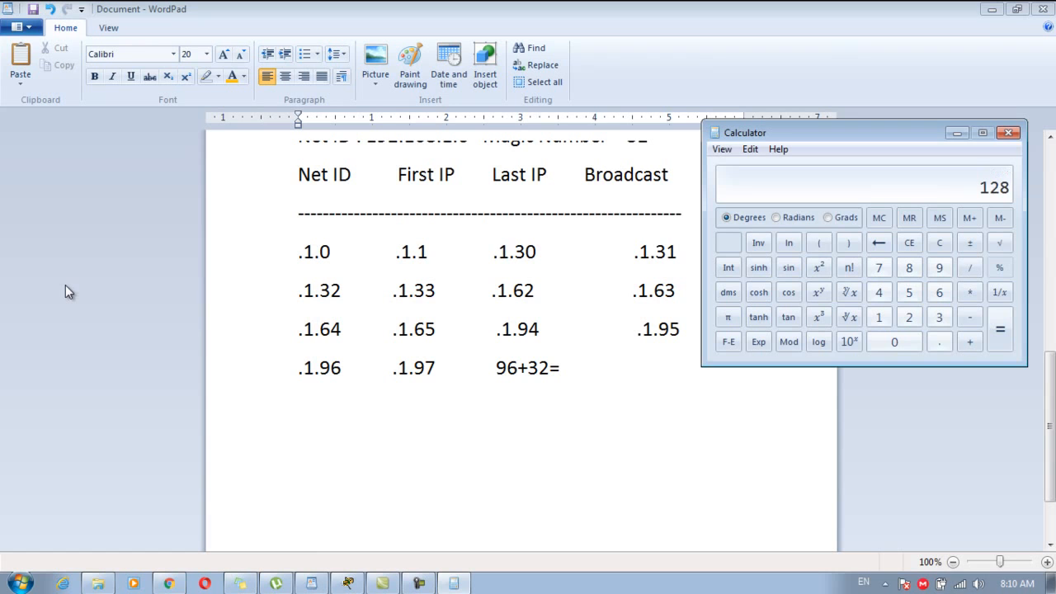
click(1008, 133)
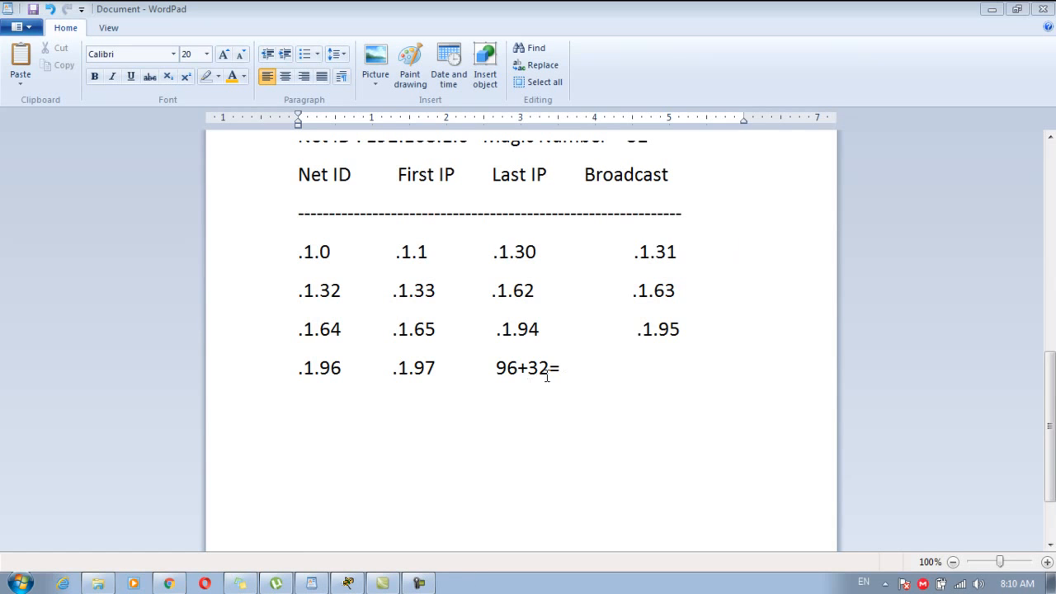
drag(495, 370, 571, 369)
key(BackSpace)
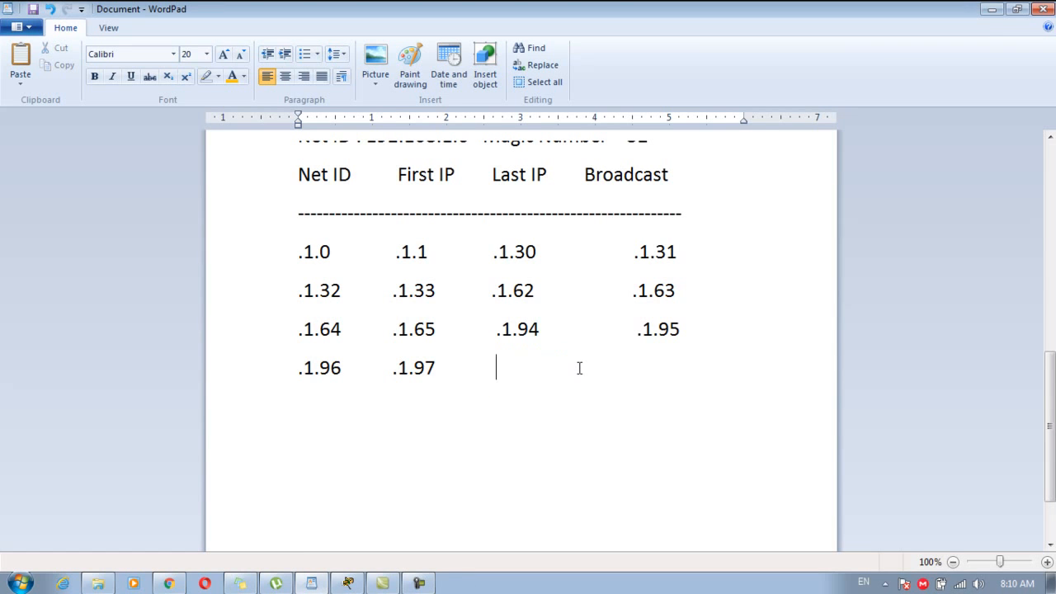
key(BackSpace)
Enter last IP .1.126 and broadcast .1.127 on the .1.96 row.
text(.1.2)
key(BackSpace)
text(127)
click(535, 369)
key(BackSpace)
key(BackSpace)
key(BackSpace)
key(BackSpace)
key(BackSpace)
text(.1)
key(BackSpace)
key(BackSpace)
key(BackSpace)
text(.1.127)
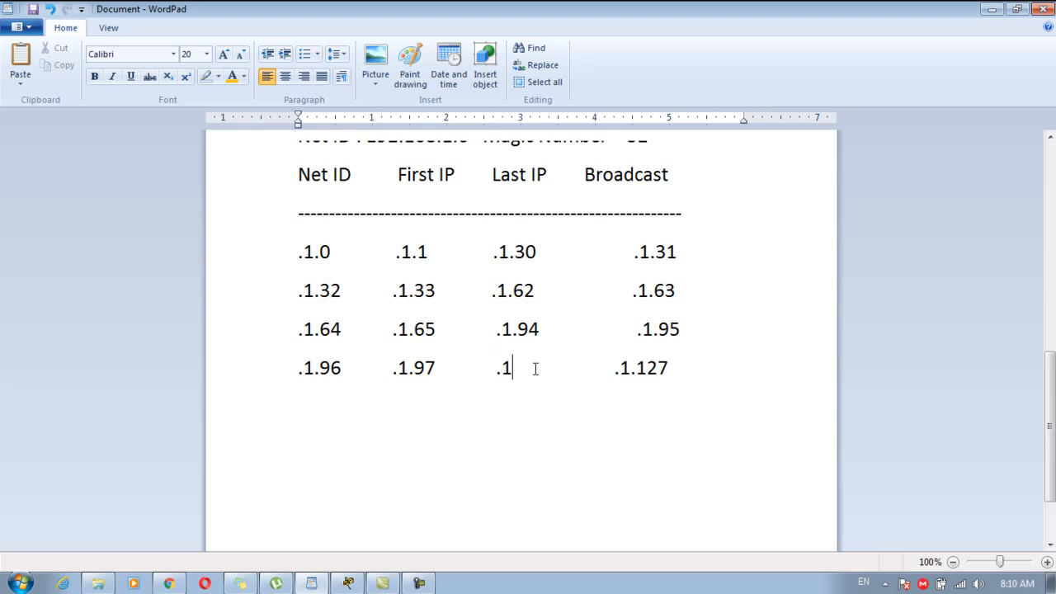
text(26)
click(743, 380)
Add a new row with Net ID .1.128 and first IP .1.129.
key(Return)
text(.1.128     )
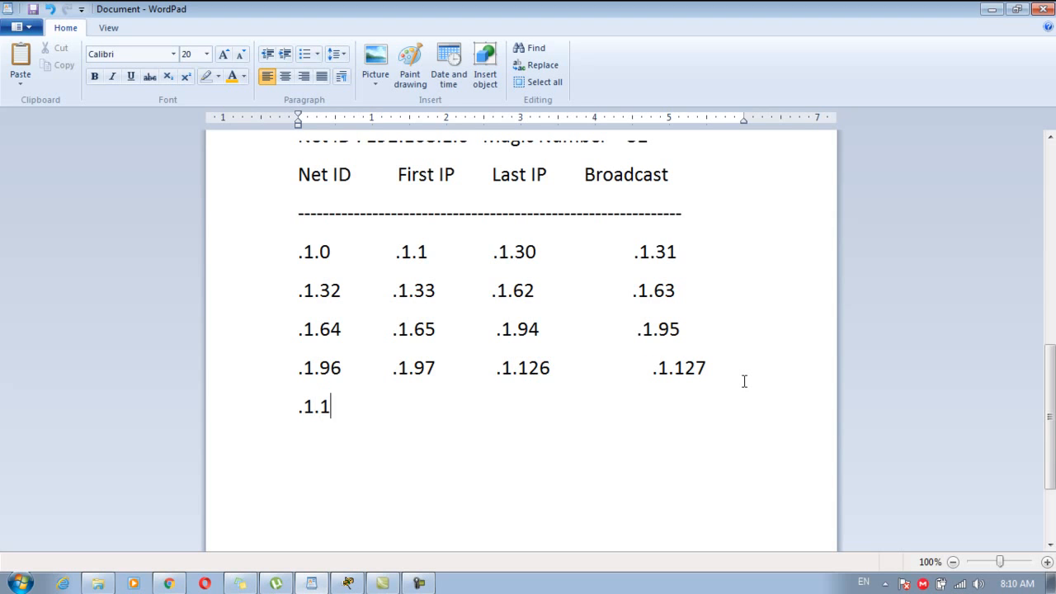
text(.129)
key(BackSpace)
key(BackSpace)
key(BackSpace)
key(BackSpace)
text(.1.1)
key(BackSpace)
key(BackSpace)
text(.1.1)
key(BackSpace)
text(29)
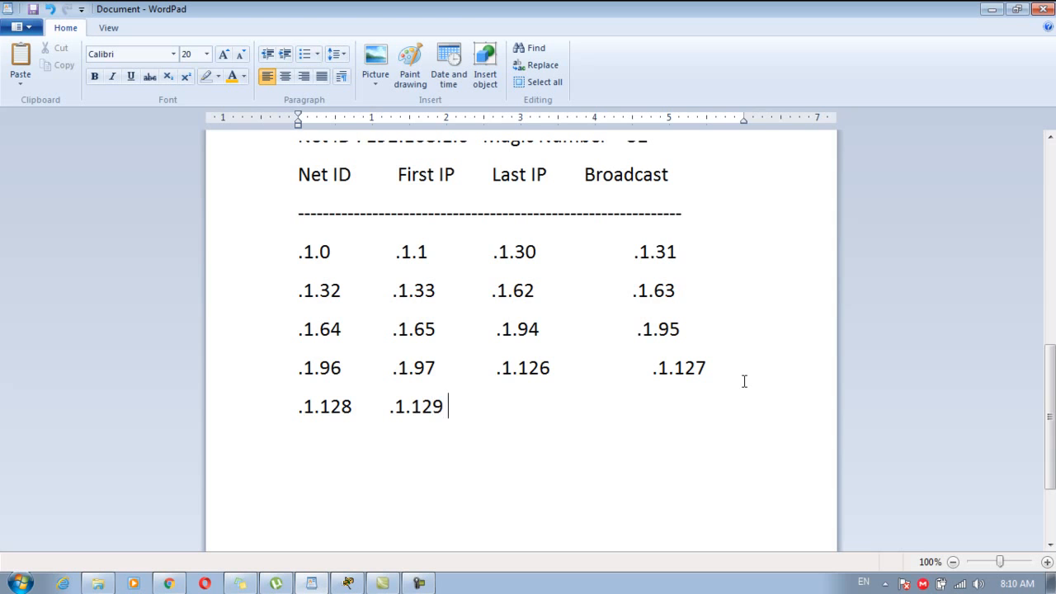
text(                  129+32)
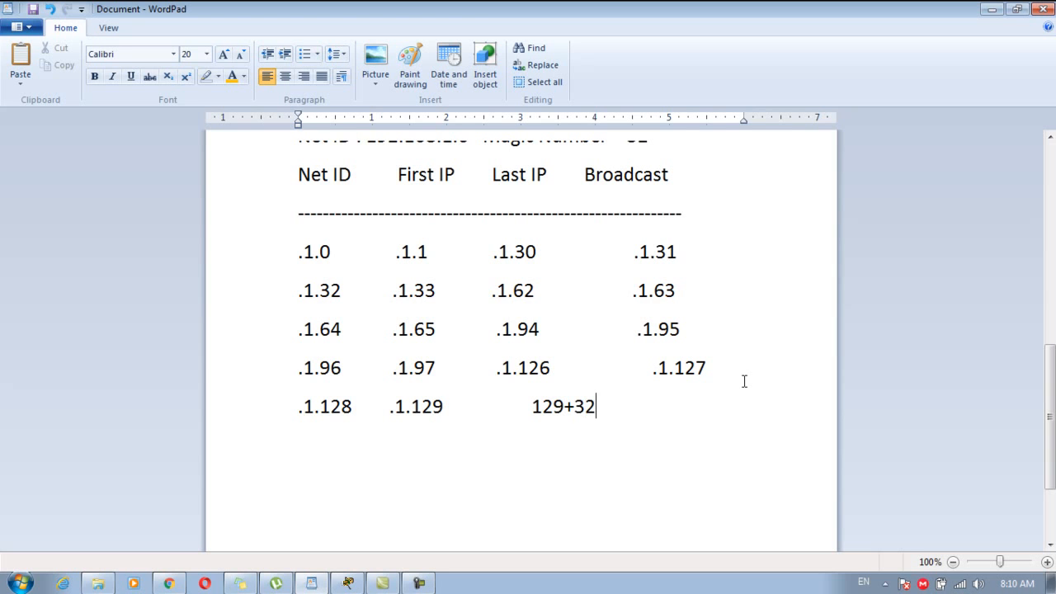
Work out 129+32 and 128+32 in Calculator, then delete the scratch sum.
click(20, 583)
click(77, 288)
text(129+32)
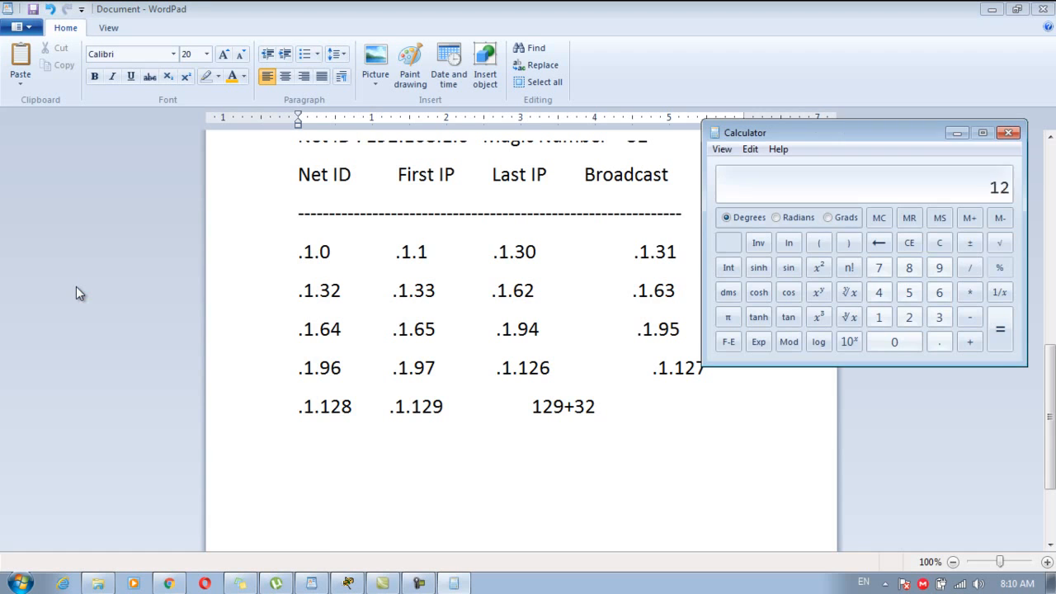
key(Return)
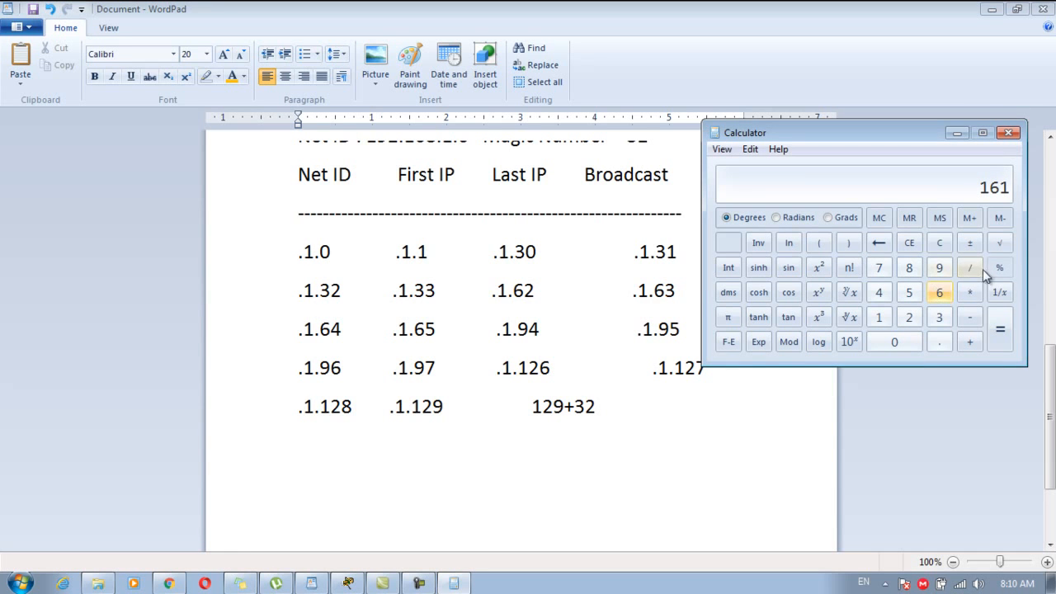
click(939, 244)
text(128)
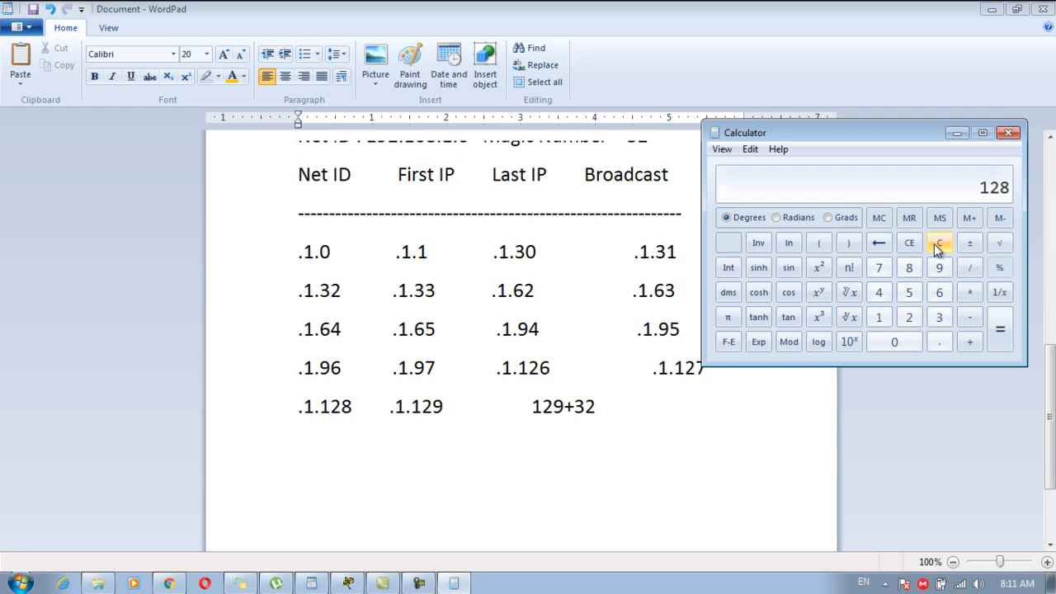
text(32)
key(Return)
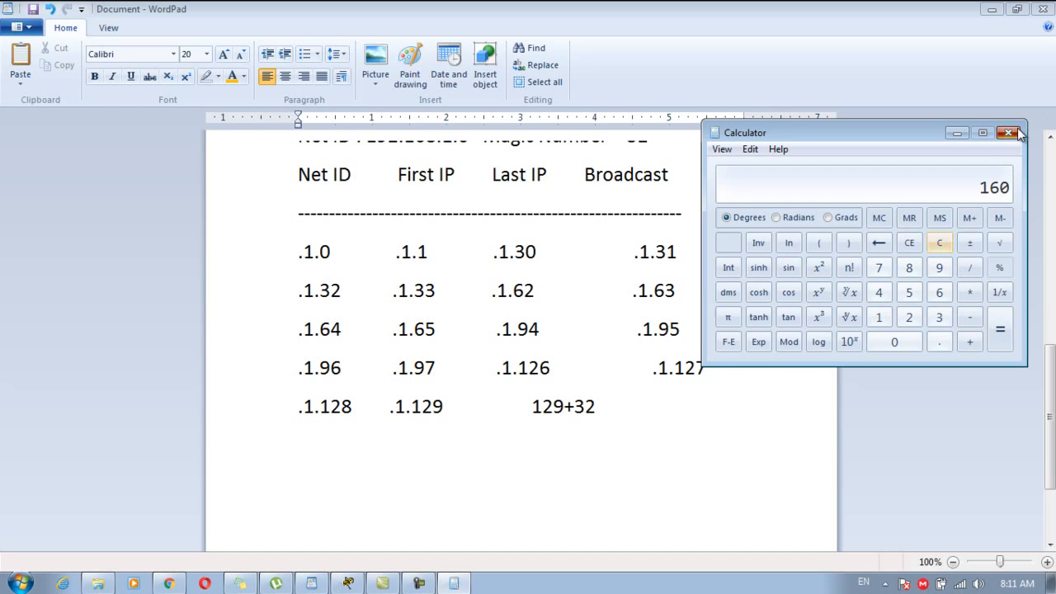
click(1008, 132)
drag(506, 405, 600, 409)
key(BackSpace)
Enter last IP .1.158 and broadcast .1.159 on the .1.128 row, then begin another row.
text(.1.159)
click(524, 408)
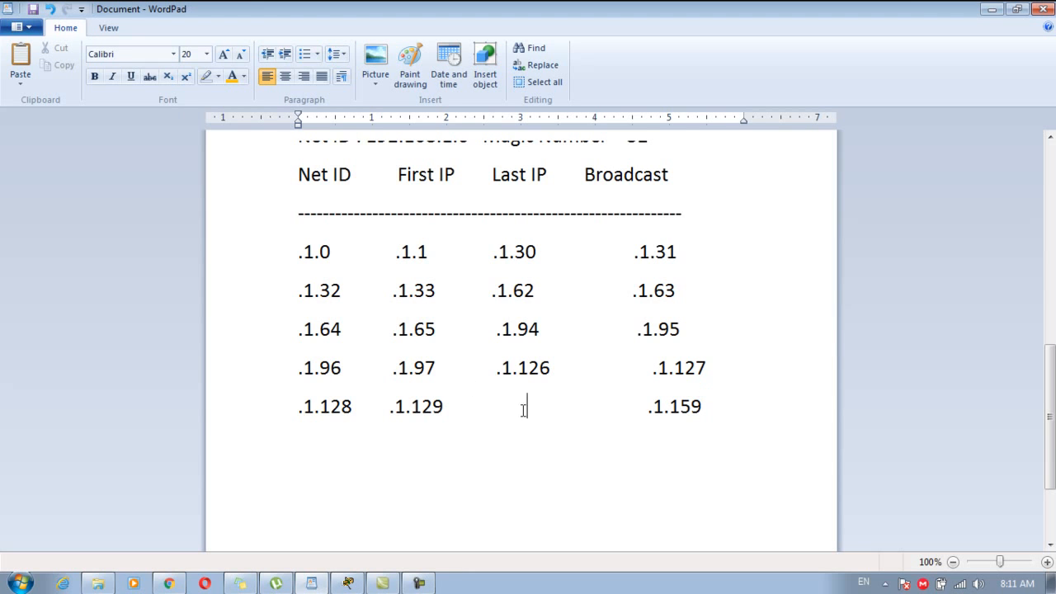
drag(524, 409, 498, 408)
text(.1.1)
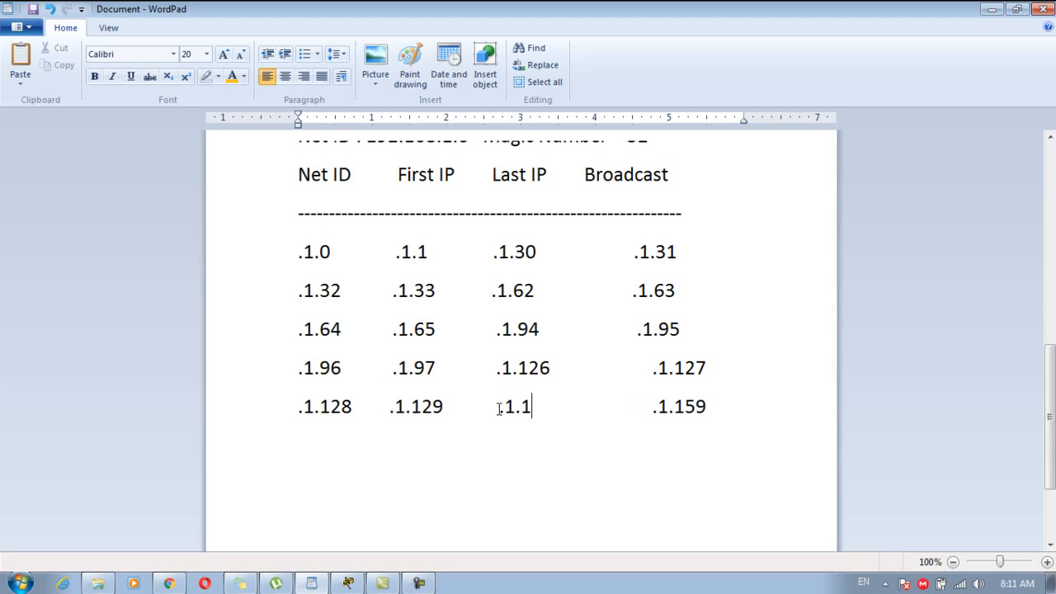
text(58)
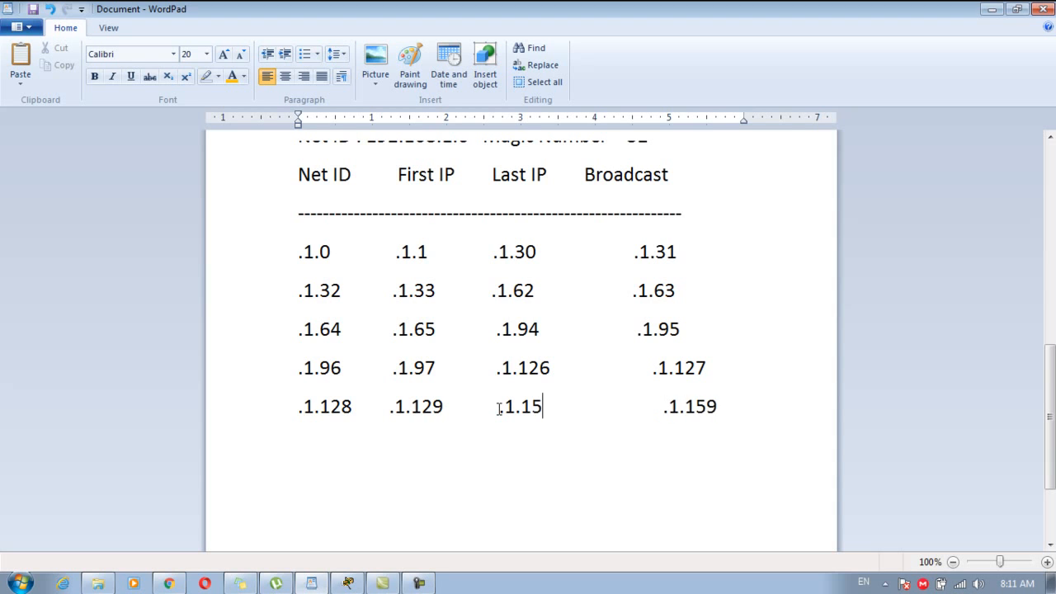
click(631, 406)
key(BackSpace)
key(BackSpace)
key(BackSpace)
key(BackSpace)
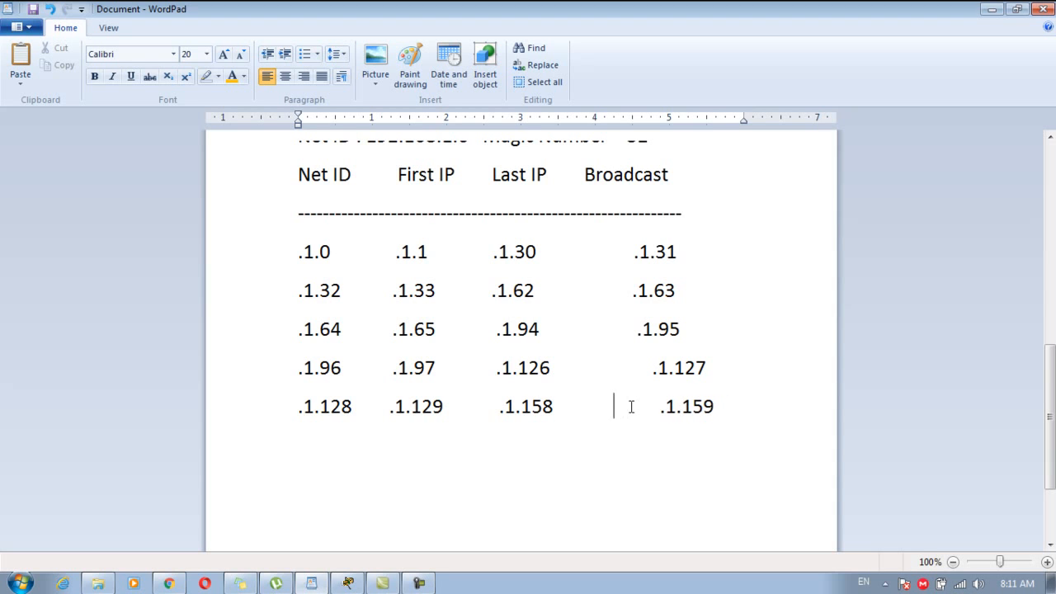
click(752, 411)
key(Return)
Start the sixth subnet row with .1.160 and first IP .1.161.
text(.1.11)
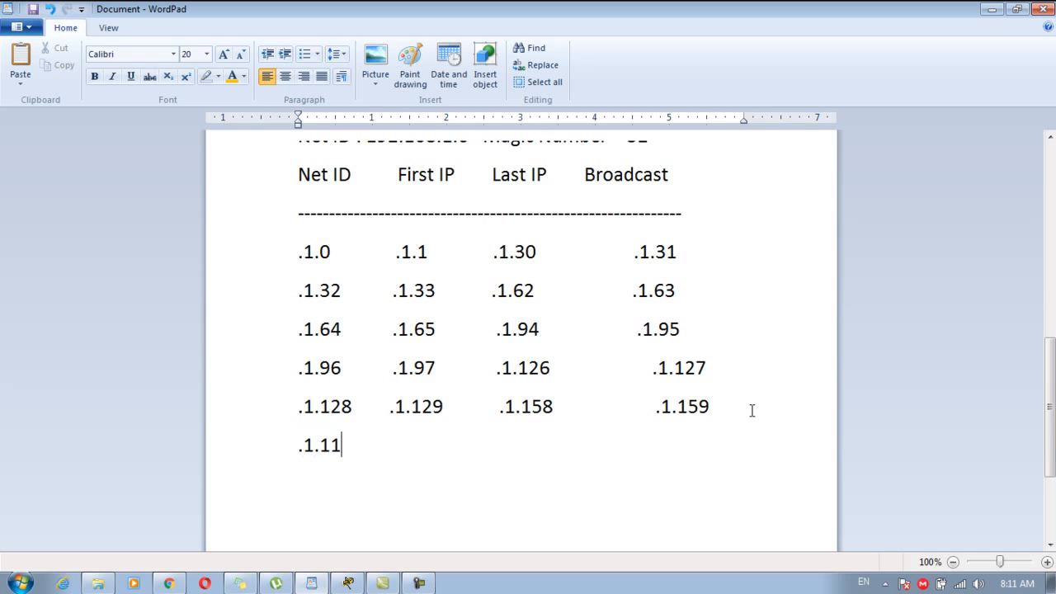
key(BackSpace)
text(60      .1.161)
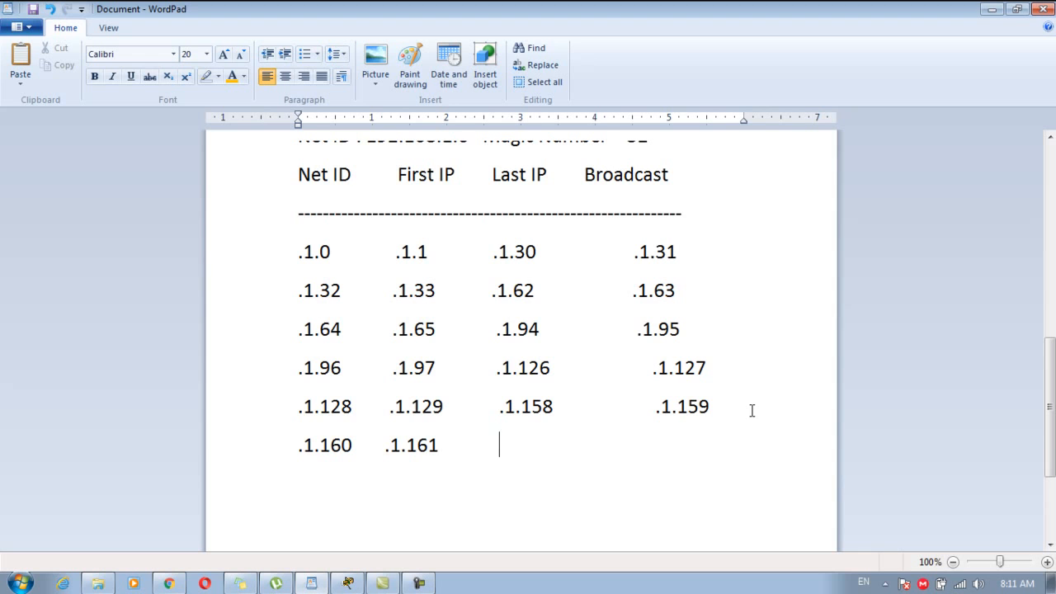
text(6)
key(BackSpace)
Work out 160+32 in Calculator to find the next subnet boundary.
text(160+32)
key(super)
click(89, 255)
text(160+32)
key(Return)
click(1008, 133)
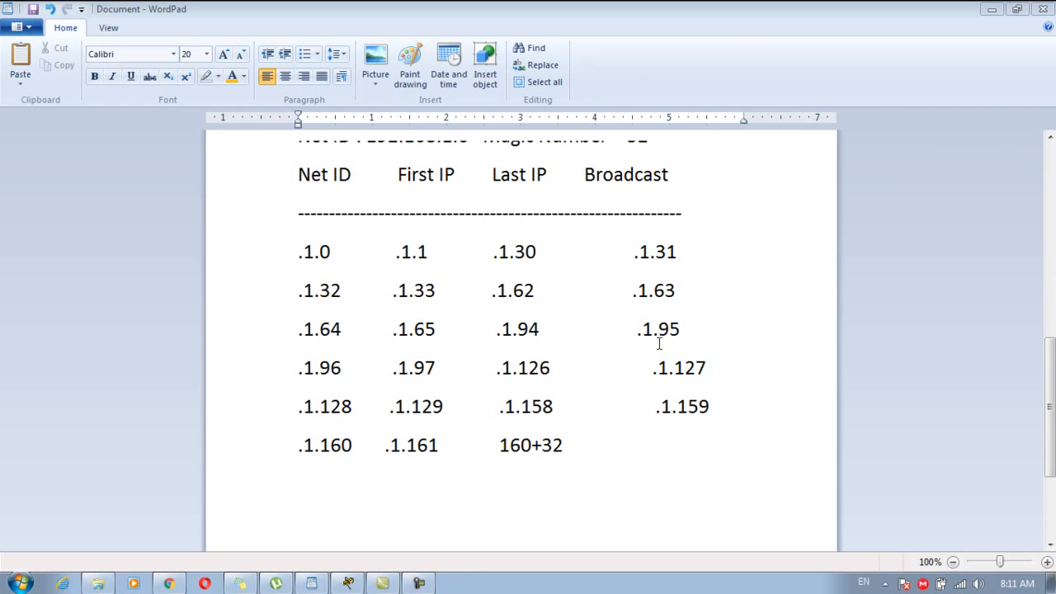
Replace the scratch sum with last IP .1.190 and broadcast .1.191.
drag(498, 444, 569, 439)
key(BackSpace)
key(Tab)
key(Tab)
key(Tab)
key(Tab)
text(.1.)
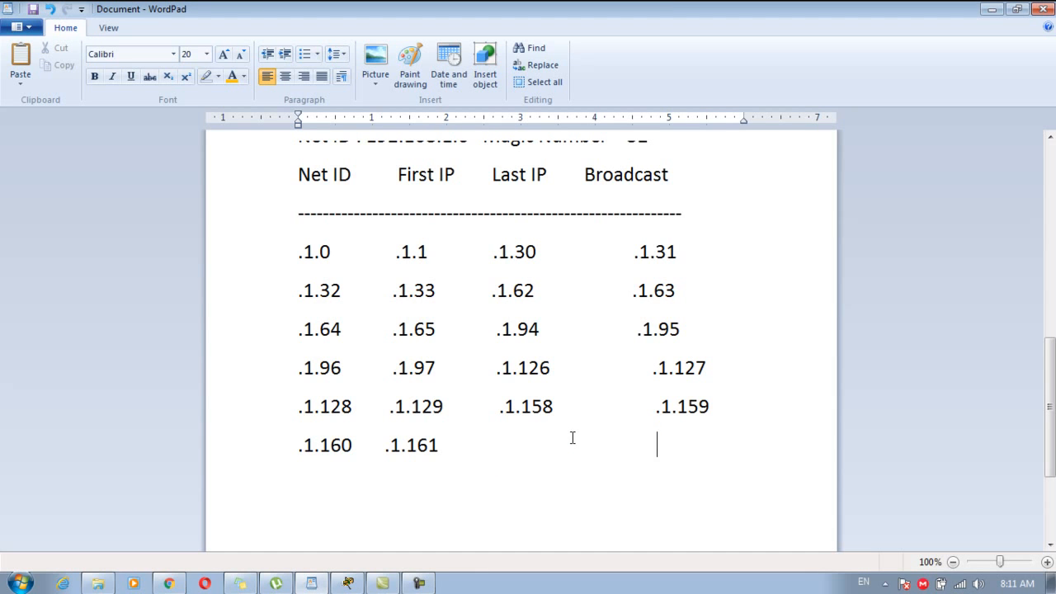
text(191)
drag(542, 444, 499, 437)
text(.1.190)
Begin a seventh subnet row with .1.192 and .1.193.
click(743, 446)
key(Return)
text(.1.191)
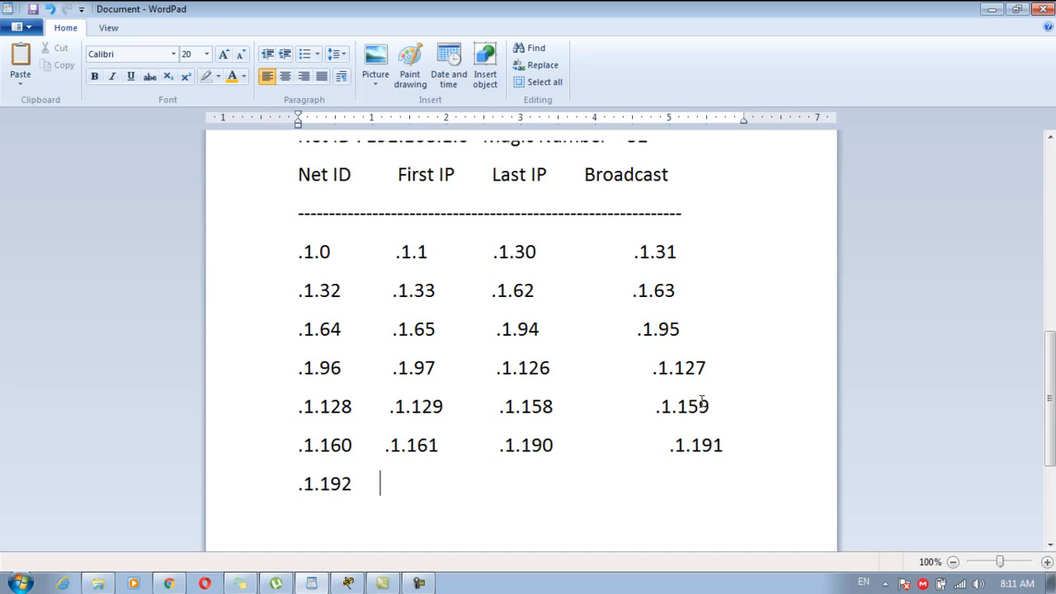
key(BackSpace)
text(.1.193            .1.3)
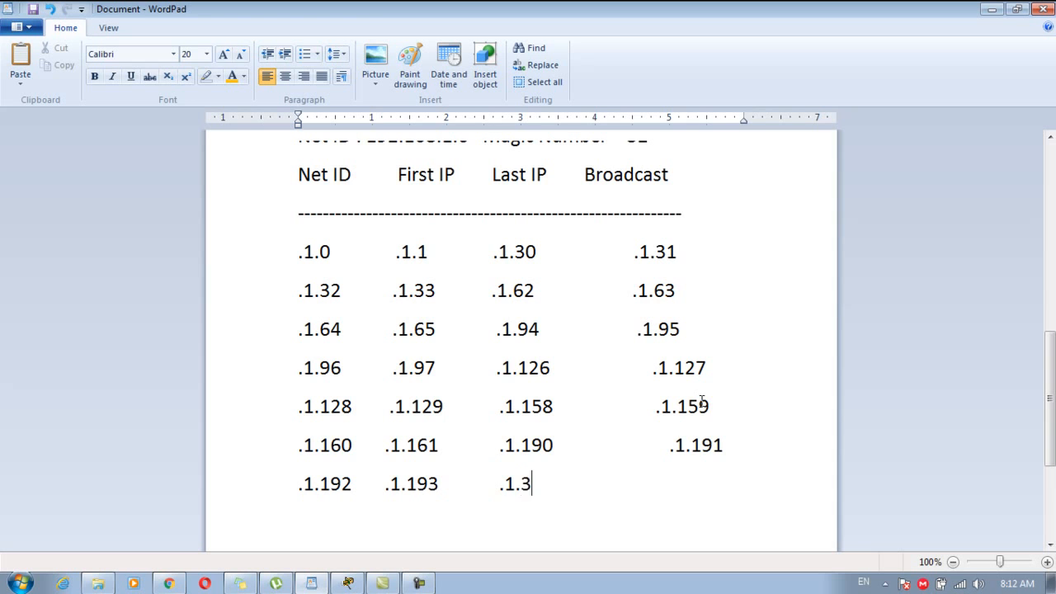
key(BackSpace)
key(BackSpace)
key(BackSpace)
key(BackSpace)
Compute 192+32 in Calculator to find the .1.192 subnet's end.
click(20, 583)
click(51, 255)
text(1)
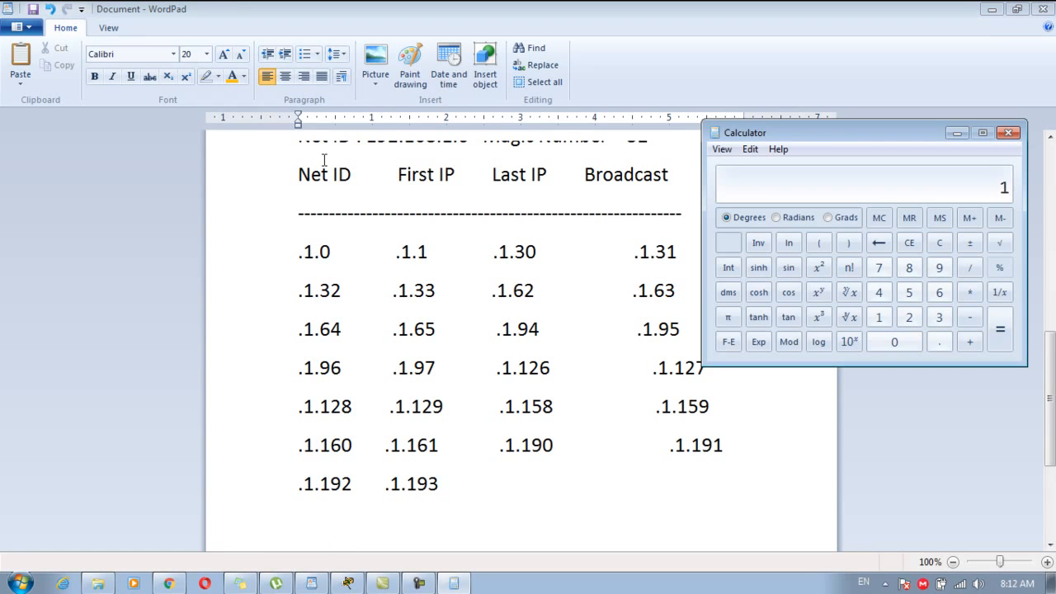
text(92+32)
key(Return)
click(1008, 135)
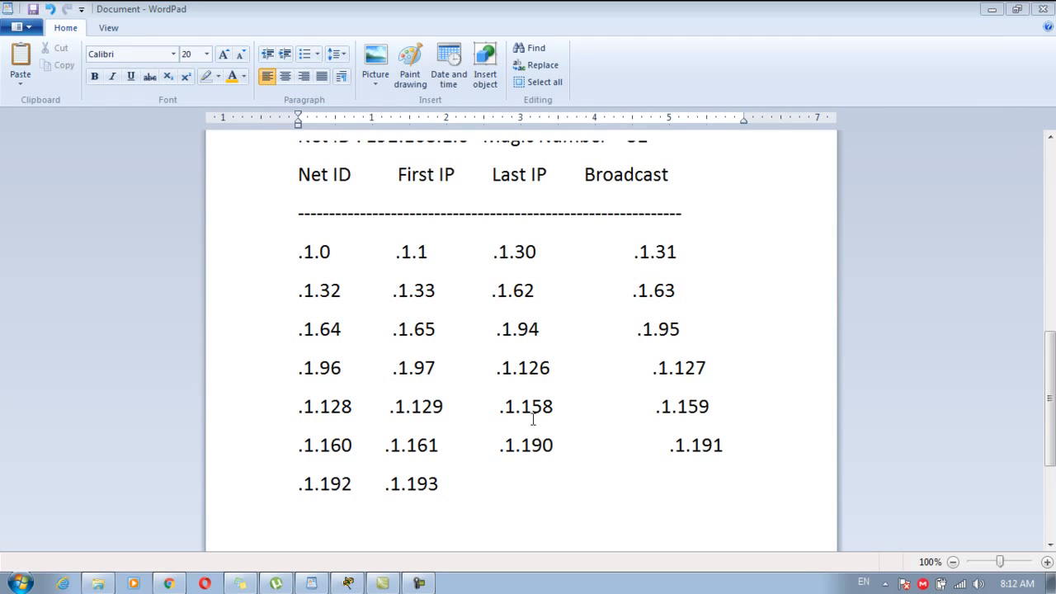
Enter broadcast .1.223 in the .1.192 row.
click(512, 476)
key(BackSpace)
text(.1.1)
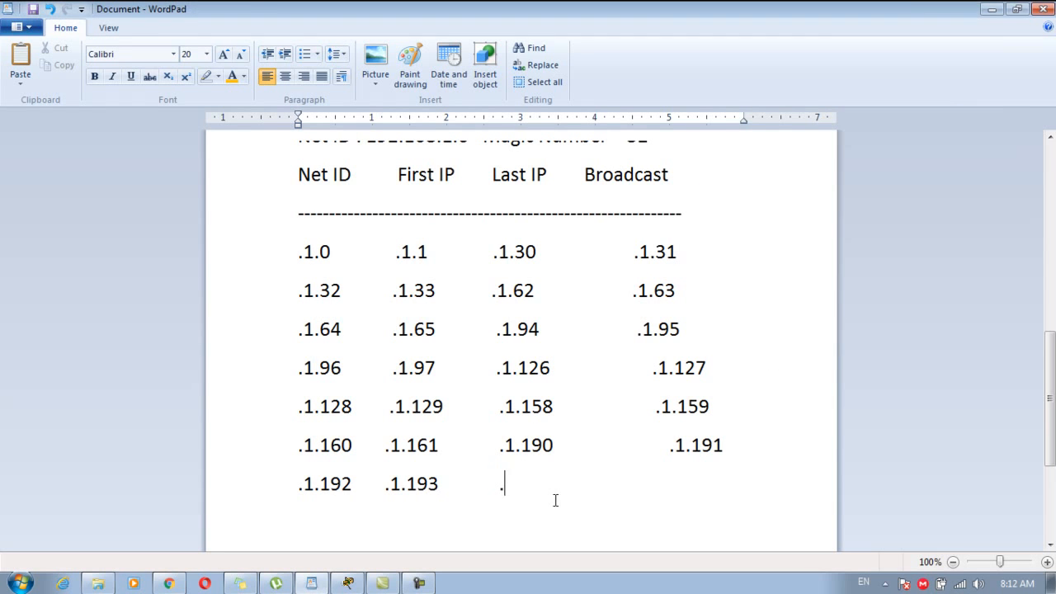
key(BackSpace)
key(BackSpace)
key(BackSpace)
Insert last IP .1.222 and align .1.222 and .1.223 under their columns.
key(BackSpace)
key(BackSpace)
text(.1.223)
click(497, 483)
click(513, 483)
key(BackSpace)
key(BackSpace)
key(BackSpace)
text(.1.222          .1.223)
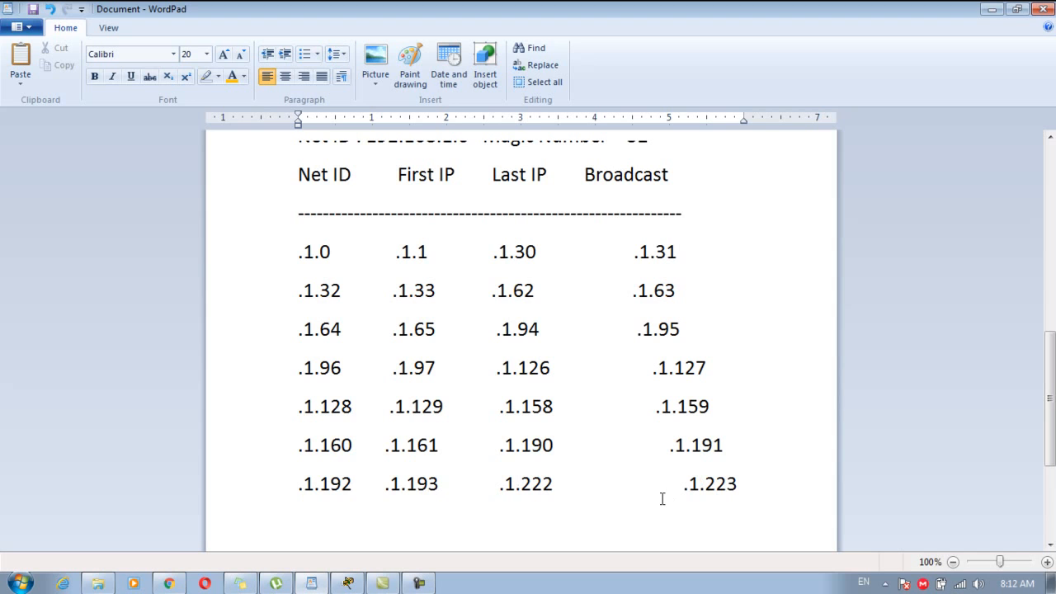
key(BackSpace)
key(BackSpace)
key(BackSpace)
click(749, 484)
click(678, 364)
click(670, 325)
click(667, 252)
Start the eighth subnet row with .1.224 and .1.225.
click(747, 481)
key(Return)
text(.1)
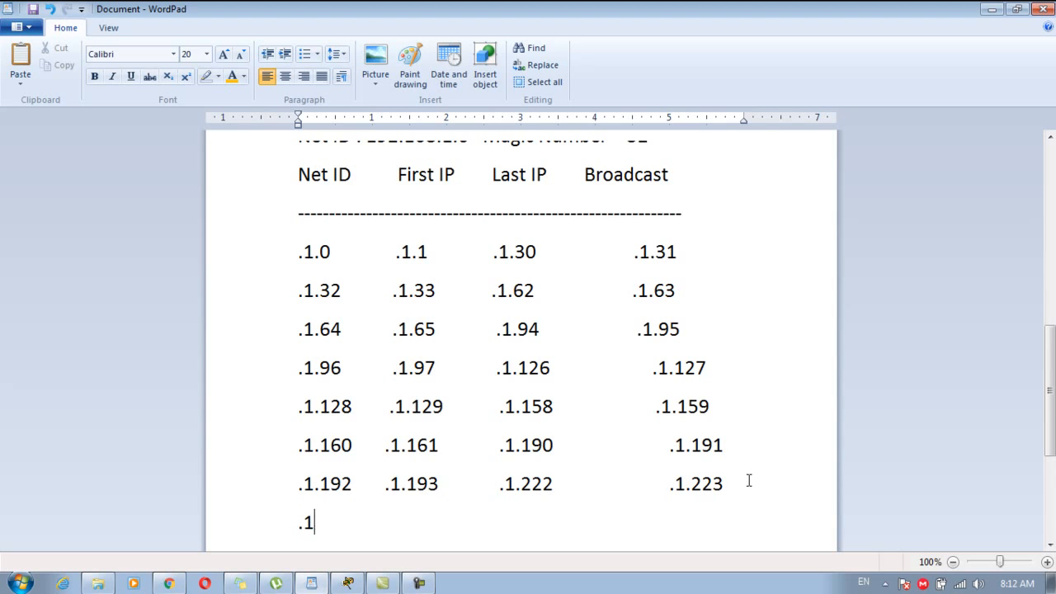
text(.1224)
text(.1.1)
text(225)
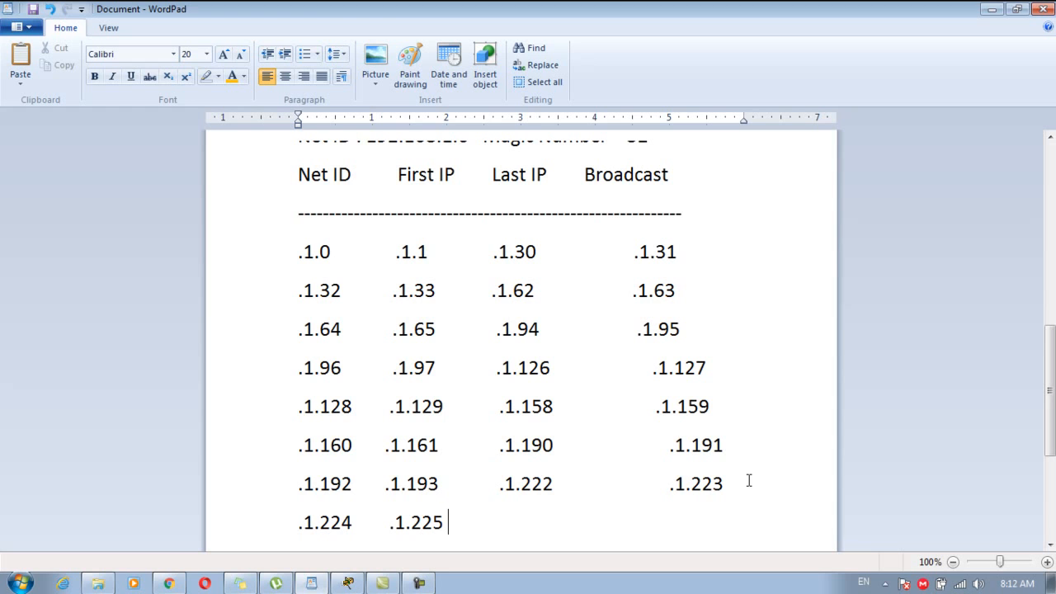
Check 225+32 and 224+32 in Calculator.
click(21, 583)
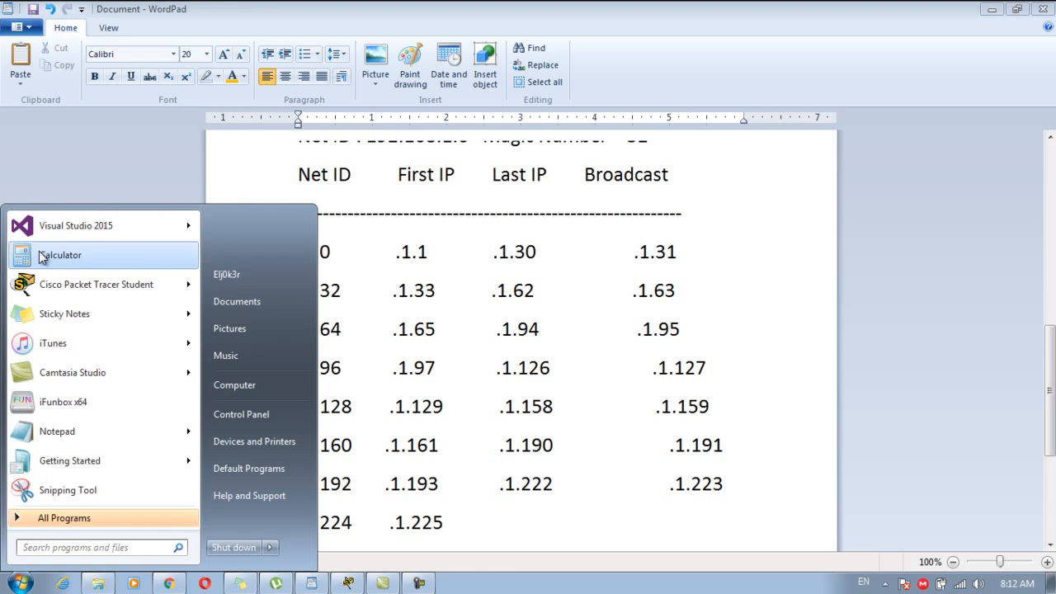
click(43, 255)
text(225)
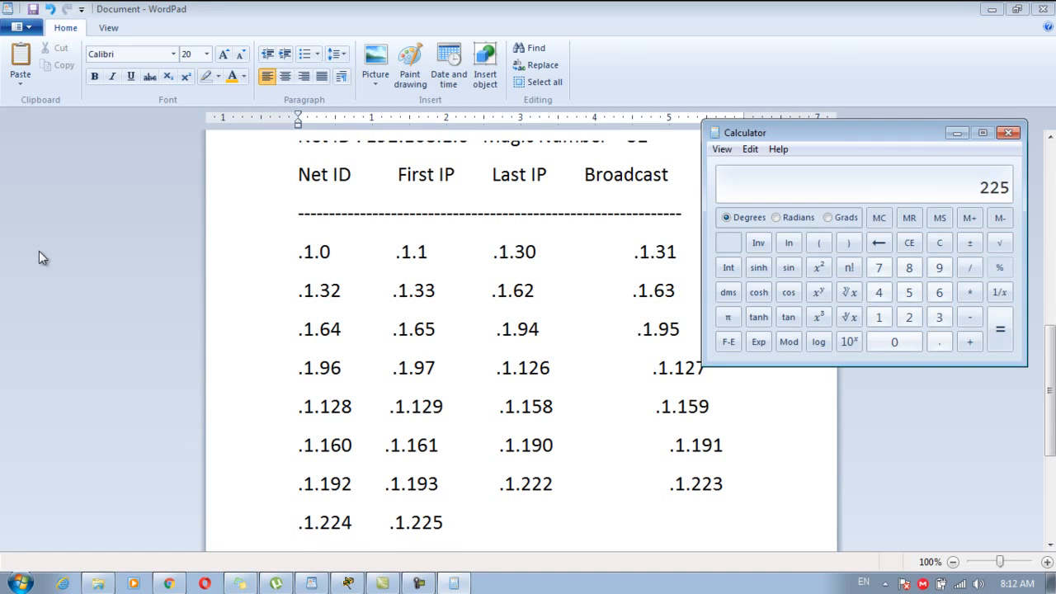
key(plus)
text(32)
key(Return)
click(929, 242)
text(224)
key(plus)
text(32)
key(Return)
click(1008, 133)
Fill in last IP .1.254 and broadcast .1.255, aligned under their columns.
click(502, 520)
text(224+32=2)
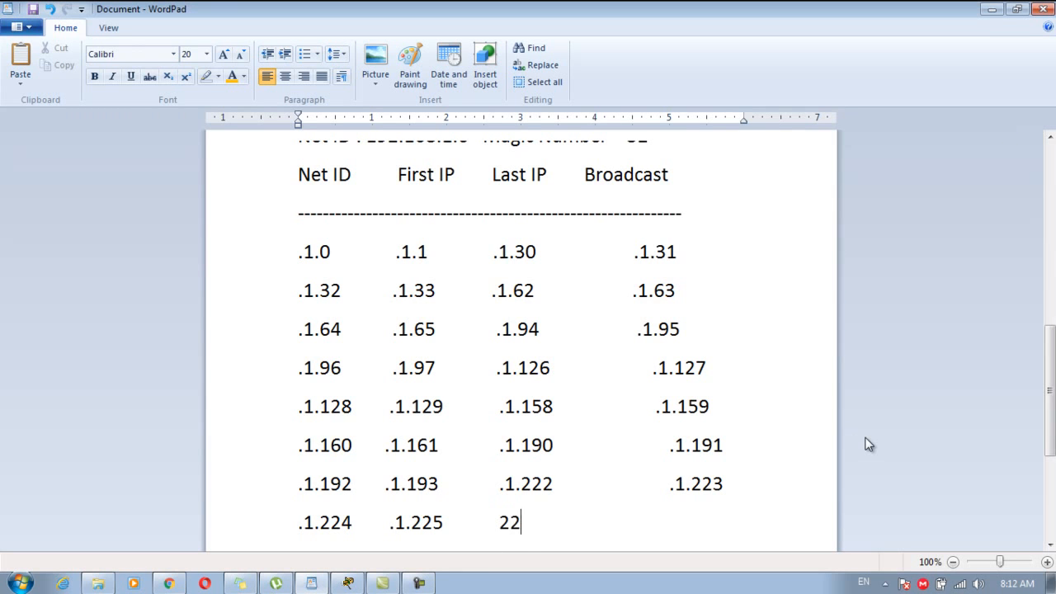
text(56)
key(BackSpace)
key(BackSpace)
key(BackSpace)
key(BackSpace)
key(BackSpace)
key(BackSpace)
key(BackSpace)
key(BackSpace)
key(BackSpace)
key(BackSpace)
text(.1.255)
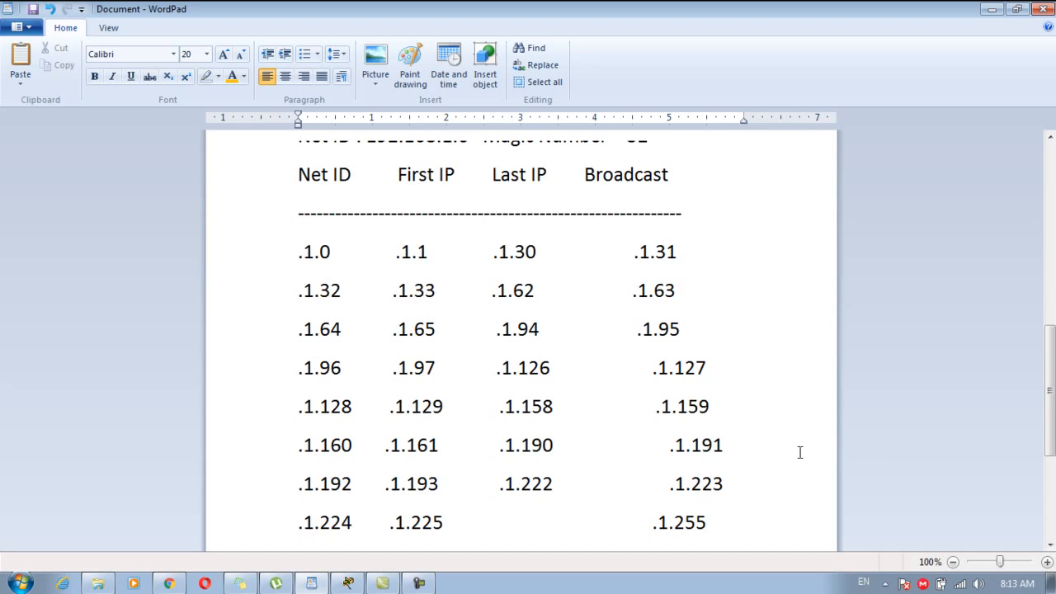
click(519, 522)
key(BackSpace)
key(BackSpace)
text(.1.2)
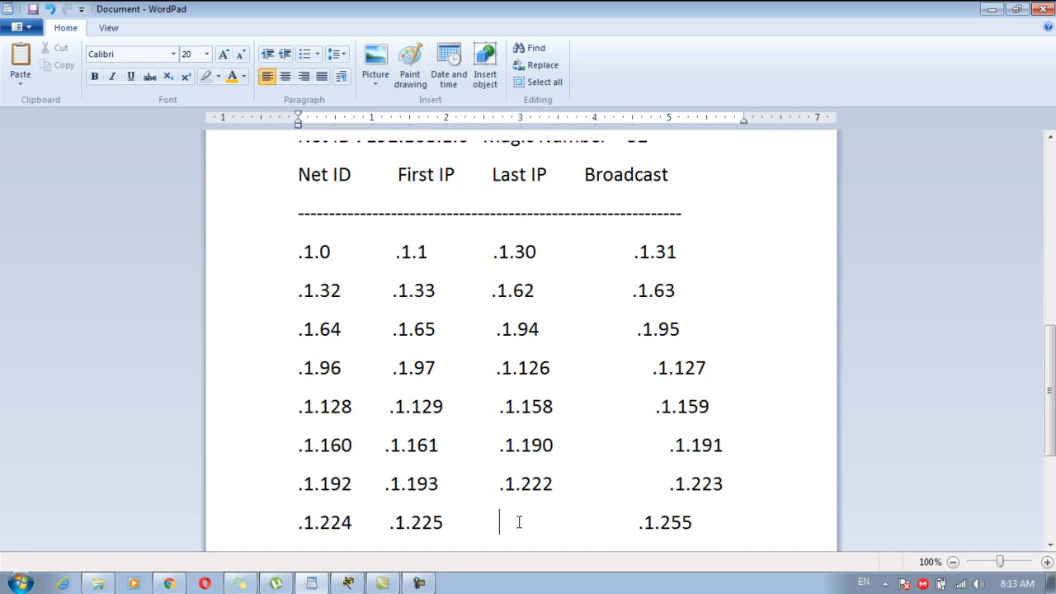
text(54)
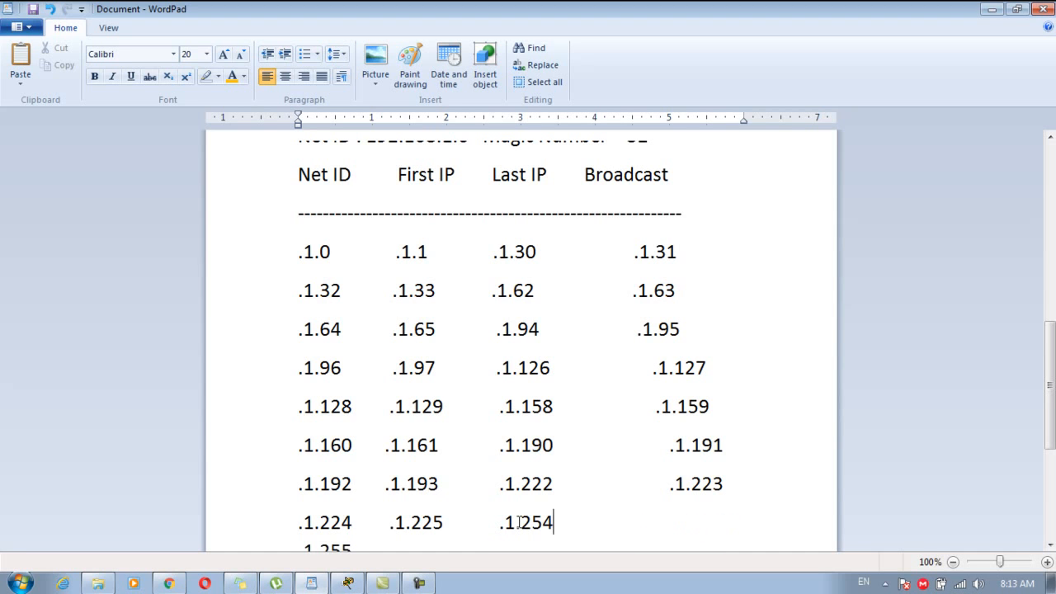
key(BackSpace)
key(BackSpace)
key(BackSpace)
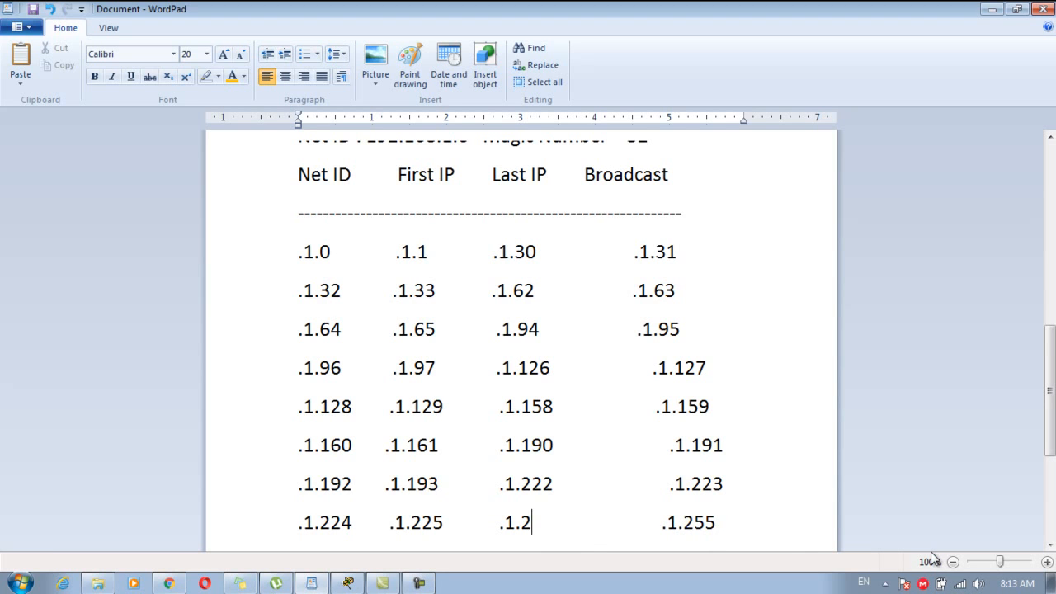
text(54)
click(657, 520)
key(BackSpace)
key(BackSpace)
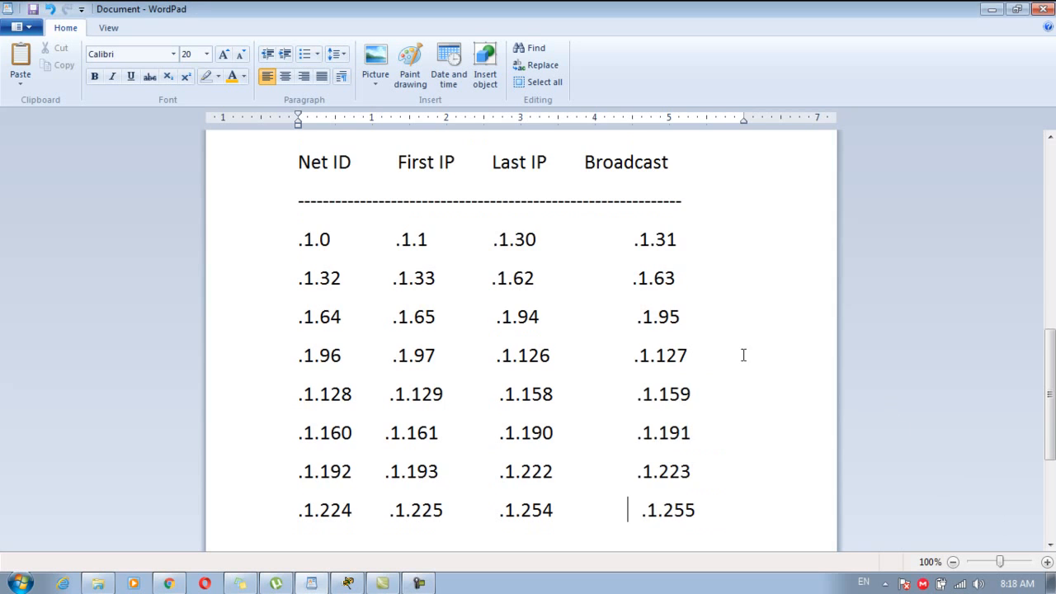
Color the magic number 32 gold.
drag(1049, 380, 1050, 305)
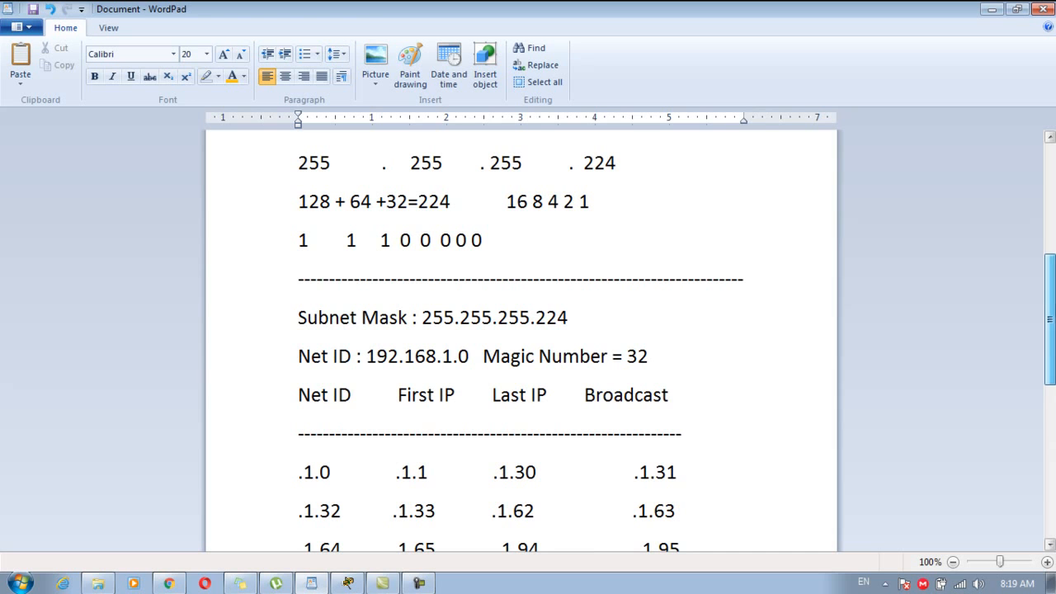
mouse_move(624, 356)
mouse_down()
mouse_move(658, 357)
mouse_move(609, 359)
mouse_up()
click(235, 76)
click(757, 357)
Restore WordPad from maximised to a smaller window over the desktop.
scroll(1016, 377, up, 3)
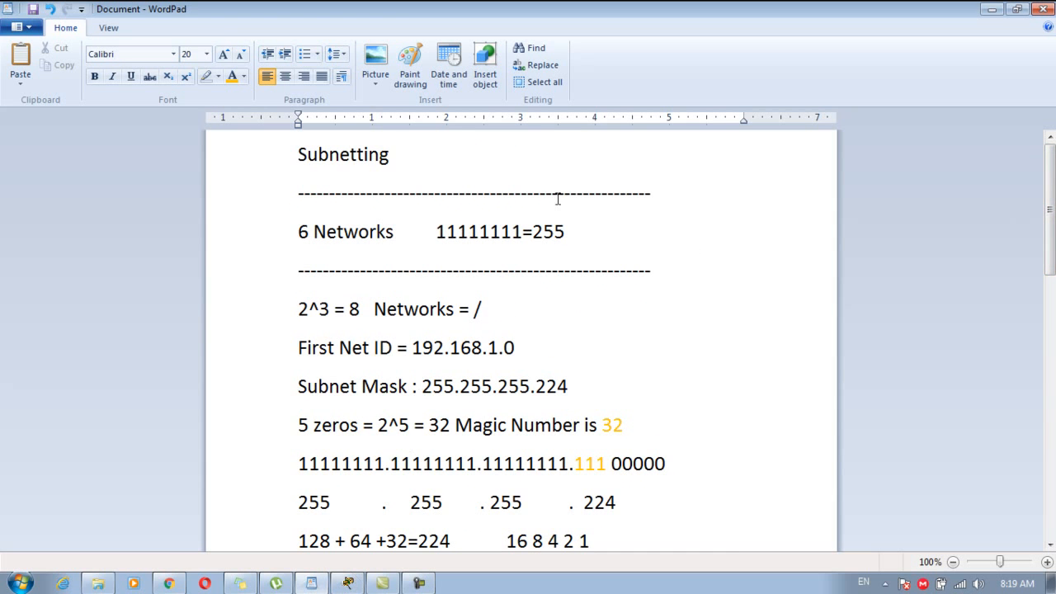
drag(1049, 235, 1045, 406)
drag(701, 9, 813, 57)
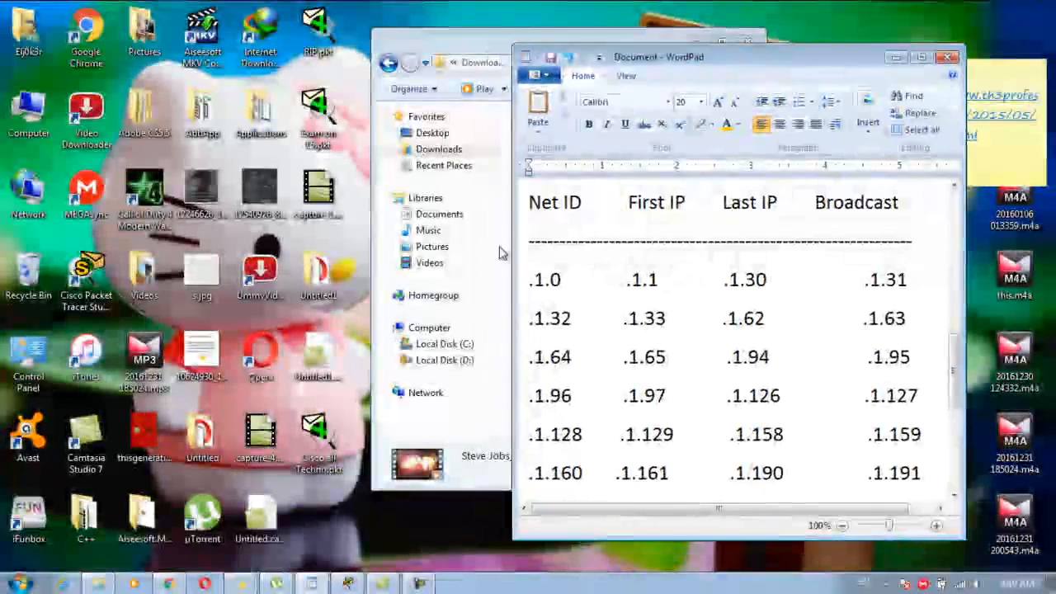
Arrange Packet Tracer on the left and WordPad on the right.
click(346, 584)
drag(527, 4, 279, 35)
drag(637, 56, 689, 53)
click(389, 223)
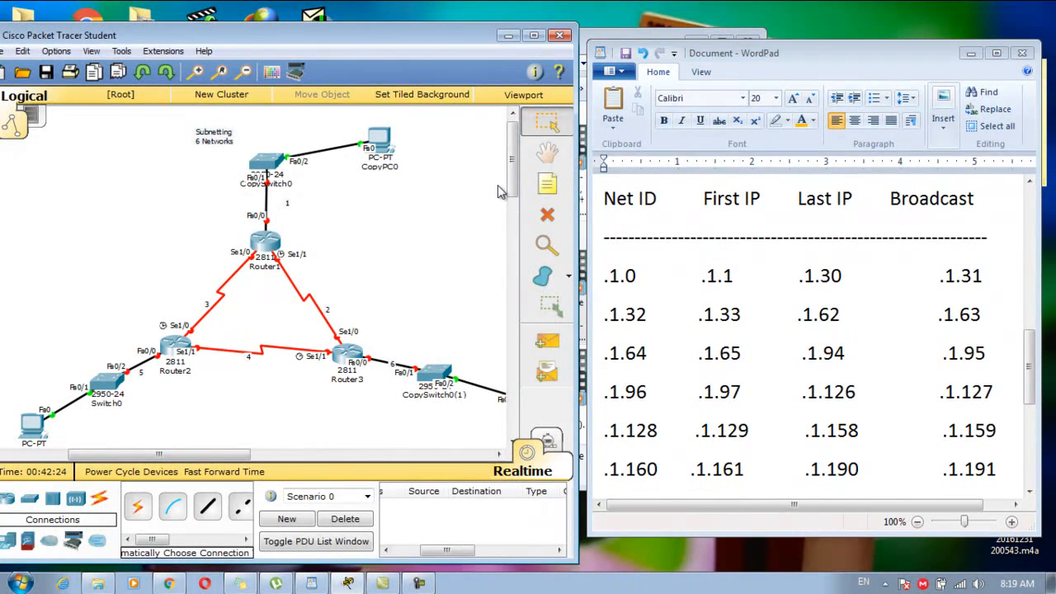
Delete the old addressing note on the Router1–Router3 link.
mouse_move(290, 257)
drag(331, 275, 344, 281)
key(Delete)
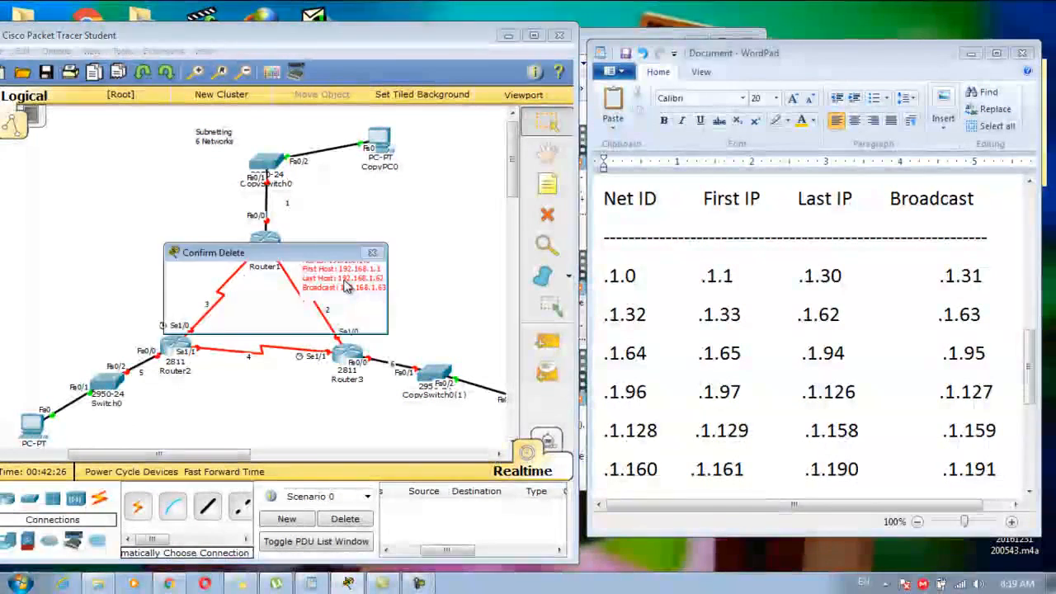
key(Return)
Add a note: Net ID 192.168.1.0, First IP .1.1, Last IP .1.30, Broadcast .1.31.
click(549, 188)
click(309, 285)
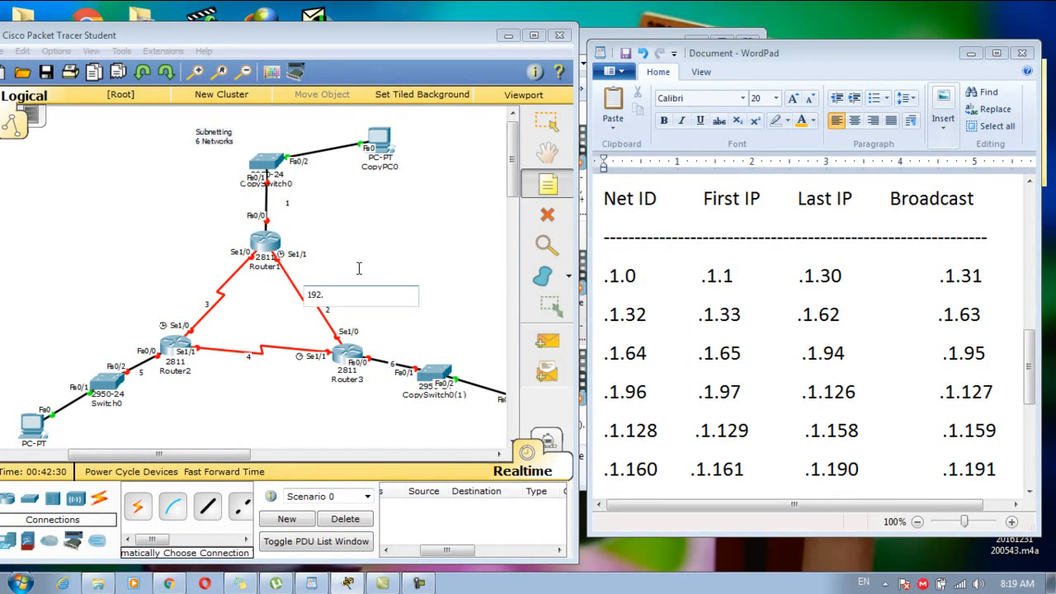
text(Firs)
text(Net ID)
text(: 192.1)
text(68.1.0)
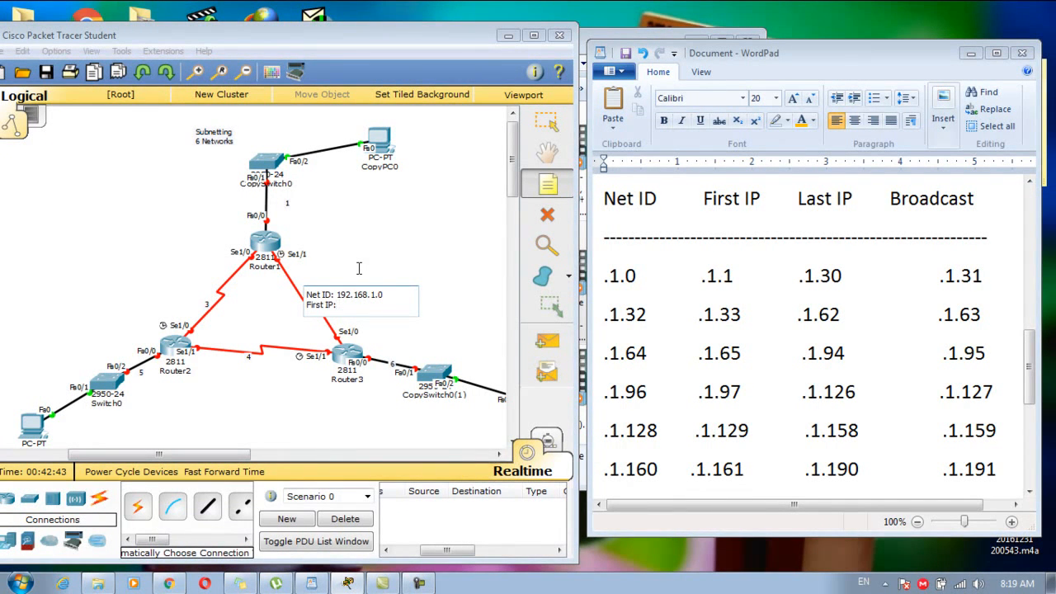
text(First IP)
text(:)
text( 191.)
text(168)
text(.1.1)
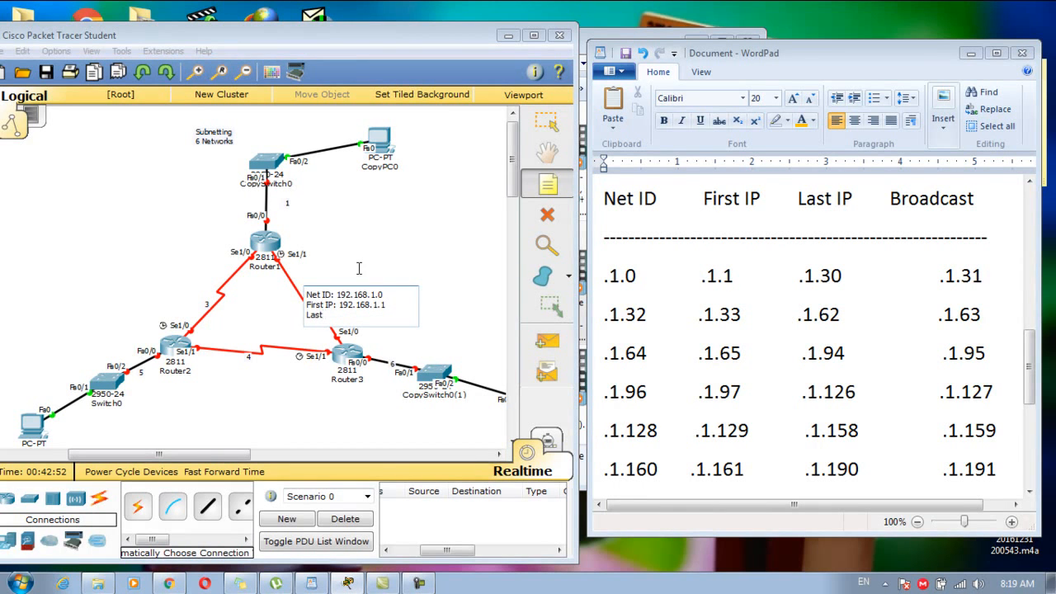
text( 192.168.1.30)
key(Return)
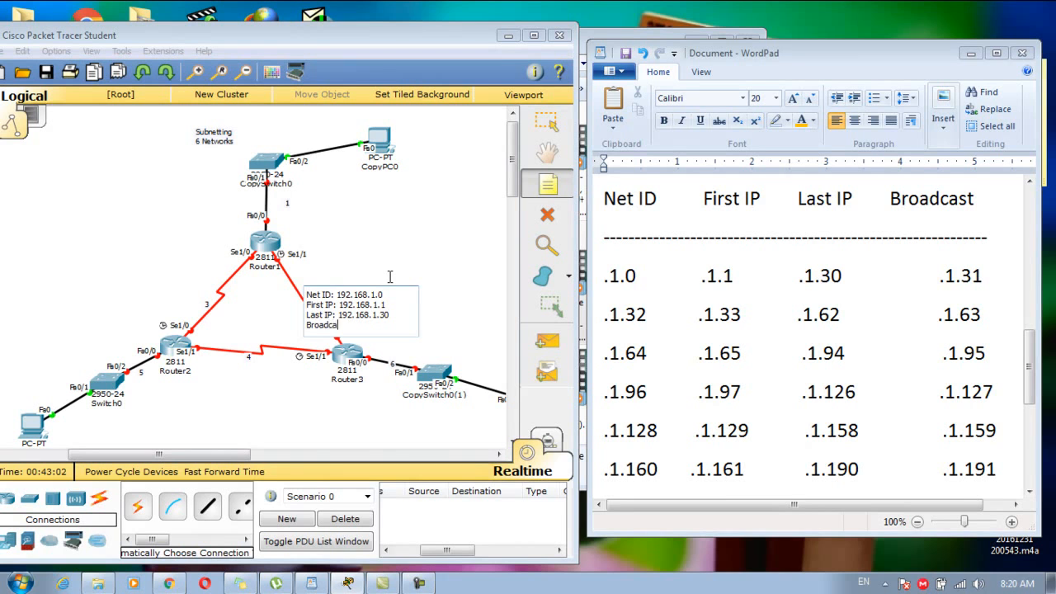
text(Broadcast: 192.168)
click(415, 265)
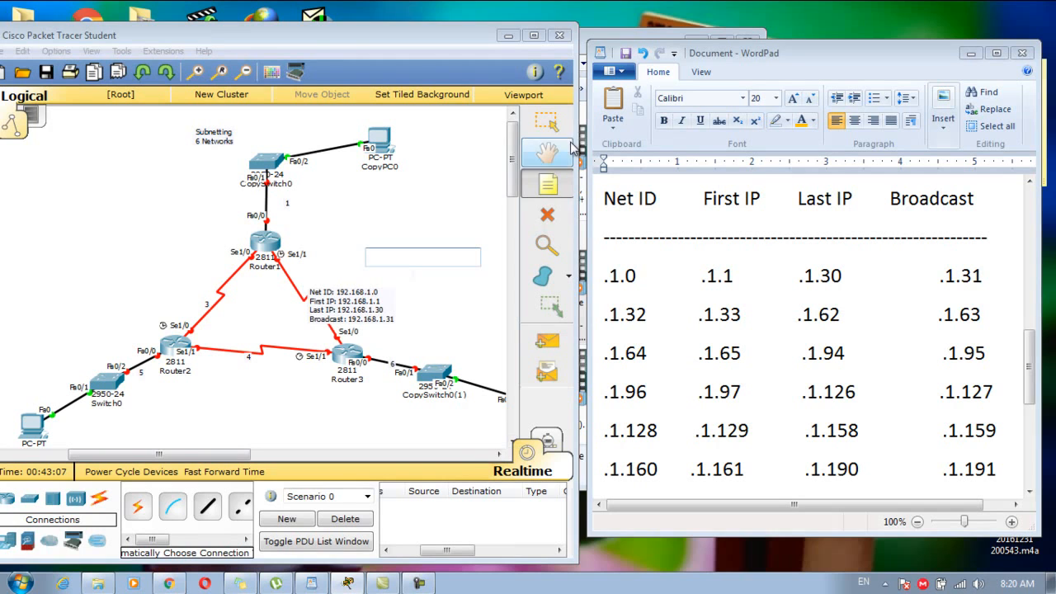
Duplicate the note and edit it to 192.168.1.32, .33–.62, broadcast .63.
click(547, 124)
click(343, 305)
drag(343, 303, 302, 192)
double_click(307, 192)
click(303, 192)
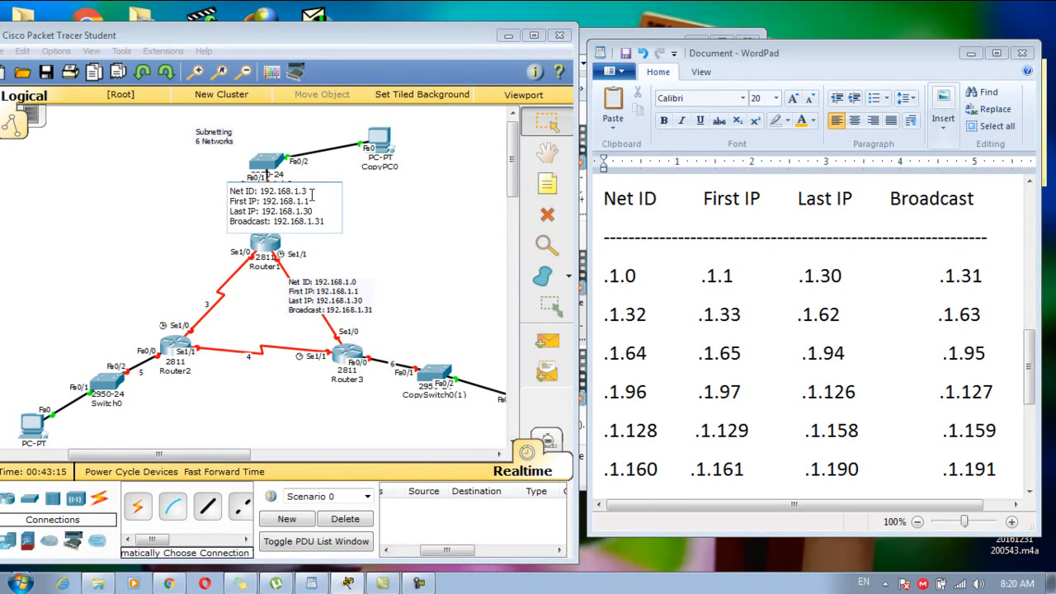
double_click(310, 210)
click(368, 233)
Paste another copy of the note beside the Router1–Router2 link.
key(ctrl+v)
drag(344, 270, 220, 272)
drag(287, 191, 221, 191)
Reposition the notes beside their links and swap link labels 1 and 2.
drag(309, 226, 286, 218)
drag(220, 191, 318, 186)
drag(331, 294, 339, 253)
drag(359, 307, 327, 308)
drag(339, 253, 335, 269)
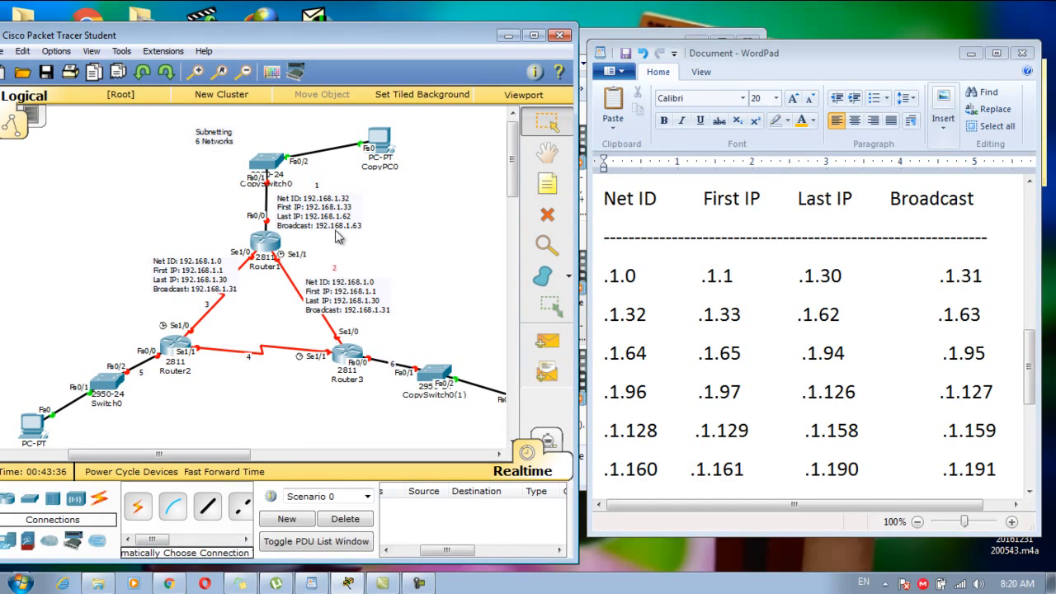
drag(327, 186, 339, 266)
drag(219, 275, 196, 250)
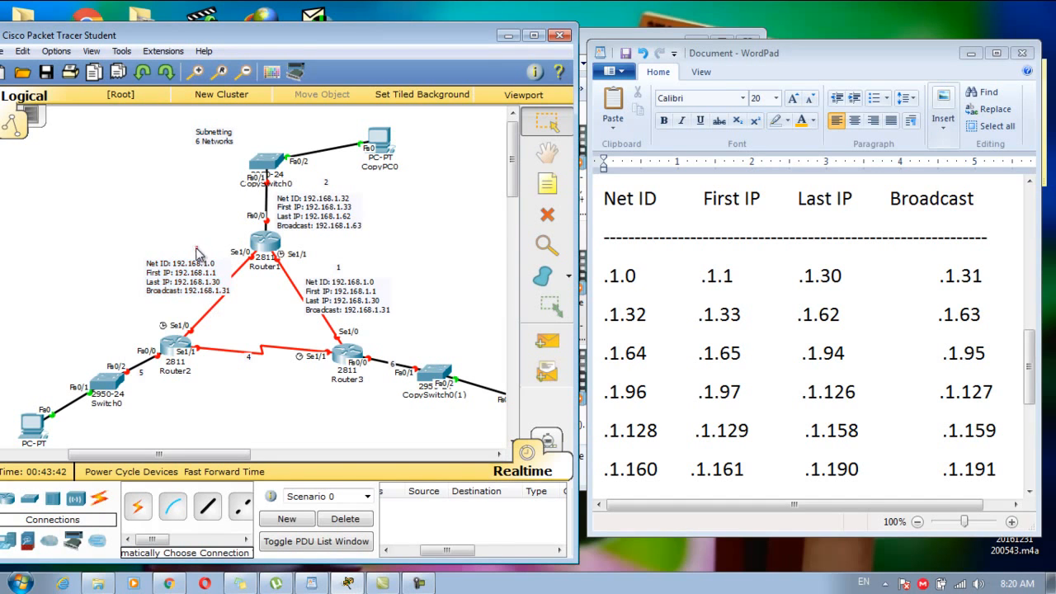
drag(213, 297, 223, 315)
double_click(228, 301)
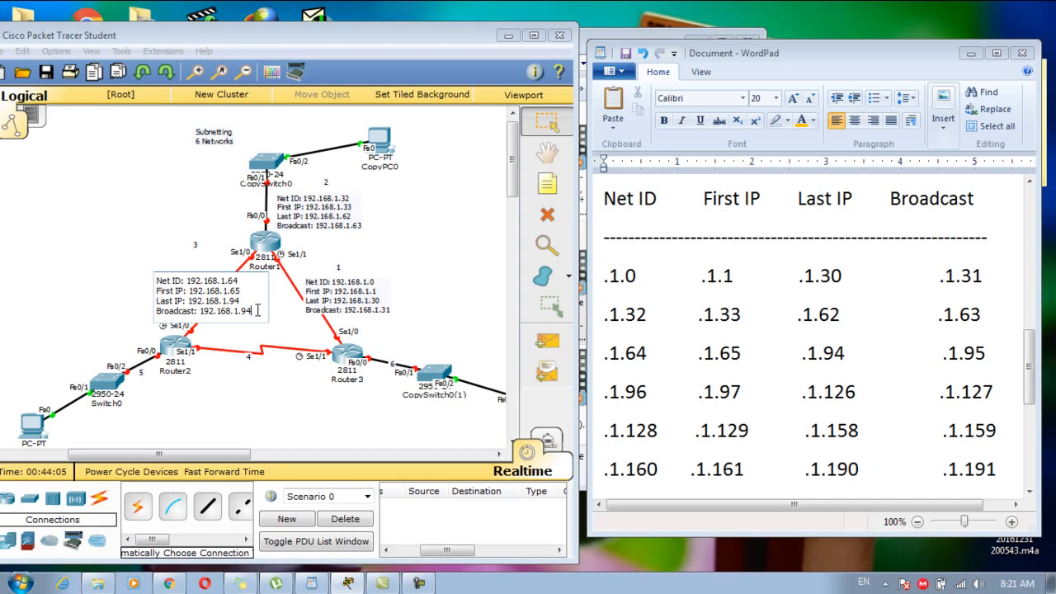
Finish the 192.168.1.64 note and paste a copy onto the Router2–Router3 link.
click(280, 342)
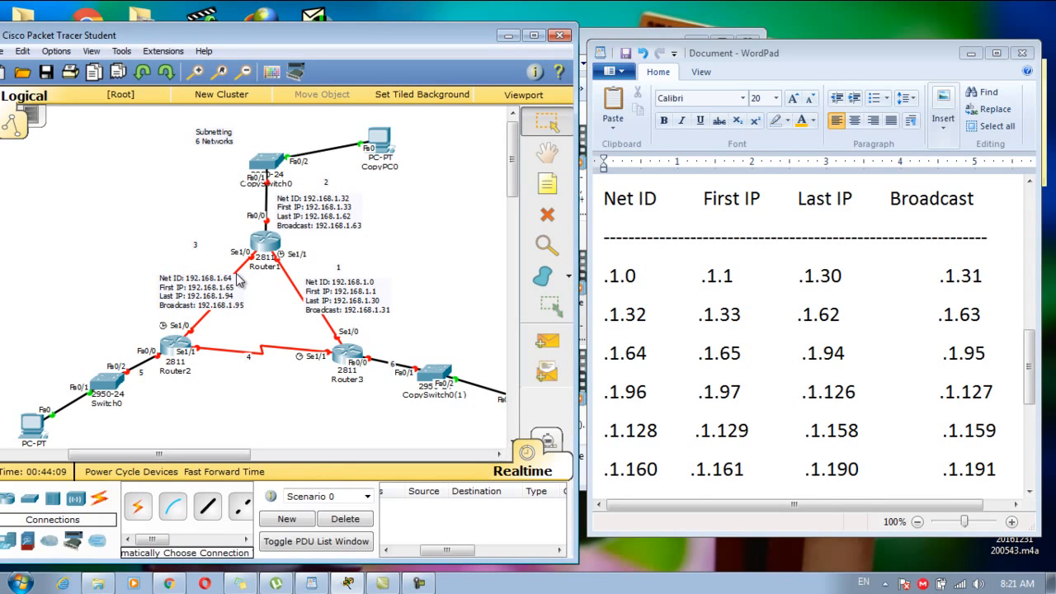
key(ctrl+v)
drag(303, 264, 250, 320)
drag(248, 373, 250, 354)
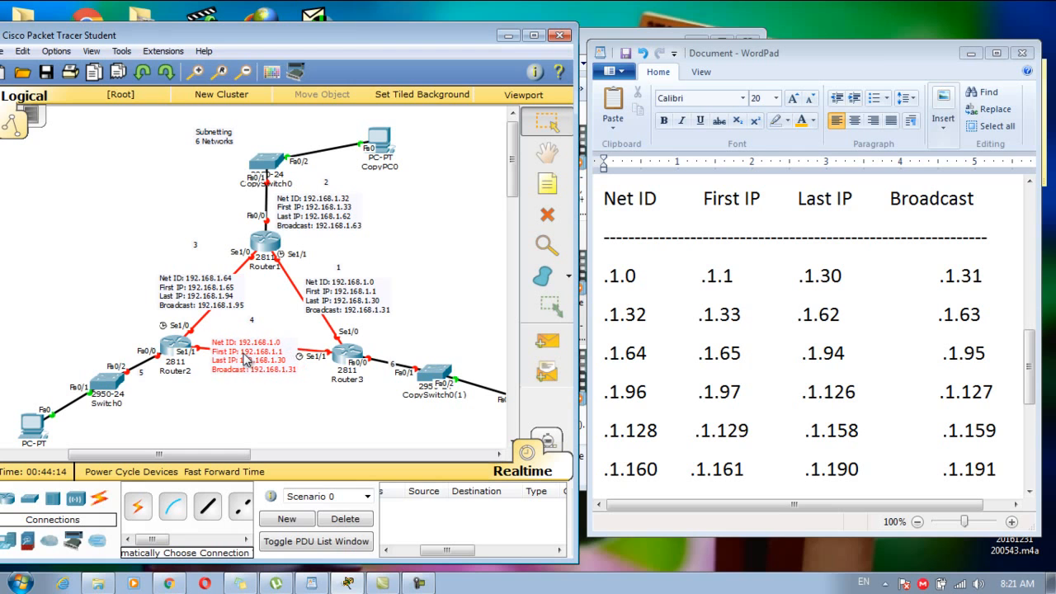
Edit the Router2–Router3 note to 192.168.1.96, .97–.126, broadcast .127, and paste a copy.
double_click(253, 355)
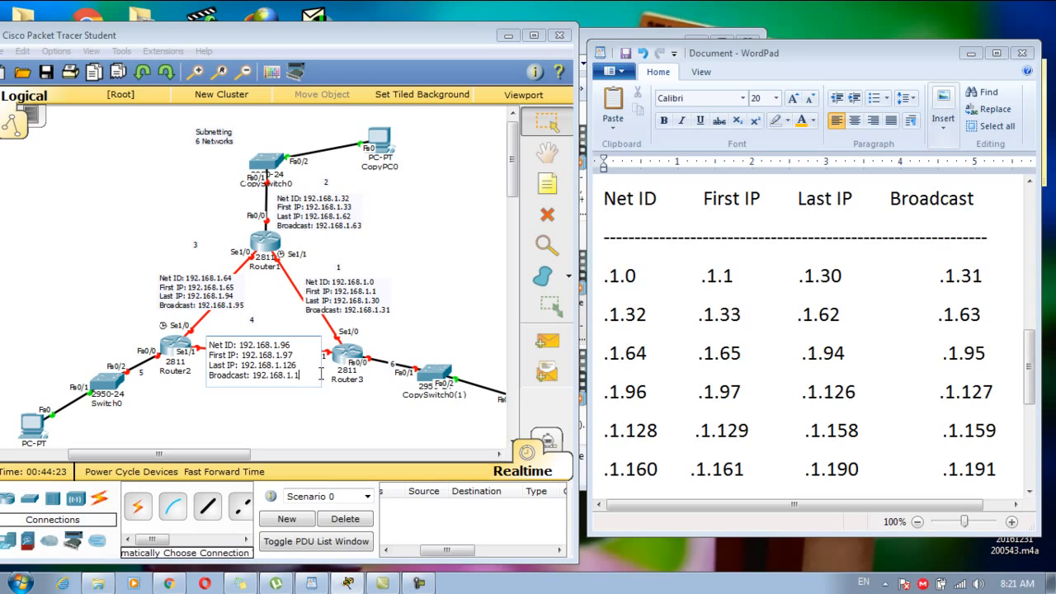
click(318, 419)
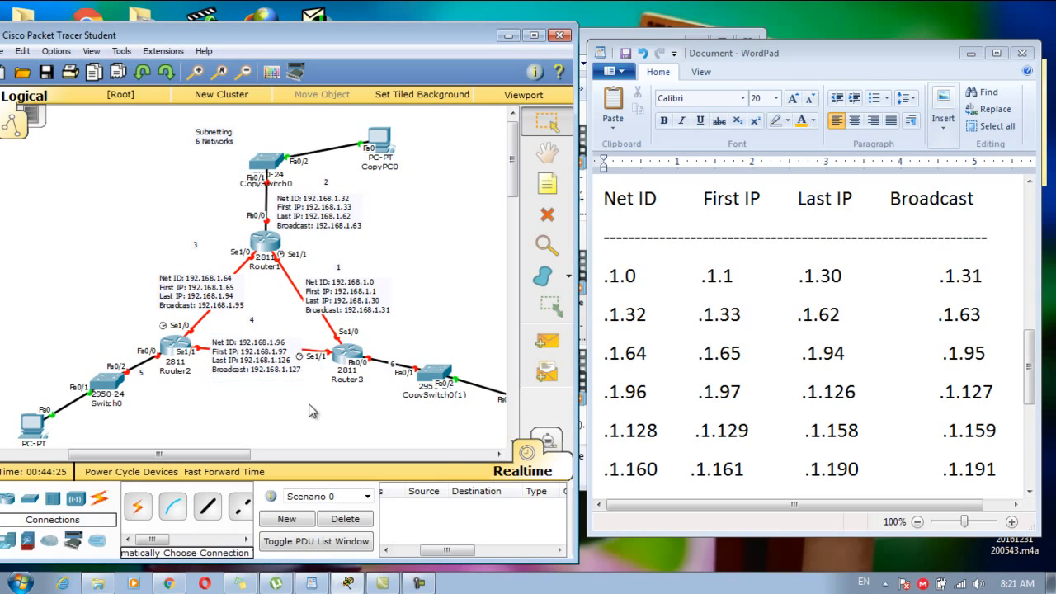
key(ctrl+v)
Place the copy beside the Switch0–Router2 link, shifting Switch0 and label 5.
drag(325, 267, 112, 311)
click(144, 379)
drag(169, 422, 94, 394)
drag(130, 353, 119, 354)
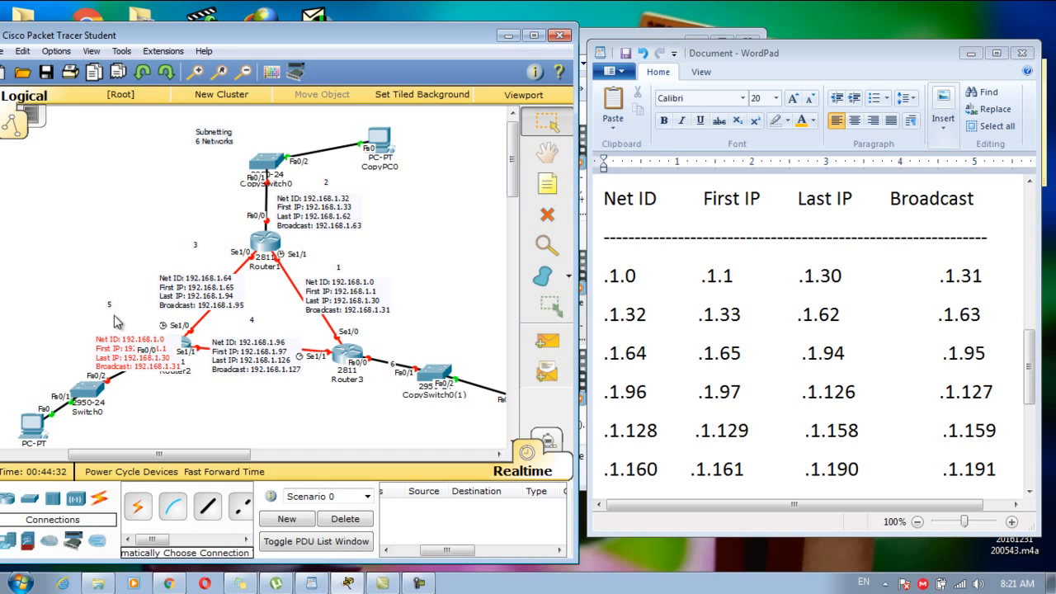
drag(110, 305, 125, 322)
double_click(142, 351)
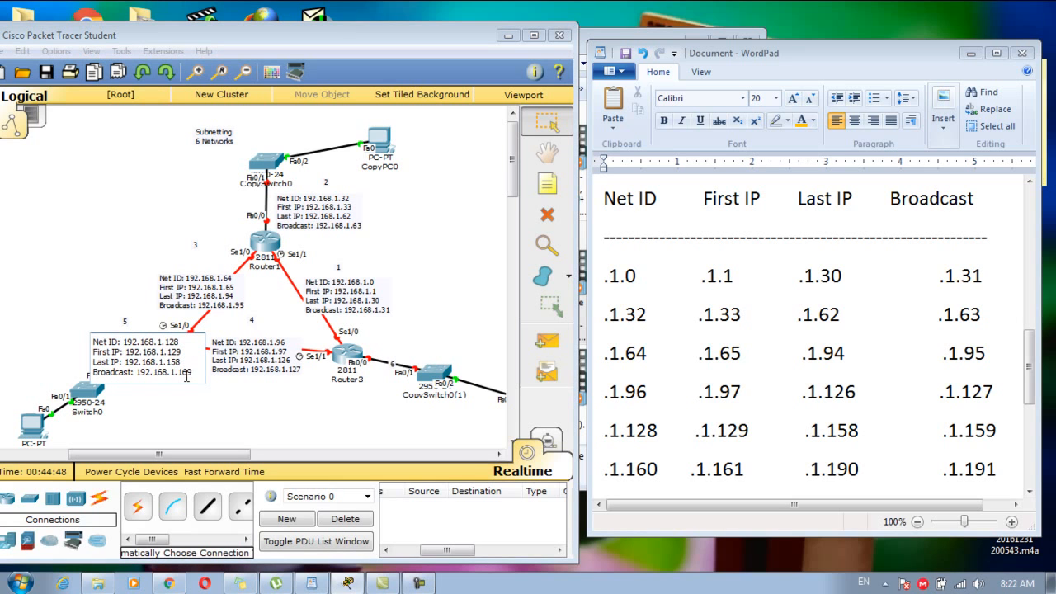
Fix the subnet 5 note's broadcast to 192.168.1.159 and move it beside Router2.
text(5)
click(224, 424)
drag(153, 350, 120, 321)
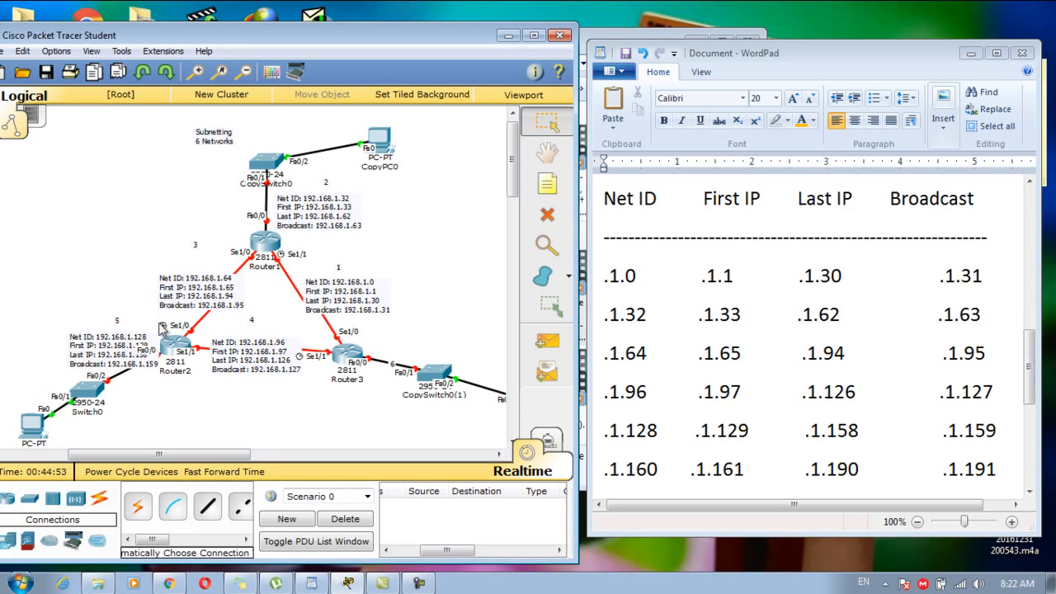
Paste a copy of the subnet 1 note beside Router3 on link 6.
key(ctrl+v)
drag(333, 262, 402, 403)
drag(394, 364, 412, 324)
drag(396, 406, 413, 362)
Edit the copied note to Net ID 192.168.1.160, first .161, last .190, broadcast .191.
double_click(417, 353)
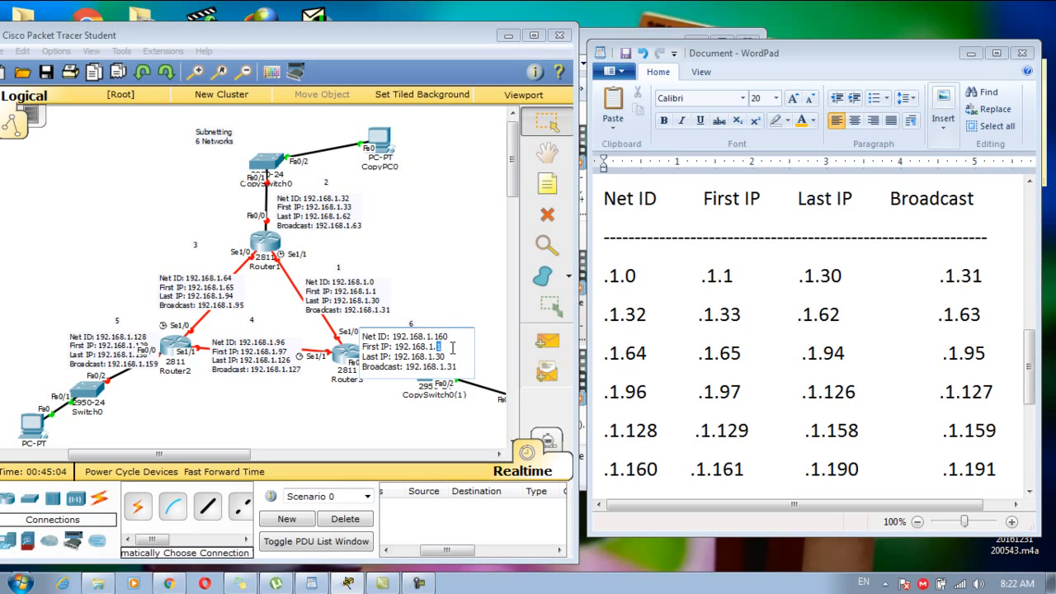
double_click(442, 357)
click(456, 311)
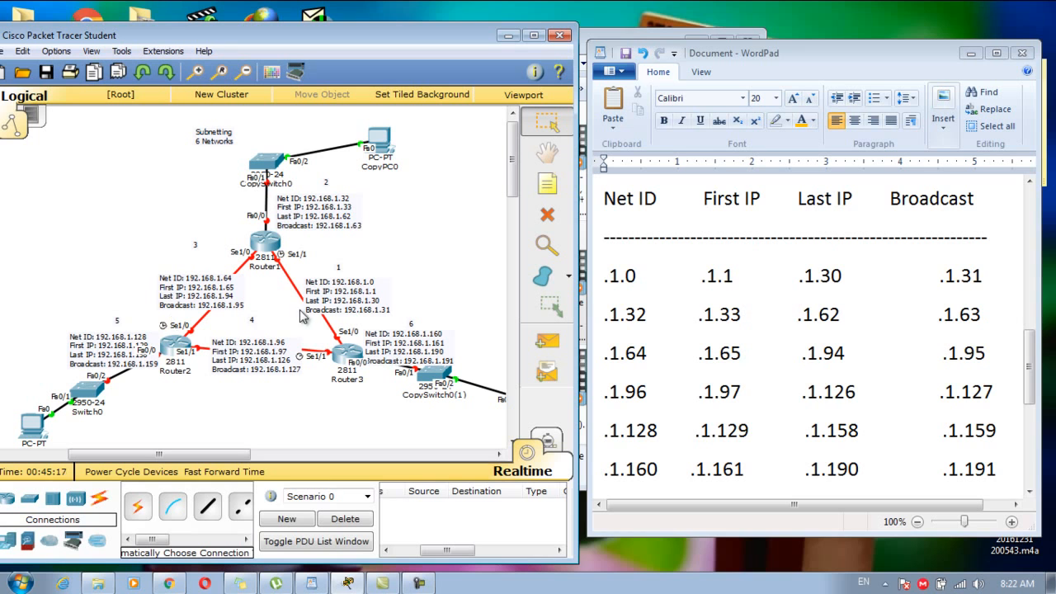
drag(1030, 388, 1029, 422)
Select the last two subnet rows, .1.192 and .1.224, in WordPad.
click(600, 382)
click(626, 390)
drag(606, 414, 616, 387)
click(615, 387)
click(599, 373)
click(626, 386)
drag(604, 334, 695, 412)
click(695, 412)
drag(1007, 413, 604, 373)
Make the selected rows red, then minimise WordPad to reveal Packet Tracer.
click(814, 121)
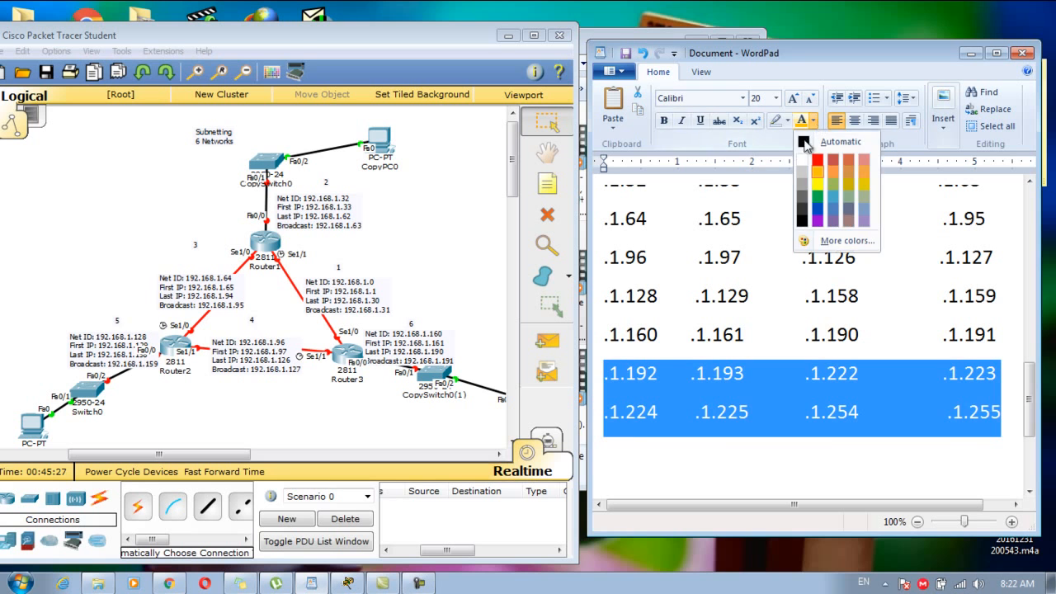
click(821, 161)
click(762, 340)
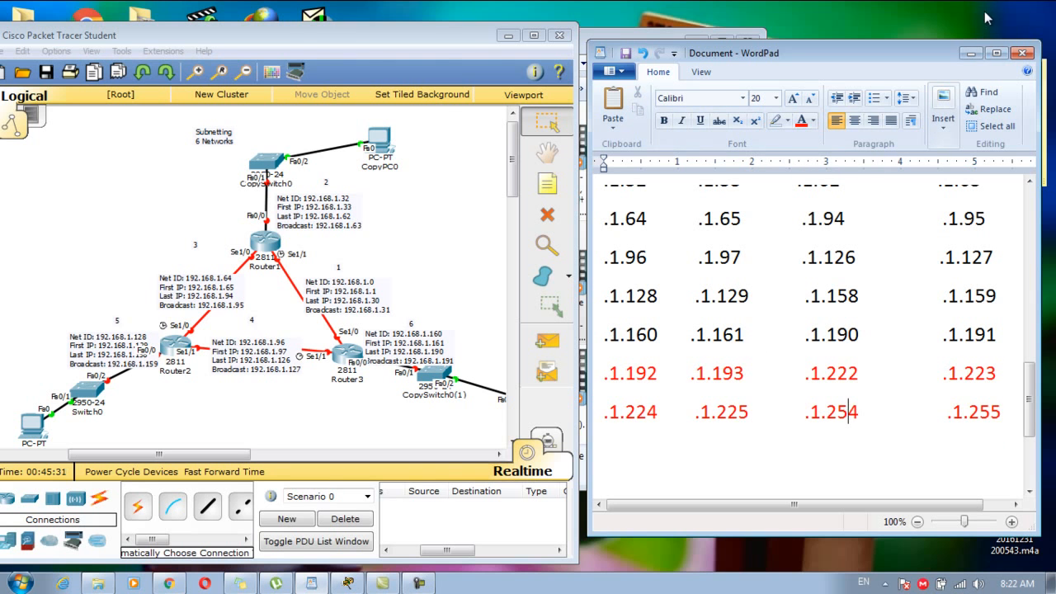
click(997, 53)
click(991, 9)
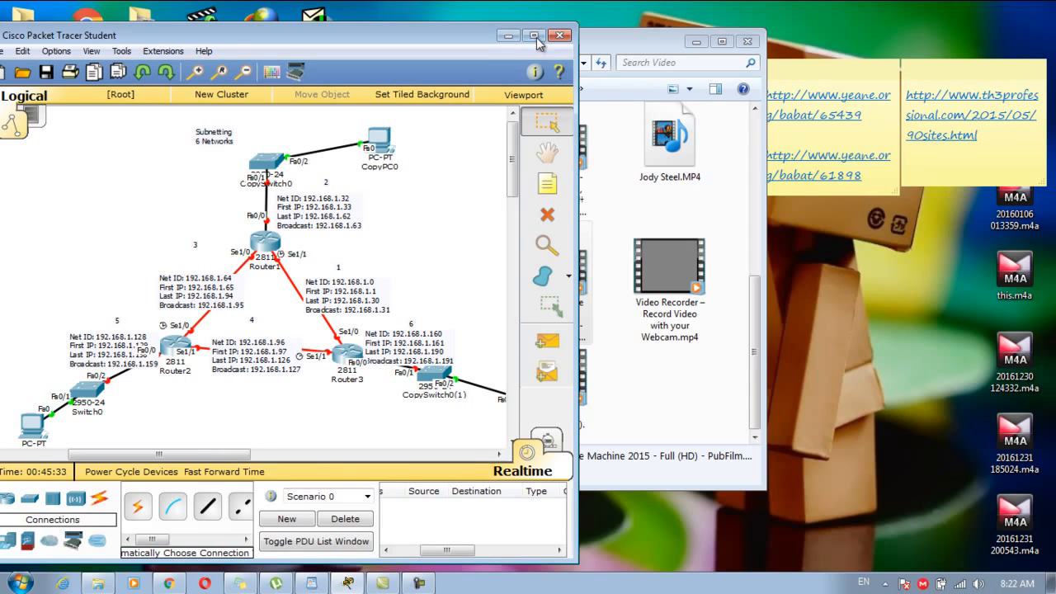
Maximise Packet Tracer, shift the topology, and spread out CopyPC0(1), CopySwitch0(1) and the subnet 6 note.
click(536, 37)
double_click(574, 4)
click(534, 35)
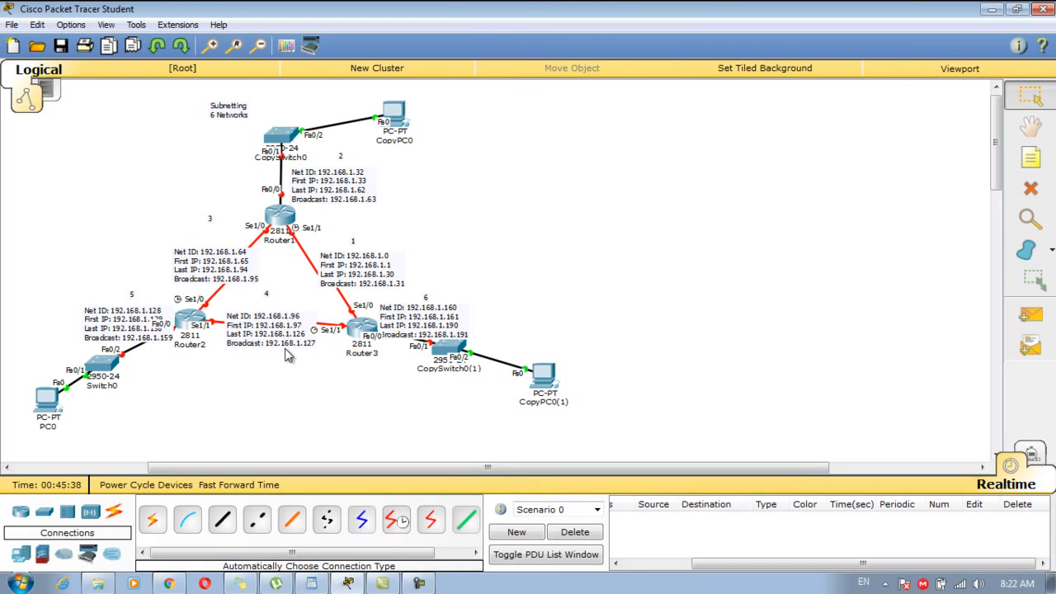
drag(53, 437, 483, 83)
drag(394, 115, 532, 137)
click(507, 435)
drag(541, 375, 742, 371)
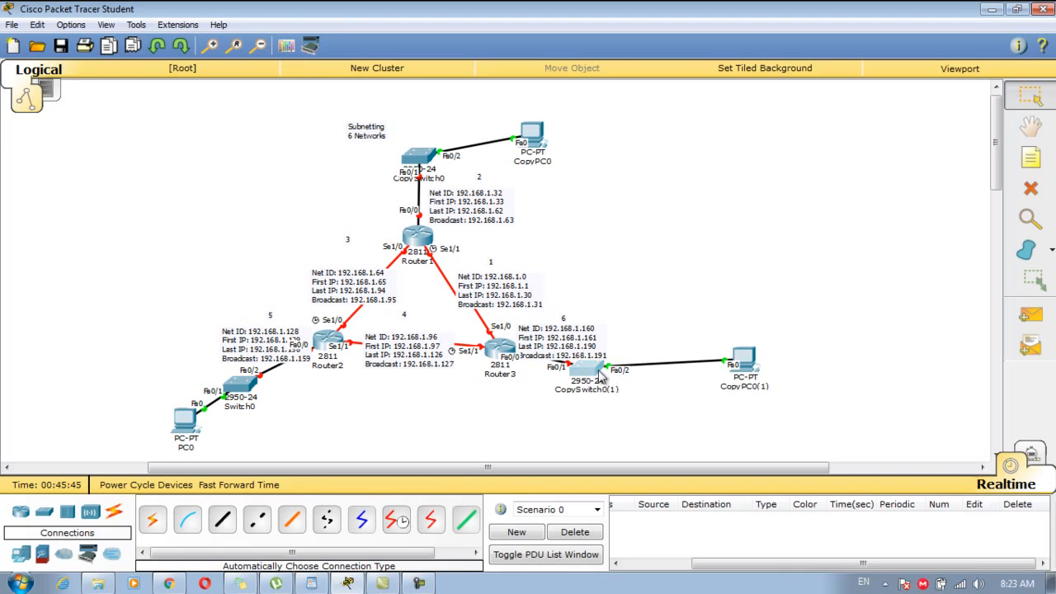
drag(580, 376, 637, 378)
drag(737, 367, 745, 385)
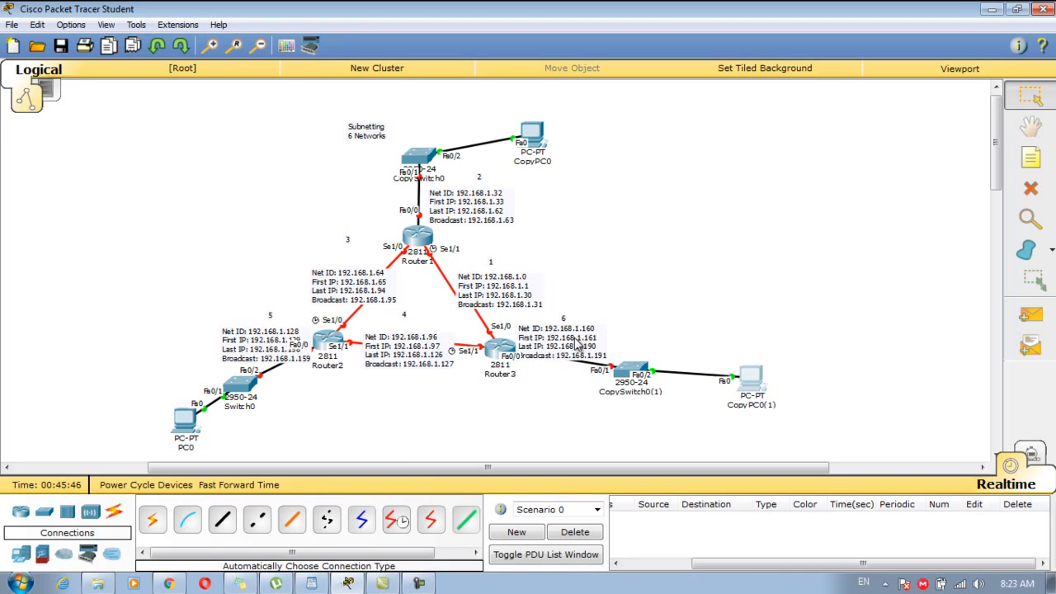
drag(577, 334, 604, 329)
click(606, 305)
Reposition PC0, Switch0, the subnet 5 note, Router3 and the subnet 4 note.
mouse_move(138, 365)
mouse_down()
mouse_move(255, 410)
mouse_move(173, 389)
mouse_up()
mouse_move(215, 252)
mouse_down()
mouse_move(280, 382)
mouse_move(248, 342)
mouse_up()
click(244, 383)
drag(99, 397, 77, 385)
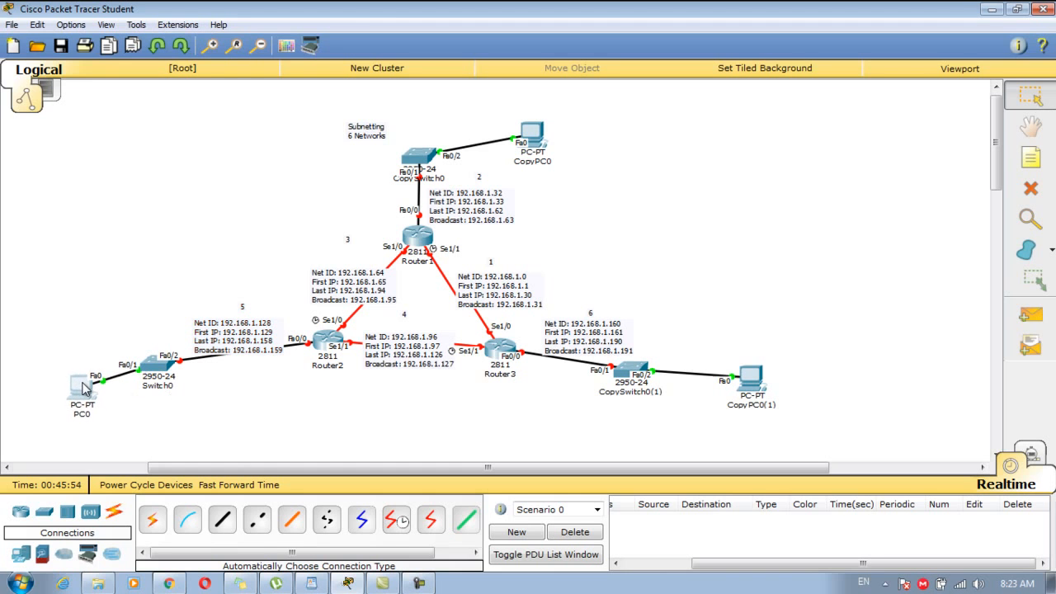
click(516, 355)
drag(516, 355, 523, 351)
drag(411, 356, 418, 357)
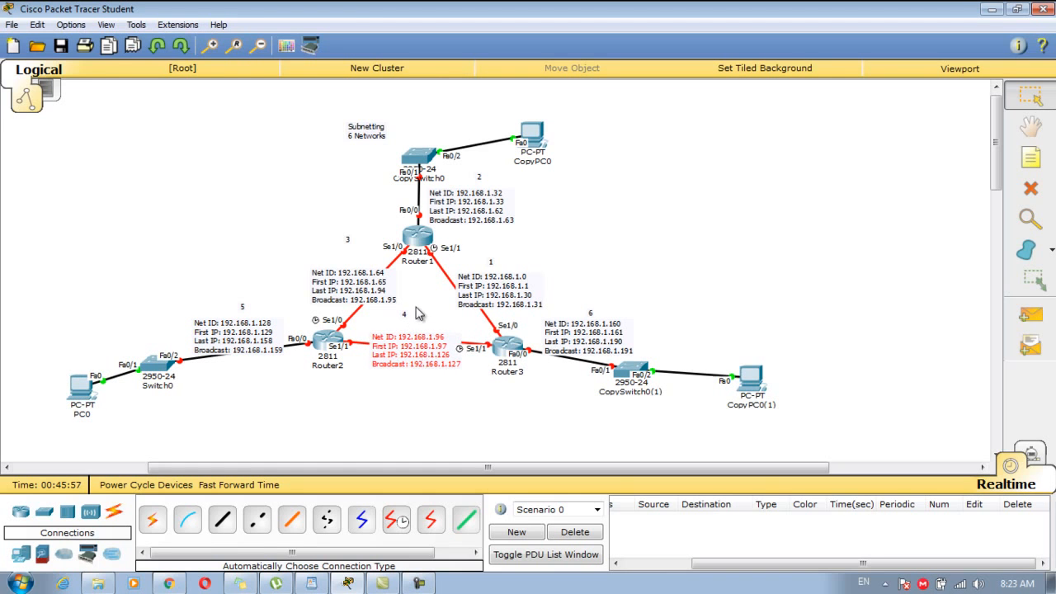
Move CopySwitch0, CopyPC0 and the subnet 2 note up, then open Router1's configuration window.
drag(423, 182, 422, 150)
drag(530, 142, 505, 112)
click(480, 195)
drag(472, 209, 464, 182)
click(483, 220)
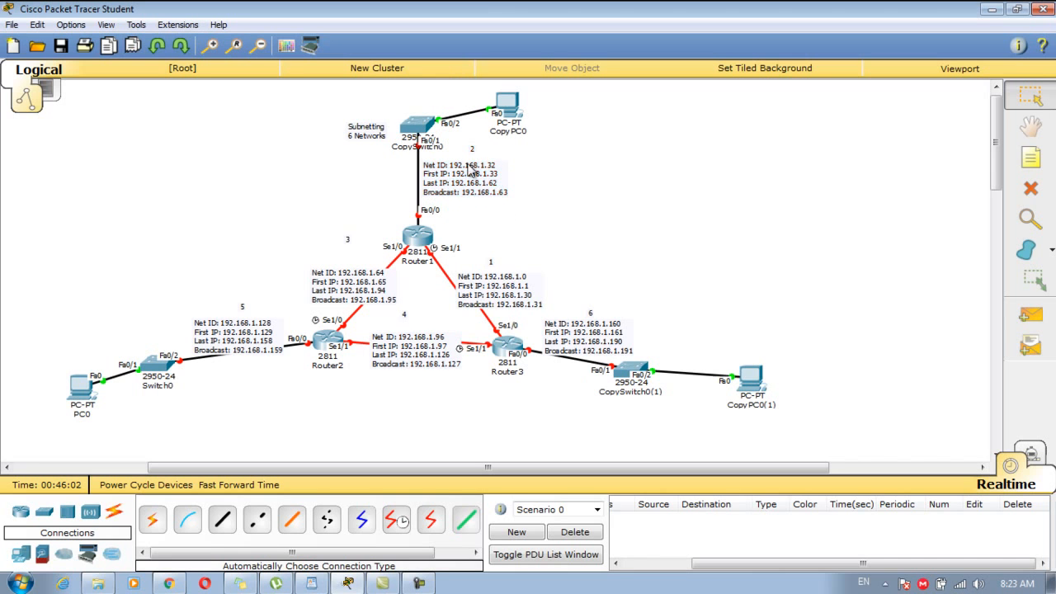
click(431, 238)
drag(684, 105, 894, 118)
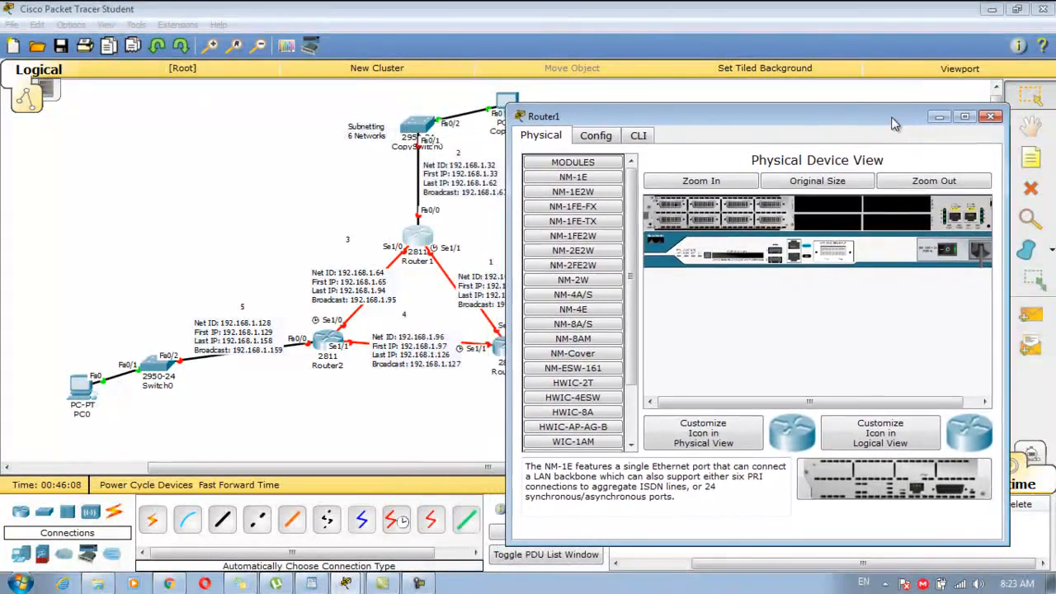
In Router1's CLI, decline initial setup, enter configure terminal and select interface Fa0/0.
click(646, 136)
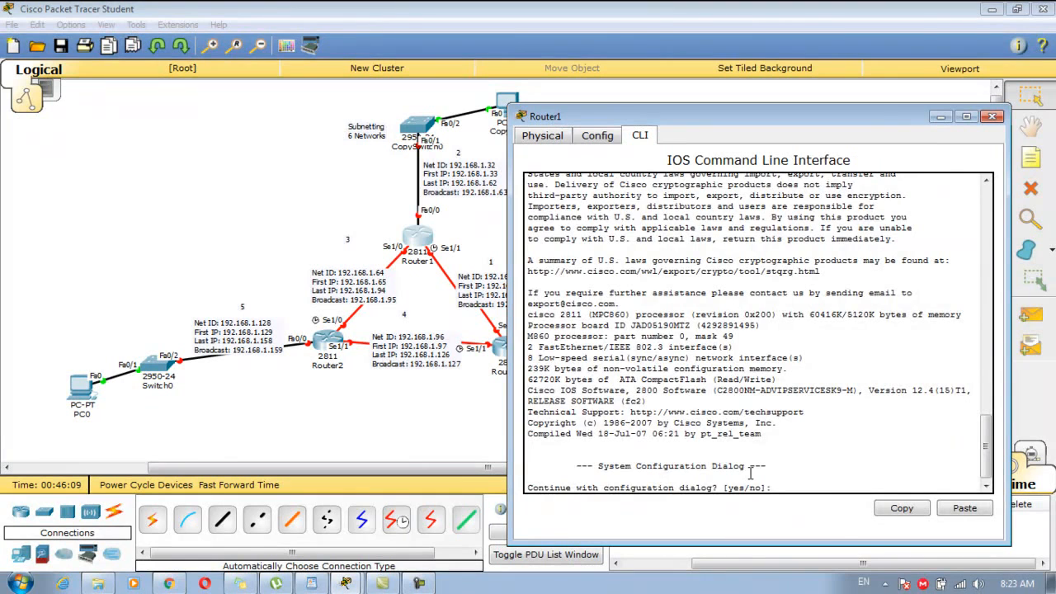
text(no)
key(Return)
key(Return)
text(int)
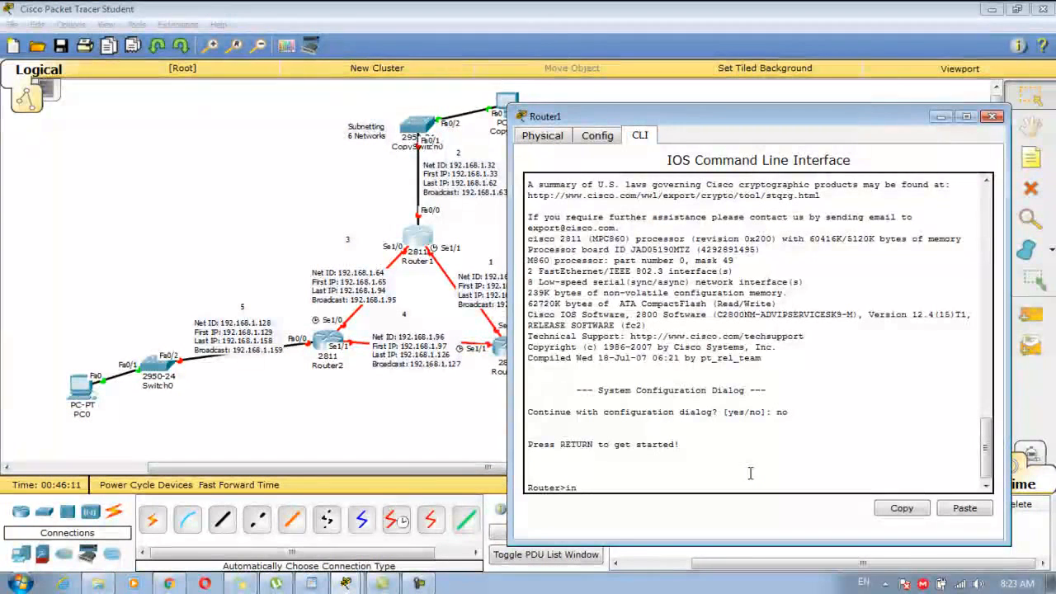
text(conf)
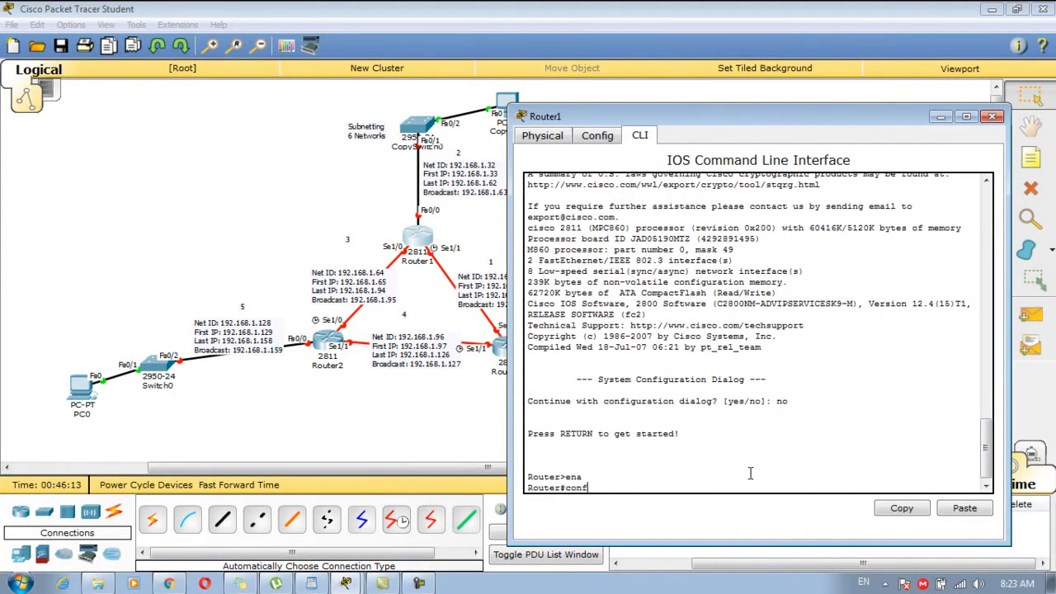
key(Tab)
text(t)
key(Return)
key(Return)
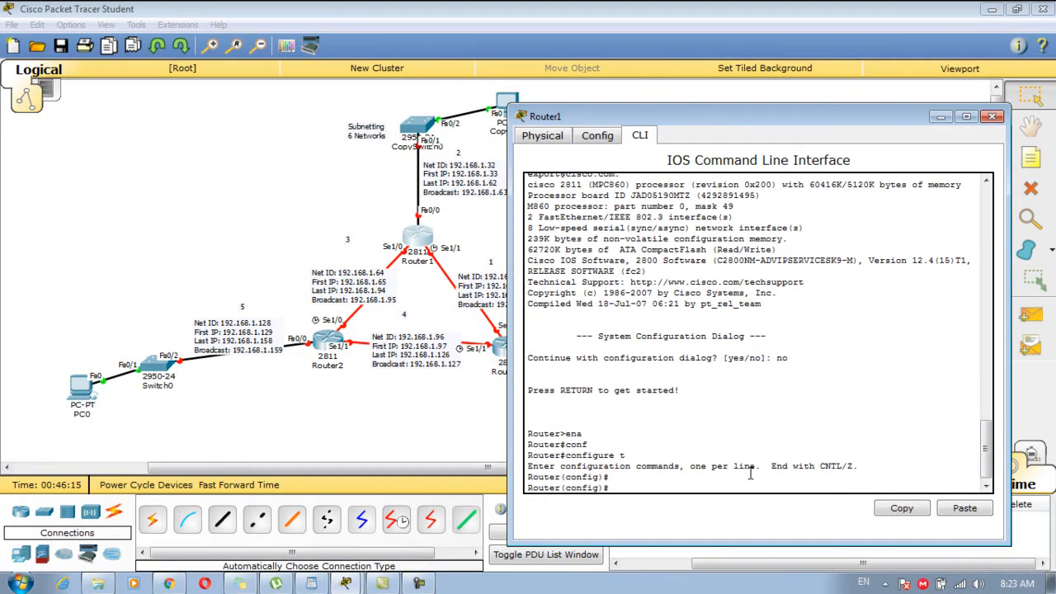
text(int fa 0/0)
key(Return)
Begin entering ip address 192.168.1.33 on Fa0/0.
text(ip add)
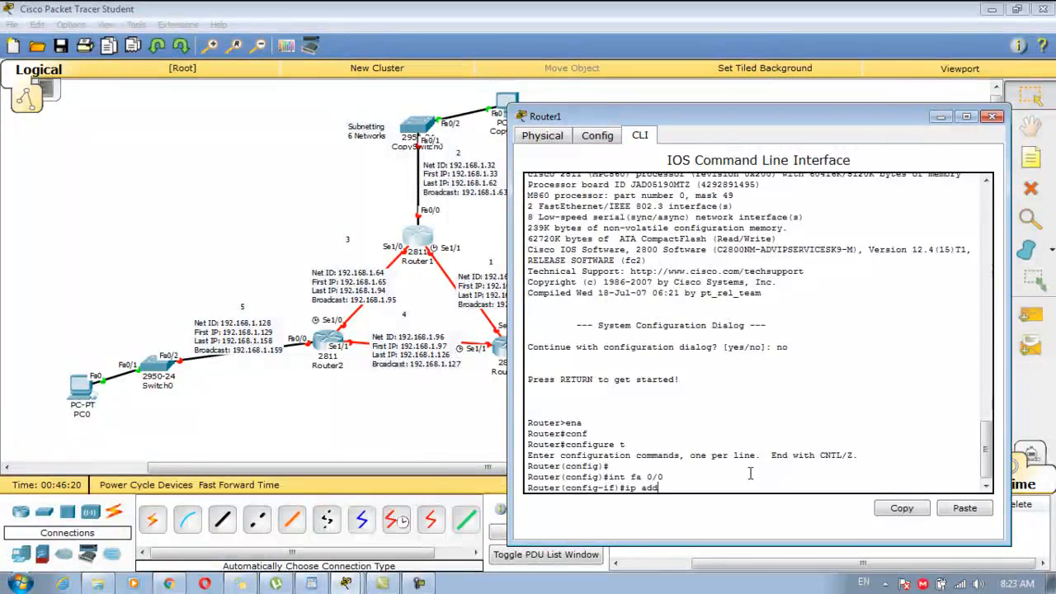
key(Tab)
text(19)
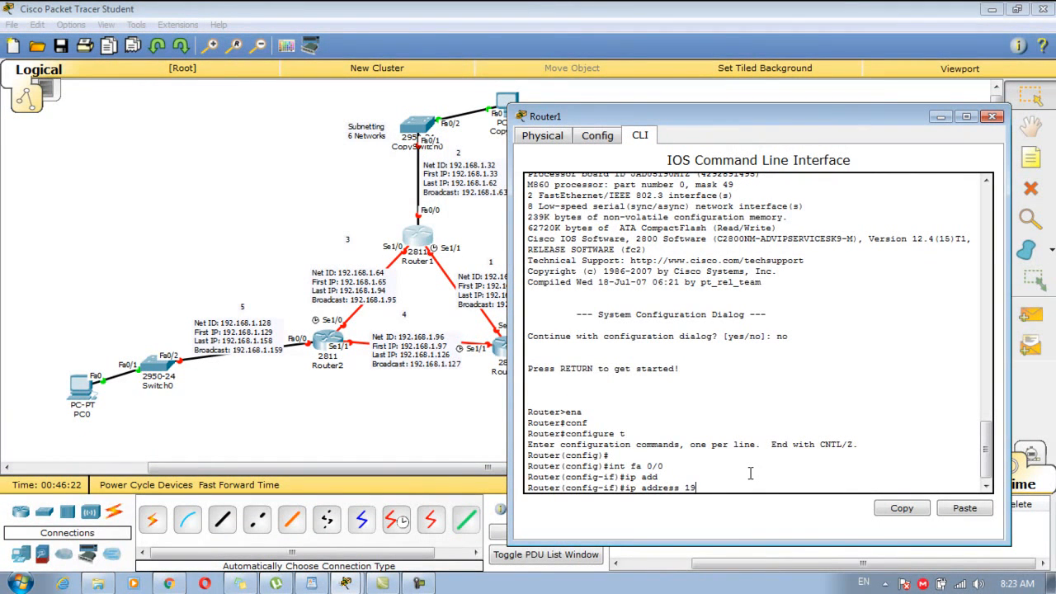
drag(732, 120, 772, 102)
text(2)
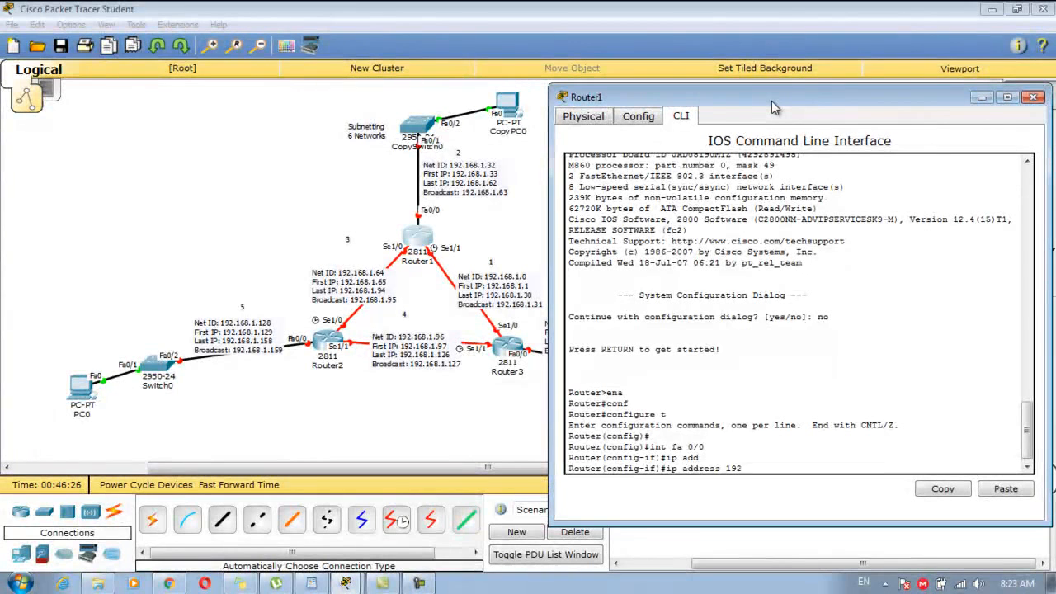
text(.168.1)
key(BackSpace)
key(BackSpace)
text(33)
key(BackSpace)
Check the 255.255.255.224 mask in the WordPad subnet notes, then return to Packet Tracer.
click(421, 447)
click(312, 583)
drag(1050, 411, 1050, 285)
drag(617, 274, 298, 276)
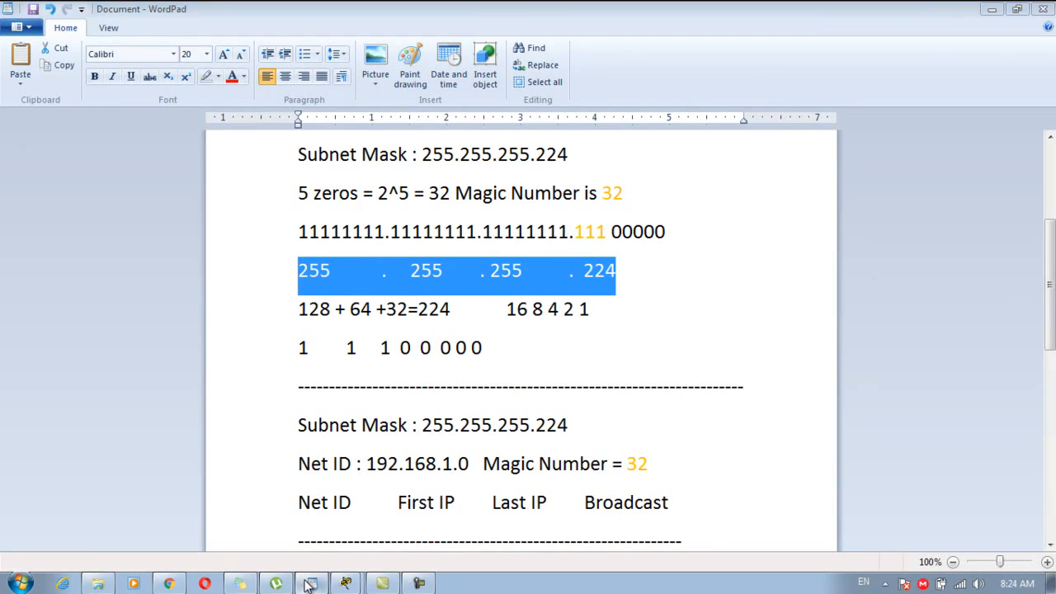
click(309, 583)
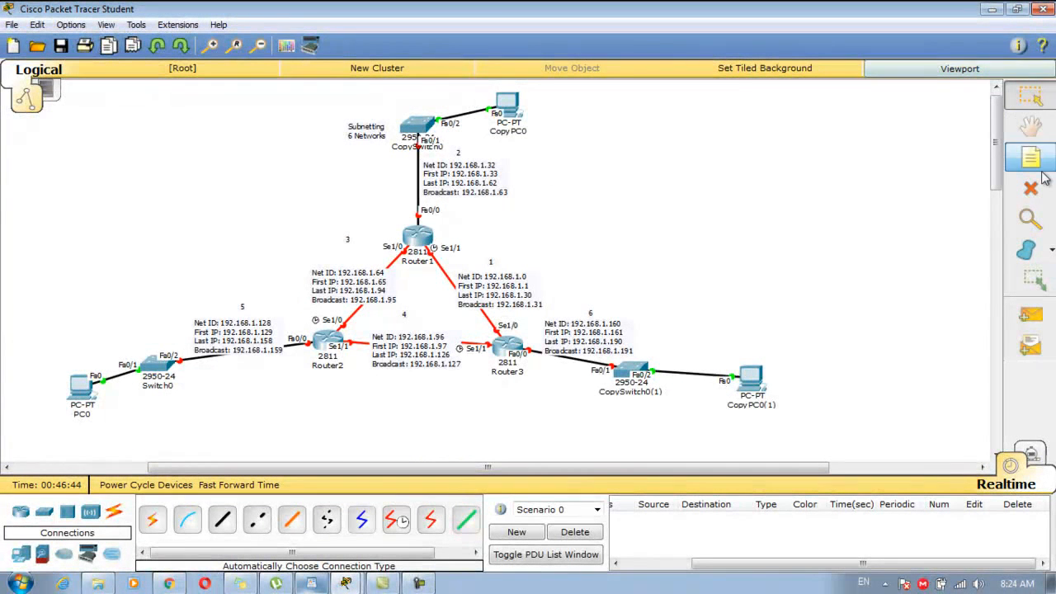
Add a note right of Router1 reading 'Subnet Mask : 255.255.255.224'.
click(1032, 158)
click(587, 221)
text(Subnet Mask :)
text(255	. 255	. 255	. 224)
click(618, 242)
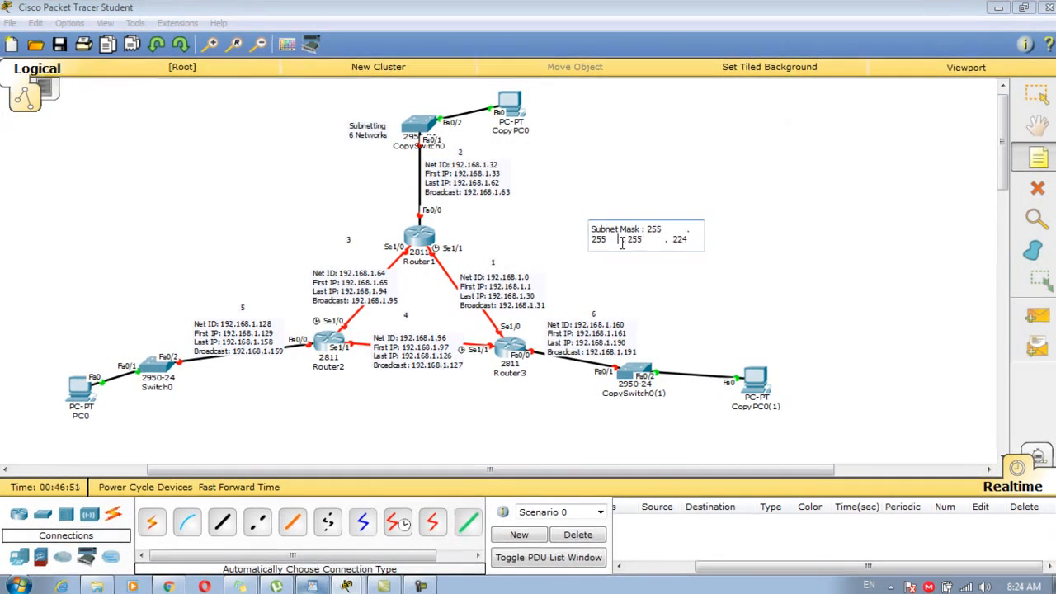
text(.)
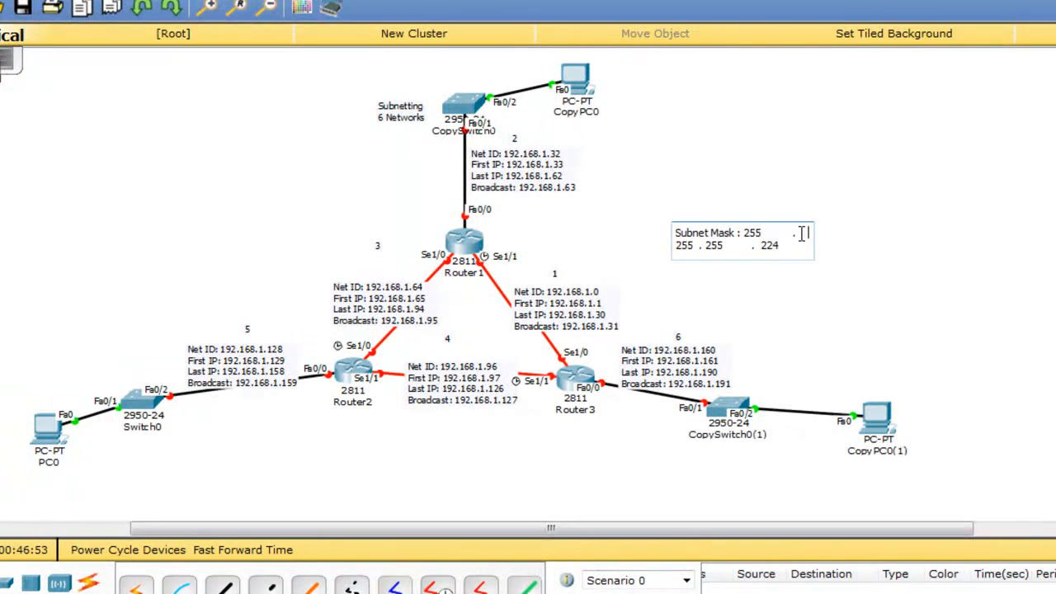
key(BackSpace)
key(BackSpace)
key(BackSpace)
key(BackSpace)
key(BackSpace)
key(BackSpace)
key(BackSpace)
key(BackSpace)
key(BackSpace)
key(BackSpace)
key(BackSpace)
key(BackSpace)
key(BackSpace)
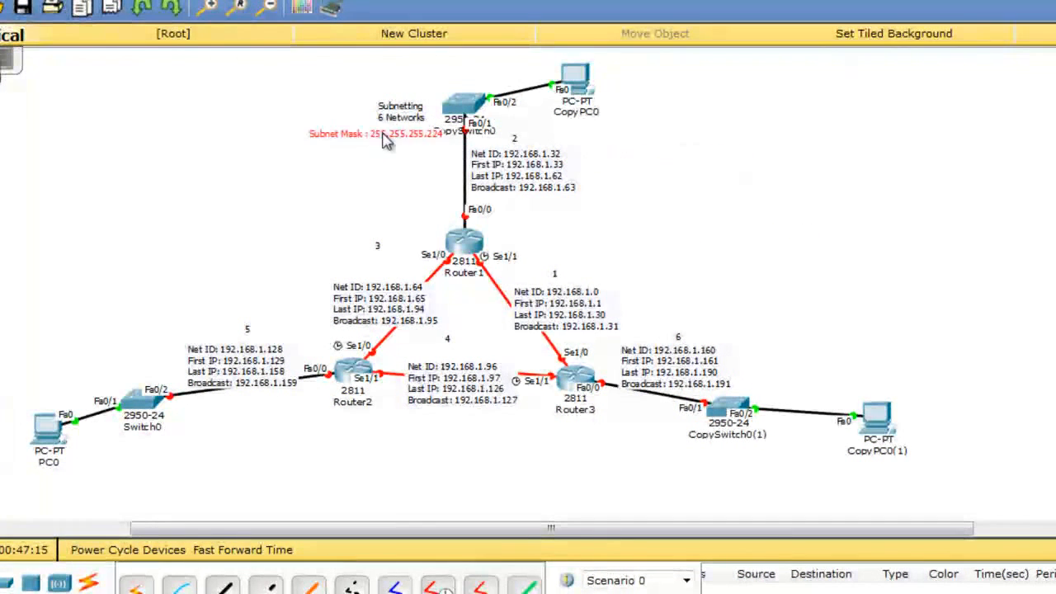
Place the mask note under the title and complete Fa0/0's address 192.168.1.33 255.255.255.224.
drag(386, 140, 305, 134)
drag(409, 124, 302, 109)
click(472, 252)
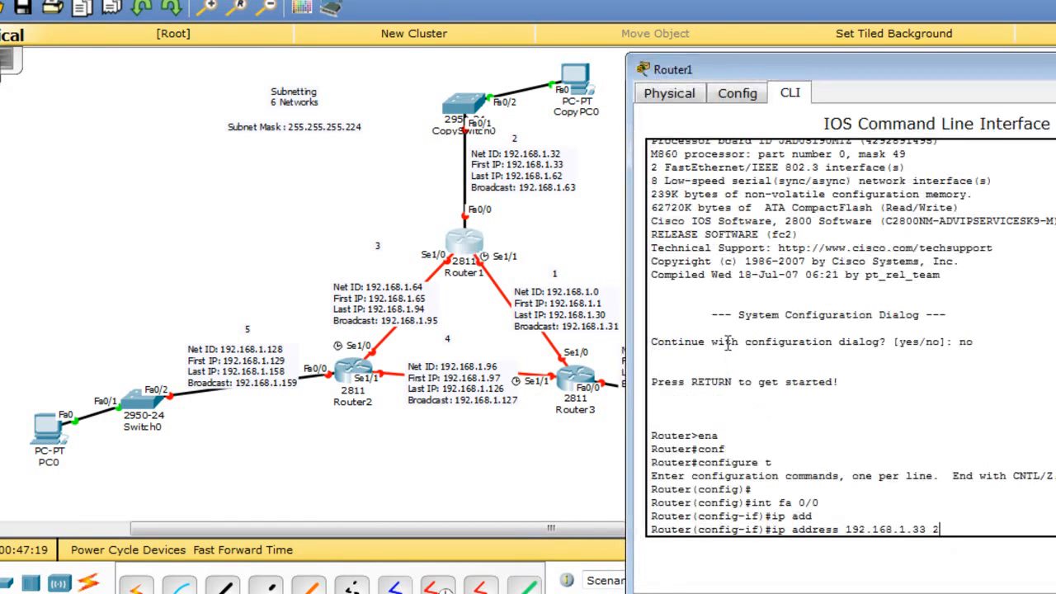
text(55.255.255.224)
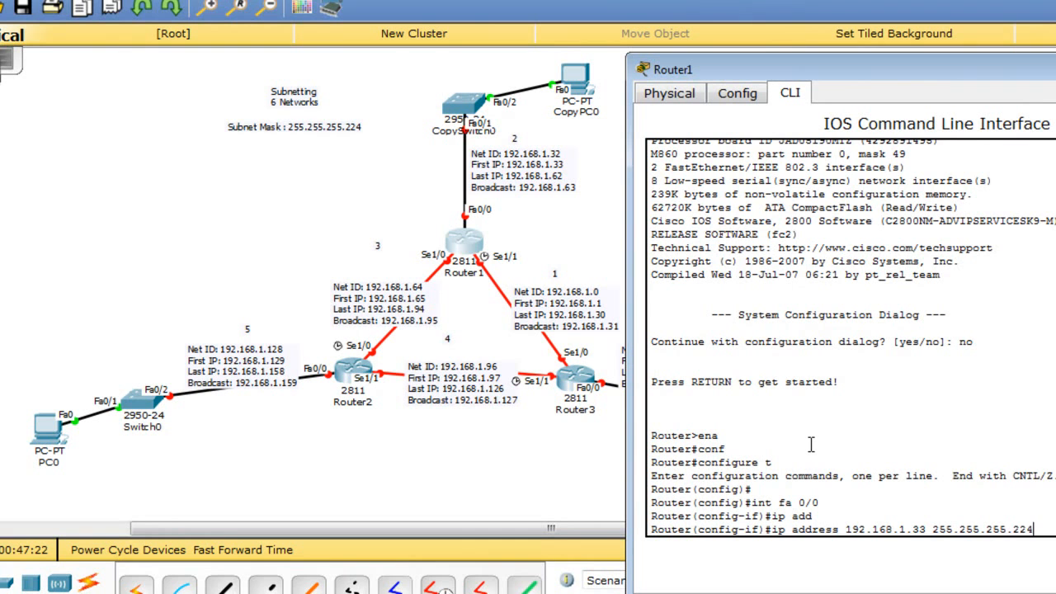
key(Return)
Bring Fa0/0 up with no shut and start addressing Serial 1/1 with 192.168.
text(no shut)
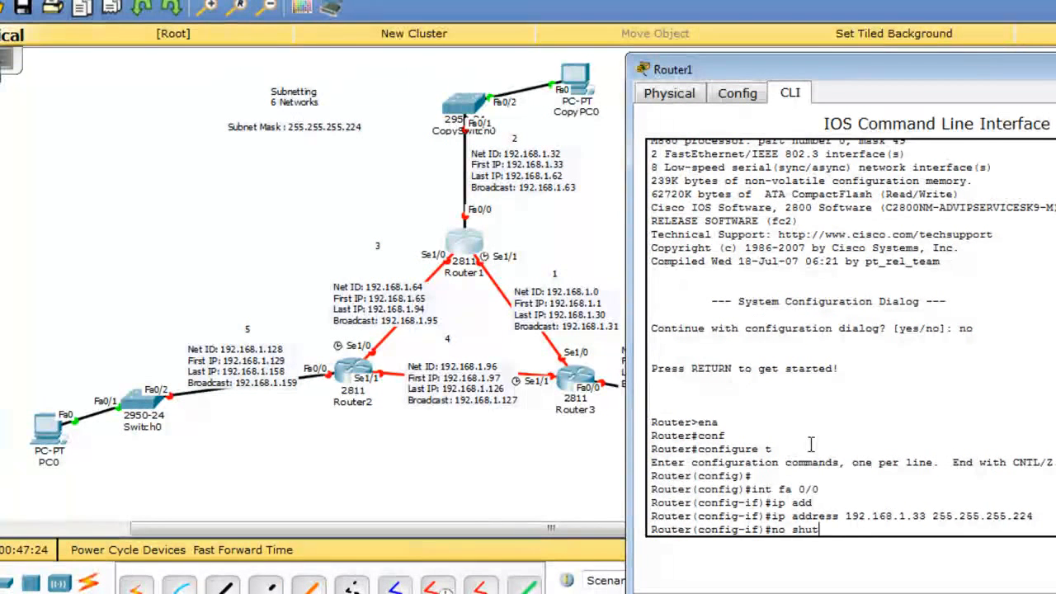
key(Return)
text(int s)
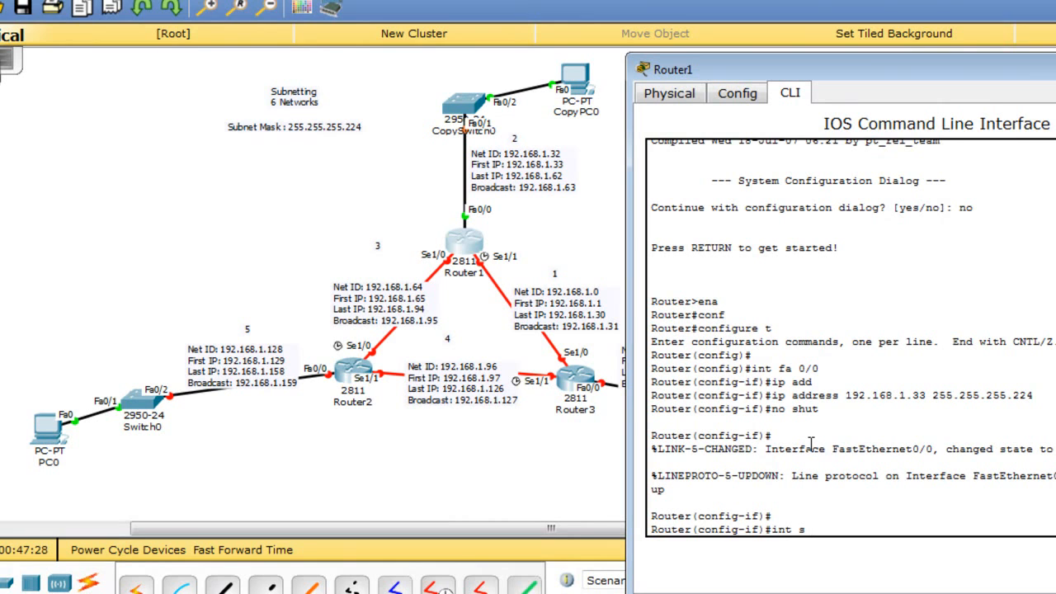
text( 1/1)
key(Return)
text(ip add)
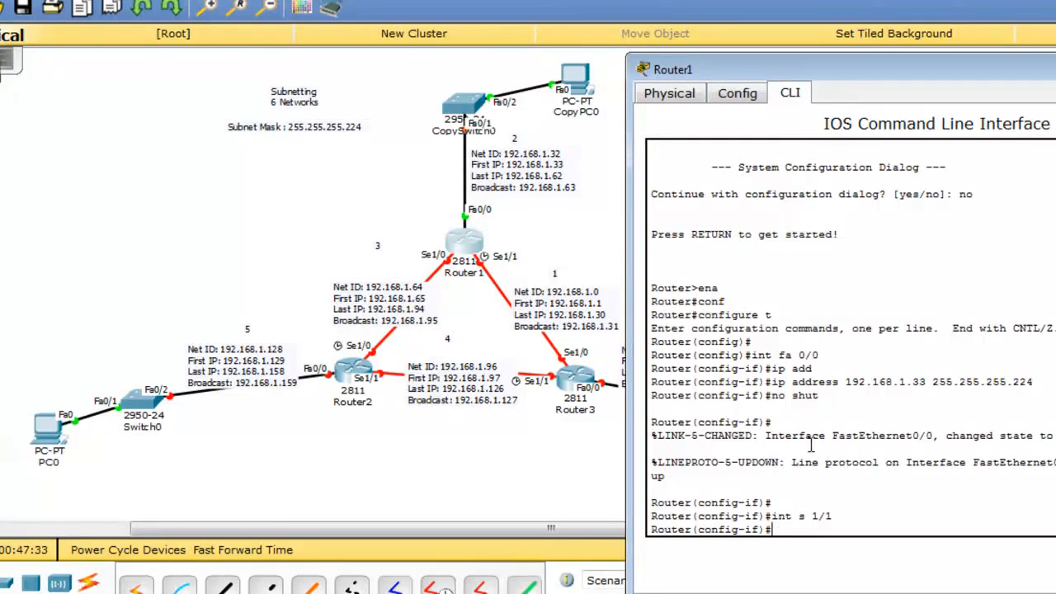
key(Tab)
text(192)
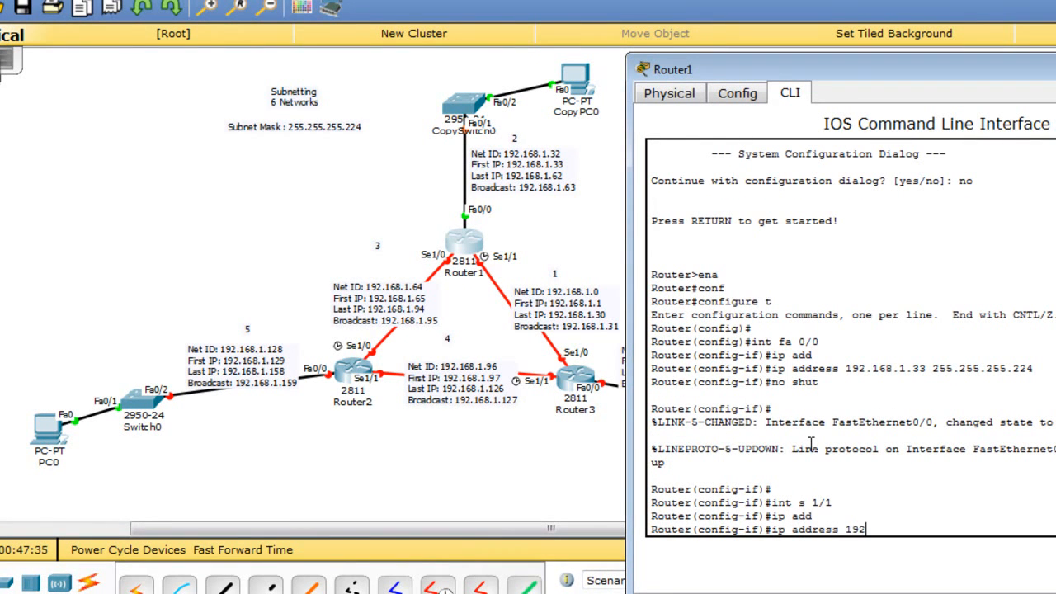
text(.168.)
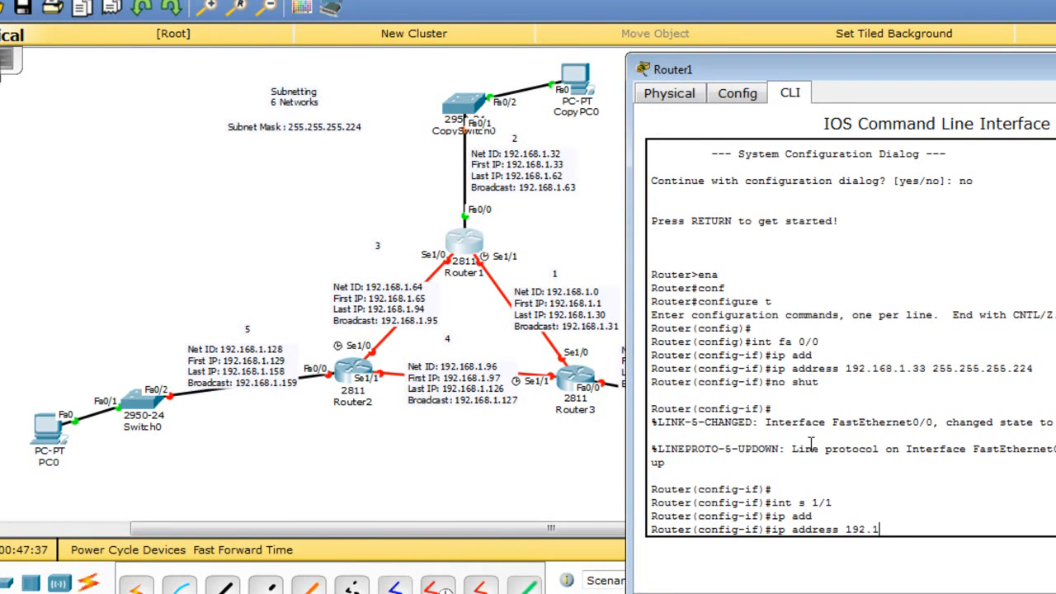
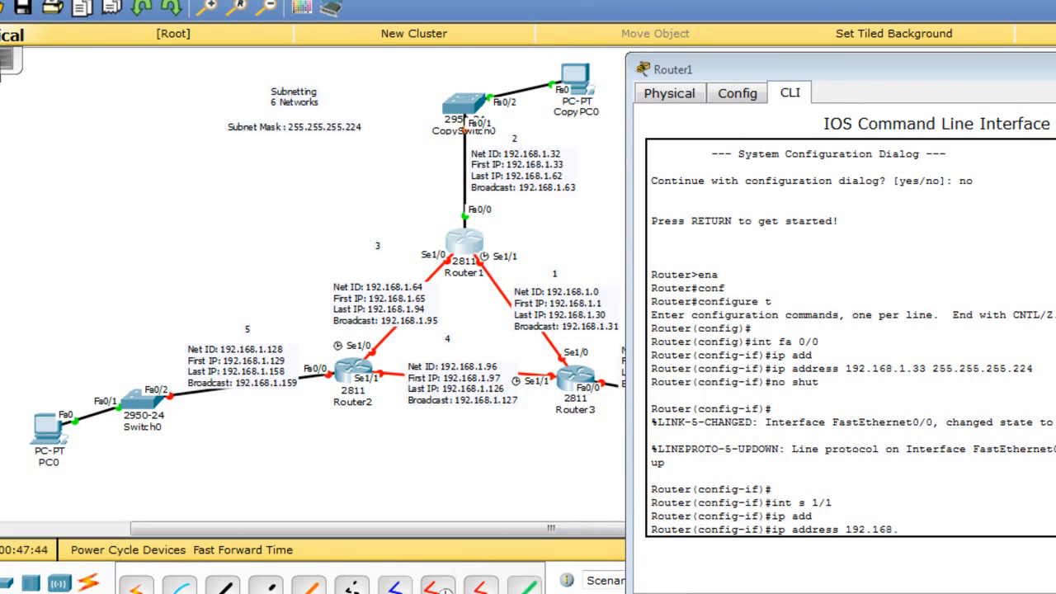
Finish Router1 Serial1/1's address as 192.168.1.1 255.255.255.224 and enable it with no shut.
click(903, 492)
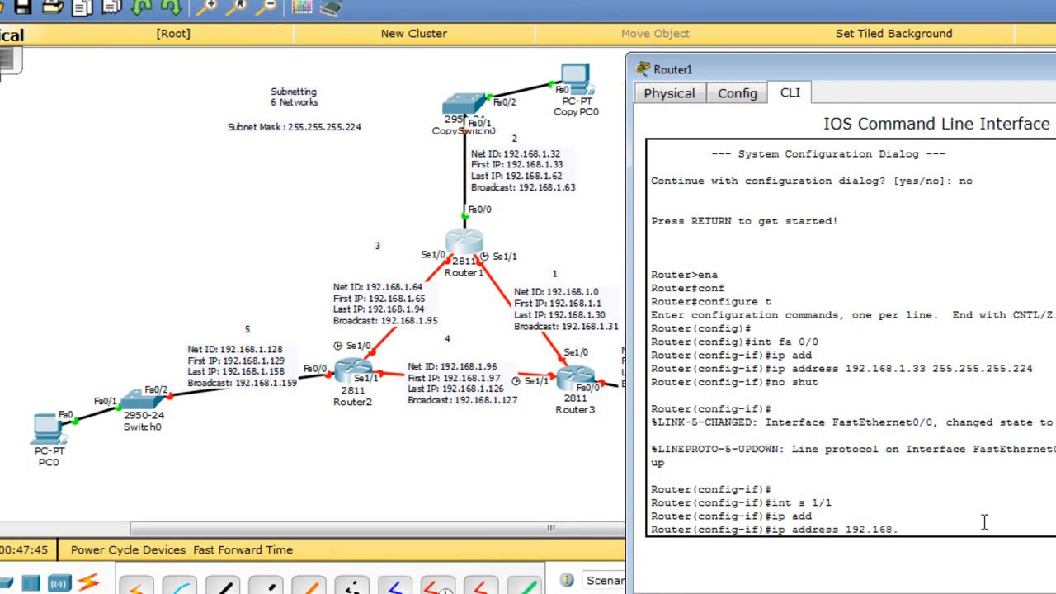
text(1.)
text(255.255.255.224)
key(Return)
text(no shut)
key(Return)
key(Return)
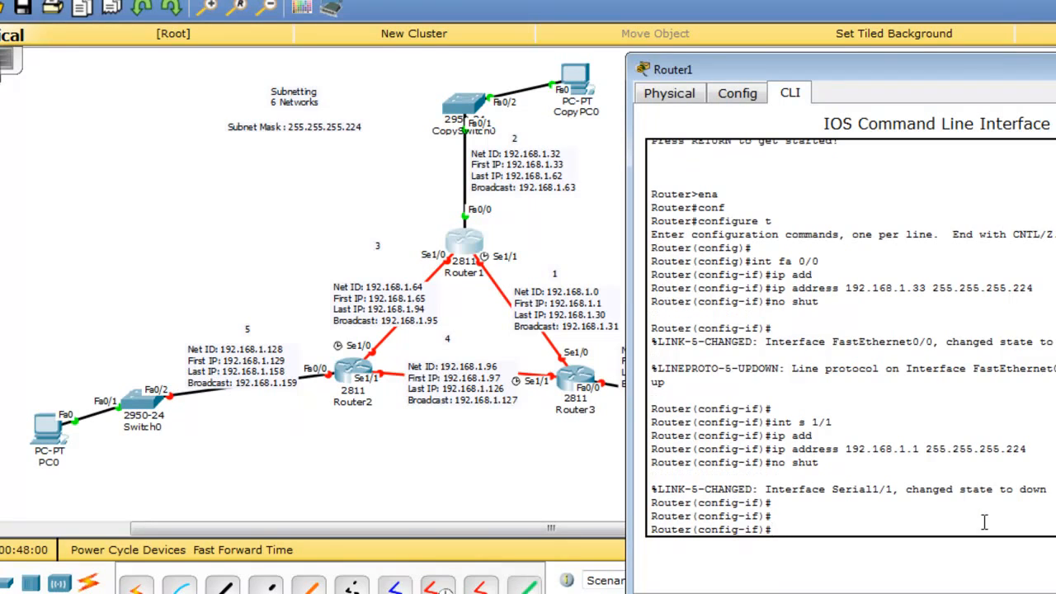
Open Router3's CLI, decline the setup dialog, and enter privileged and global configuration mode.
click(587, 379)
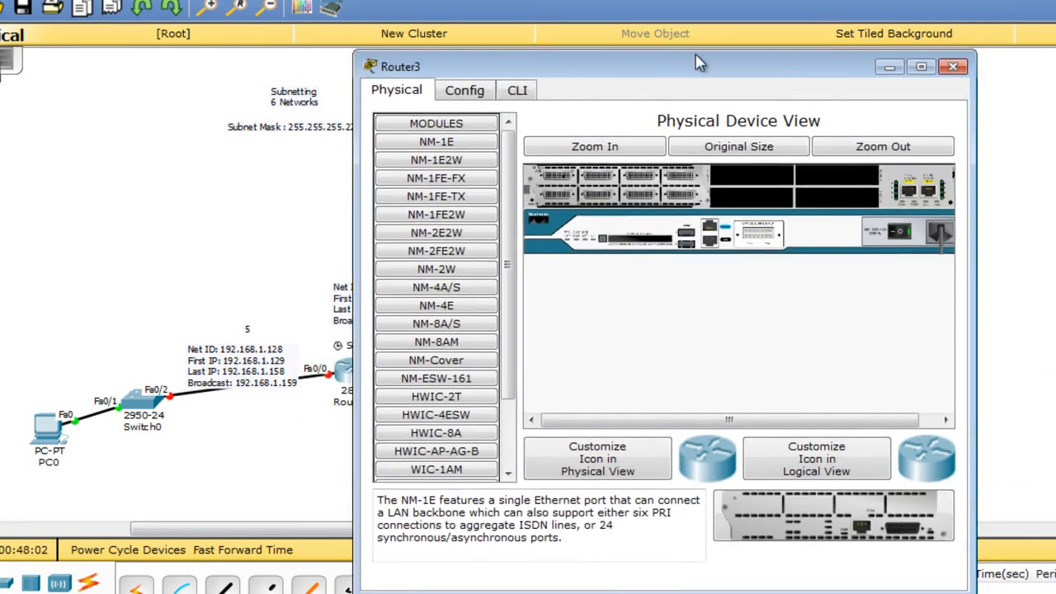
drag(698, 64, 1055, 90)
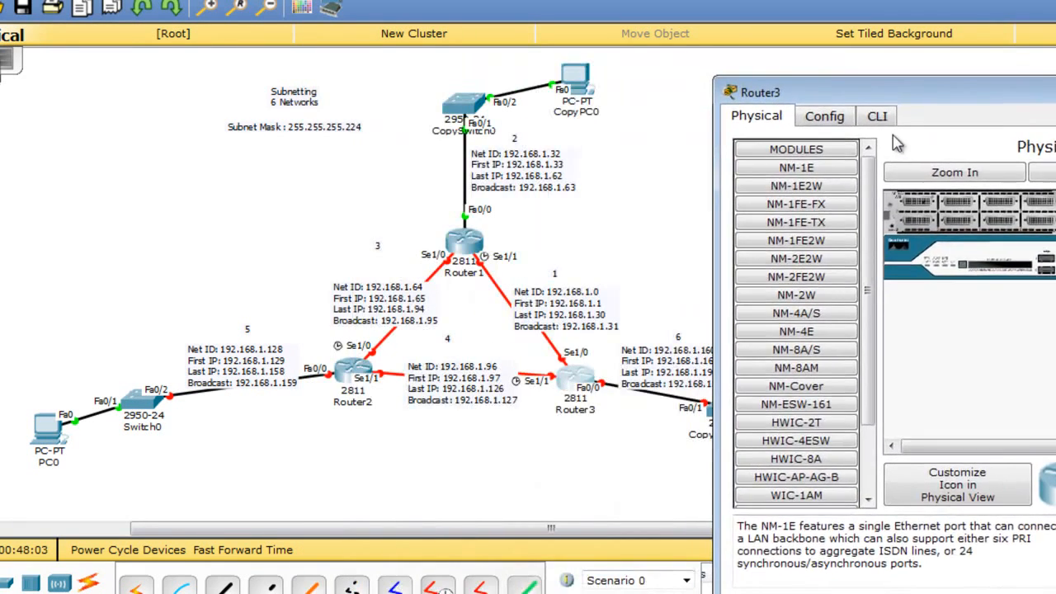
click(879, 116)
text(no)
key(Return)
key(Return)
text(ena)
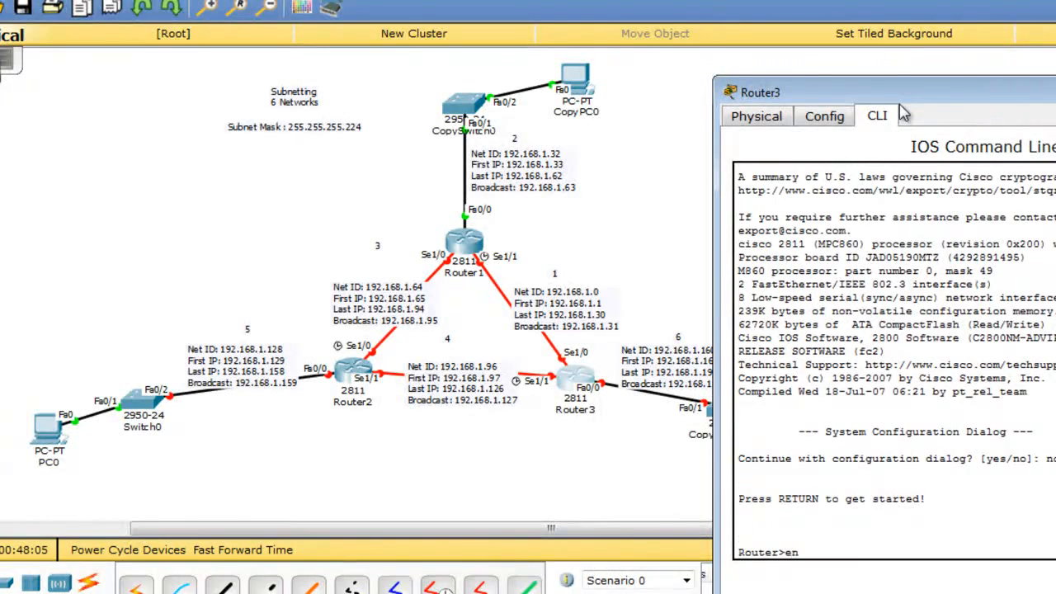
key(Return)
text(configure)
key(Tab)
text(t)
key(Return)
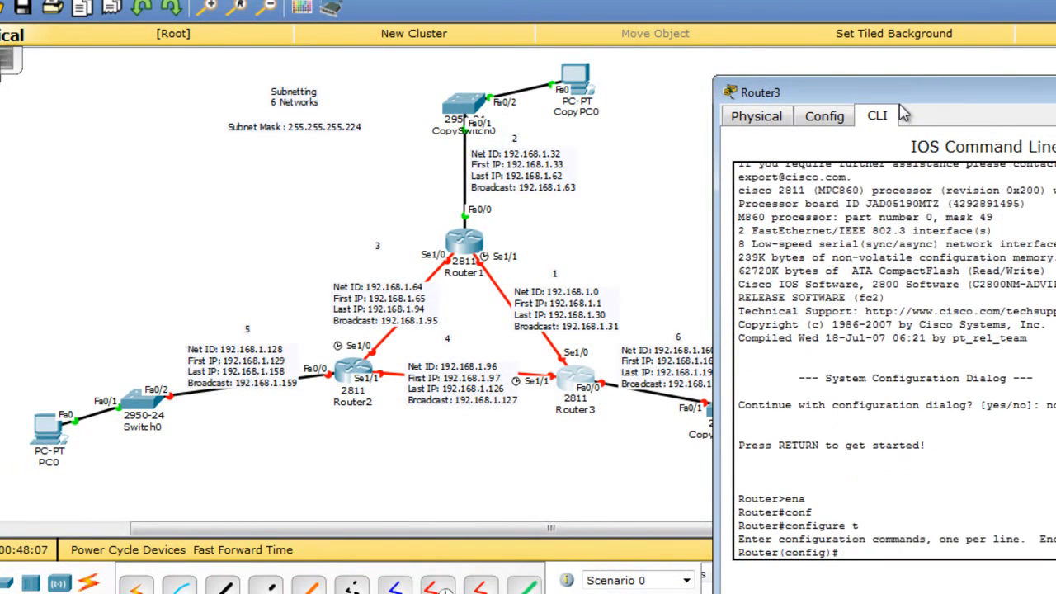
key(Return)
Address Router3's FastEthernet0/0 as 192.168.1.161 with mask 255.255.255.224 and enable it.
text(int fa 0/0)
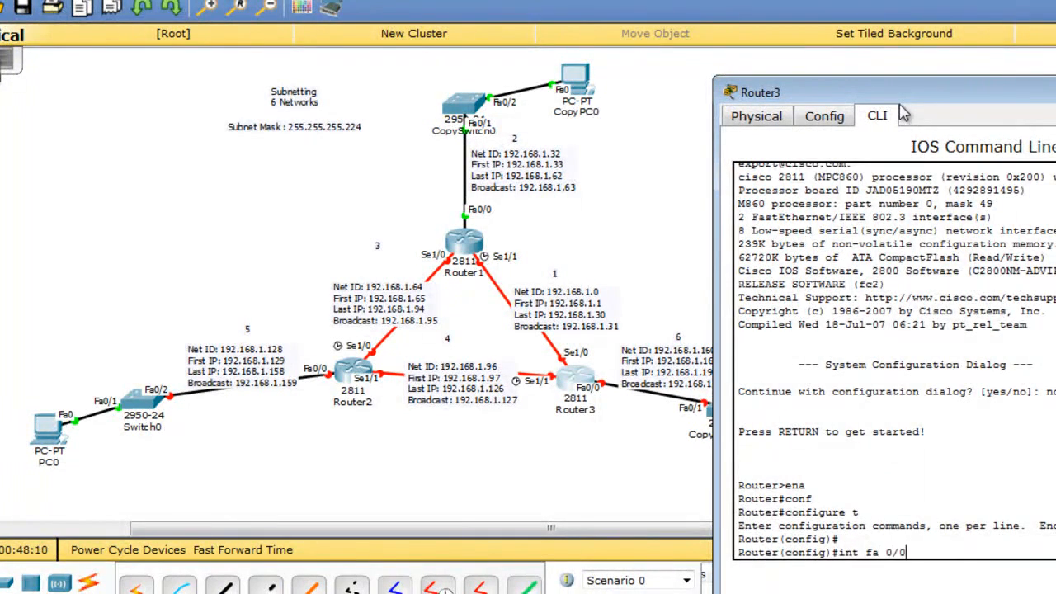
key(Return)
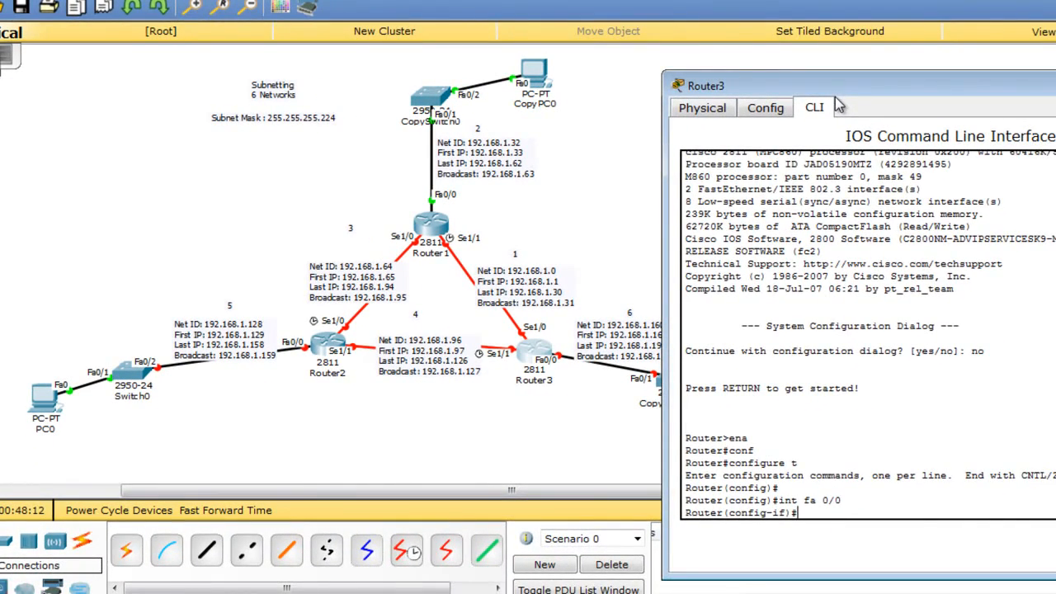
drag(837, 106, 905, 66)
text(ip a)
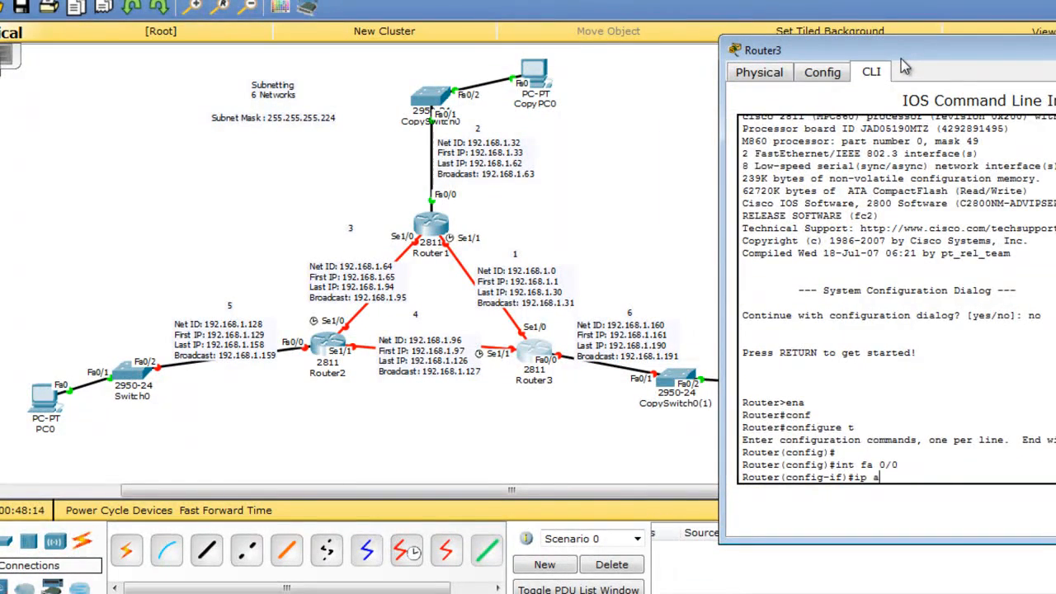
text(dd)
key(Tab)
text(192.168)
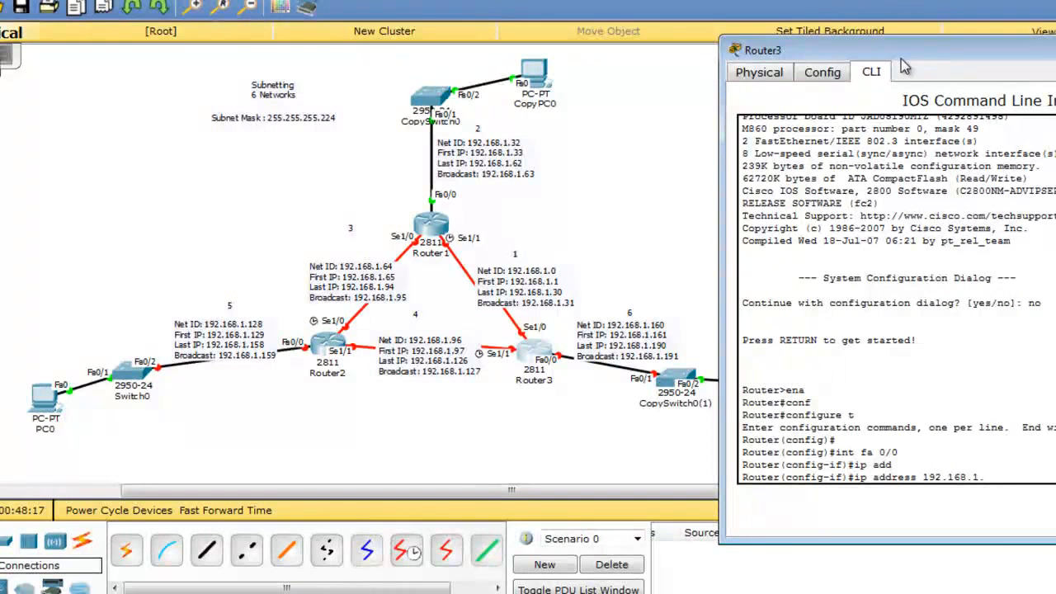
text(.1.161)
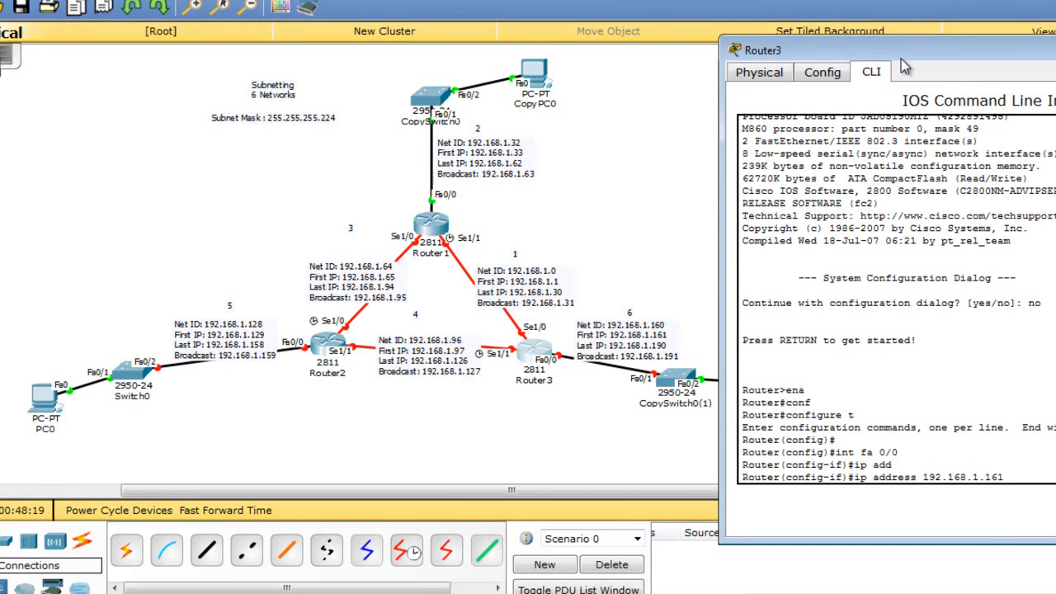
text( 255.255)
key(Return)
text(no shu)
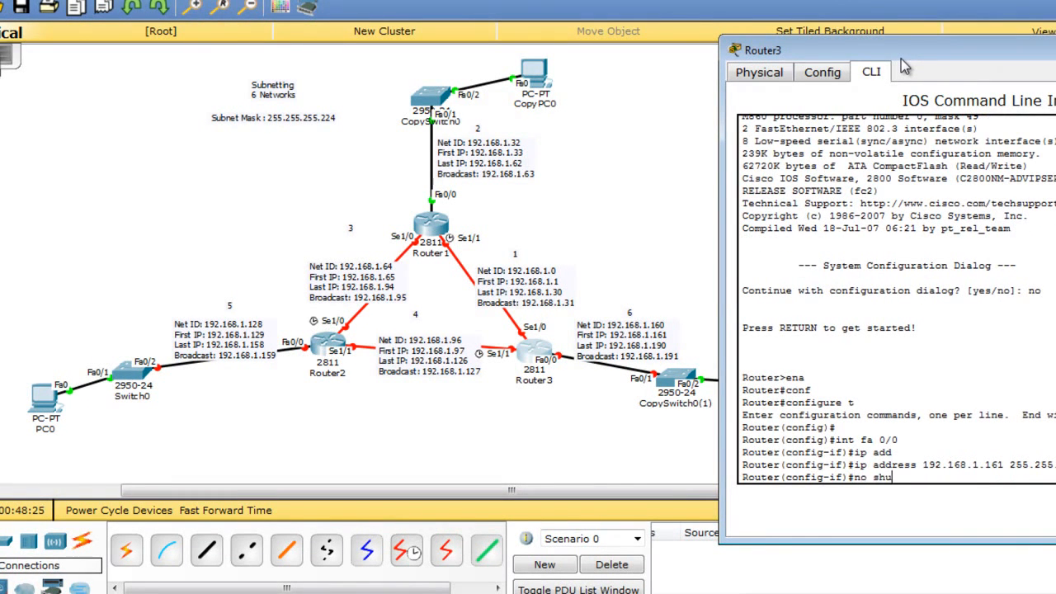
text(t)
key(Return)
Give Router3's Serial1/0 address 192.168.1.30 255.255.255.224 and bring it up with no shut.
key(Return)
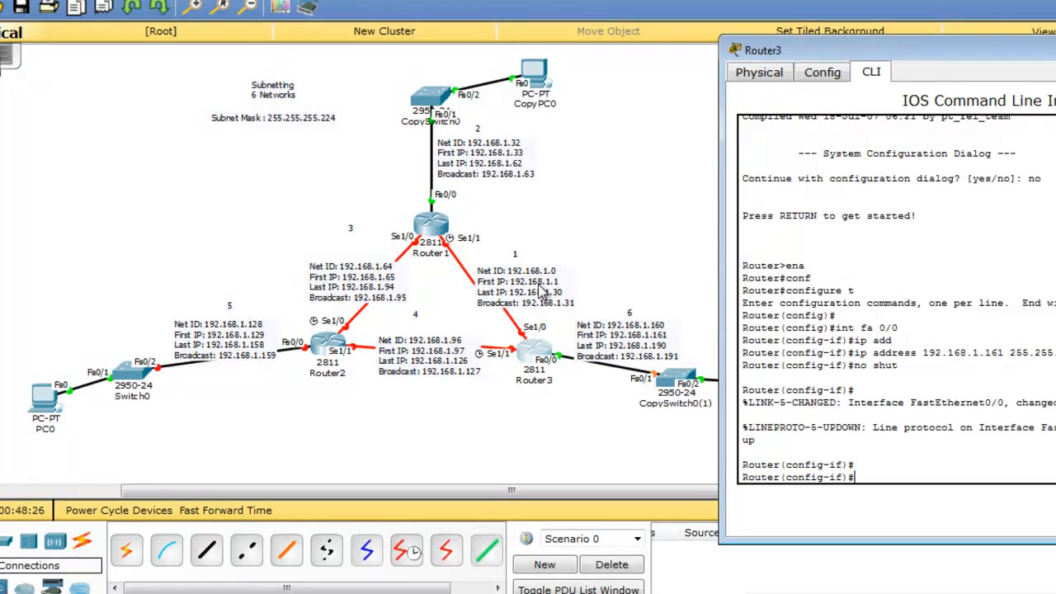
text(int)
key(BackSpace)
key(BackSpace)
key(BackSpace)
text(exit)
key(Return)
text(int s1/0)
key(Return)
text(ip add)
key(Tab)
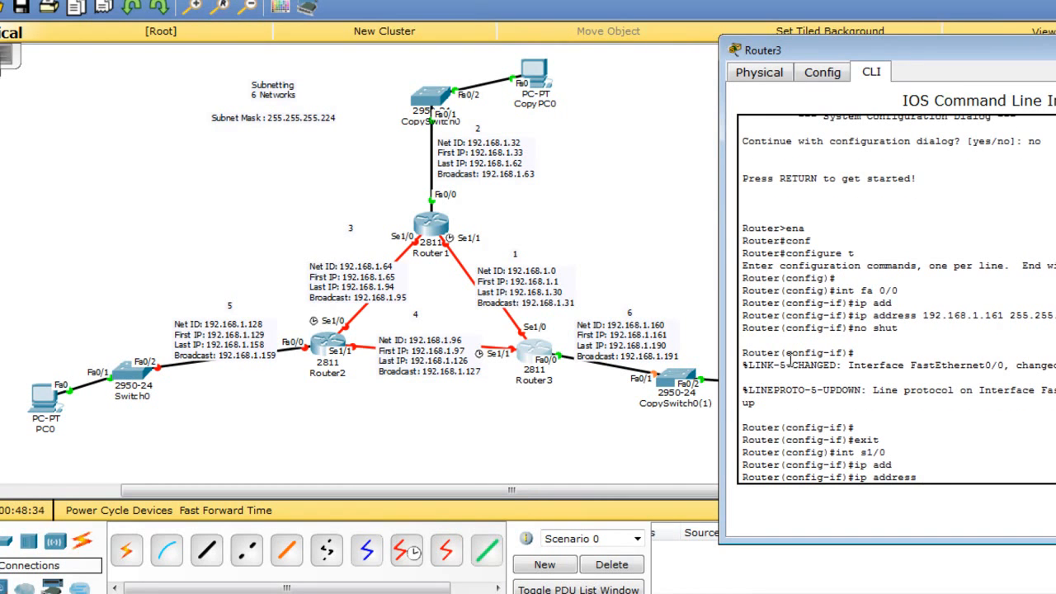
text(192.168.1)
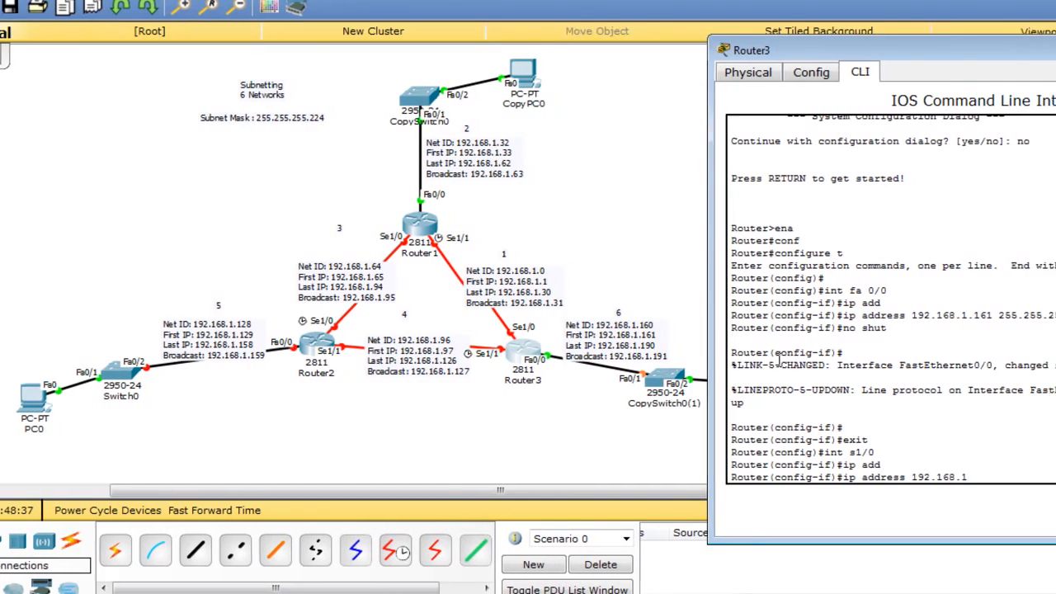
text(.)
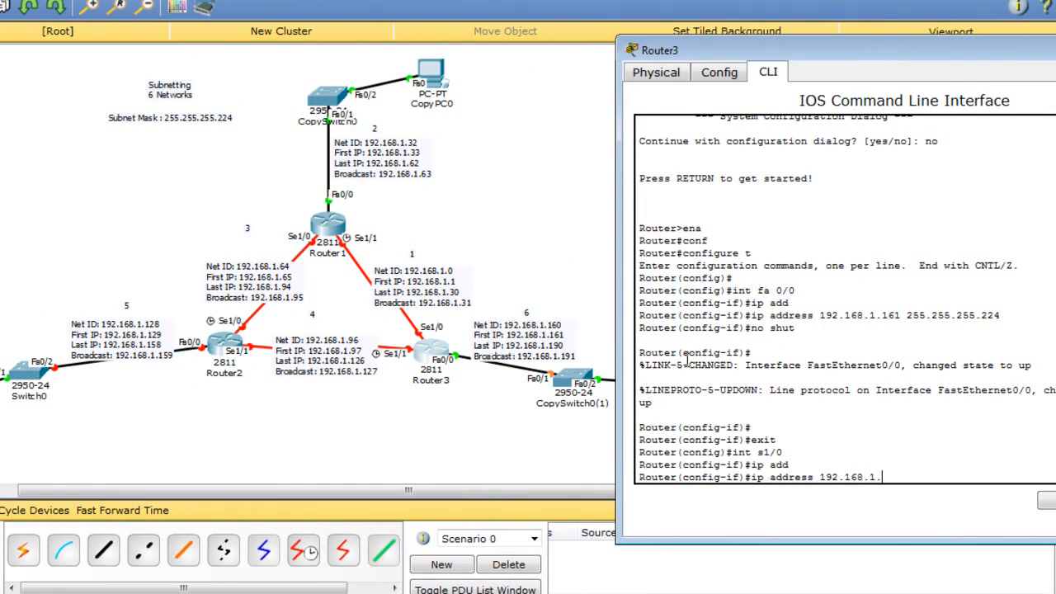
text(30 255.255.255.224)
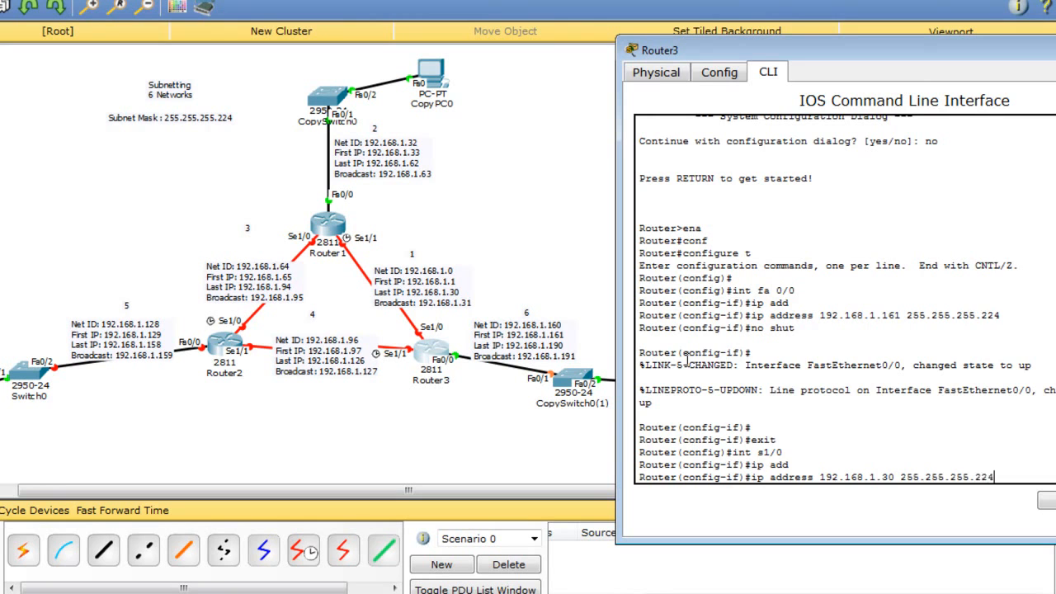
key(Return)
text(no shut)
key(Return)
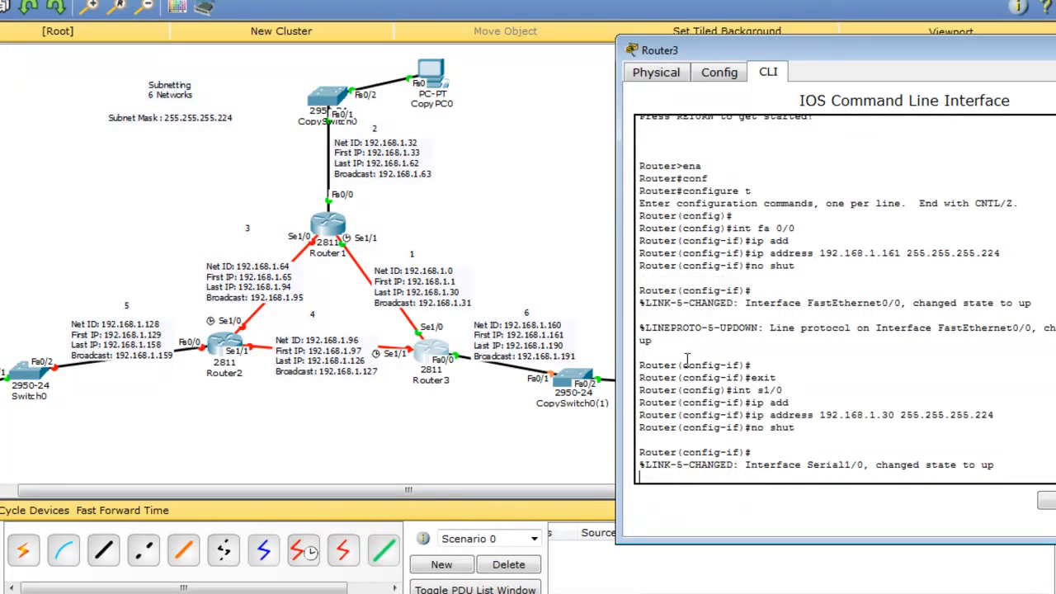
key(Return)
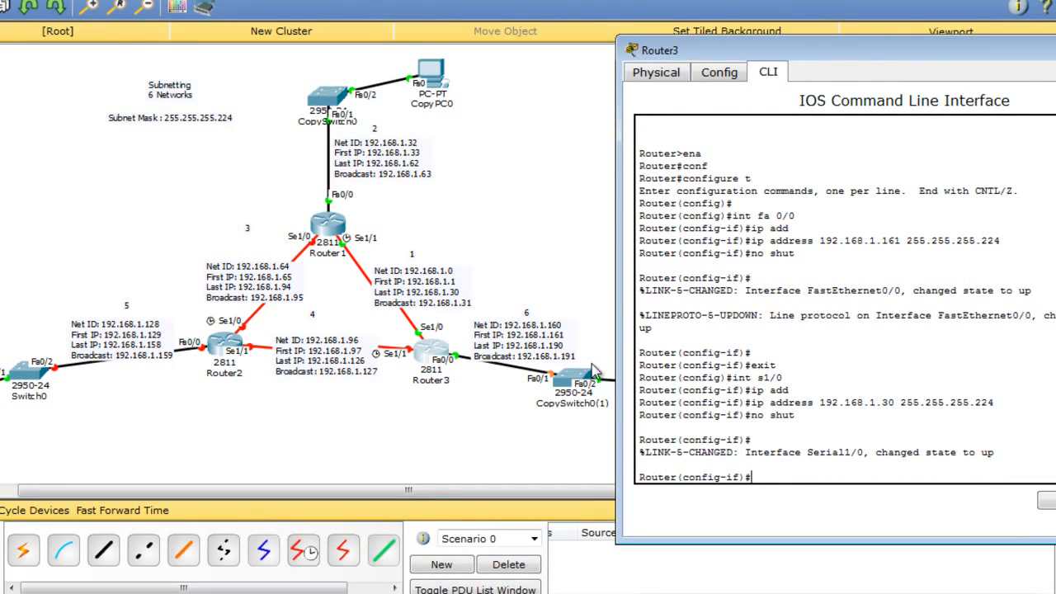
In Router1's CLI, set int s 1/0 to 192.168.1.65 255.255.255.224 and apply no shut.
click(330, 222)
text(i)
key(Return)
key(Return)
key(Return)
text(int)
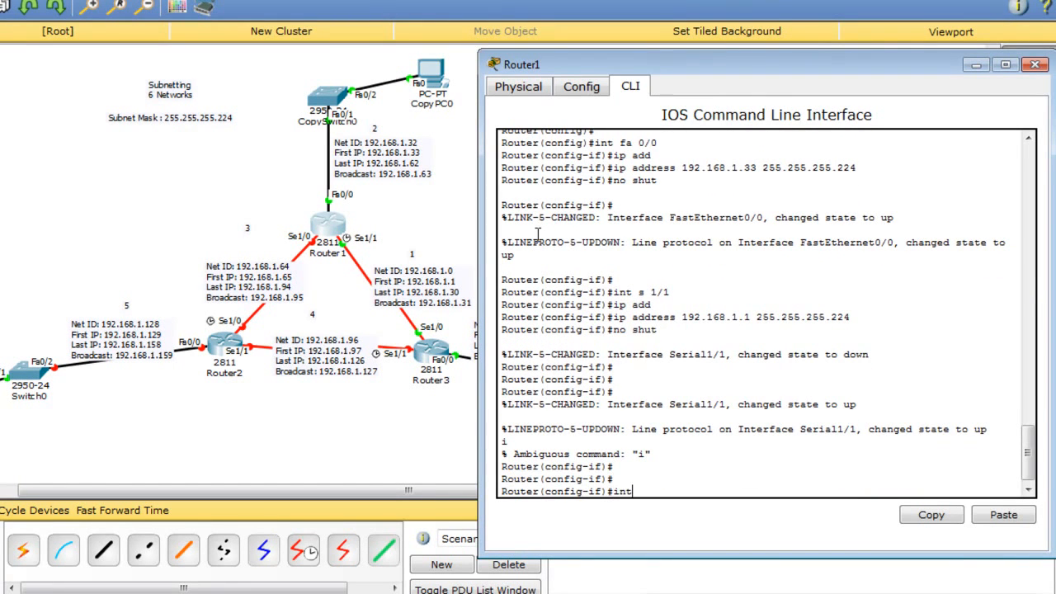
text( s 1/0)
key(Return)
text(ip a)
key(BackSpace)
key(BackSpace)
key(BackSpace)
key(BackSpace)
text(ip ad)
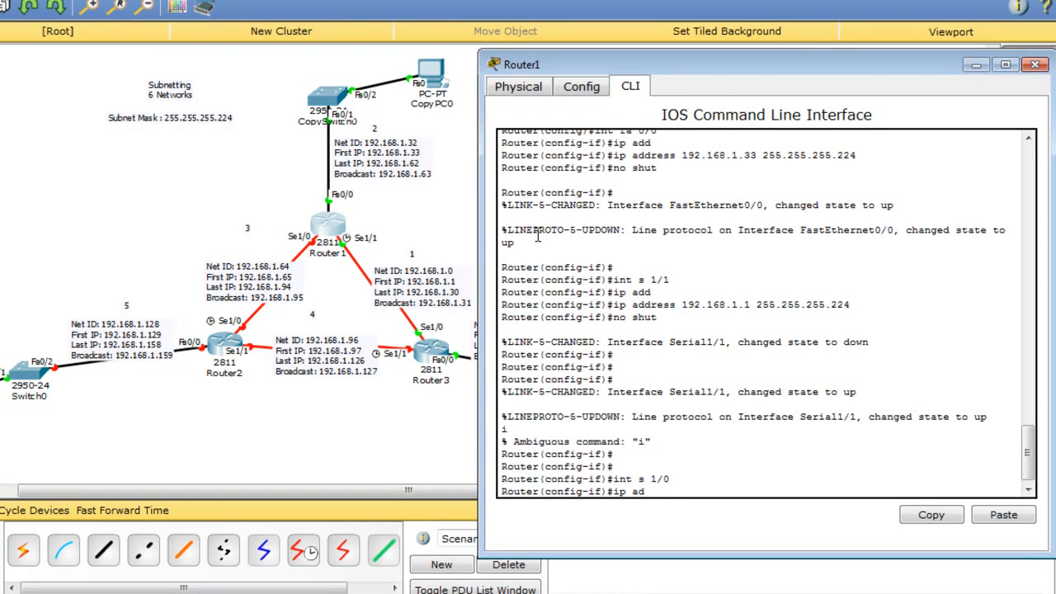
text(d)
key(Tab)
text(192.168.)
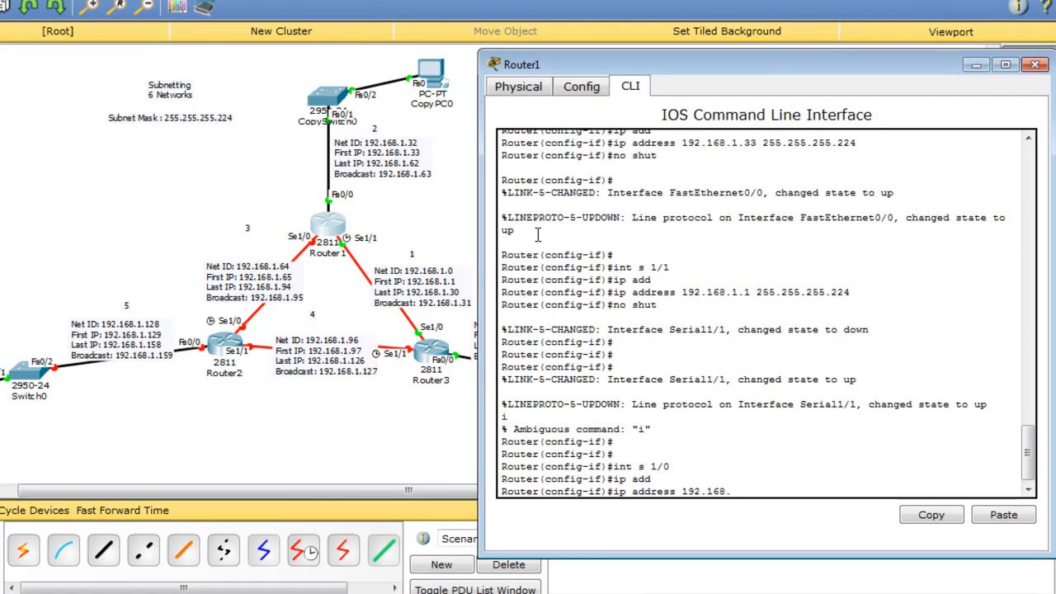
text(1.65 255.255.255.224)
key(Return)
text(n)
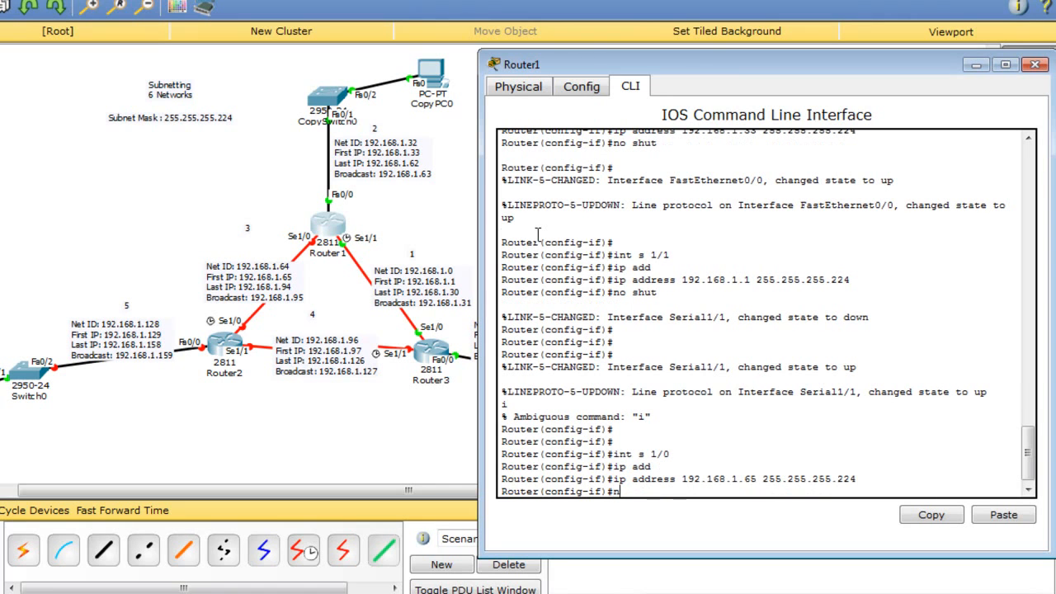
text(o shut)
key(Return)
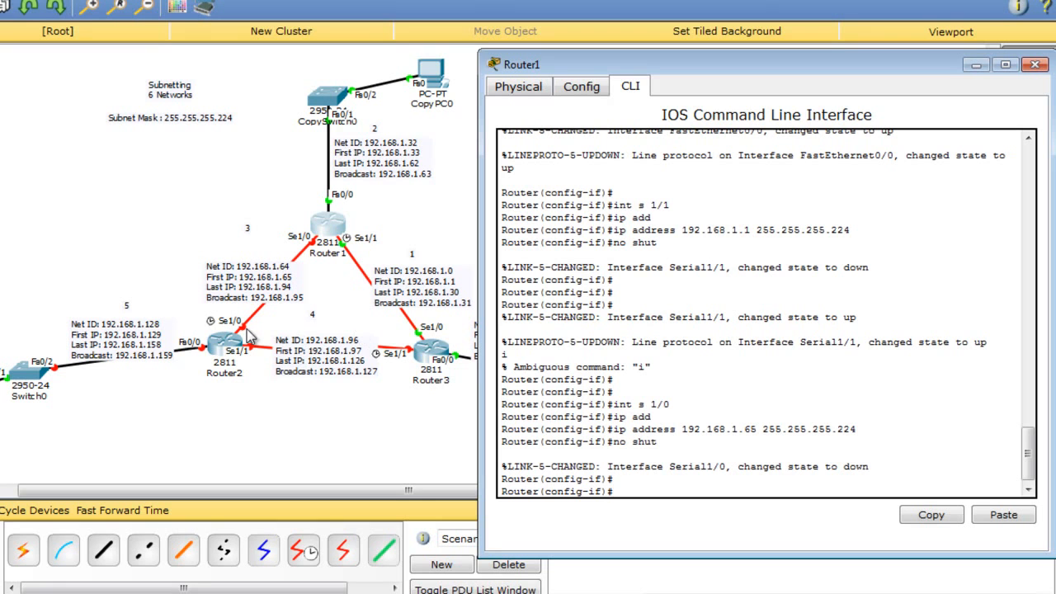
In Router3's CLI, set Serial1/1 to 192.168.1.97 255.255.255.224 and apply no shut.
click(428, 350)
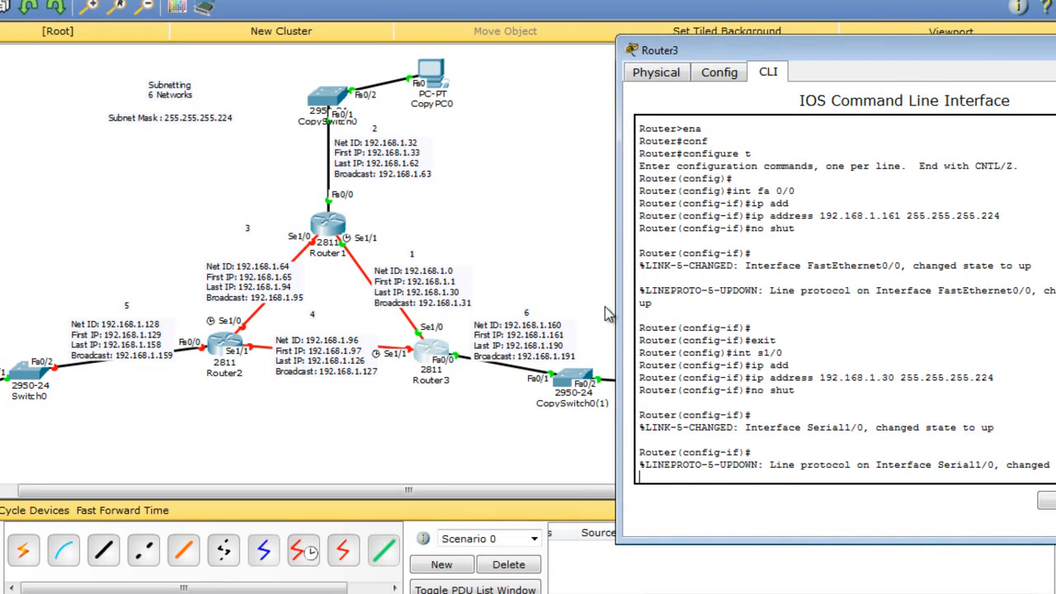
key(Return)
key(Return)
text(int s 1)
key(Return)
text(ip add)
key(Tab)
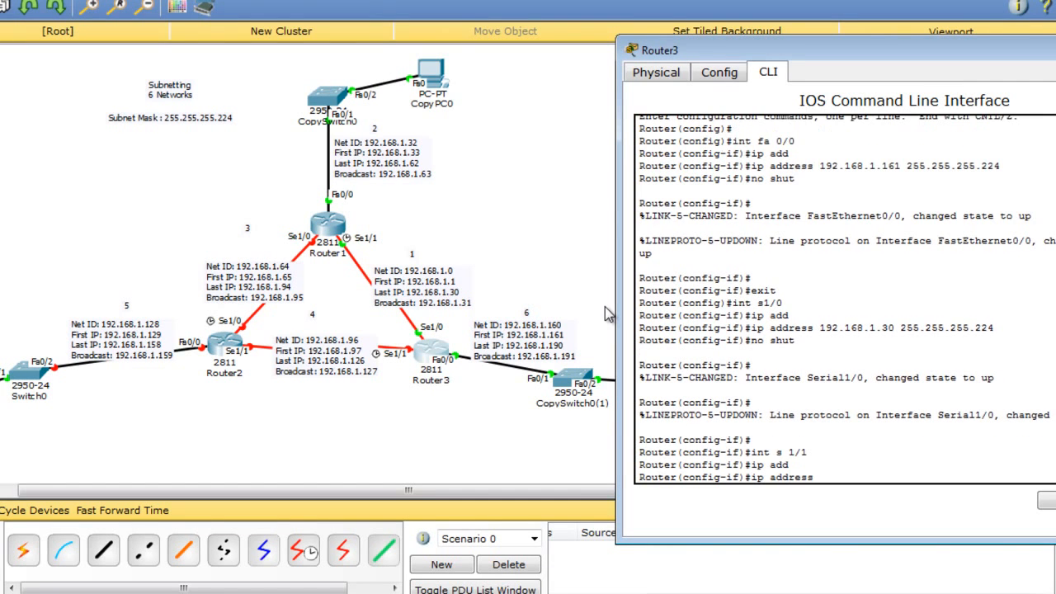
text(192.168.1.)
text(97 255.255.255.224)
key(Return)
text(no s)
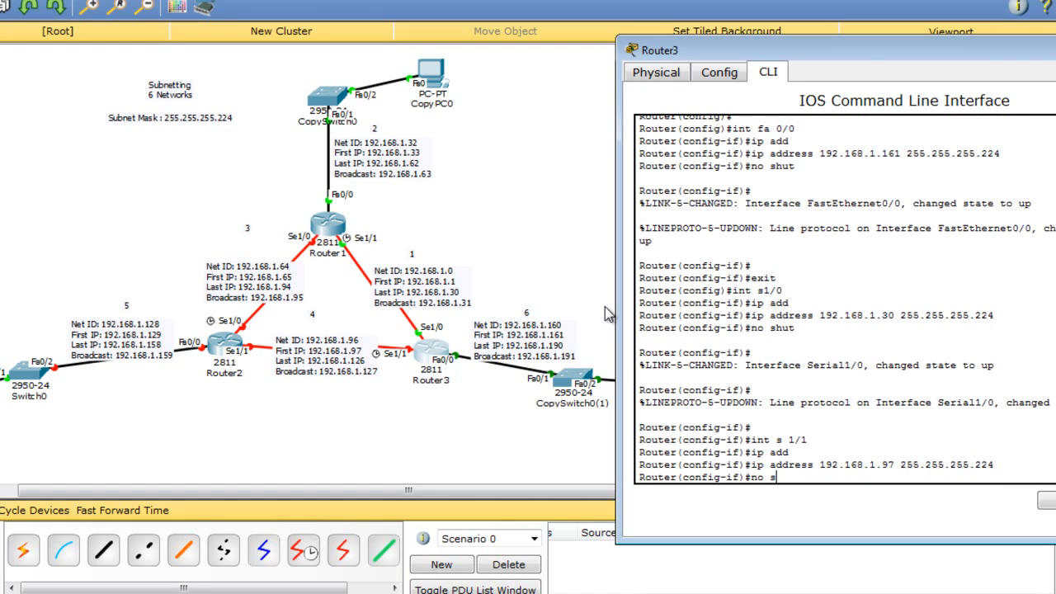
text(hut)
key(Return)
key(Return)
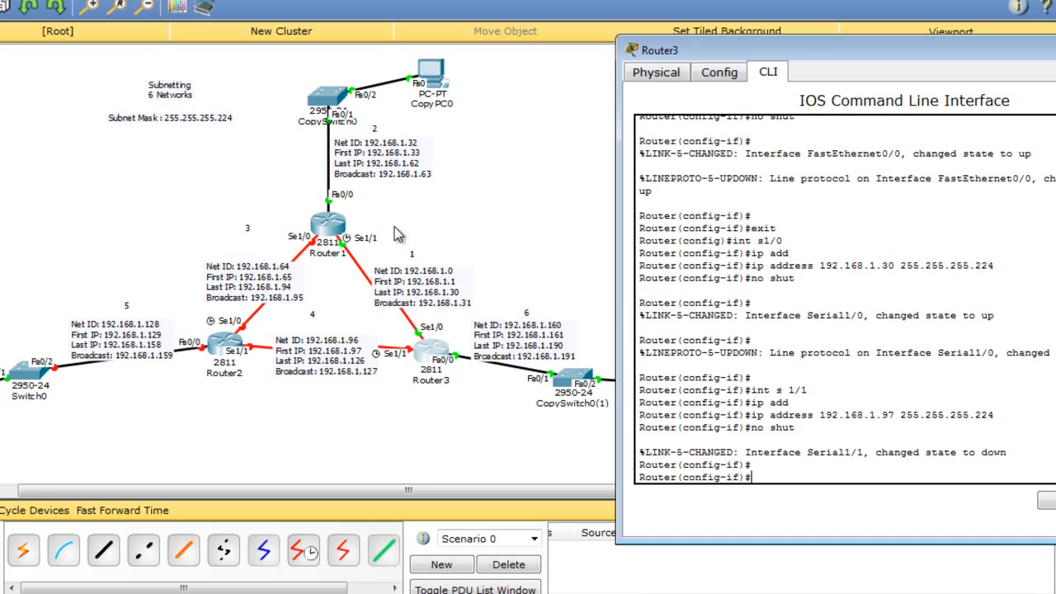
Open Router2's CLI, decline the setup dialog, and enter privileged and global configuration mode.
click(227, 339)
drag(419, 64, 687, 66)
click(575, 79)
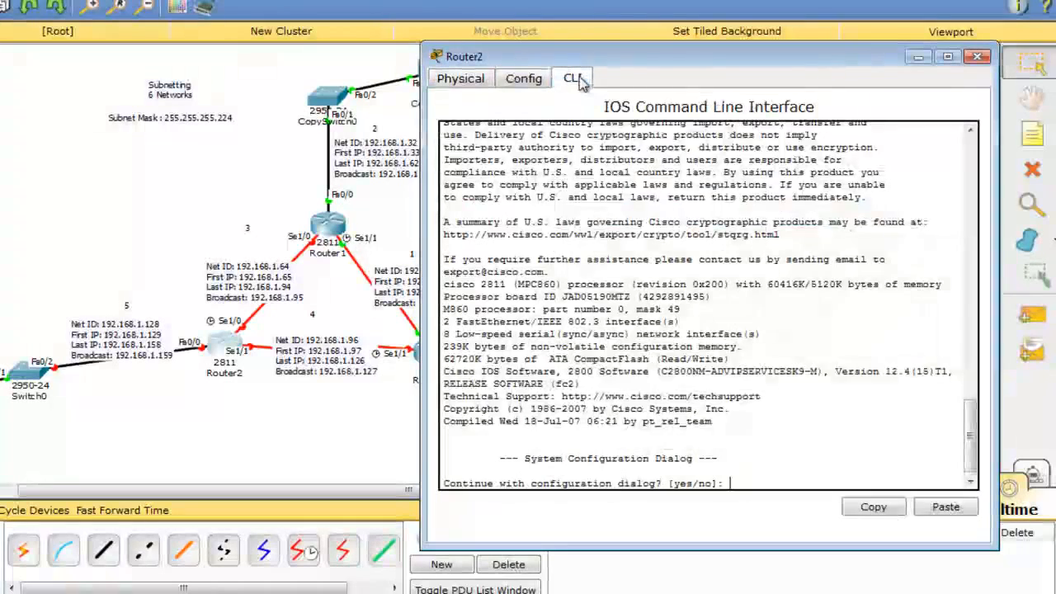
text(no)
key(Return)
key(Return)
text(ena)
key(Return)
text(cof)
key(BackSpace)
text(nf)
key(Tab)
text(t)
key(Return)
key(Return)
Address Router2's FastEthernet0/0 as 192.168.1.129 255.255.255.224 and enable it.
text(int fa 0)
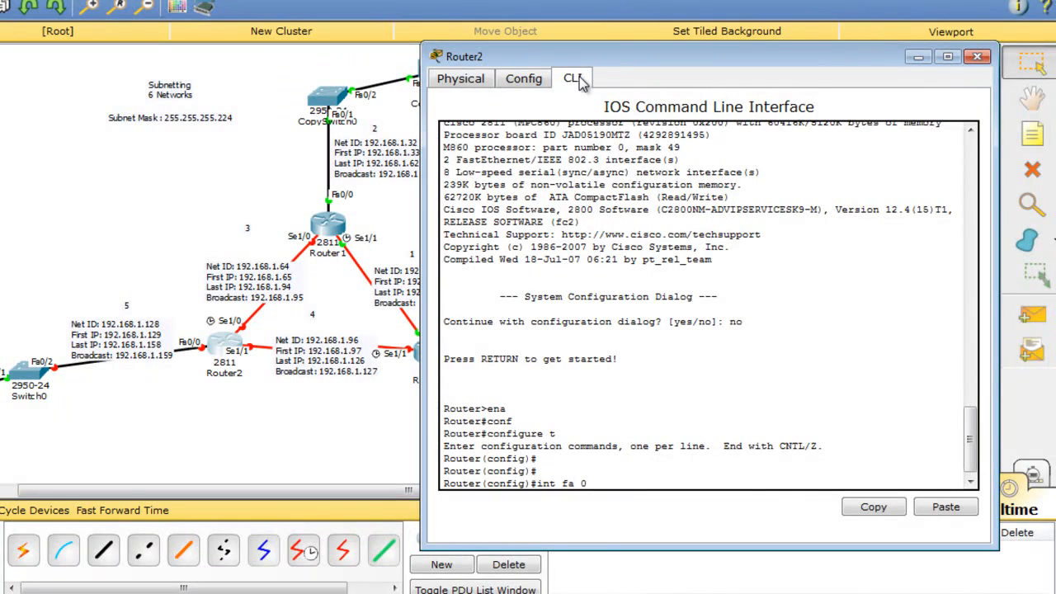
text(/0)
key(Return)
text(192.)
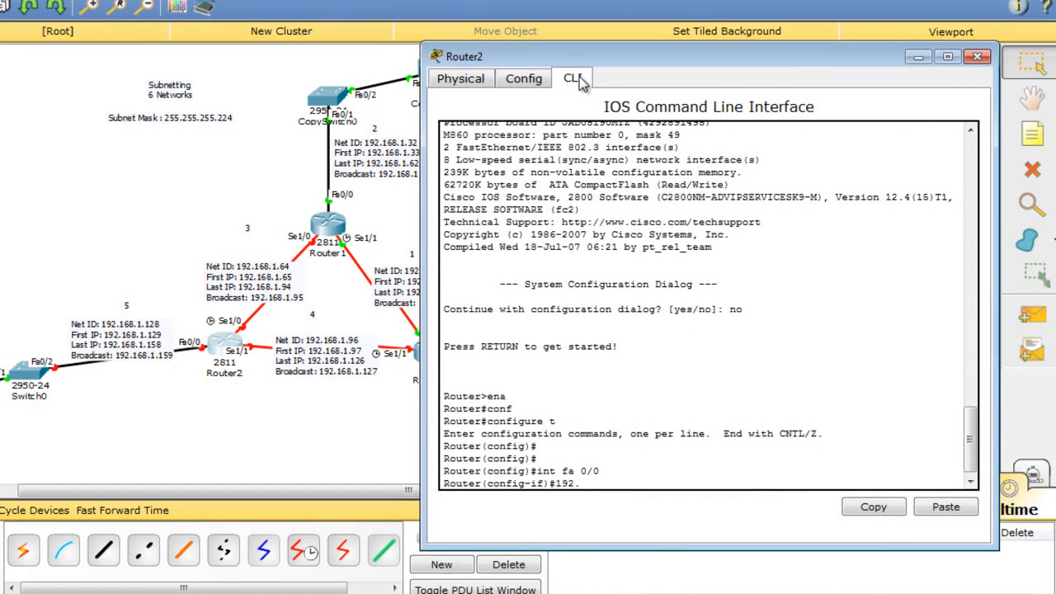
key(BackSpace)
key(BackSpace)
key(BackSpace)
text(ip add)
key(Tab)
text(192.168.1.12)
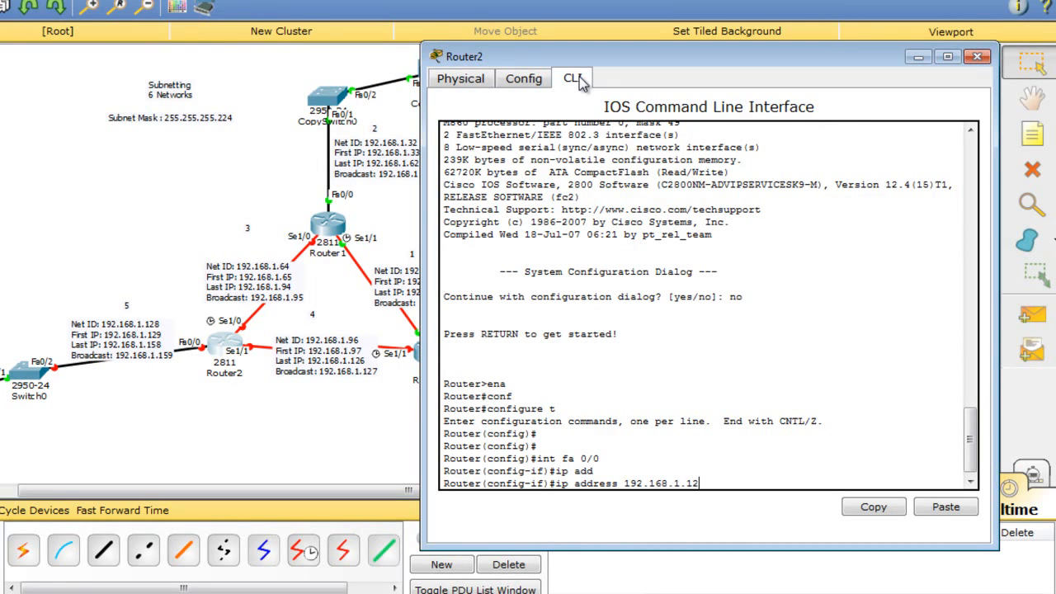
text(9 255.255.255.224)
key(Return)
text(no shut)
key(Return)
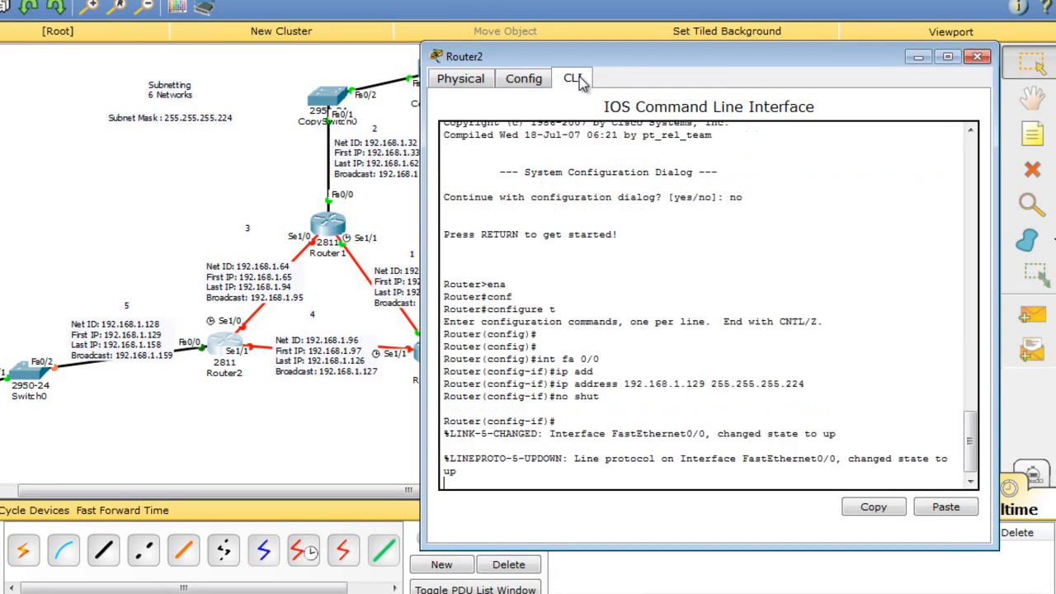
key(Return)
key(Return)
Give Router2's Serial1/0 address 192.168.1.94 255.255.255.224 and bring it up with no shut.
text(int)
text( s 1.)
text(/1)
text(0)
key(Return)
text(ip add)
key(Tab)
text(91.2)
key(BackSpace)
key(BackSpace)
key(BackSpace)
key(BackSpace)
text(192.168)
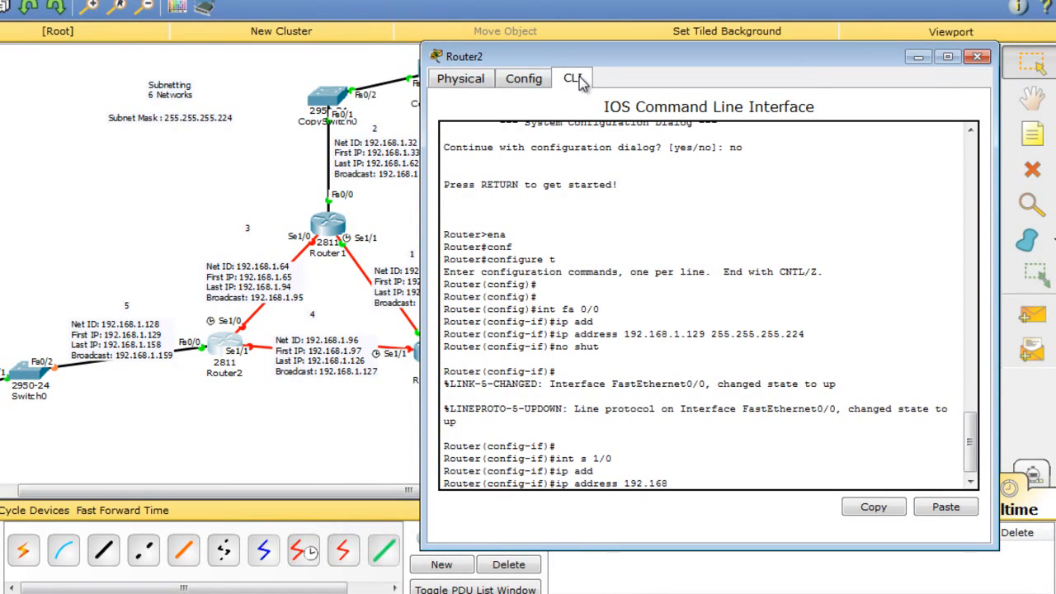
text(.1.94 255.255.255.224)
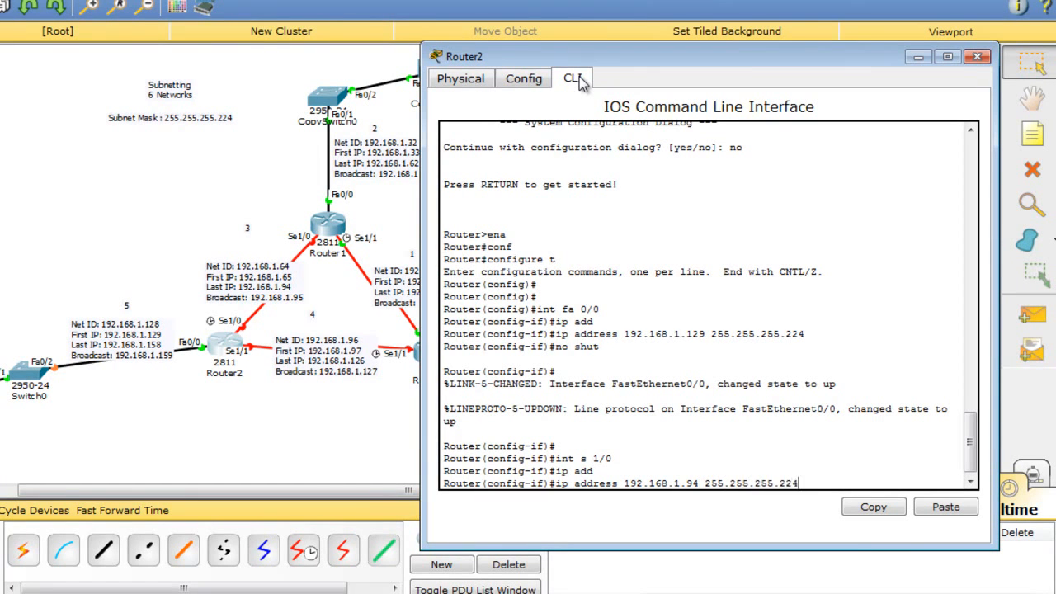
key(Return)
text(no shut)
key(Return)
key(Return)
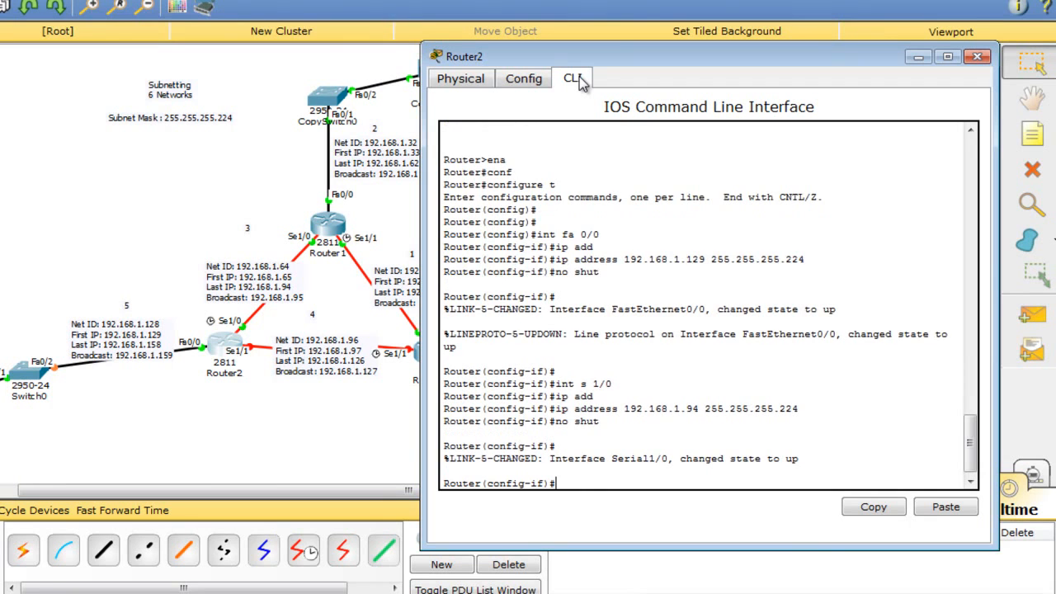
key(Return)
Give Router2's Serial1/1 address 192.168.1.126 (/27), enable it, and close the Router2 window.
text(int)
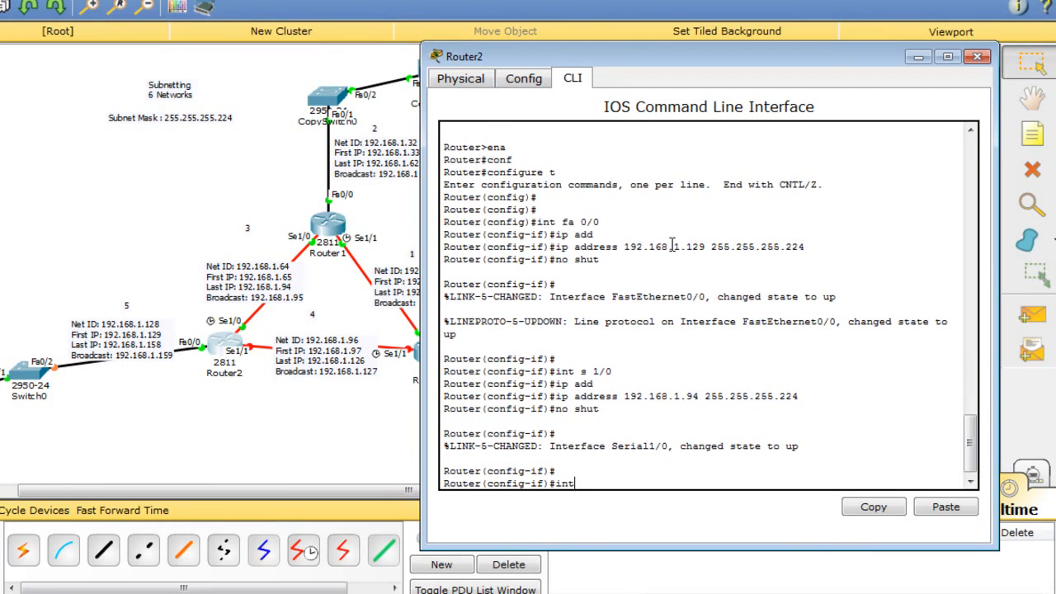
text( s1/1)
key(Return)
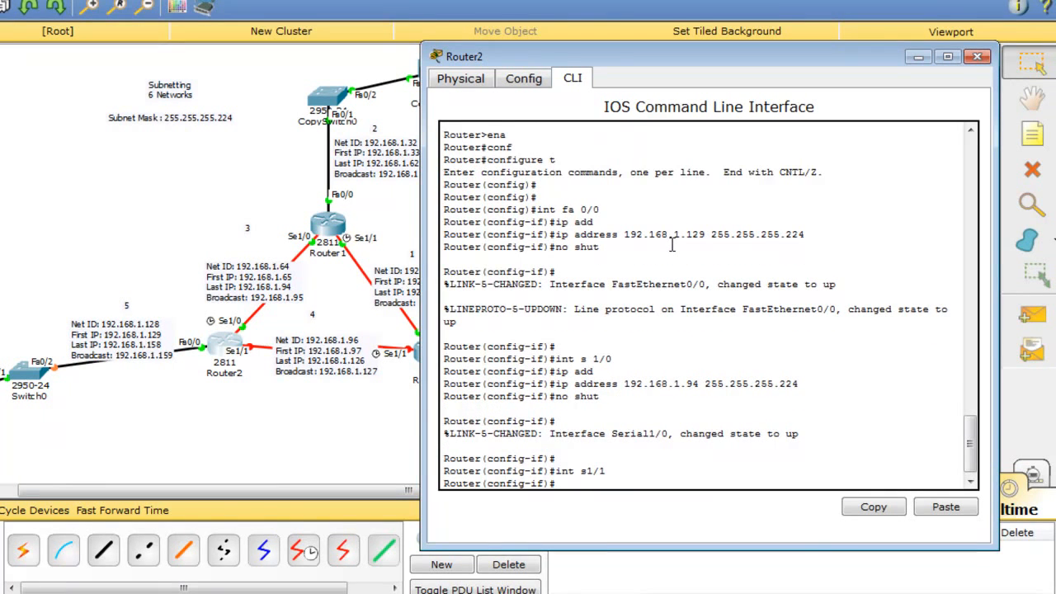
text(ip add)
key(Return)
text(ip address 192)
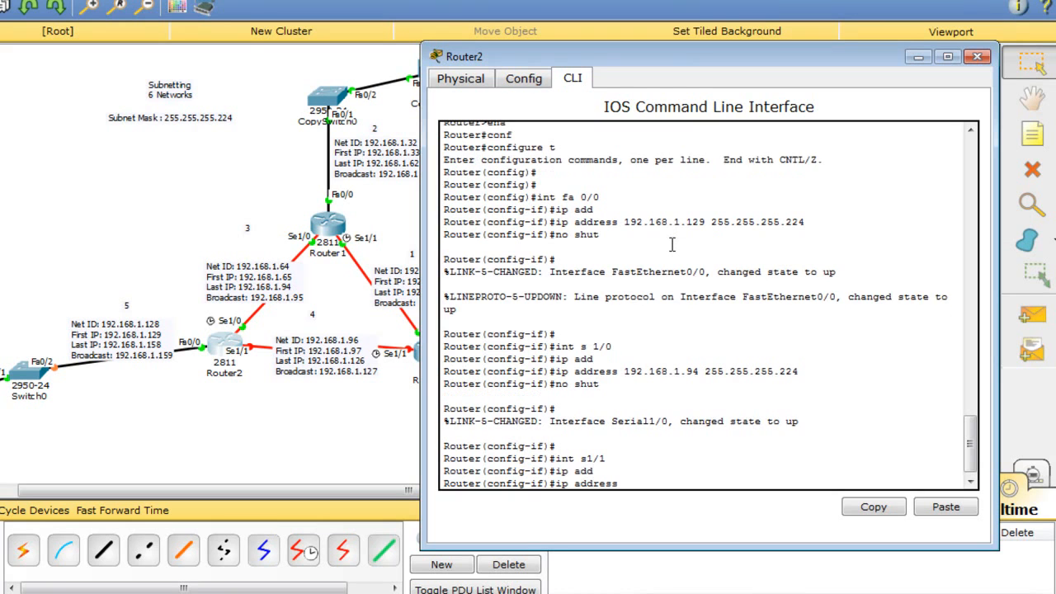
key(BackSpace)
key(BackSpace)
text(92.168.1.)
text(12)
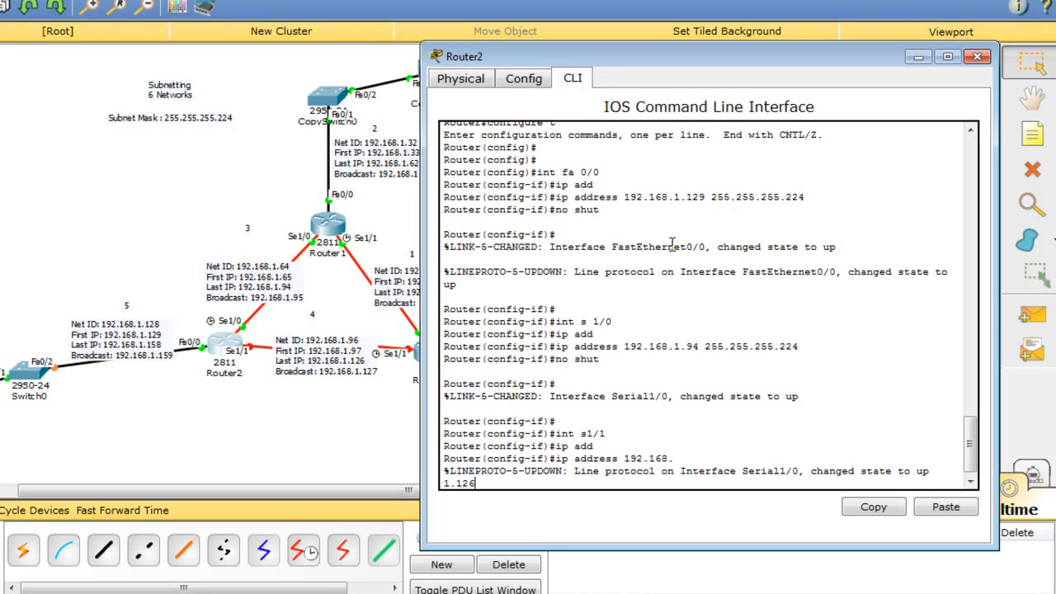
text(6)
key(BackSpace)
key(BackSpace)
key(BackSpace)
key(BackSpace)
key(BackSpace)
key(BackSpace)
key(BackSpace)
key(BackSpace)
key(BackSpace)
key(Return)
key(Return)
key(Return)
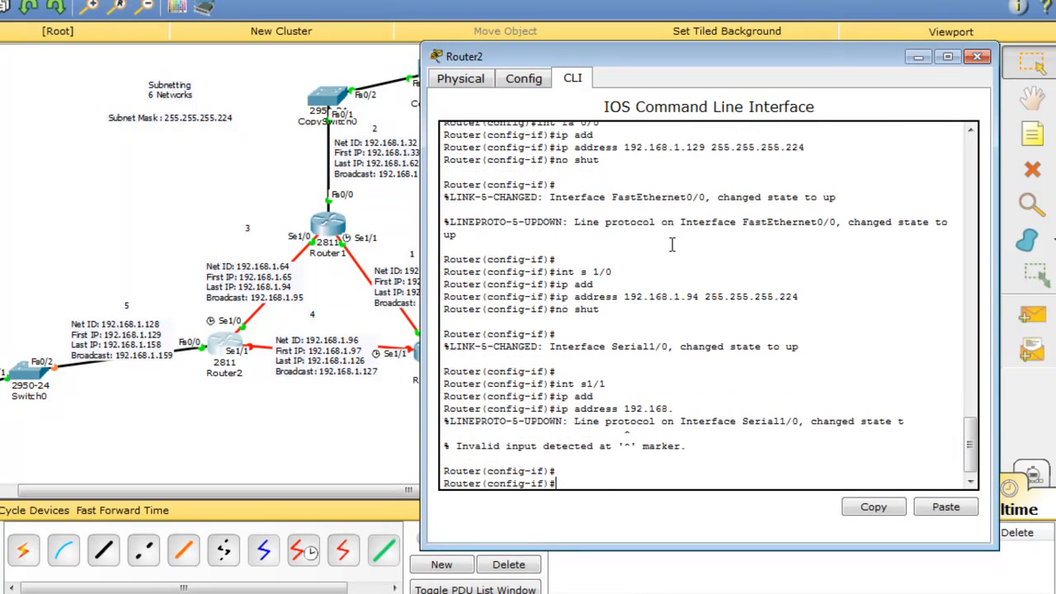
text(ip add)
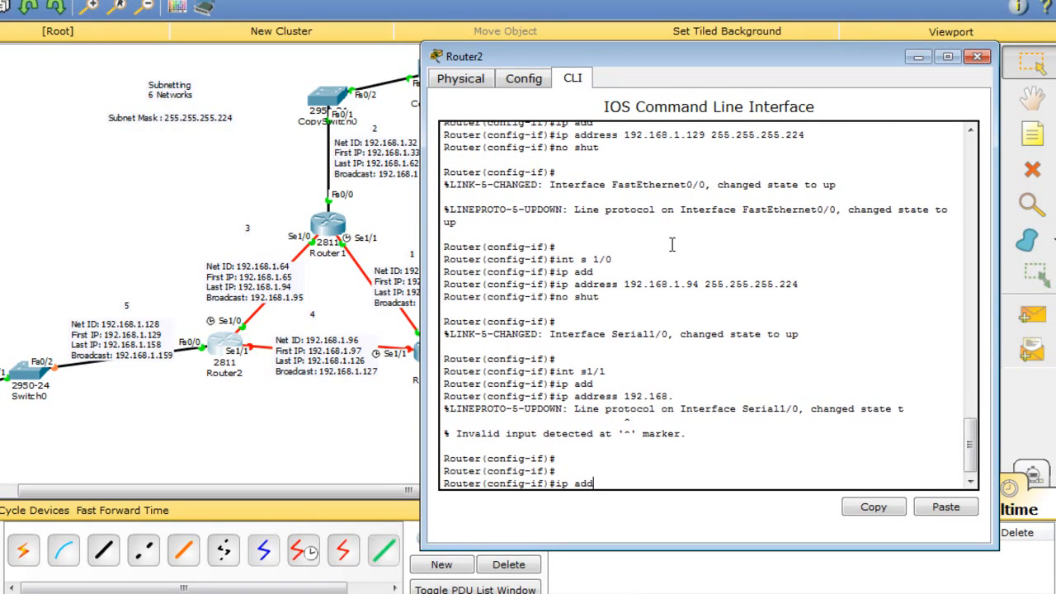
key(Tab)
text(192.168.)
text(1.12)
text(7)
key(BackSpace)
text(6)
text( 255.255.255.2)
text(25)
key(Return)
text(no shut)
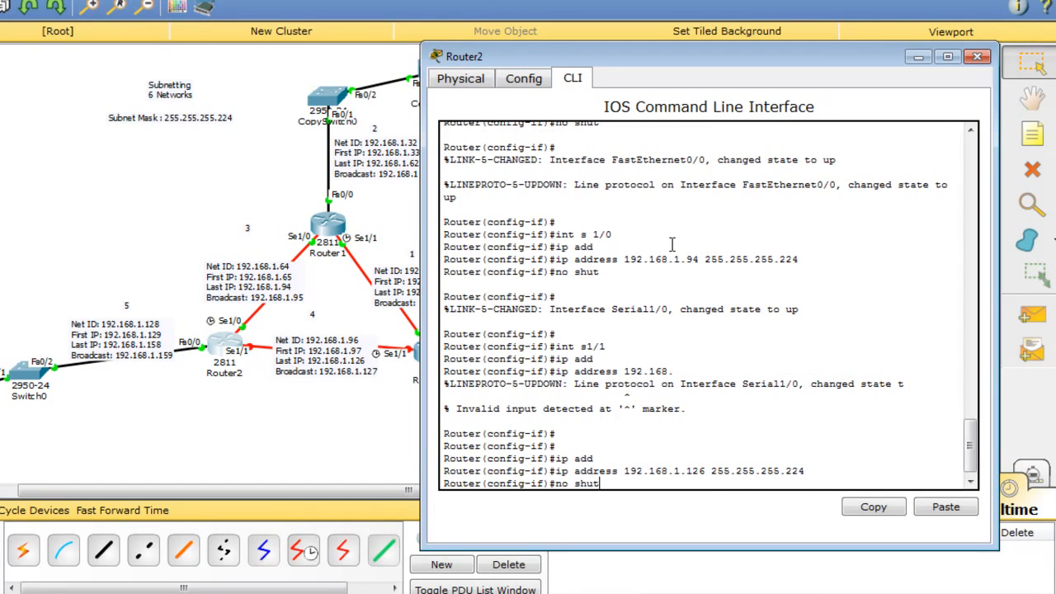
key(Return)
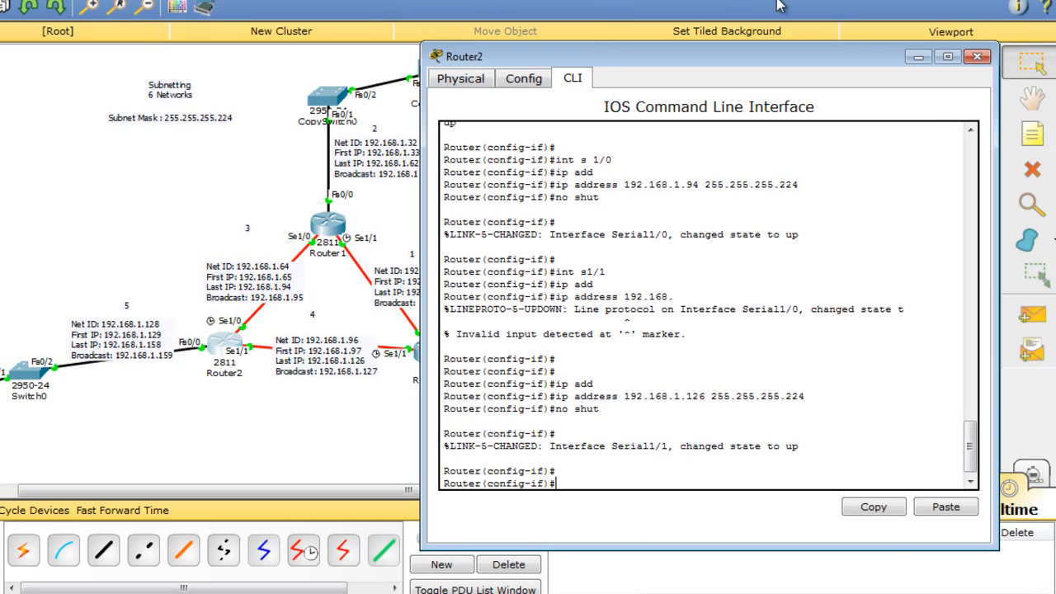
click(977, 57)
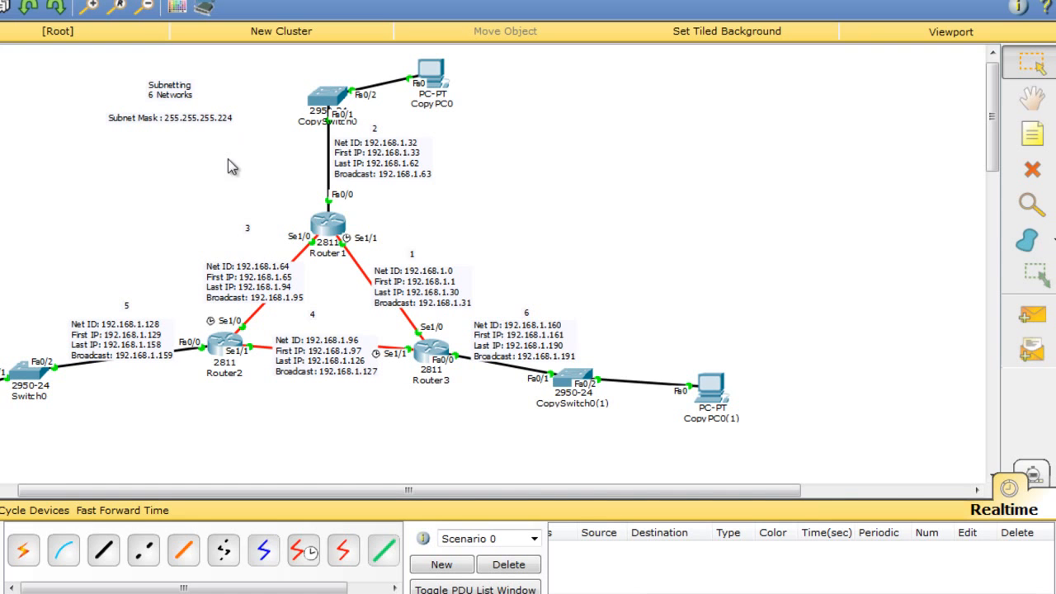
In the WordPad notes, add a hyphen divider under the address table and type 'All done! time to RIP :)'.
click(401, 542)
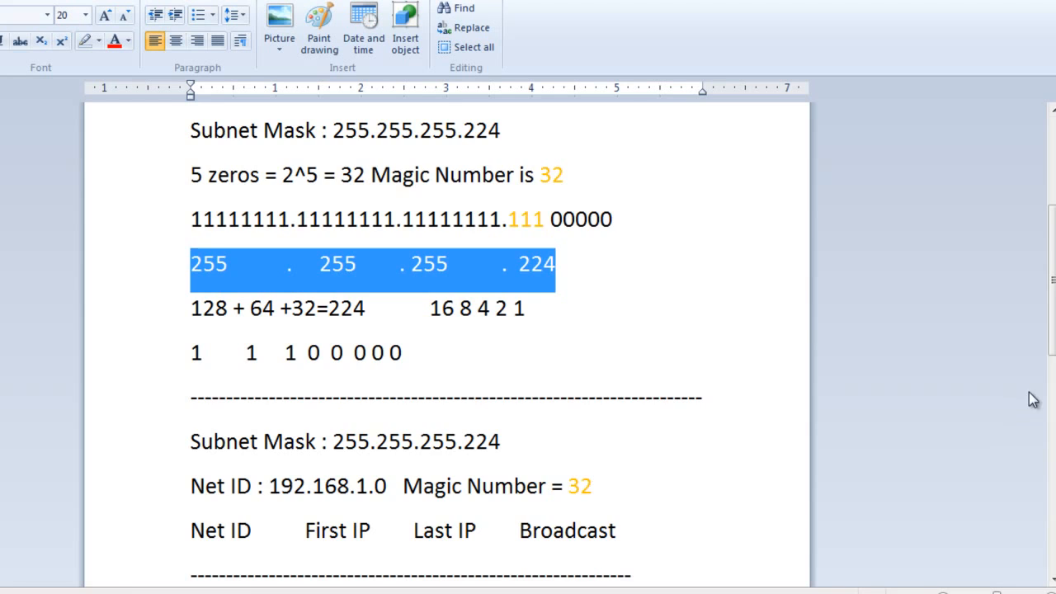
scroll(1031, 401, down, 10)
click(764, 400)
key(BackSpace)
key(BackSpace)
text(----------------------------------------------------------------------)
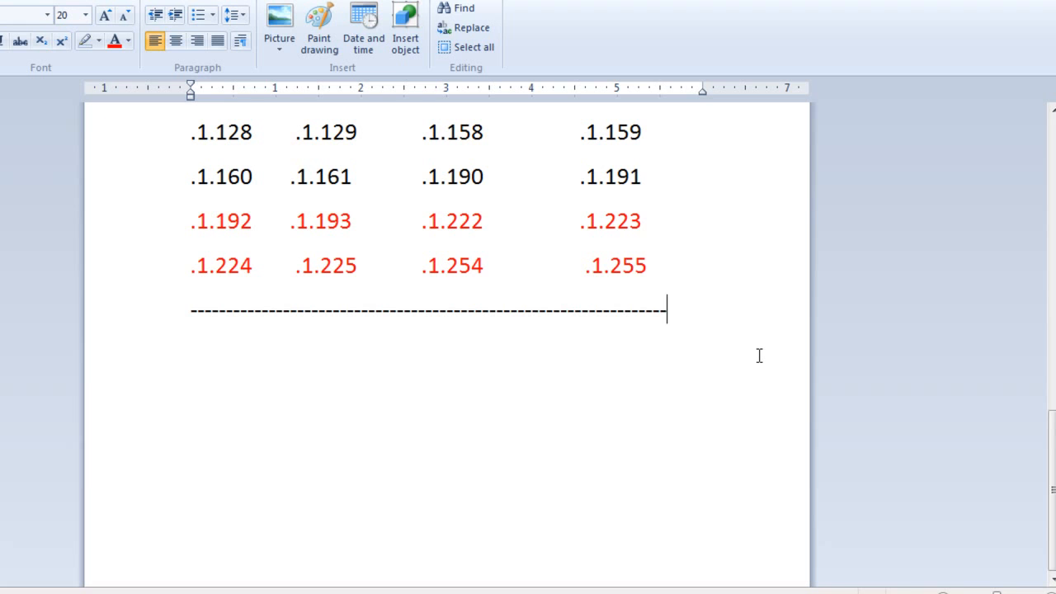
key(Return)
text(All done)
key(BackSpace)
text(! time to RI)
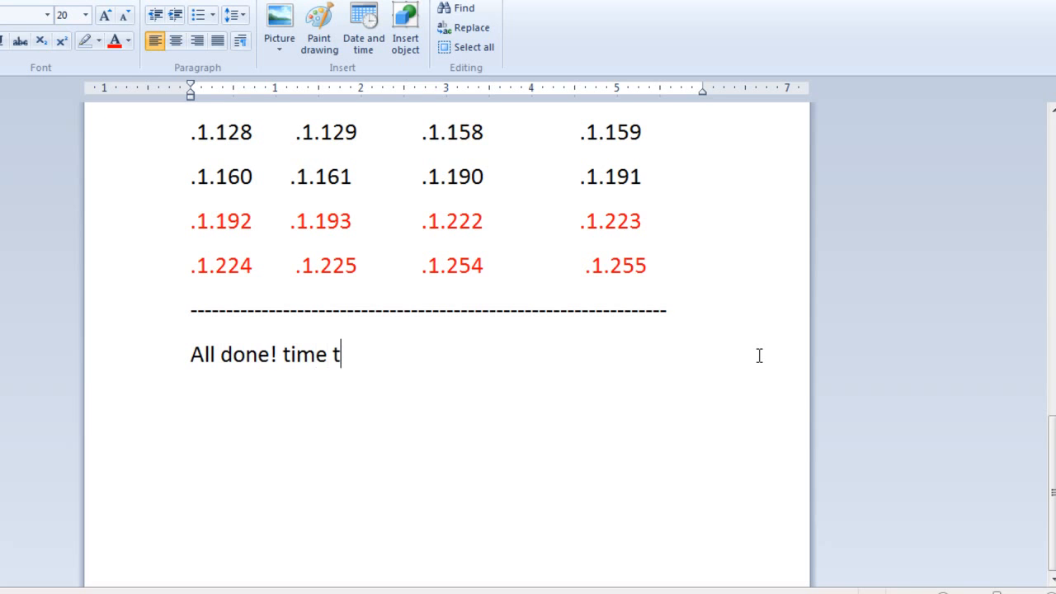
text(P :))
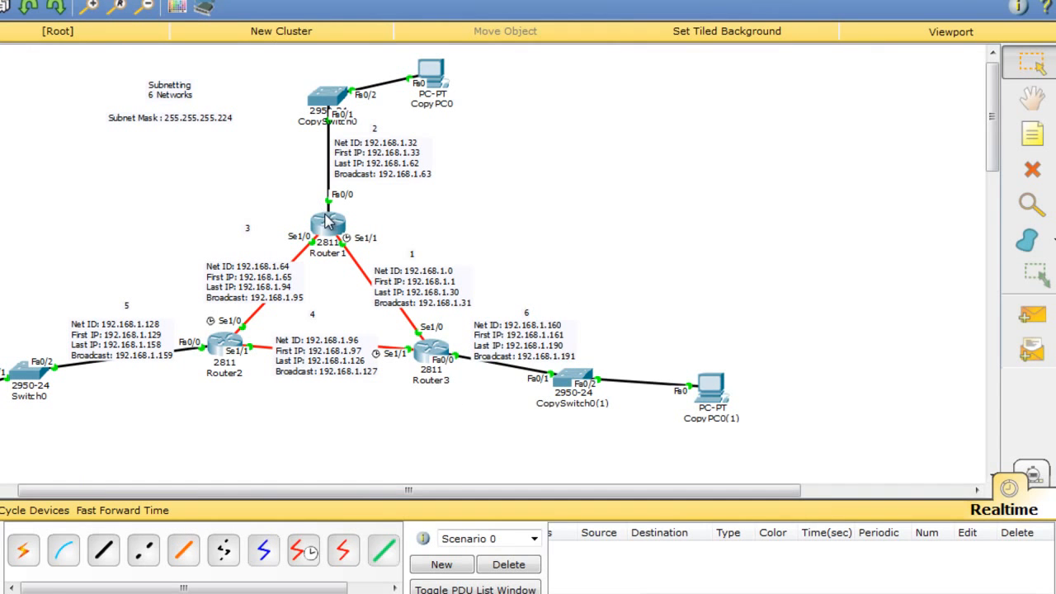
On Router1's CLI, leave interface mode and start RIP routing at version 2.
click(327, 221)
key(Return)
key(Return)
key(Return)
text(eiit)
key(Return)
key(Return)
key(Return)
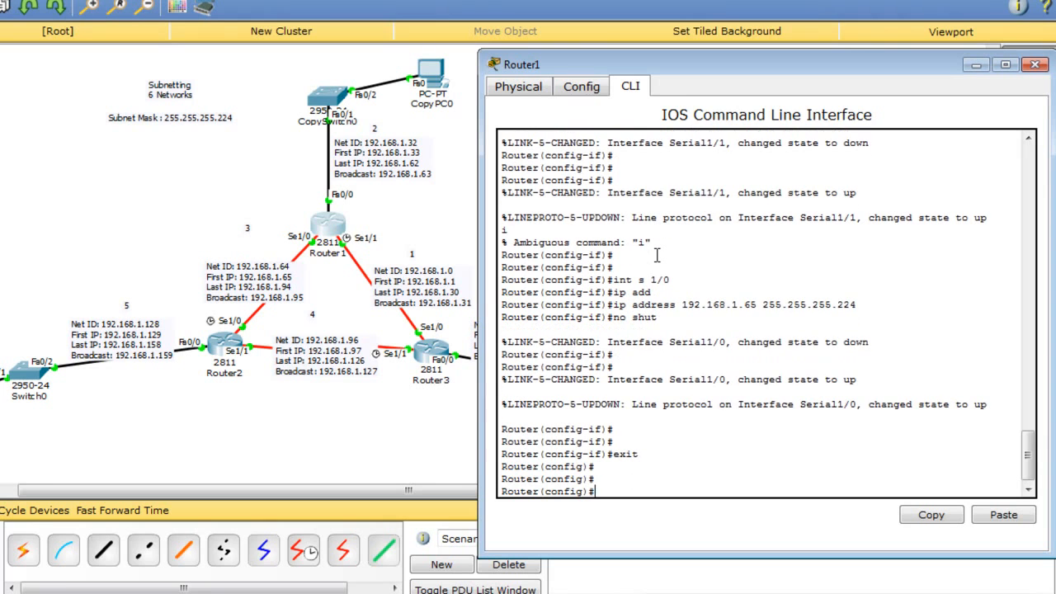
text(router rip)
key(Return)
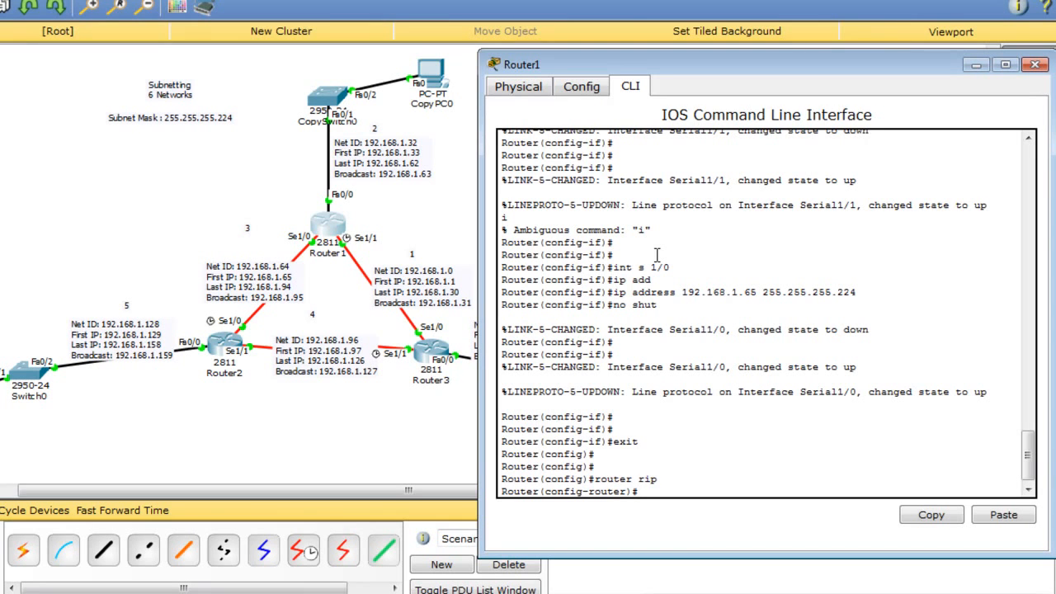
text(ver)
key(Tab)
text(2)
key(Return)
Advertise networks 192.168.1.0, 192.168.1.32 and 192.168.1.64 in Router1's RIP.
text(net)
key(Tab)
text(192.168.)
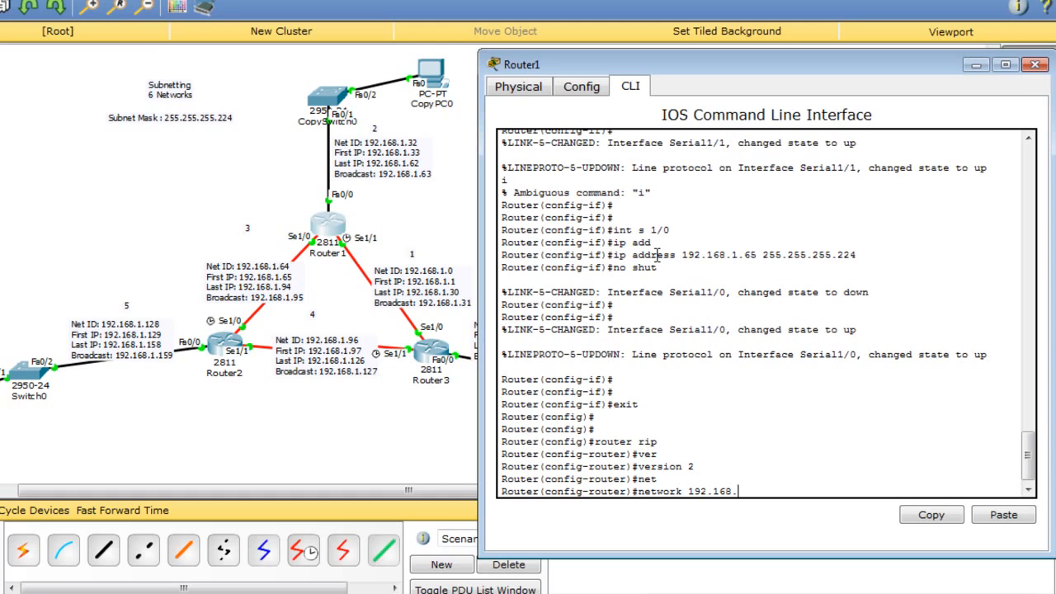
text(1.0)
key(Return)
key(Up)
key(BackSpace)
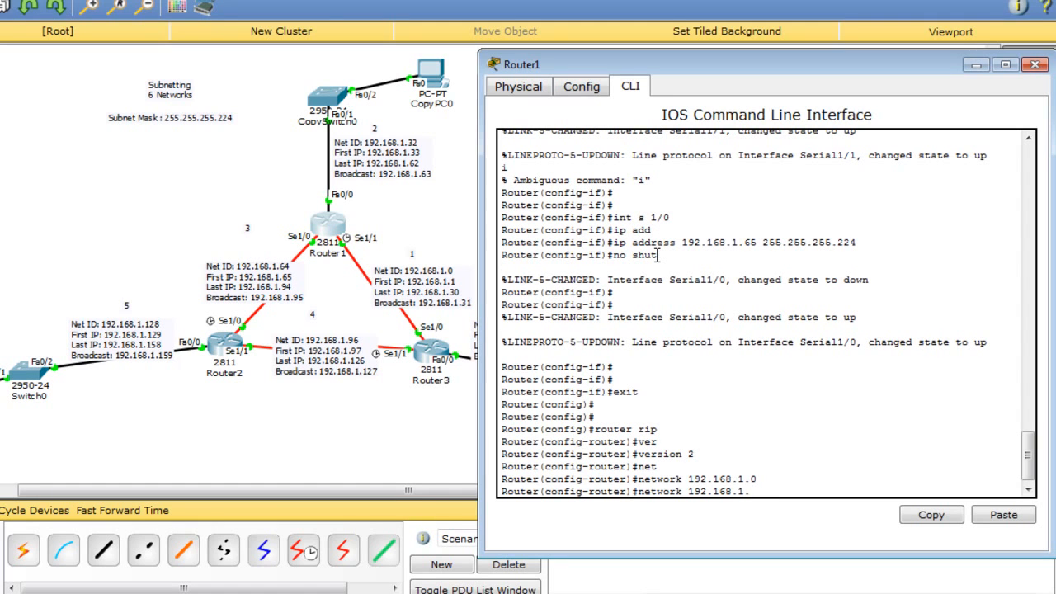
text(32)
key(Return)
key(Up)
key(BackSpace)
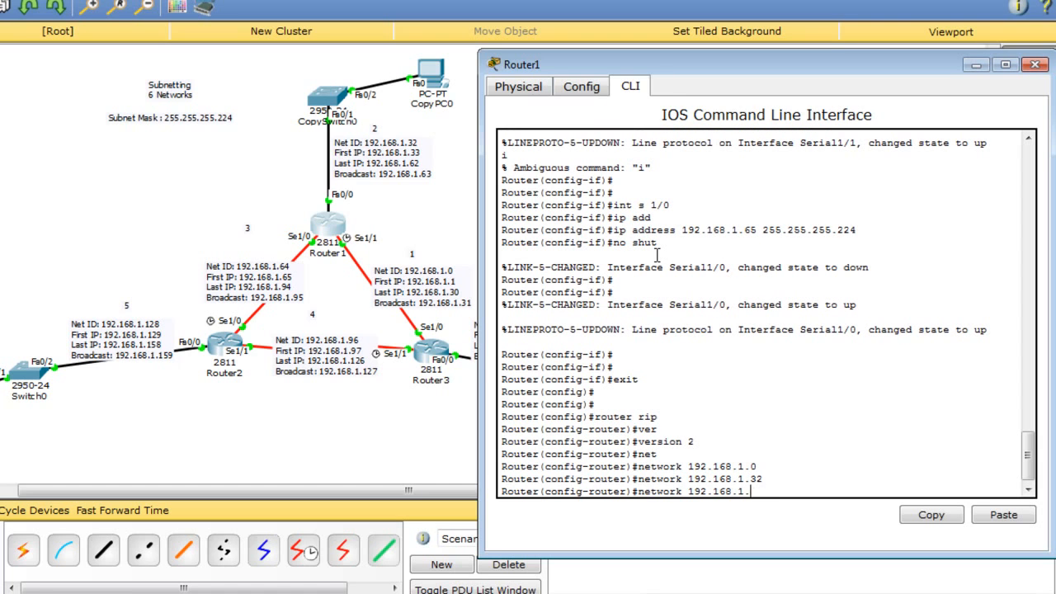
text(64)
key(Return)
Add RIP networks 192.168.1.96, 192.168.1.128 and 192.168.1.160 on Router1.
key(Up)
key(BackSpace)
key(BackSpace)
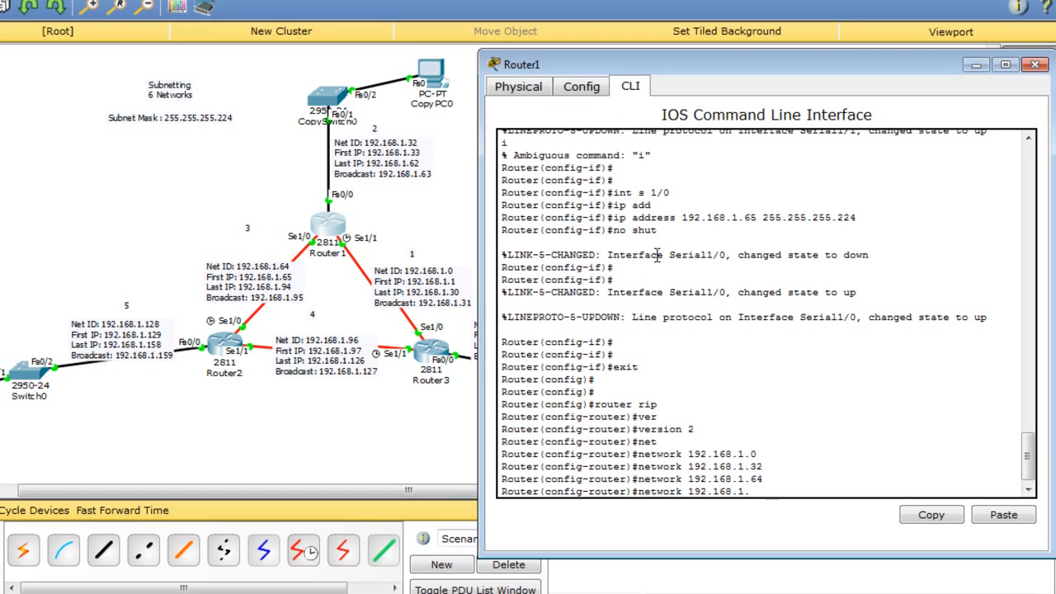
text(96)
key(Return)
key(Up)
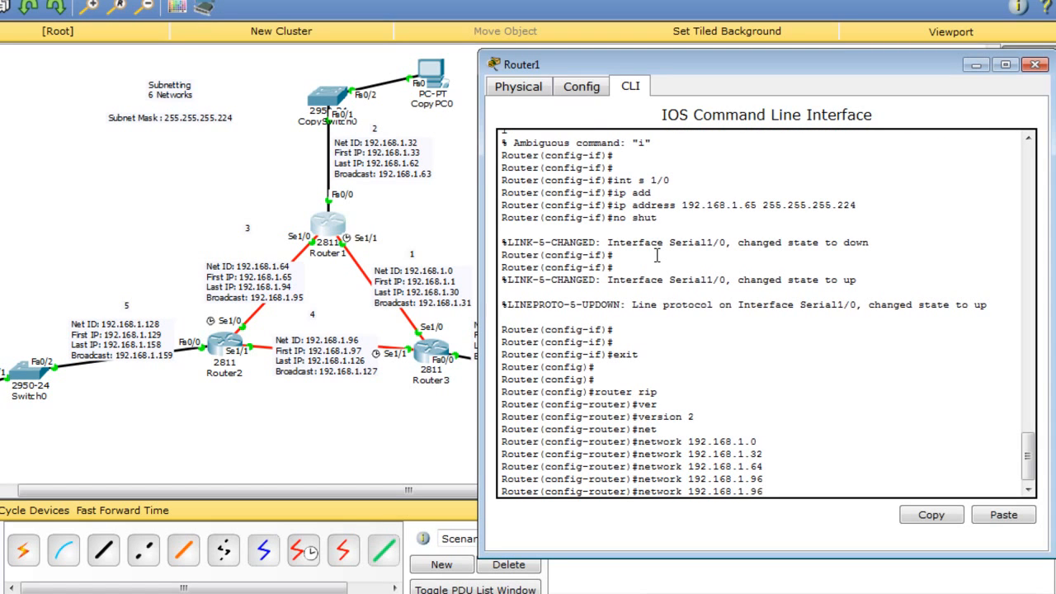
text(128)
key(Return)
key(Up)
key(BackSpace)
key(BackSpace)
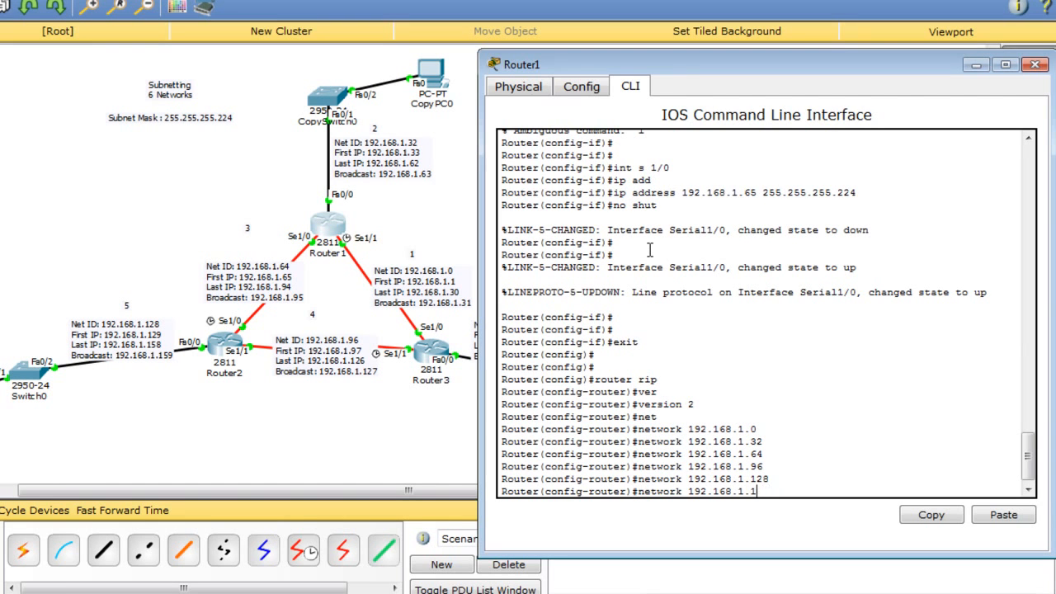
drag(675, 73, 785, 100)
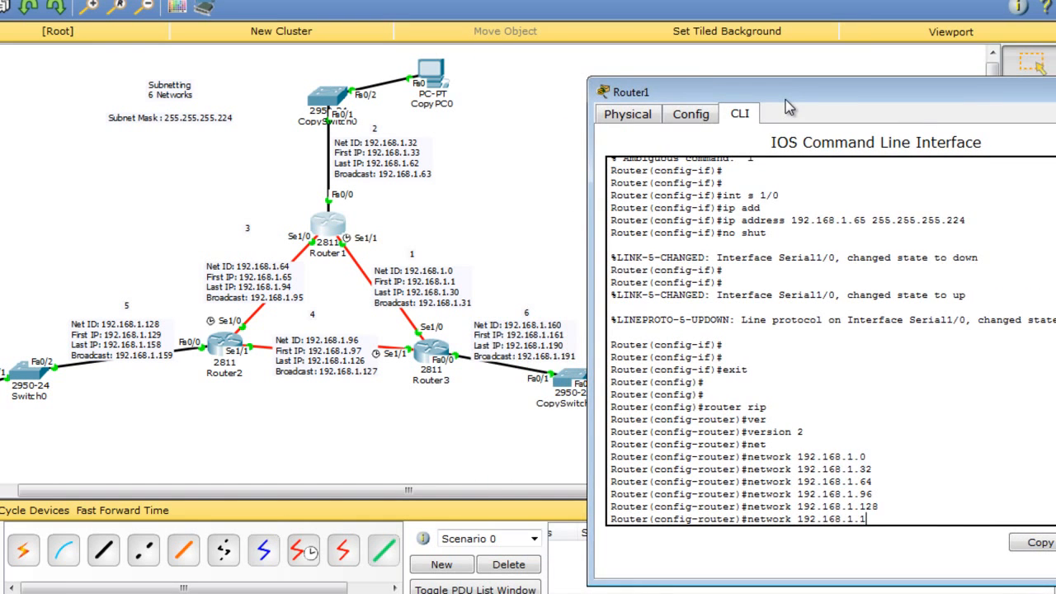
text(60)
key(Return)
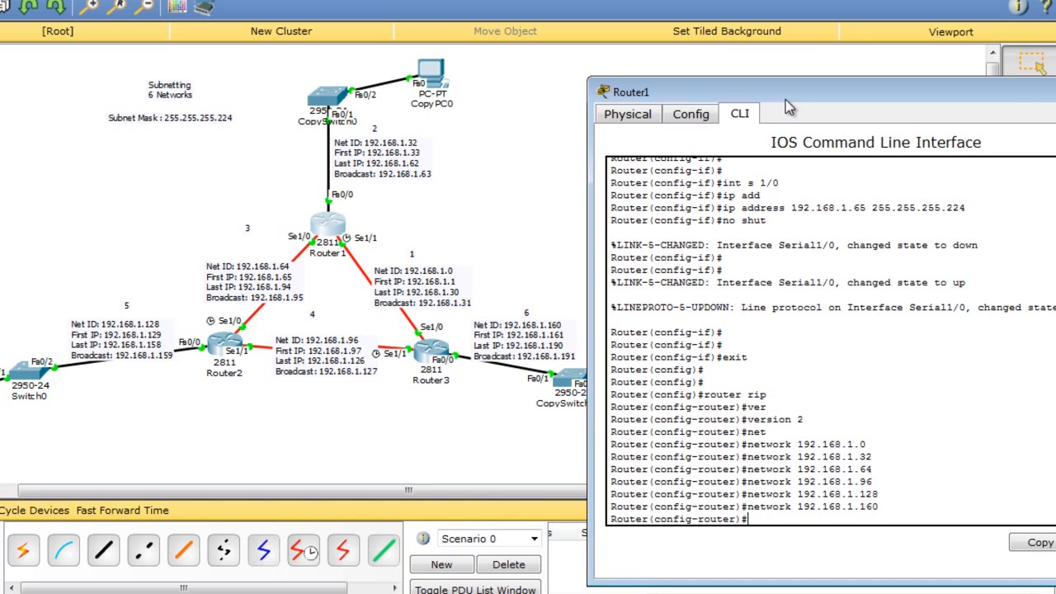
On Router3's CLI, exit interface mode and enable RIP version 2.
click(439, 351)
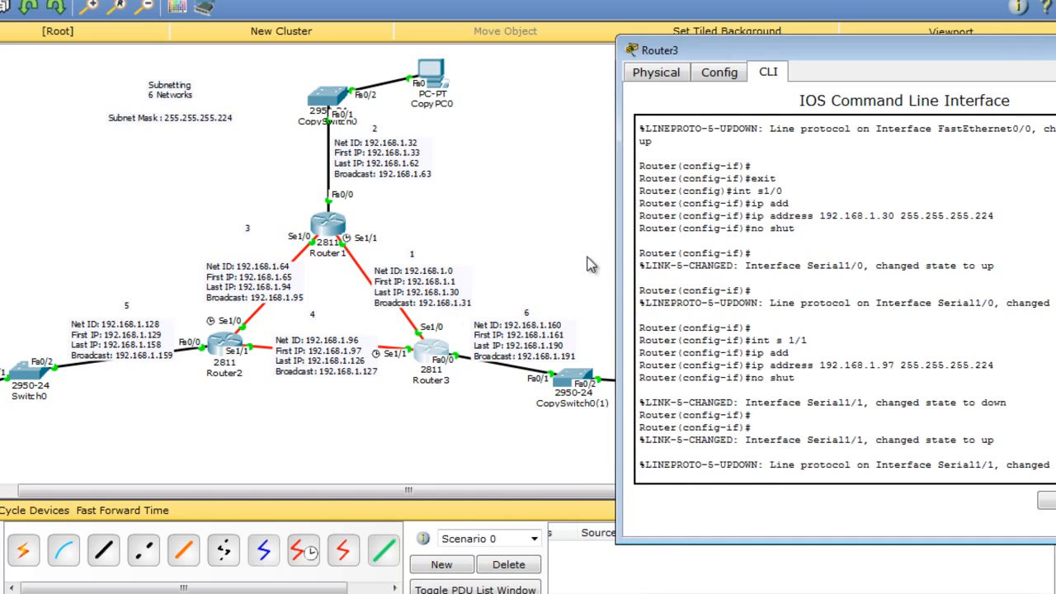
key(Return)
key(Return)
text(exit)
key(Return)
key(Return)
text(int fa 0)
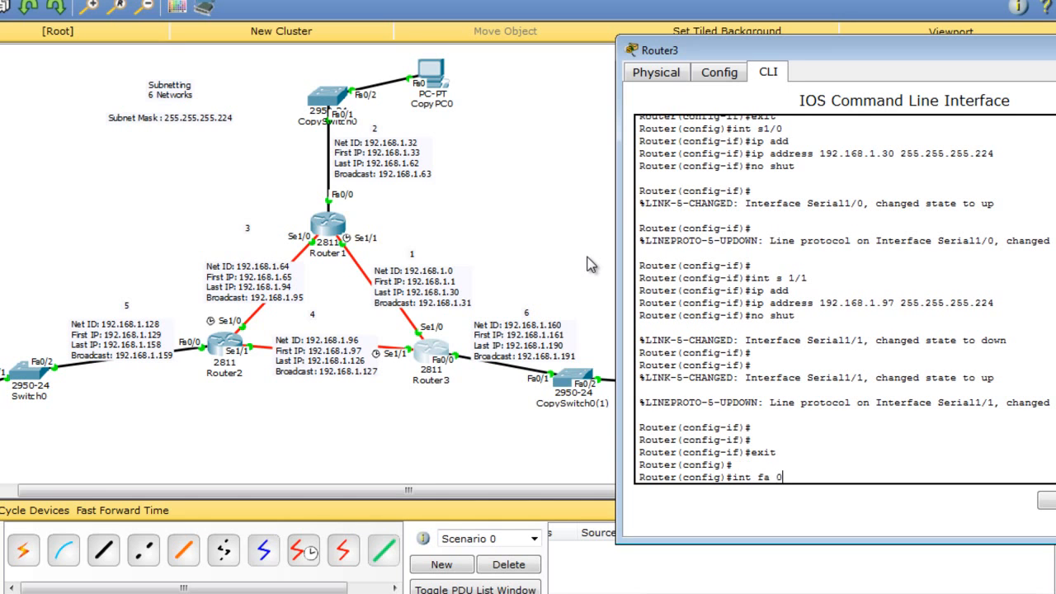
key(BackSpace)
key(BackSpace)
key(BackSpace)
key(BackSpace)
key(BackSpace)
key(BackSpace)
text(router rip)
key(Return)
text(ver)
key(Tab)
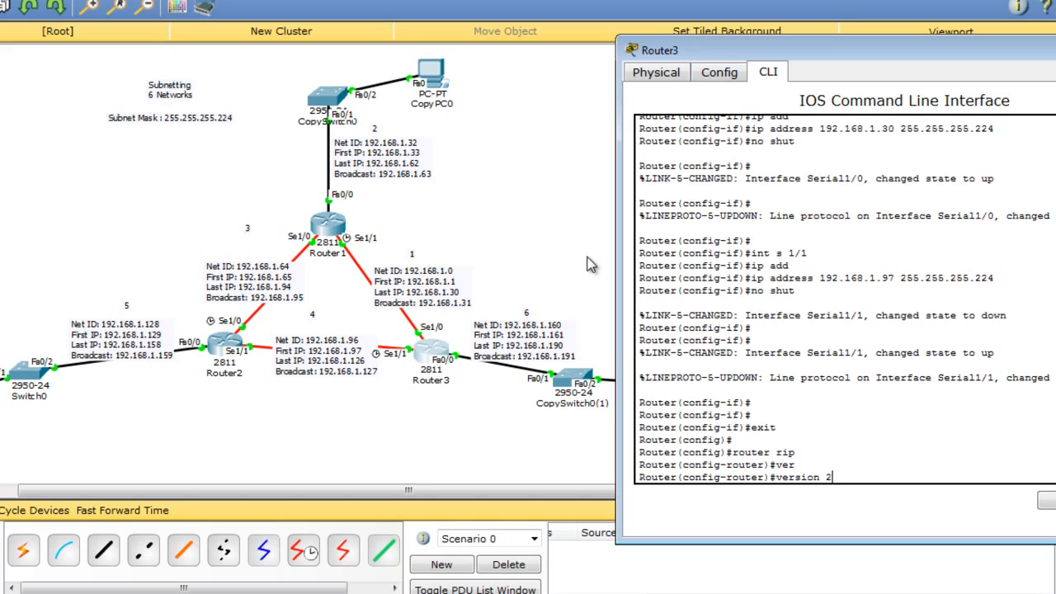
text(2)
key(Return)
Advertise networks 192.168.1.0, 192.168.1.32 and 192.168.1.64 in Router3's RIP.
text(net)
key(Tab)
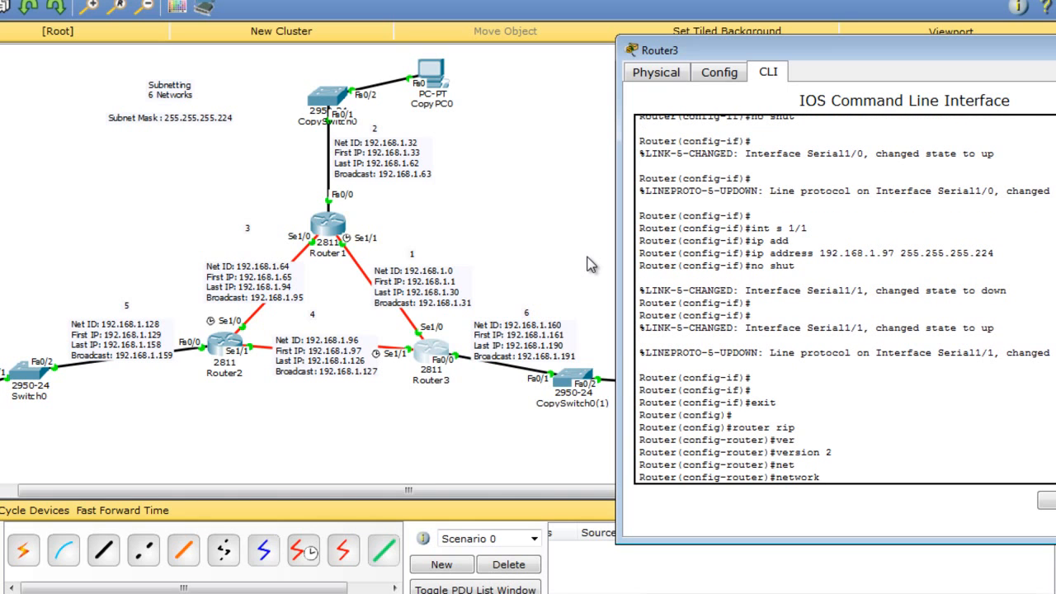
text(129.1)
key(BackSpace)
key(BackSpace)
key(BackSpace)
key(BackSpace)
text(92.168.1.0)
key(Return)
key(Up)
key(BackSpace)
text(32)
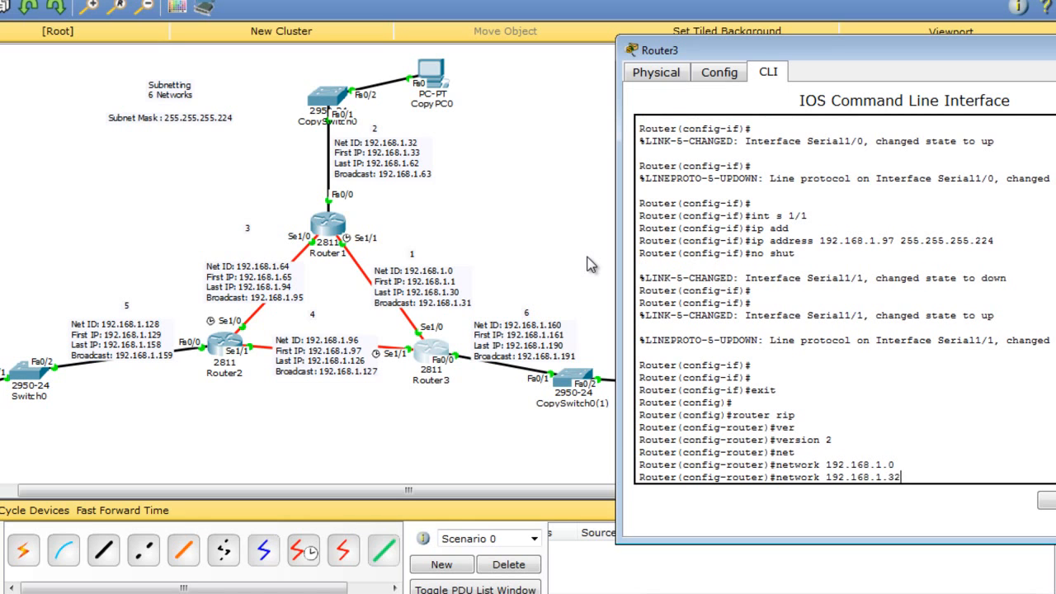
key(Return)
key(Up)
key(BackSpace)
key(BackSpace)
text(64)
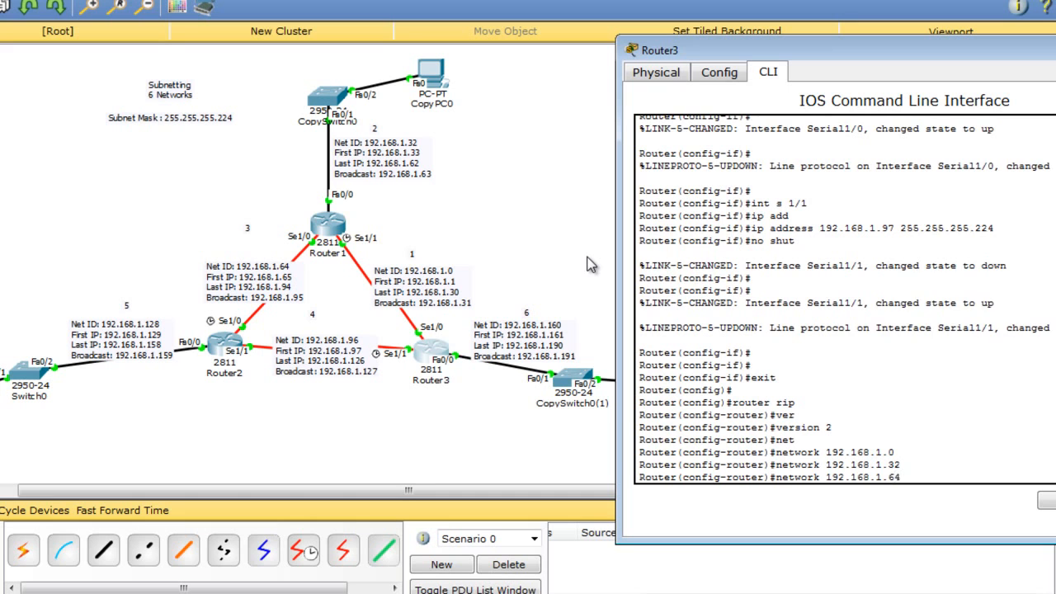
key(Return)
Add Router3 RIP networks 192.168.1.96, .128 and .160 and turn off auto-summary.
key(Up)
key(BackSpace)
key(BackSpace)
text(96)
key(Return)
key(Up)
key(BackSpace)
key(BackSpace)
text(12)
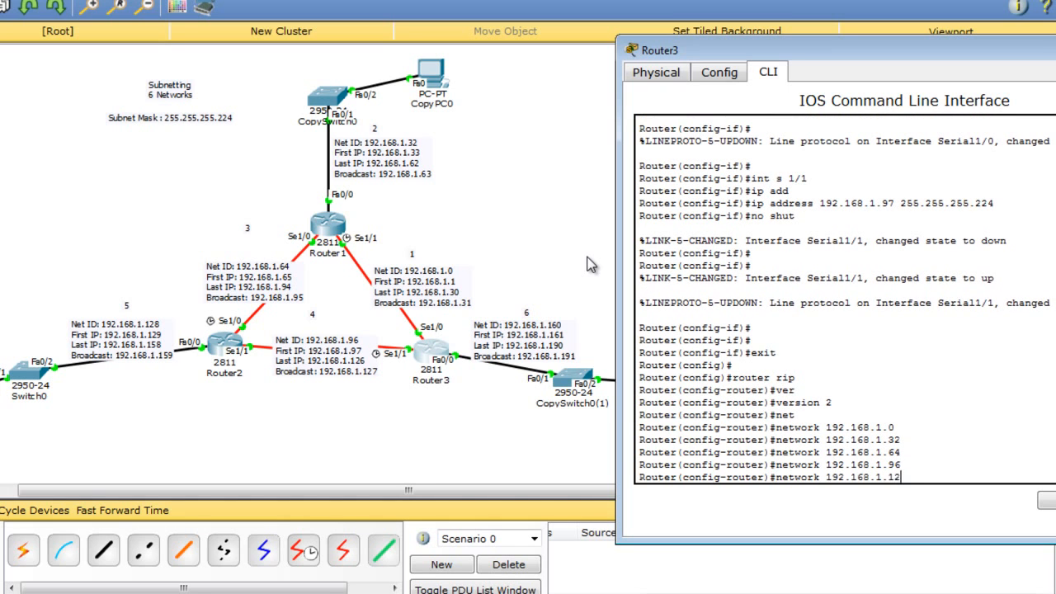
text(8)
key(Return)
key(Up)
key(BackSpace)
key(BackSpace)
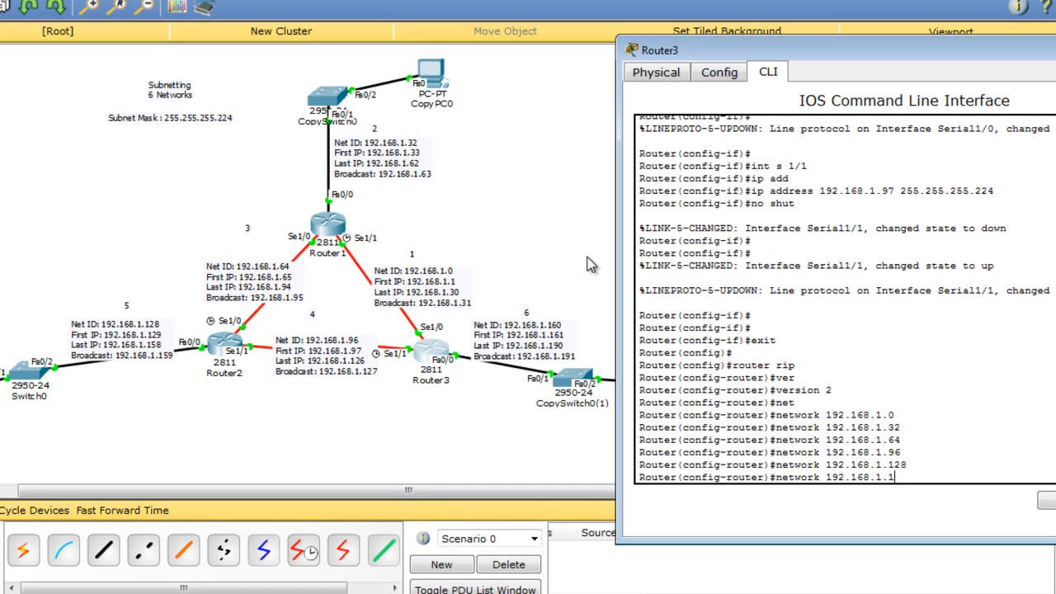
key(Return)
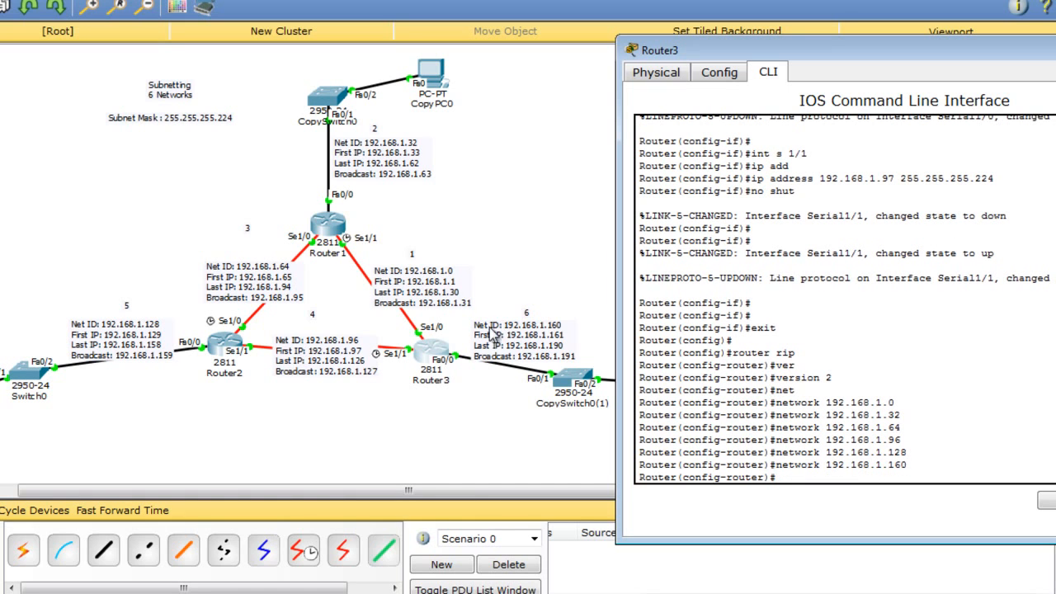
text(no auto summary)
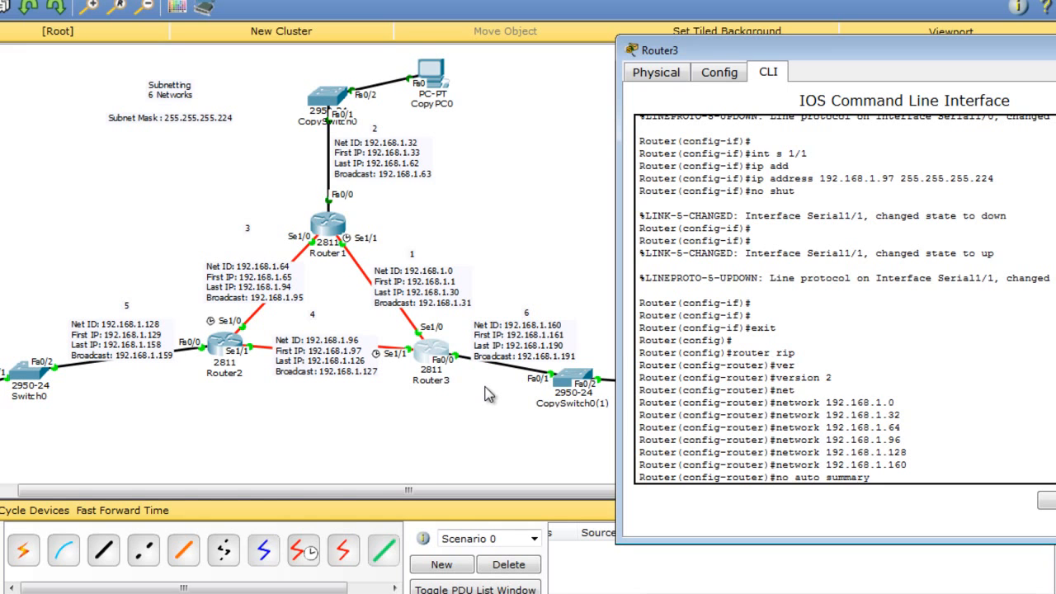
key(Return)
click(338, 226)
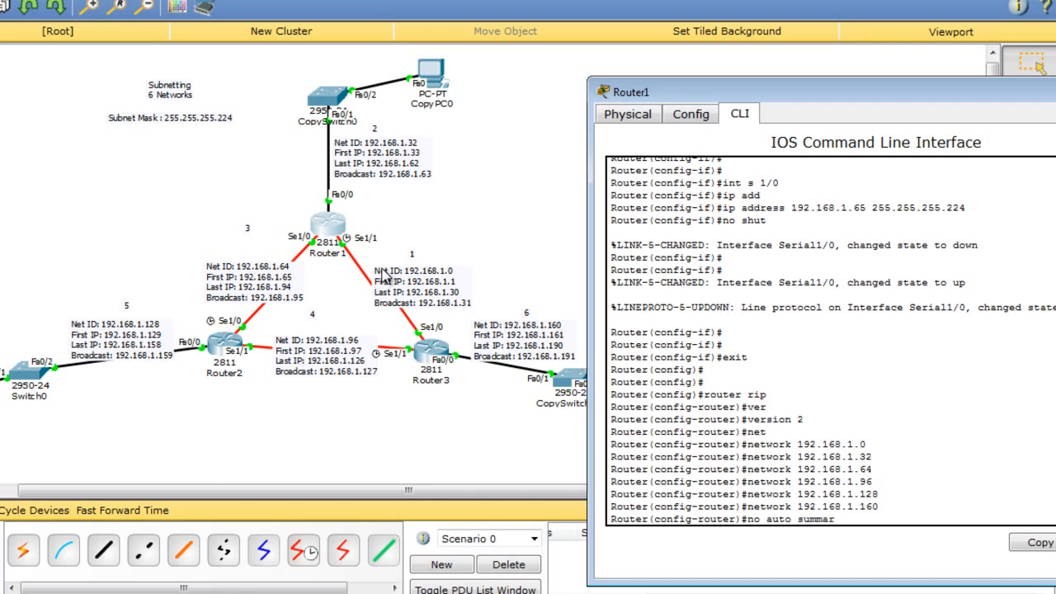
On Router2's CLI, leave interface mode and enable RIP version 2.
click(230, 342)
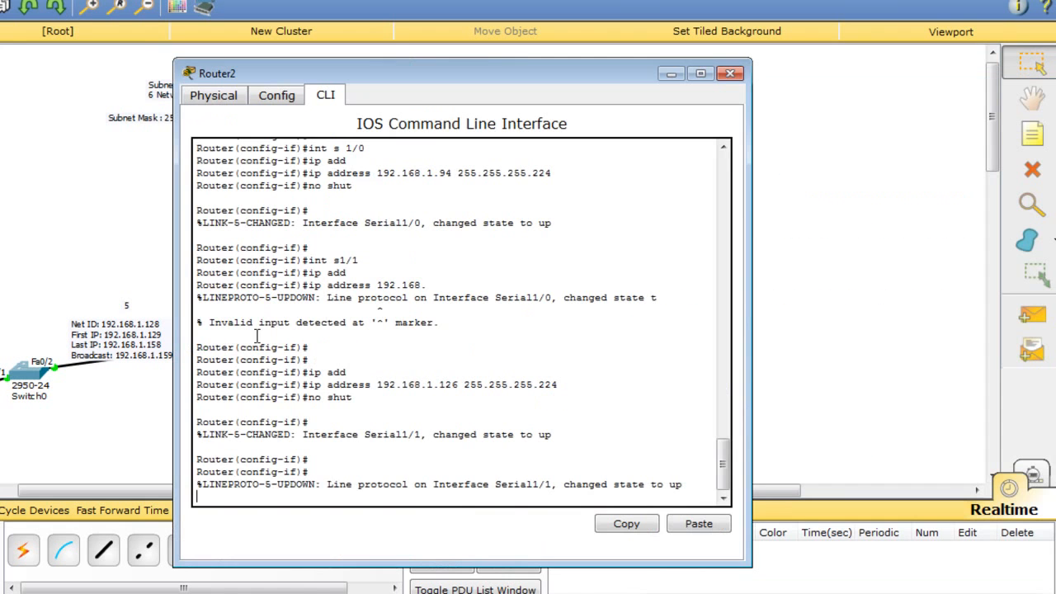
drag(420, 75, 838, 70)
text(exit)
key(Return)
key(Return)
key(Return)
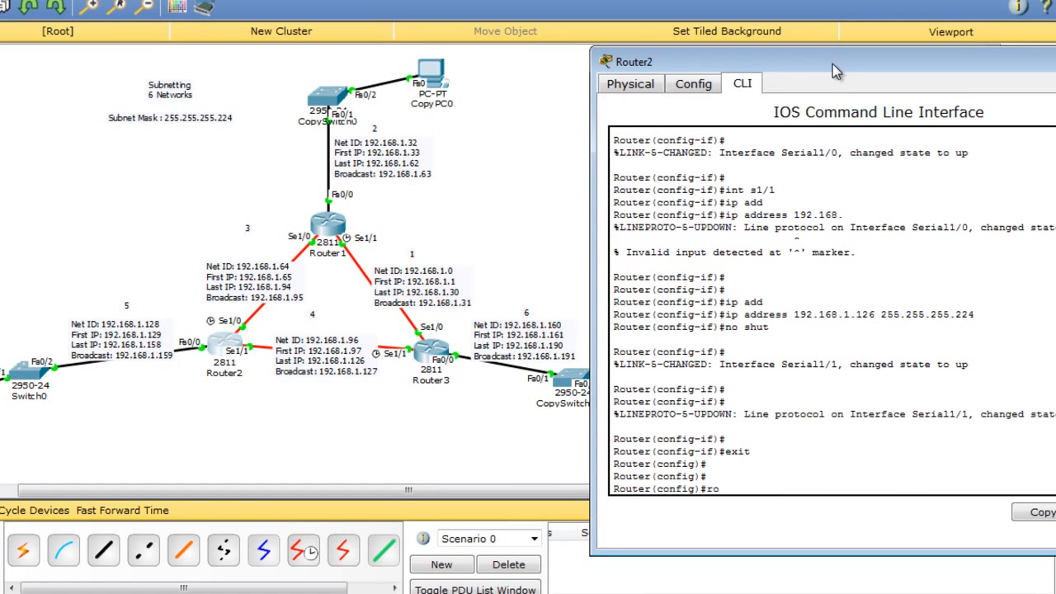
text(router rip)
key(Return)
text(vet)
key(Tab)
key(BackSpace)
text(r)
key(Tab)
text(2)
key(Return)
Advertise networks 192.168.1.0, 192.168.1.32 and 192.168.1.64 in Router2's RIP.
key(Return)
text(net)
key(Tab)
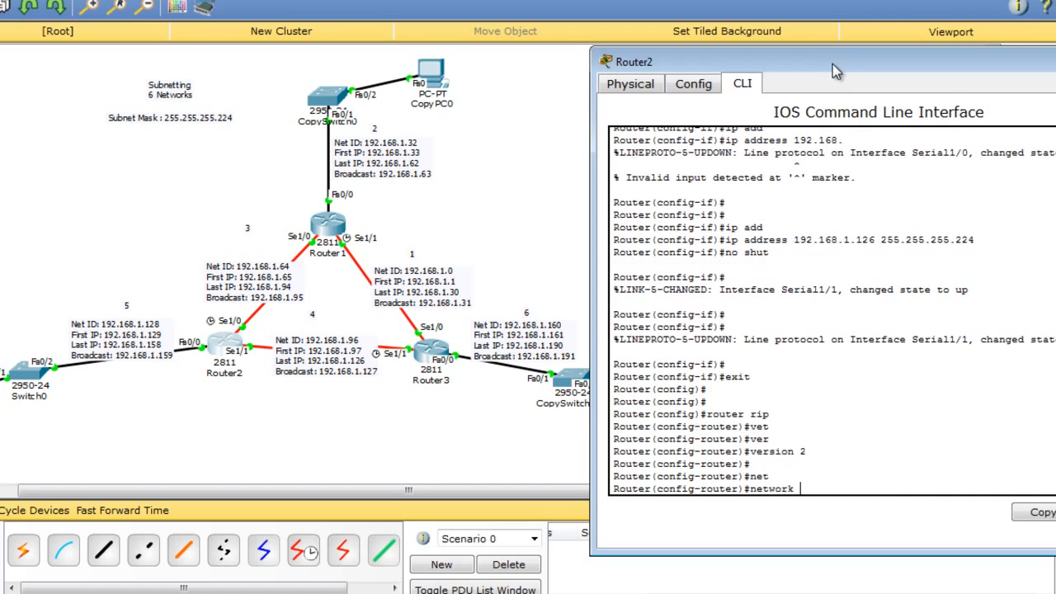
text(192.168.1.0)
key(Return)
key(Up)
key(BackSpace)
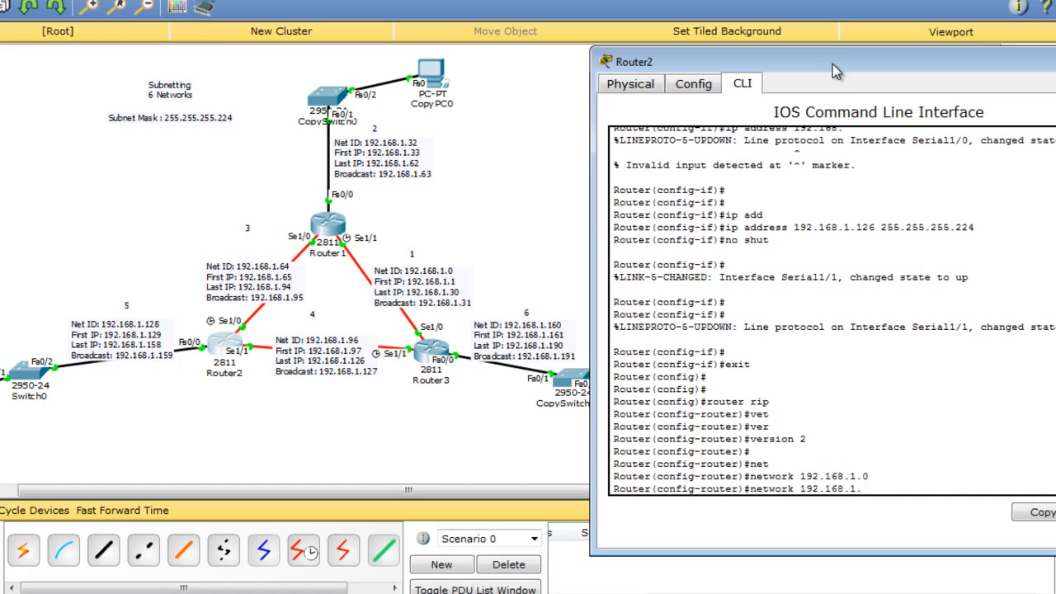
text(32)
key(Return)
key(Up)
text(64)
key(Return)
Add Router2 RIP networks 192.168.1.96, .128 and .160, disable auto-summary, and close the CLI.
key(Up)
key(BackSpace)
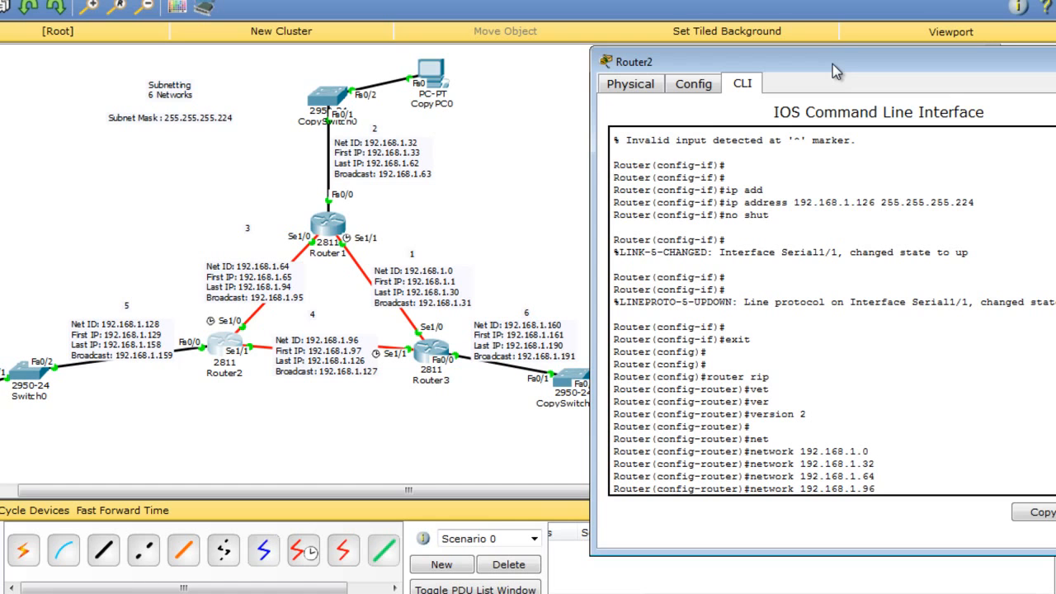
key(Return)
key(Up)
text(128)
key(Return)
key(Up)
key(BackSpace)
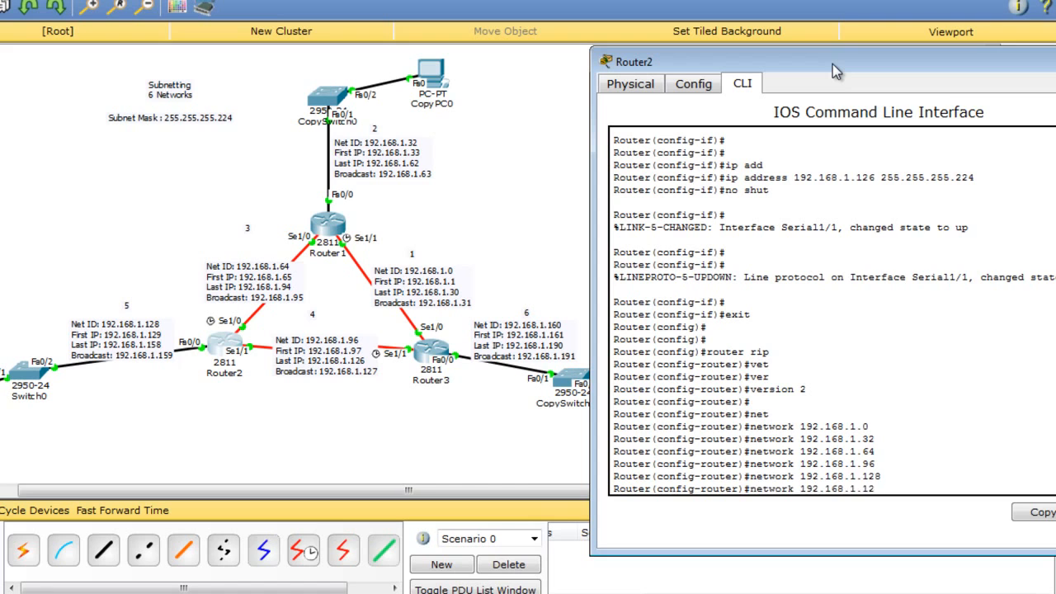
text(60)
key(Return)
key(Return)
text(no autp)
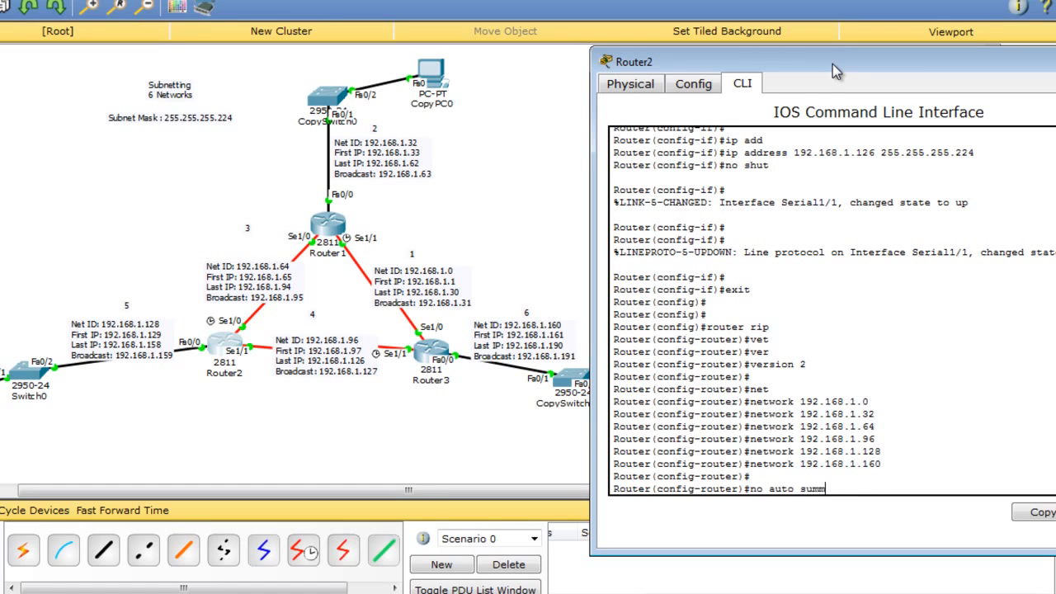
key(Return)
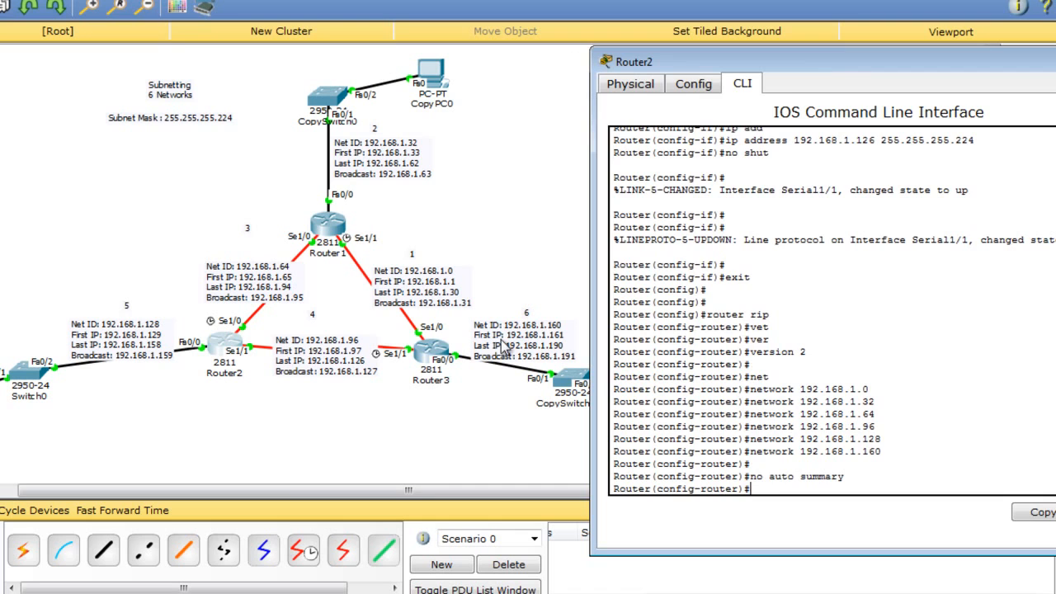
click(283, 451)
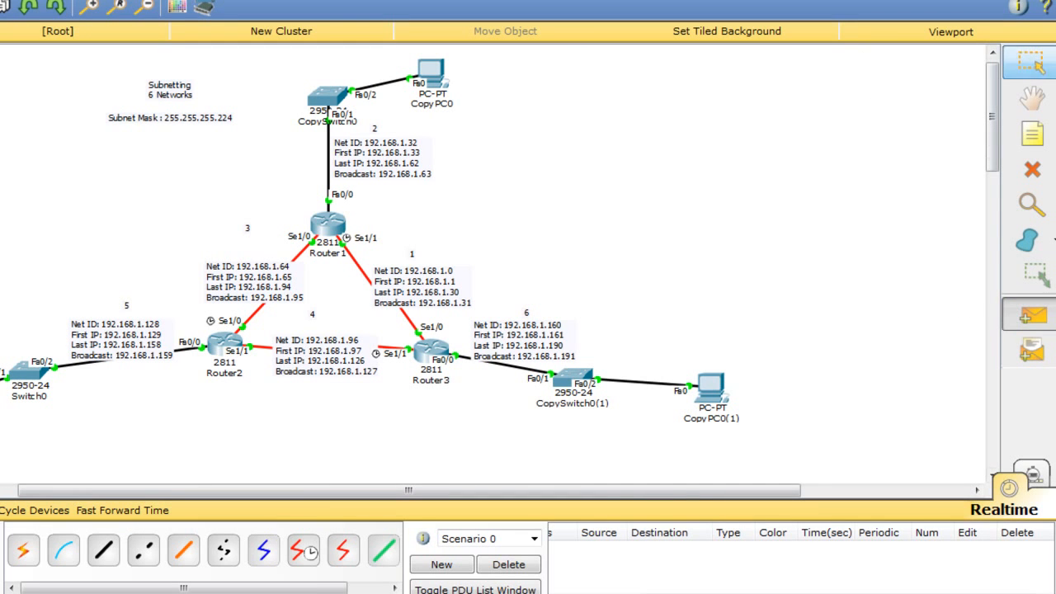
Give CopyPC0 IP 192.168.1.34, mask 255.255.255.224 and gateway 192.168.1.33.
click(446, 76)
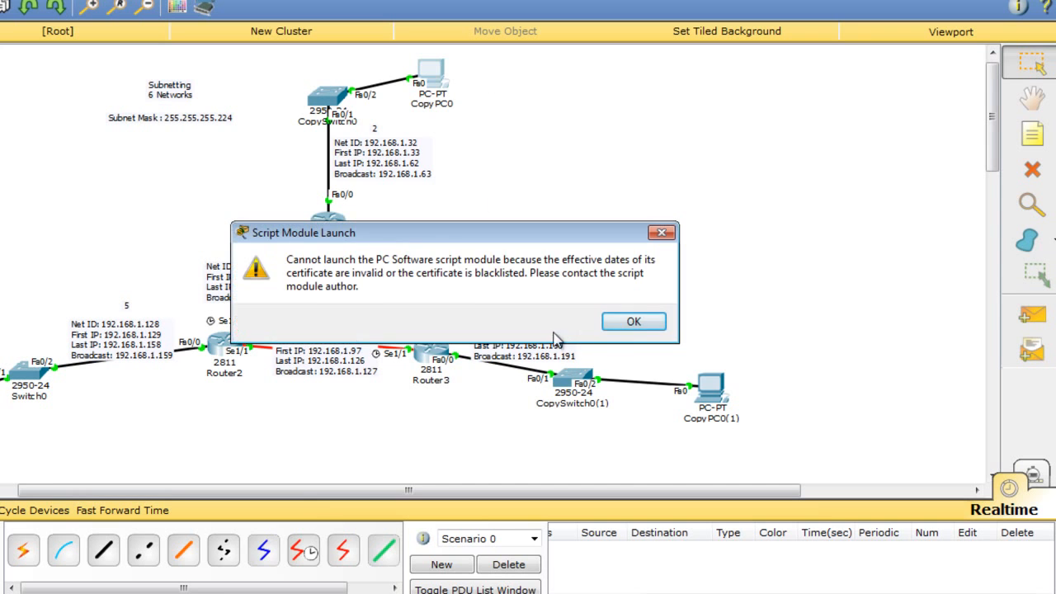
click(632, 321)
drag(446, 66, 860, 44)
click(758, 68)
click(648, 153)
click(791, 165)
text(192.168.1.3)
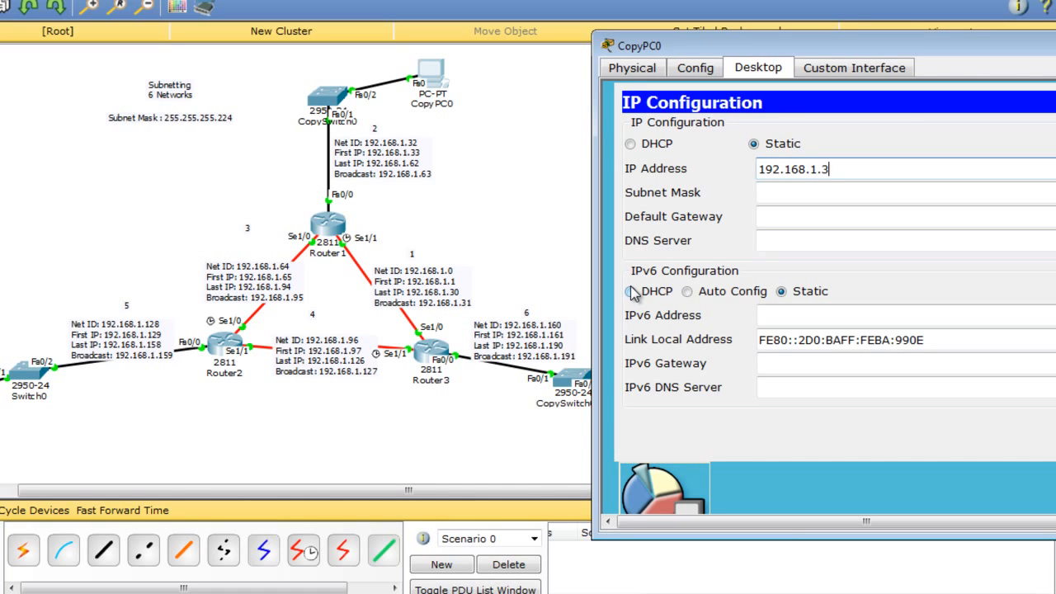
click(792, 191)
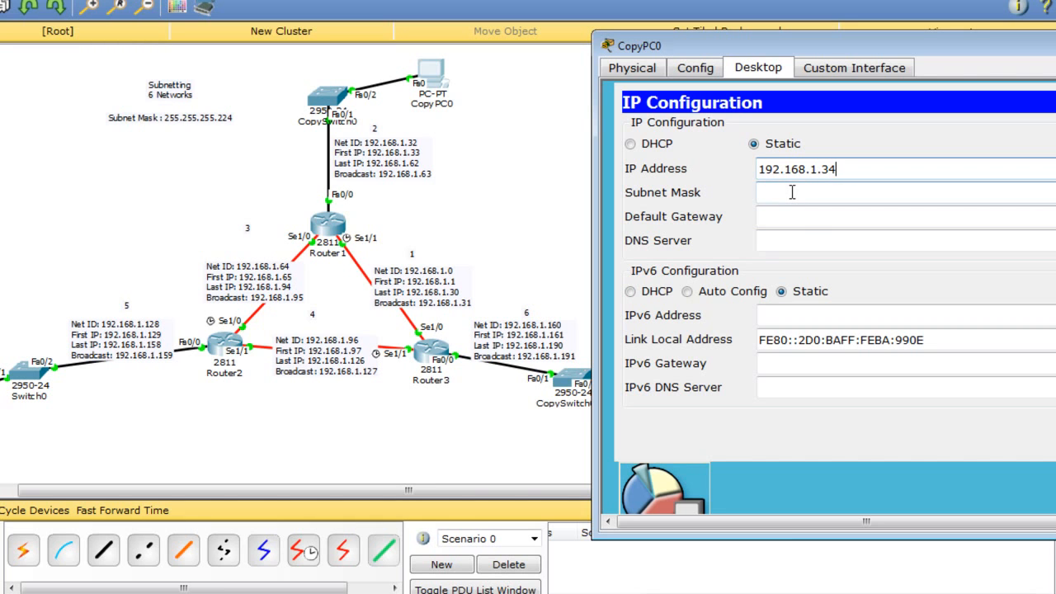
click(792, 191)
drag(849, 198, 840, 199)
text(224)
click(807, 221)
text(192.168.1.33)
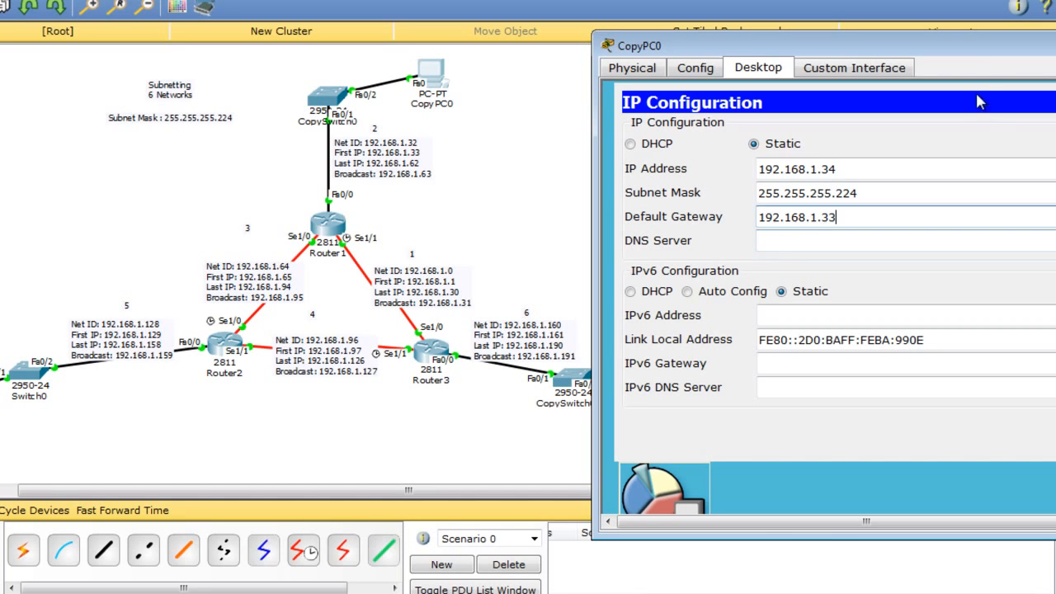
drag(981, 50, 774, 0)
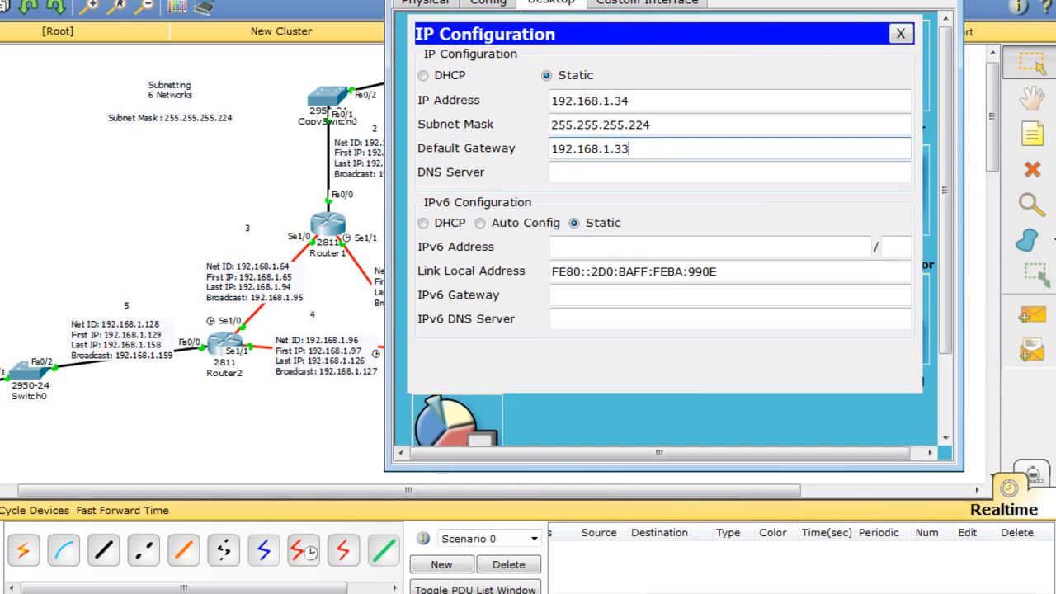
click(941, 0)
Give CopyPC0(1) IP 192.168.1.162, mask 255.255.255.224 and gateway 192.168.1.161.
click(714, 381)
drag(551, 63, 1033, 85)
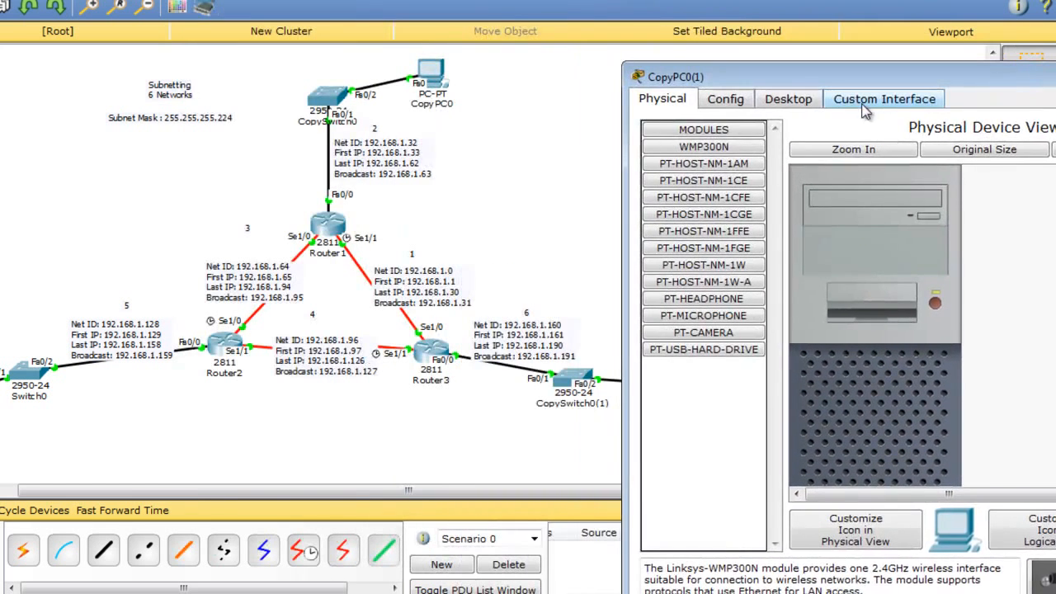
click(788, 99)
click(722, 144)
click(793, 199)
text(192.168.1.16)
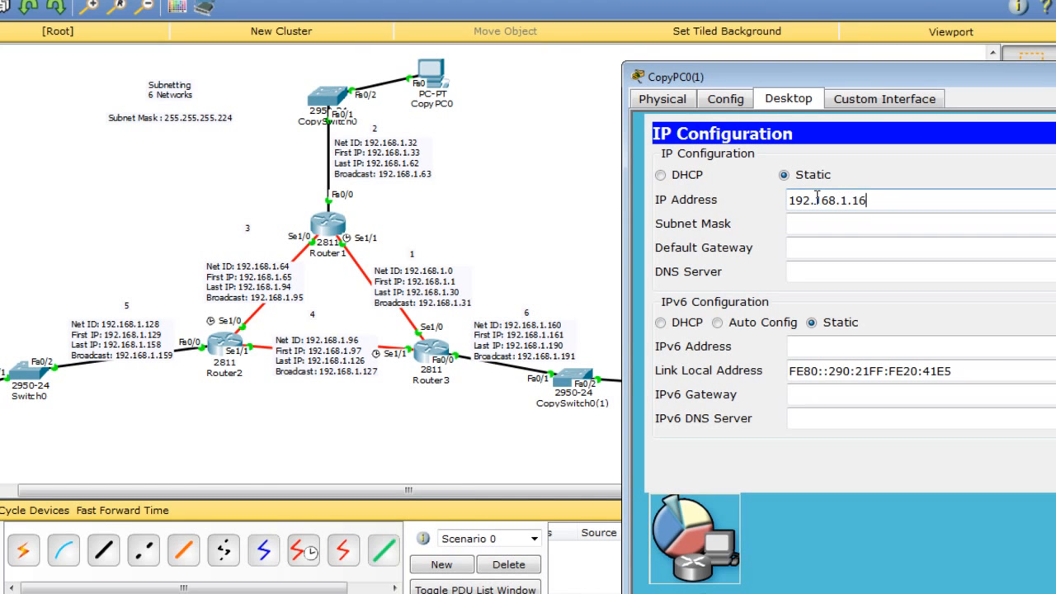
key(Tab)
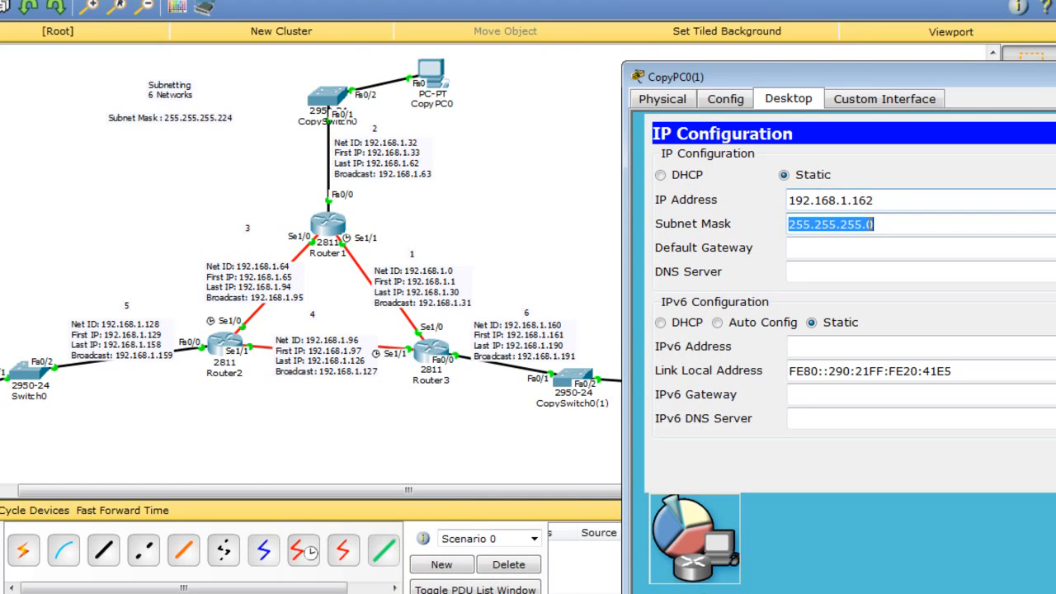
click(871, 224)
text(224)
click(867, 244)
text(192.16)
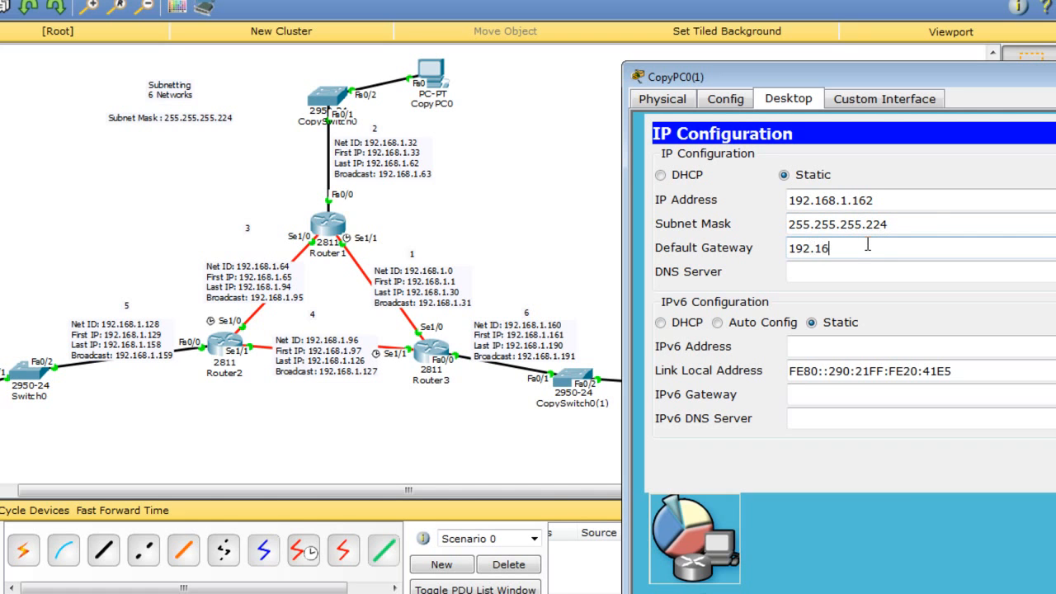
text(8.1.16)
drag(956, 81, 723, 59)
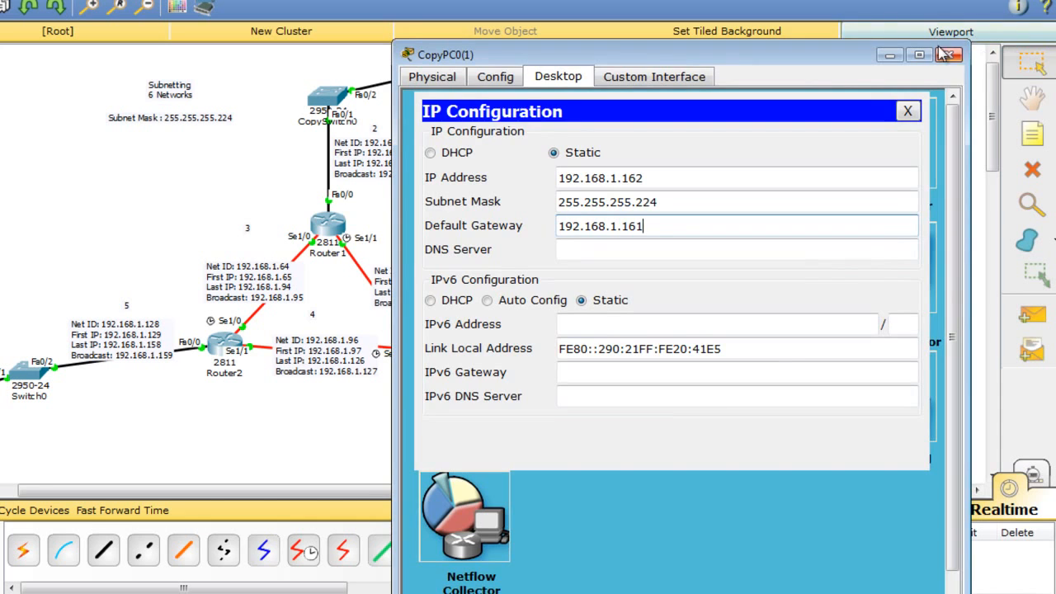
click(941, 52)
Give PC0 IP 192.168.1.130, mask 255.255.255.224 and gateway 192.168.1.129.
click(430, 73)
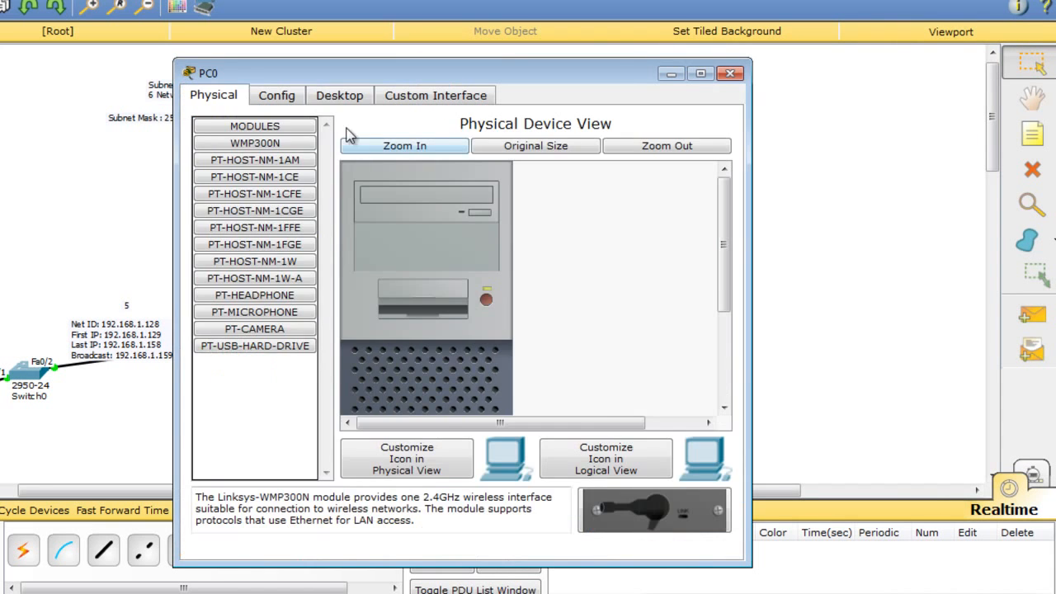
click(340, 96)
click(307, 149)
click(373, 198)
text(192.16)
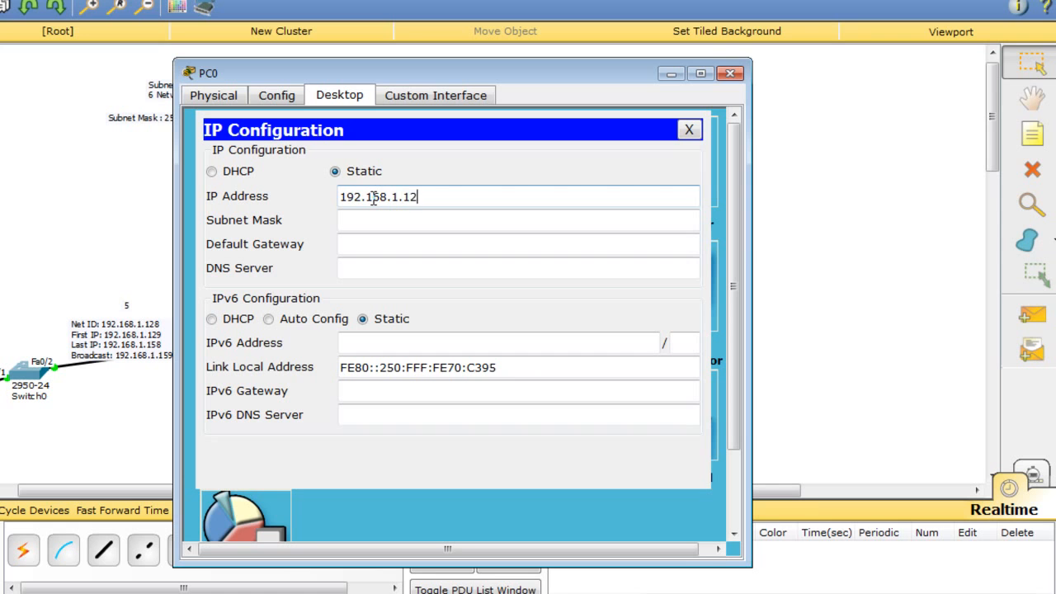
text(8.1.130)
key(BackSpace)
text(30)
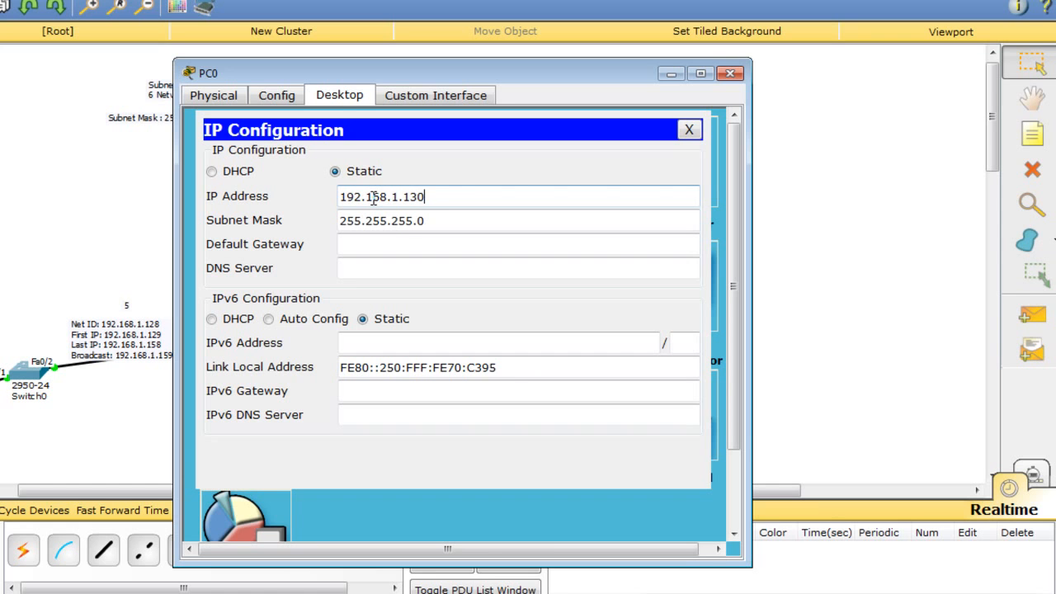
drag(417, 221, 432, 221)
text(224)
click(429, 240)
text(192.168.1.129)
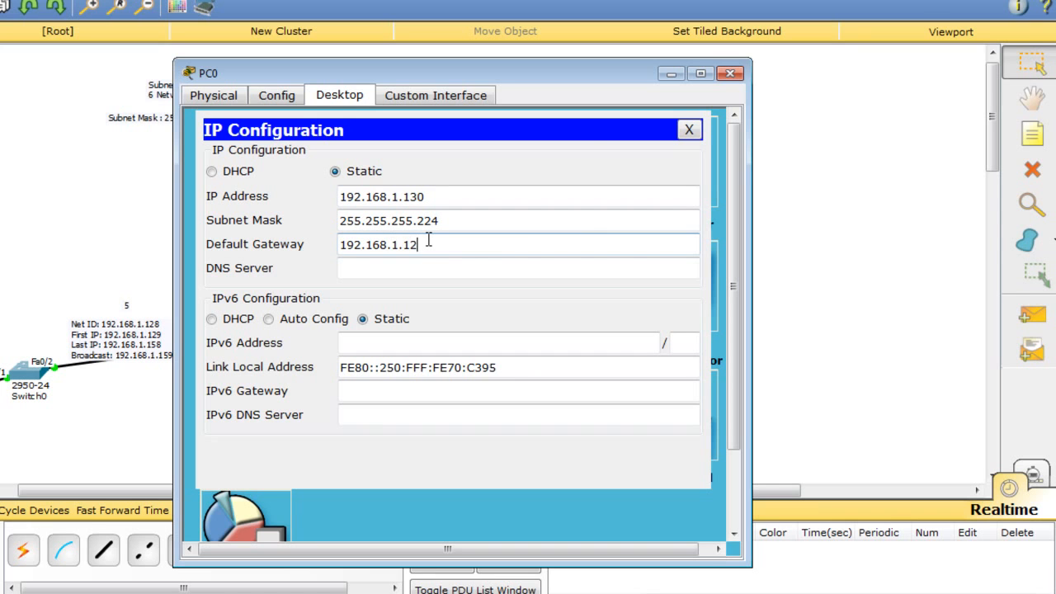
click(731, 74)
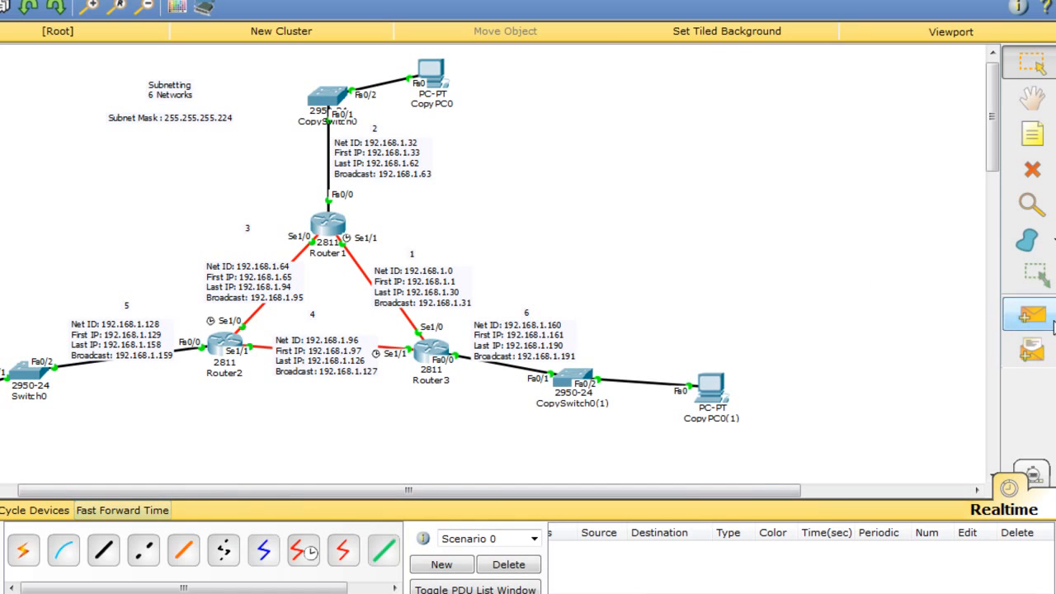
Ping CopyPC0 and PC0 from CopyPC0(1) with simple PDUs, clearing each result.
click(1032, 315)
click(722, 396)
click(430, 73)
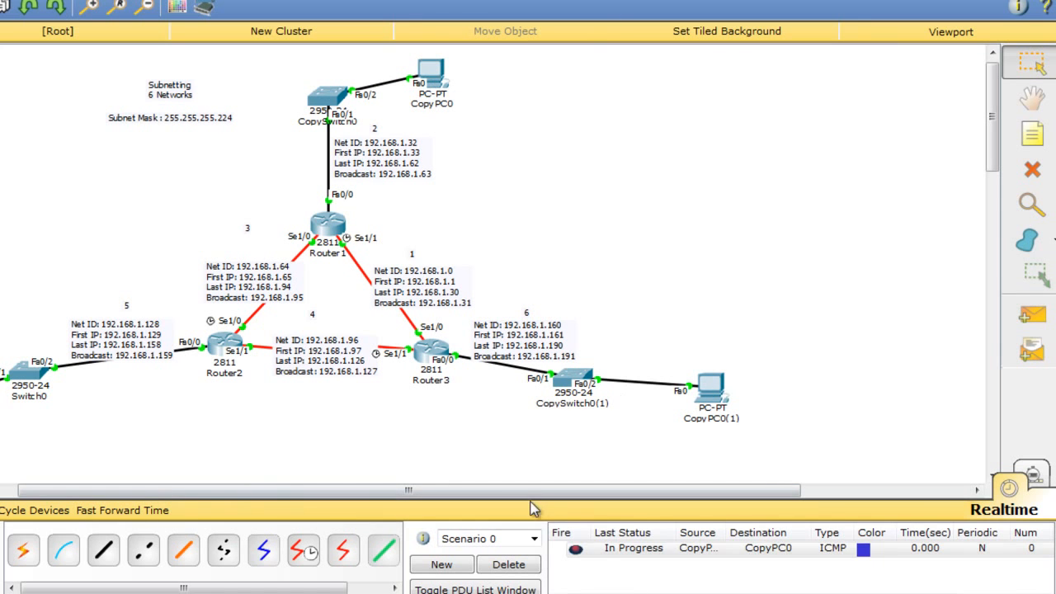
click(508, 566)
click(1031, 315)
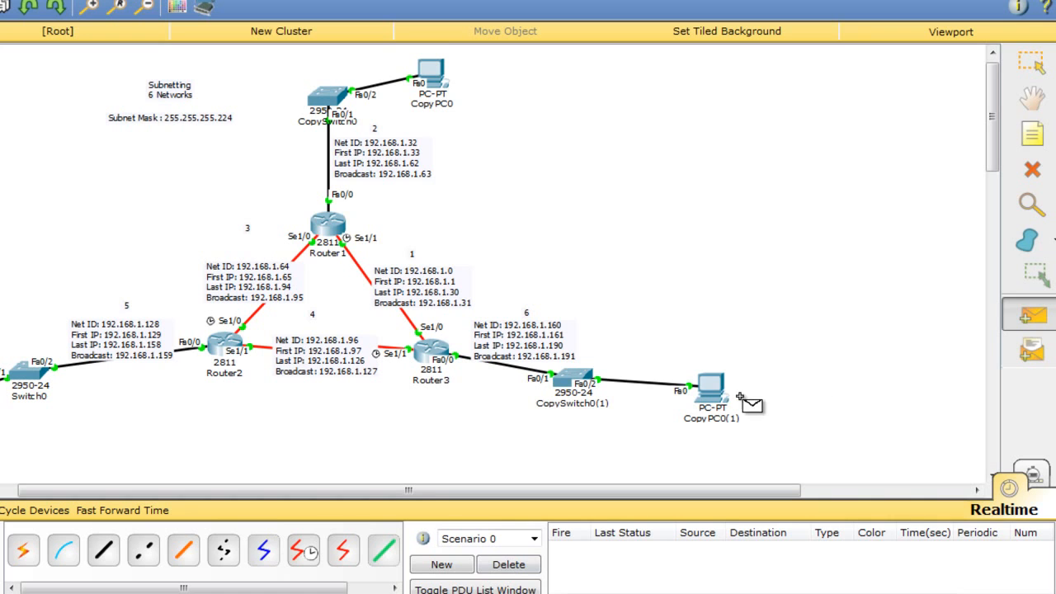
click(703, 378)
click(434, 74)
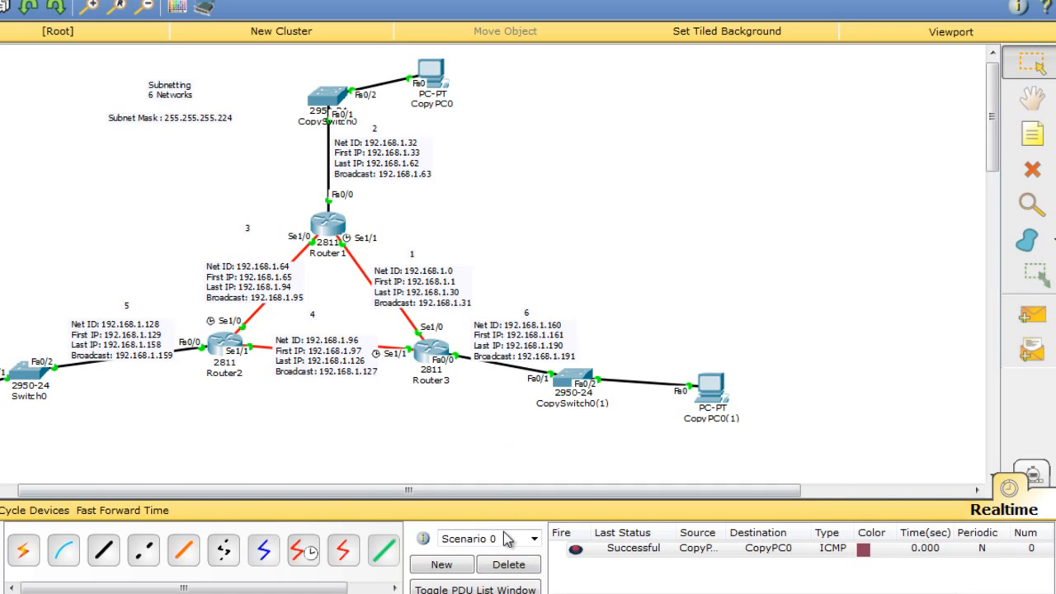
click(509, 564)
click(1031, 315)
click(713, 386)
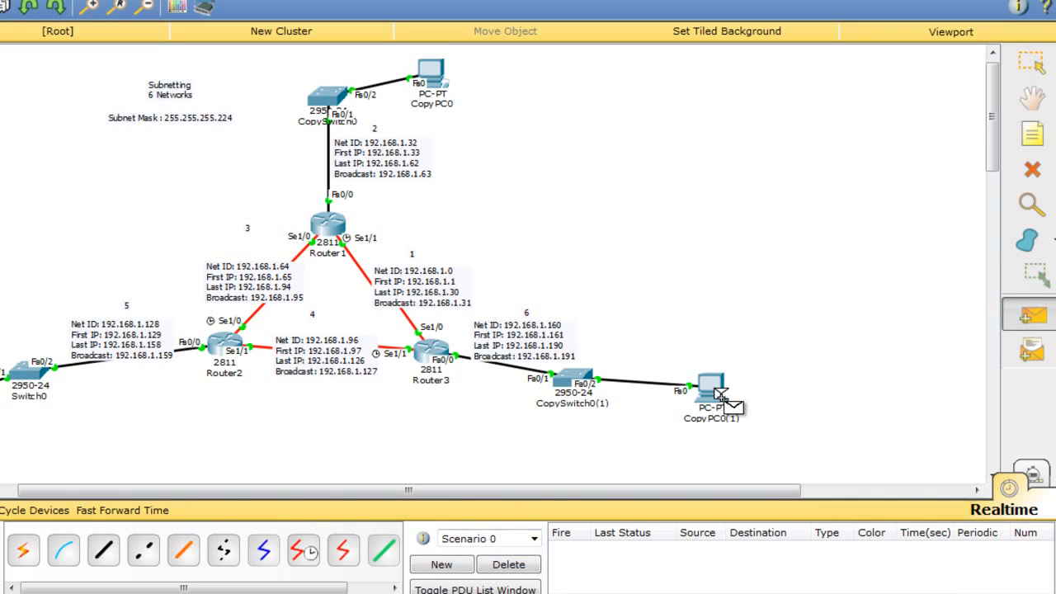
click(8, 376)
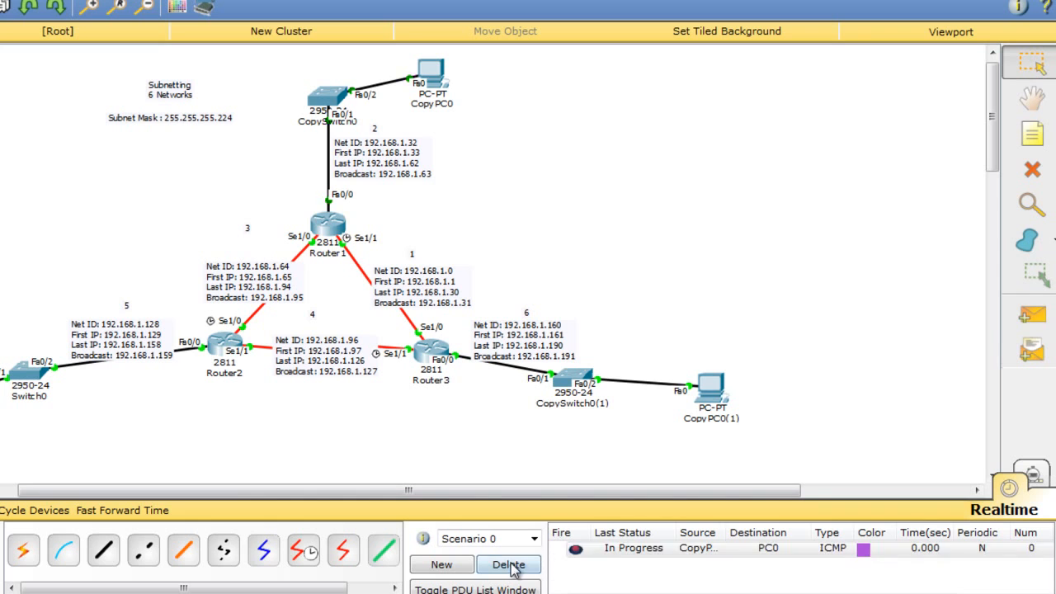
click(509, 565)
Run more test pings: PC0 to CopyPC0, CopyPC0(1) to Router1, Router3 to PC0.
click(1031, 315)
click(713, 387)
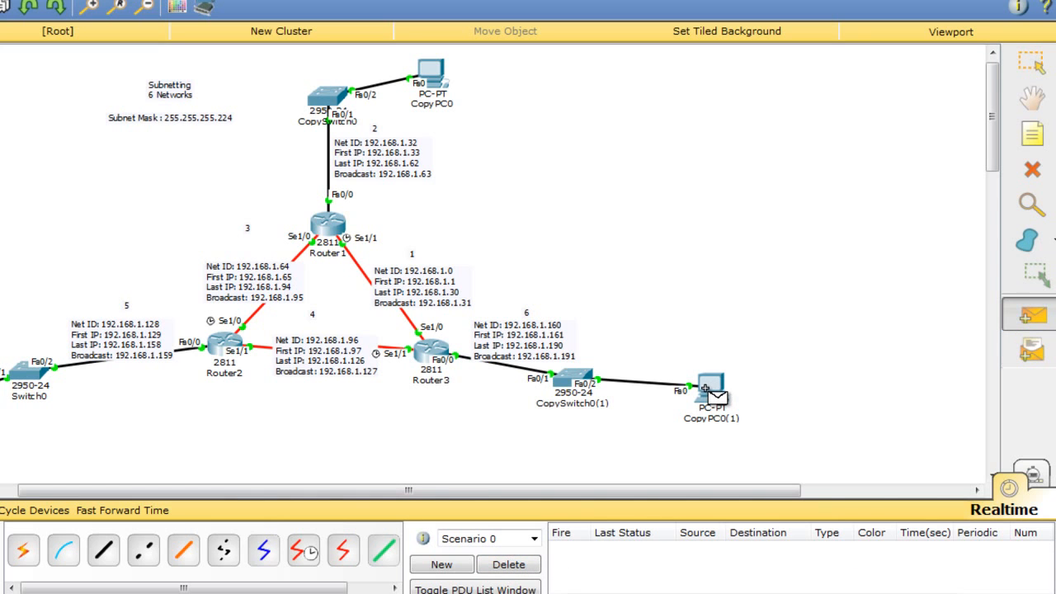
click(25, 373)
click(510, 564)
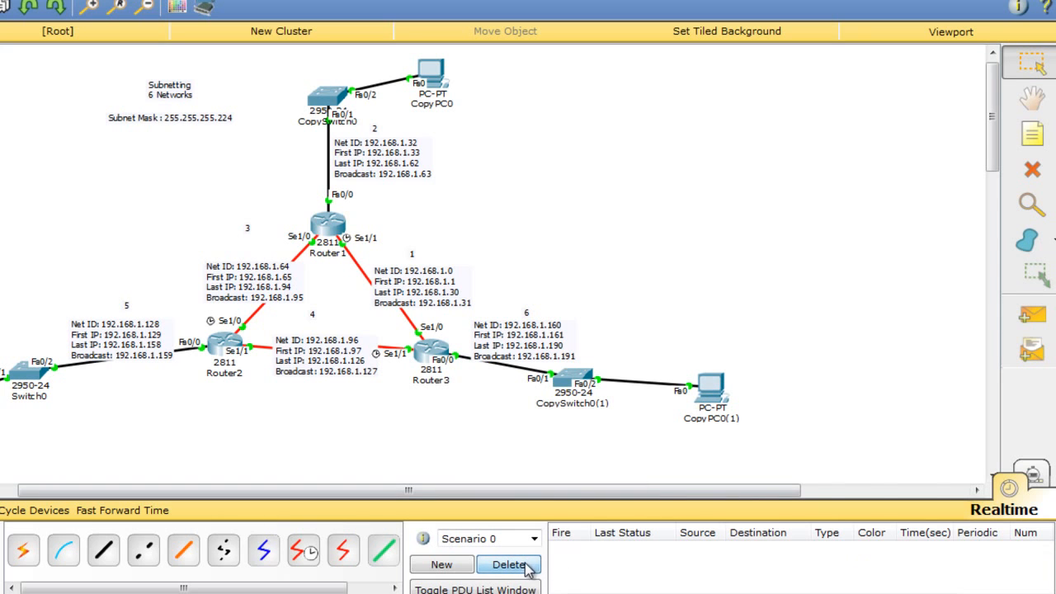
click(1031, 315)
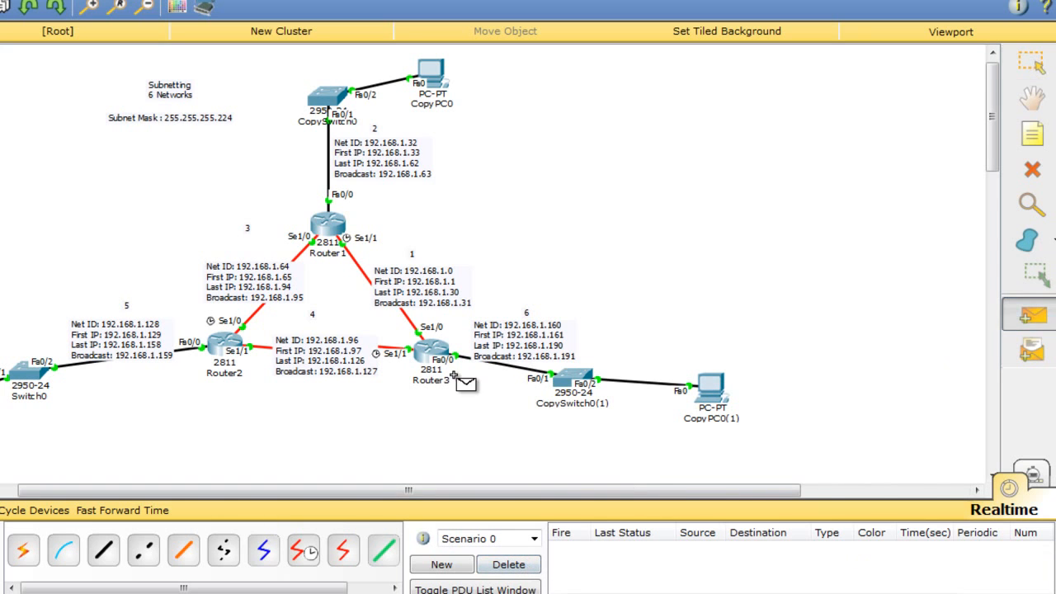
click(417, 74)
click(1032, 315)
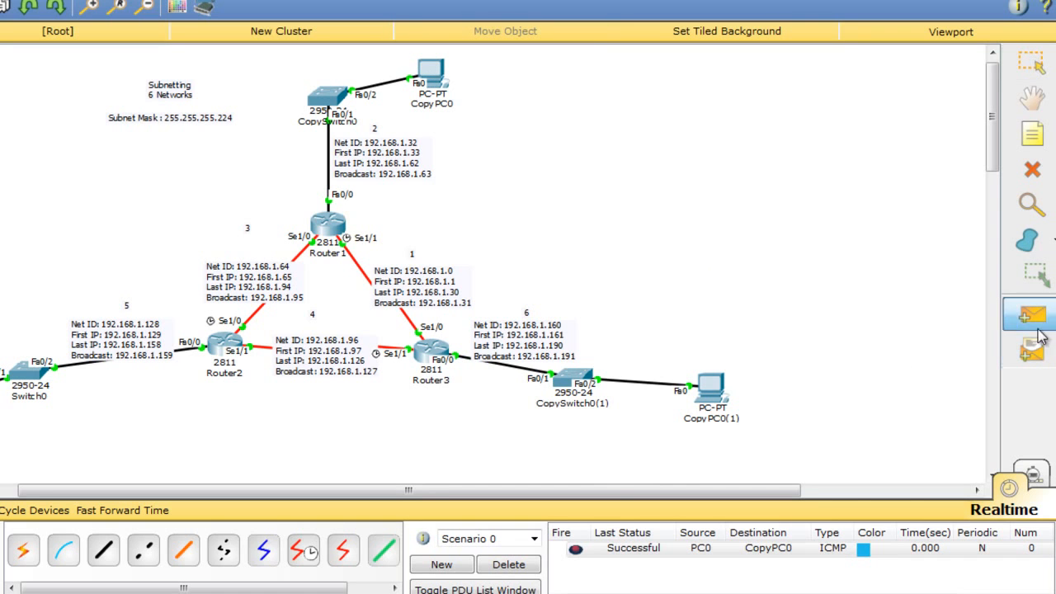
click(728, 388)
click(330, 231)
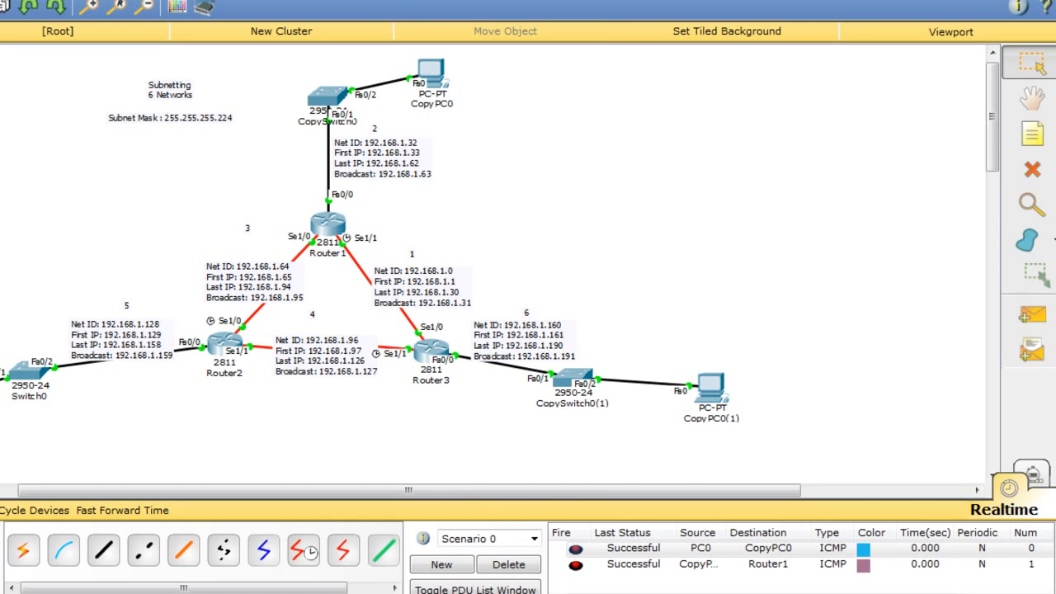
click(1031, 315)
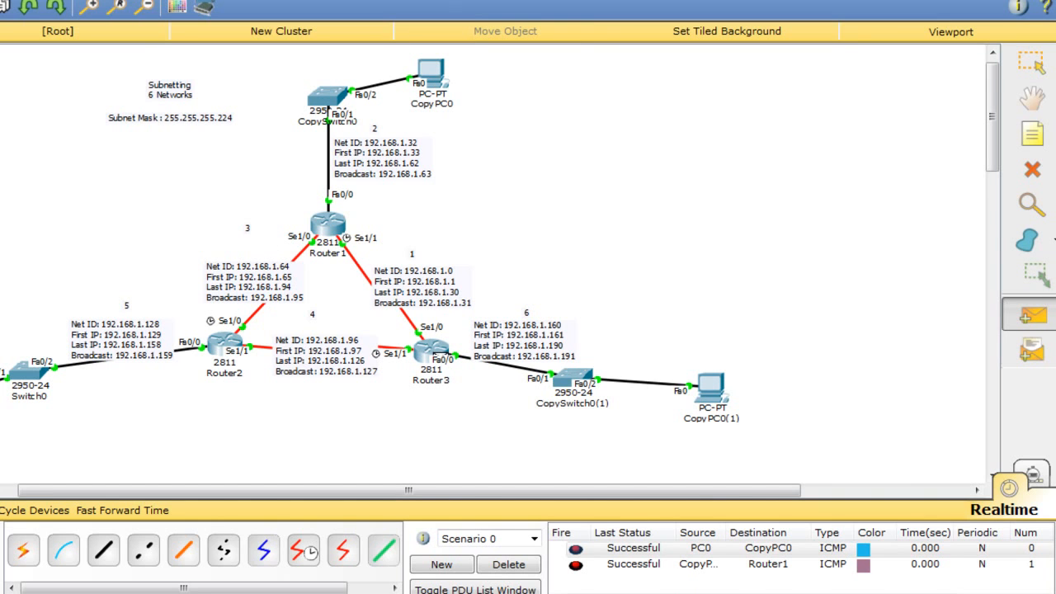
click(1, 384)
Ping Router2 from CopyPC0(1), confirm success, then delete all test results.
click(1026, 323)
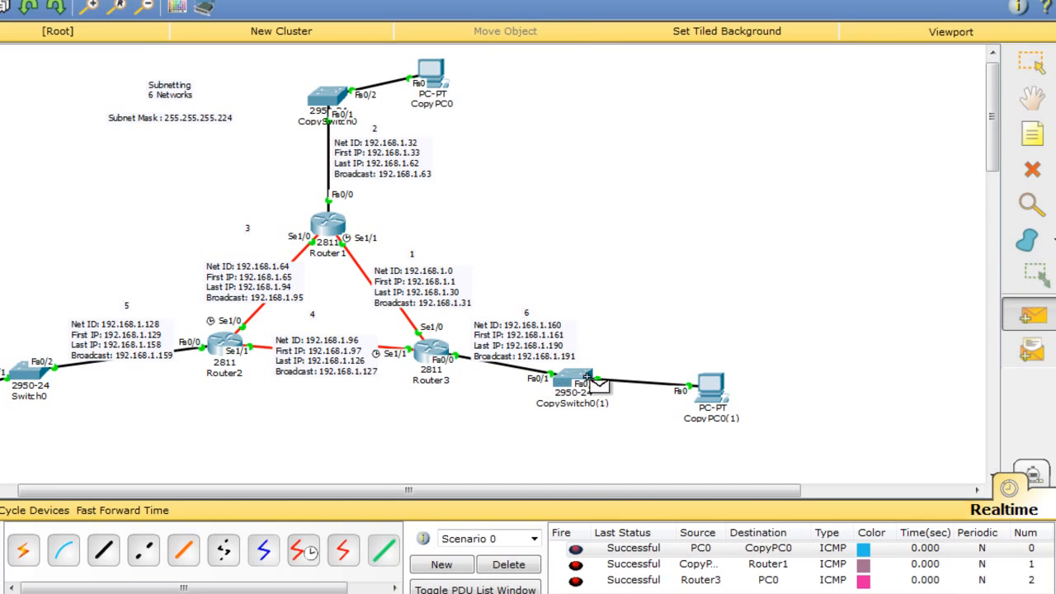
click(715, 388)
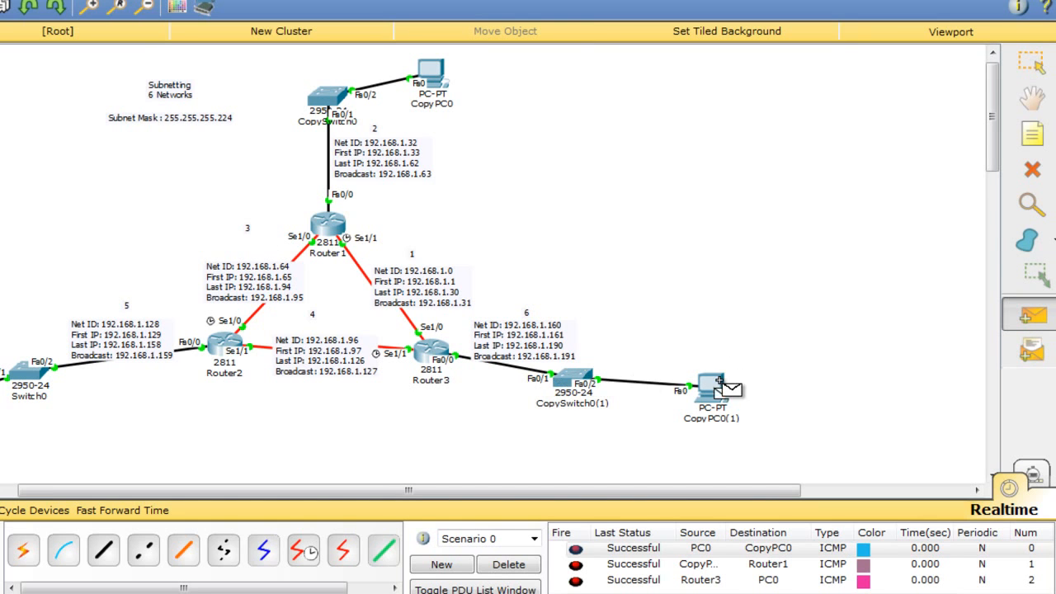
click(223, 351)
scroll(1044, 574, down, 1)
scroll(1044, 569, up, 1)
scroll(1044, 569, down, 1)
click(509, 564)
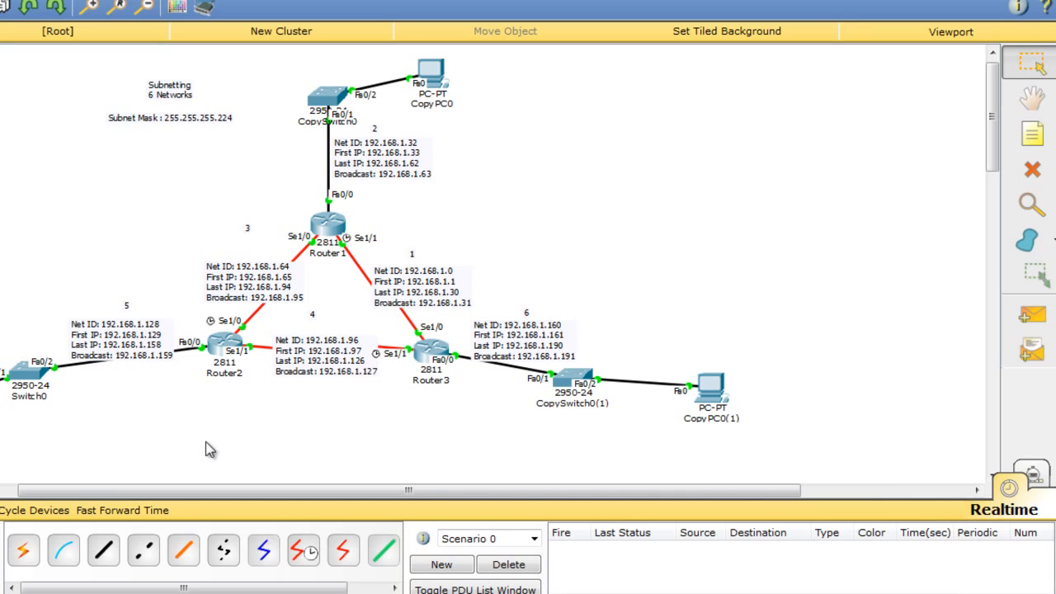
click(103, 550)
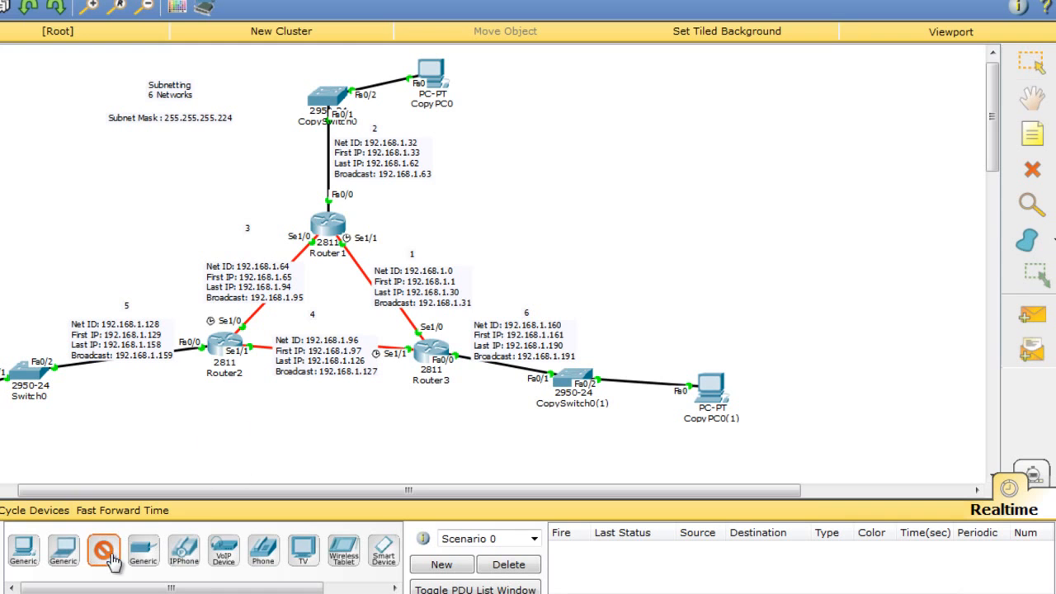
Type a dash separator line and the note 'RIP is done!' below it.
drag(270, 407, 105, 535)
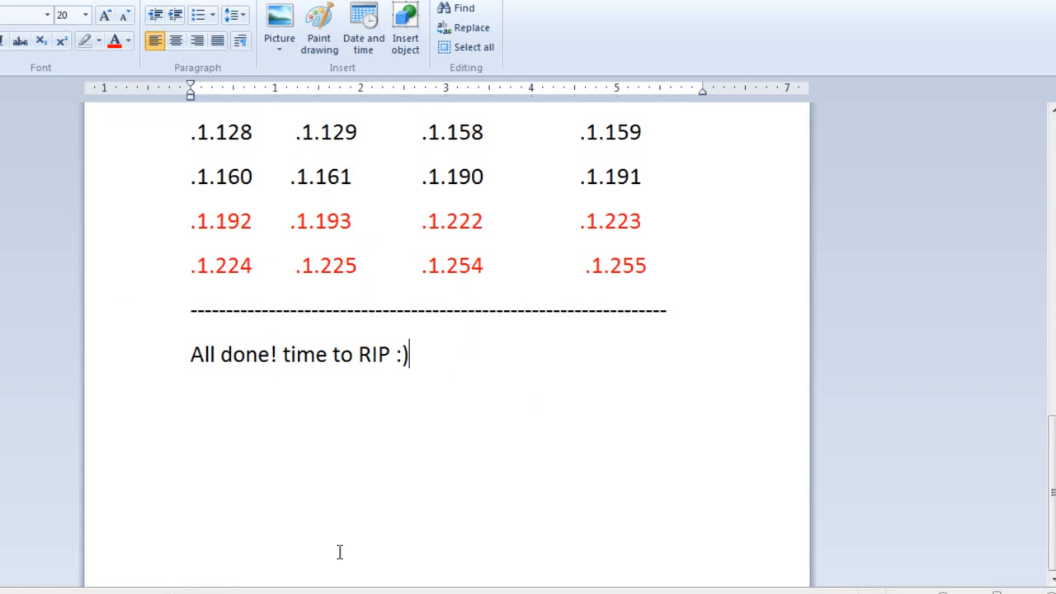
text(---------------------)
key(Return)
text(Ri)
key(BackSpace)
text(I)
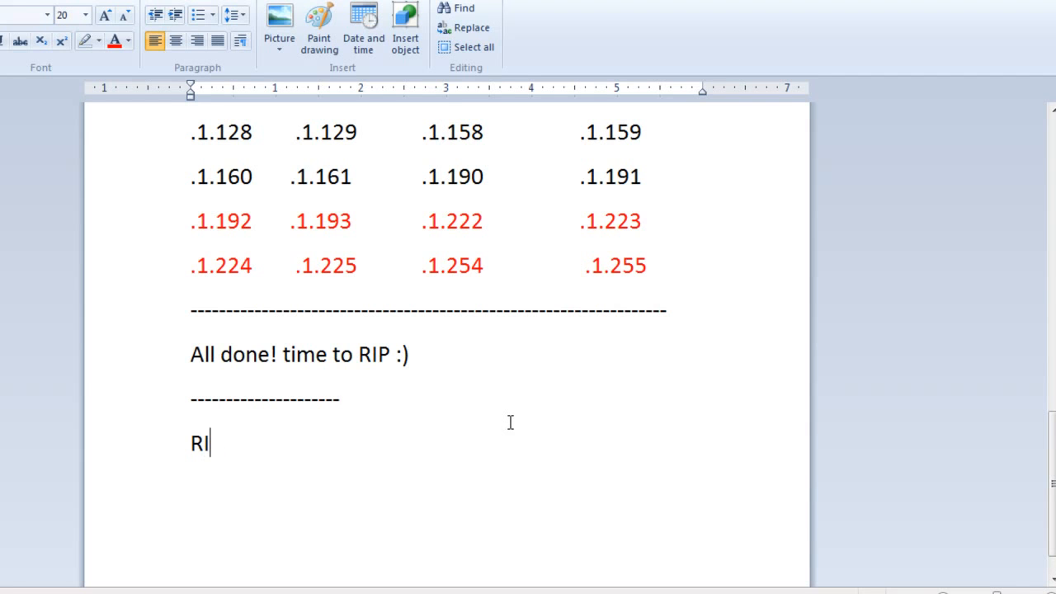
text(P is done!)
key(Return)
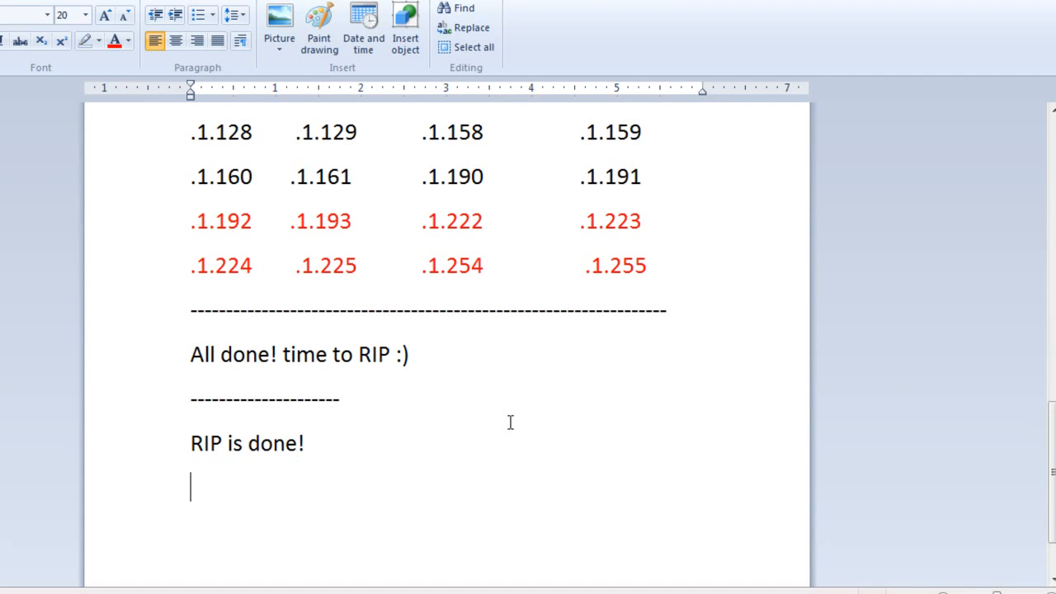
Add another dash line, then 'routing is done!' and 'time to use some servers' lines.
text(-------------------------)
key(Return)
text(routi)
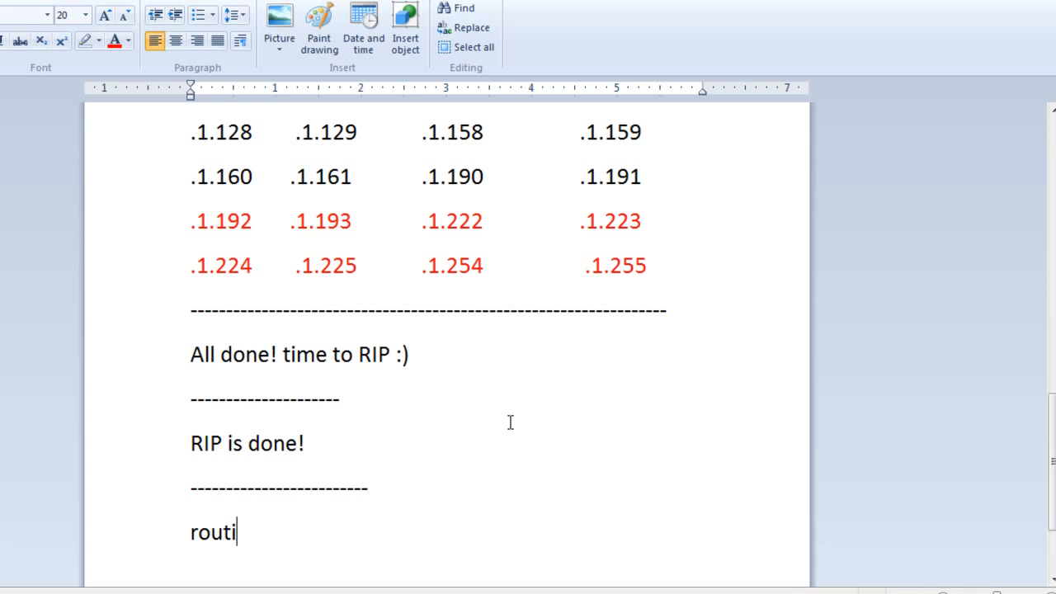
text(ng is done)
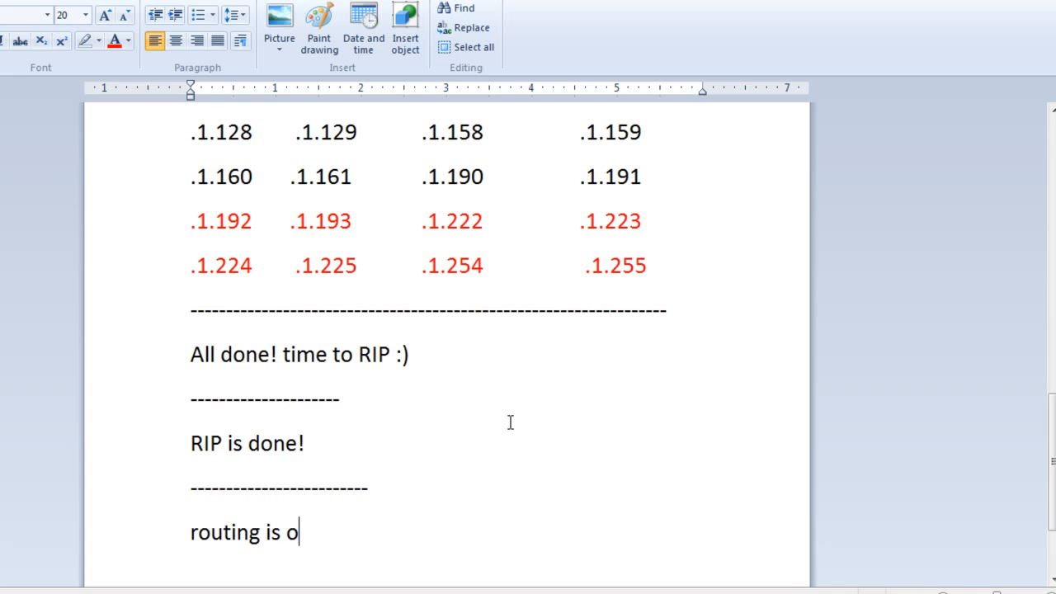
key(BackSpace)
text(! time t)
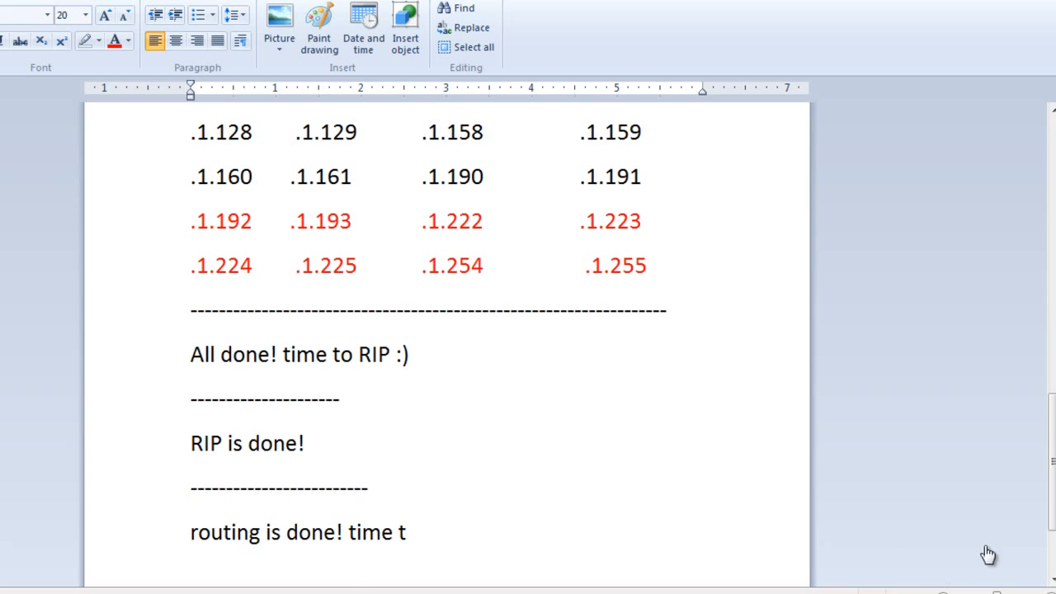
scroll(985, 556, down, 1)
key(BackSpace)
key(BackSpace)
key(BackSpace)
key(BackSpace)
key(BackSpace)
key(BackSpace)
key(Return)
text(time to use some servers)
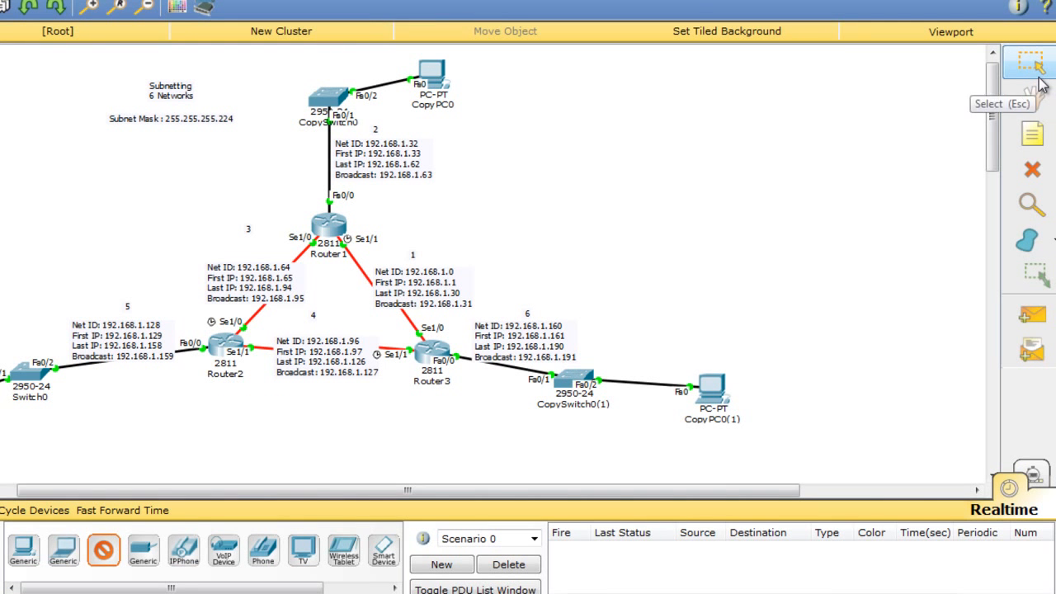
Place a Server-PT on the canvas and paste copies of it alongside.
click(103, 551)
click(638, 160)
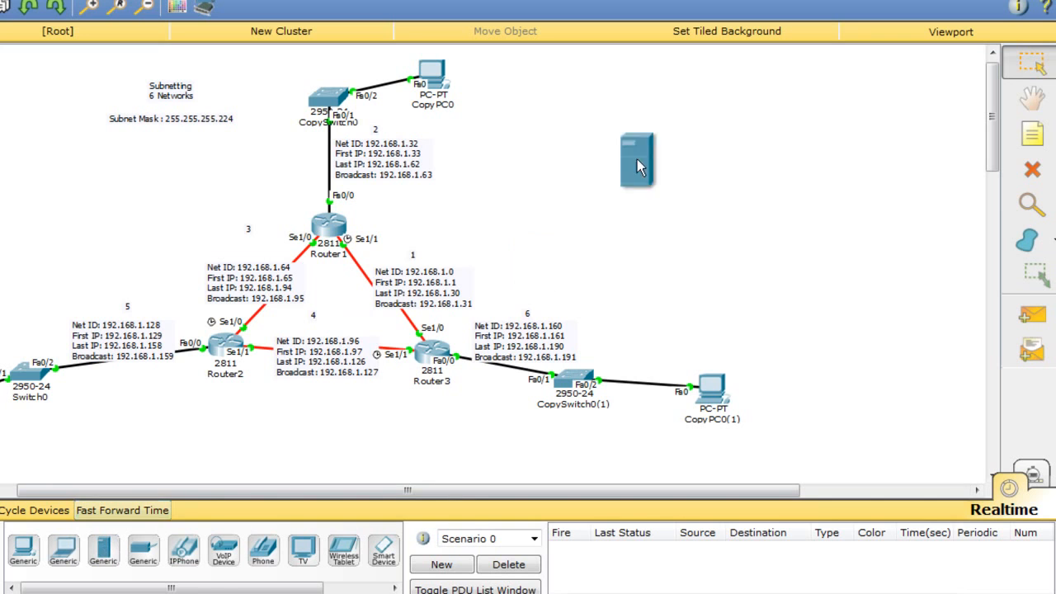
drag(584, 120, 712, 170)
key(ctrl+c)
key(ctrl+v)
key(ctrl+v)
drag(609, 85, 673, 97)
key(ctrl+v)
drag(610, 104, 690, 254)
Rename two of the servers to DNS Server and Mail Server.
click(718, 200)
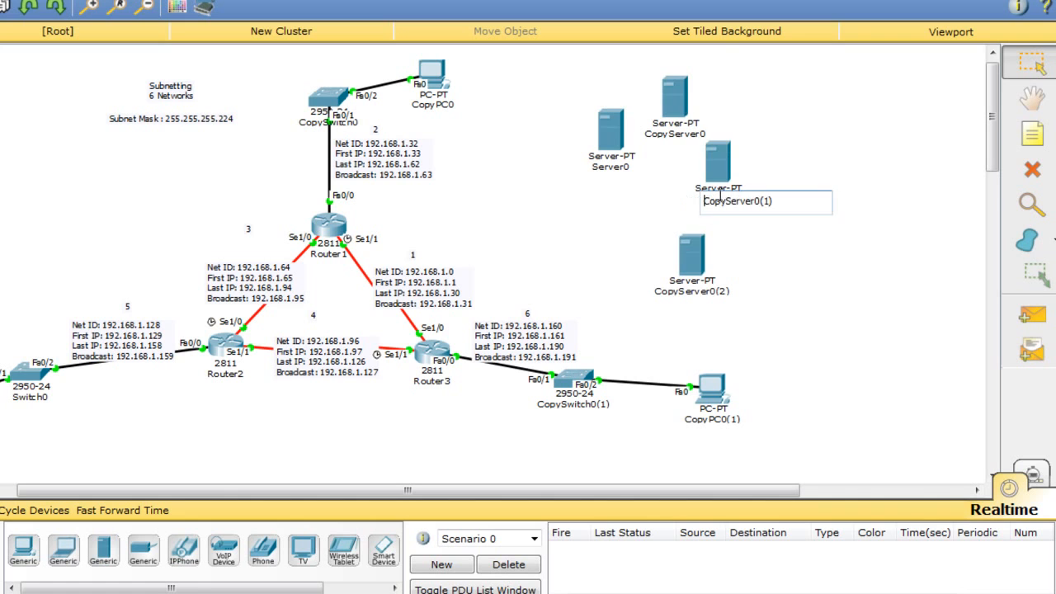
click(698, 133)
double_click(682, 137)
text(DNS Server)
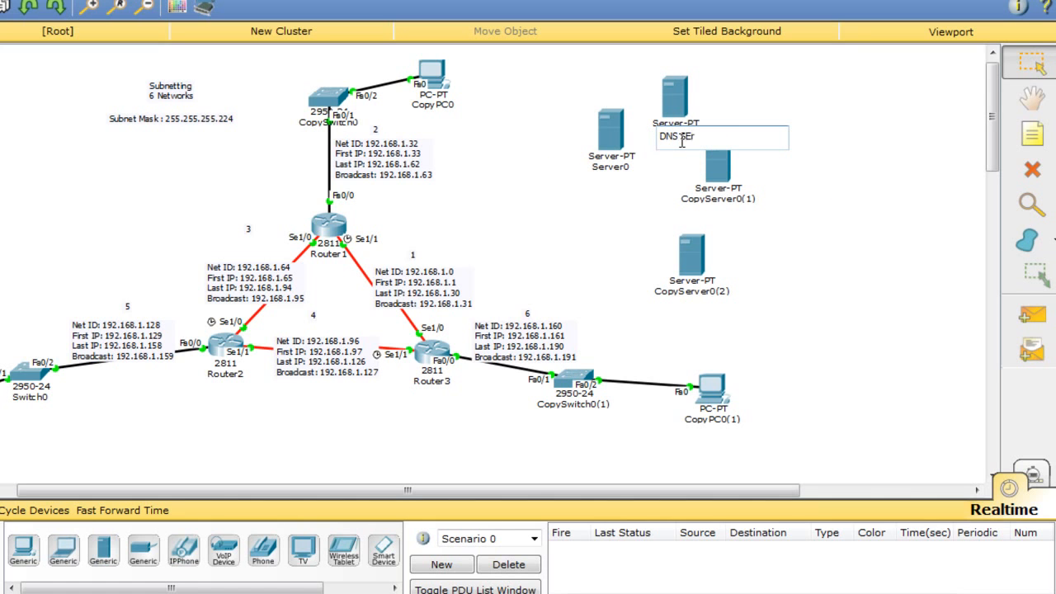
click(620, 167)
key(ctrl+a)
text(Em)
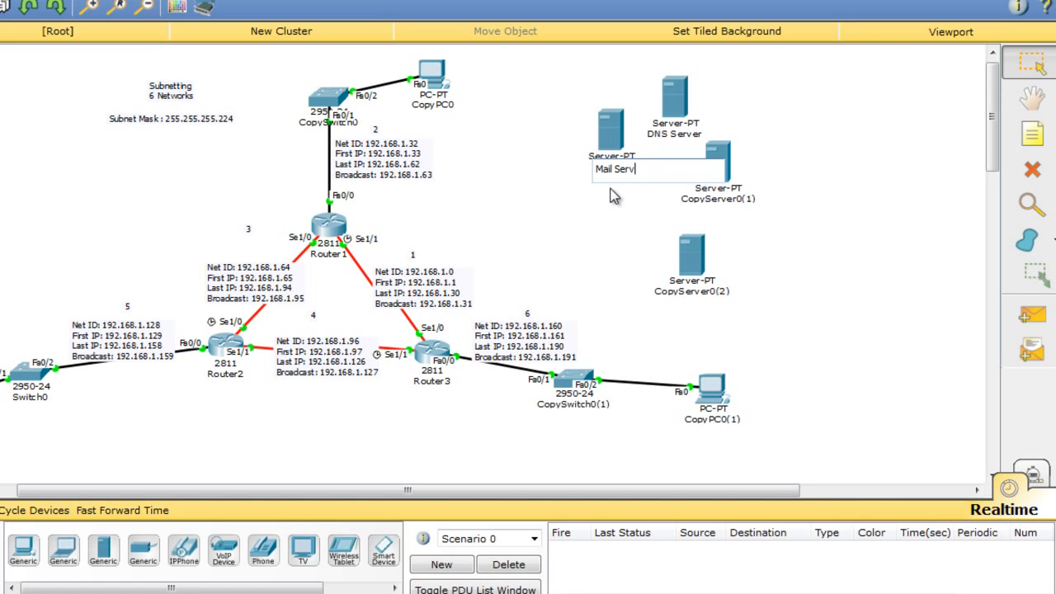
click(615, 198)
Rename the remaining servers FTP and TFTP, then arrange all four servers.
click(703, 291)
key(ctrl+a)
text(FTP)
click(625, 214)
click(714, 201)
key(ctrl+a)
text(TFTP)
click(623, 196)
drag(718, 165, 788, 197)
drag(667, 107, 665, 199)
drag(711, 261, 726, 263)
drag(792, 221, 815, 325)
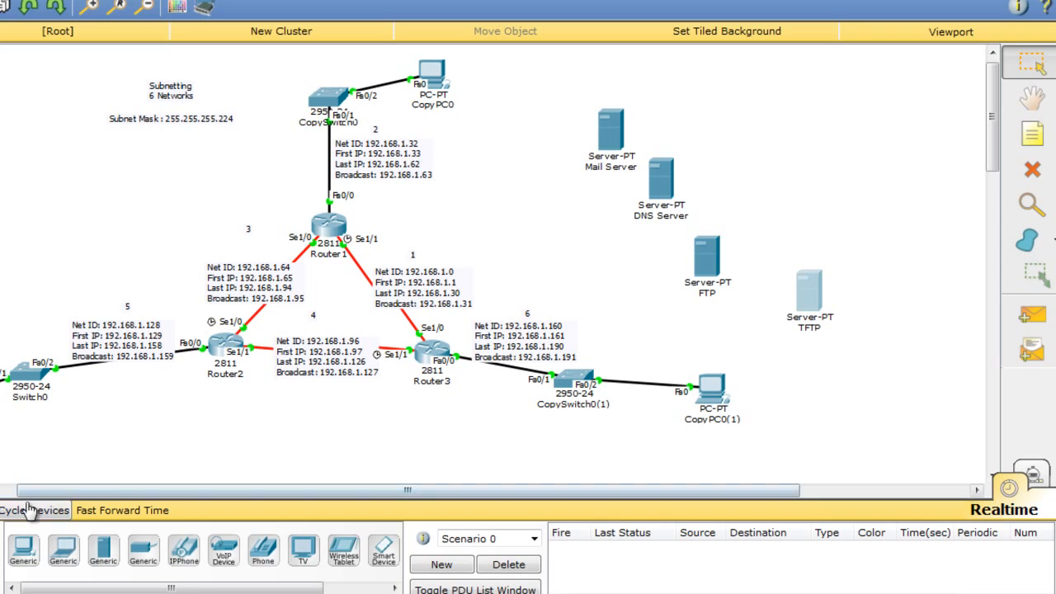
Delete the spare PC CopyPC0(1) and its link.
click(0, 541)
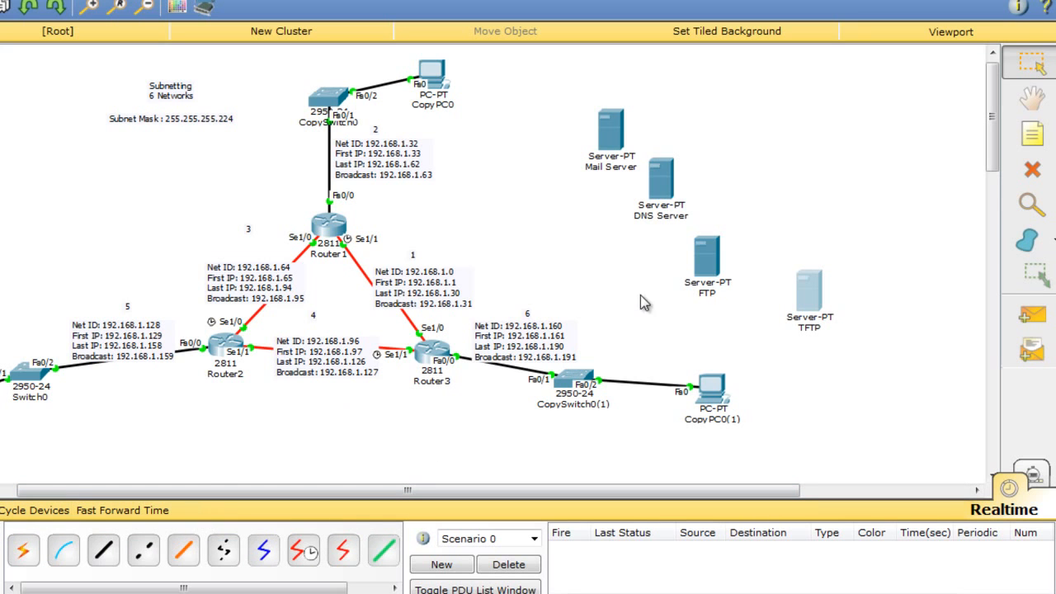
drag(708, 384, 666, 368)
key(Delete)
key(Return)
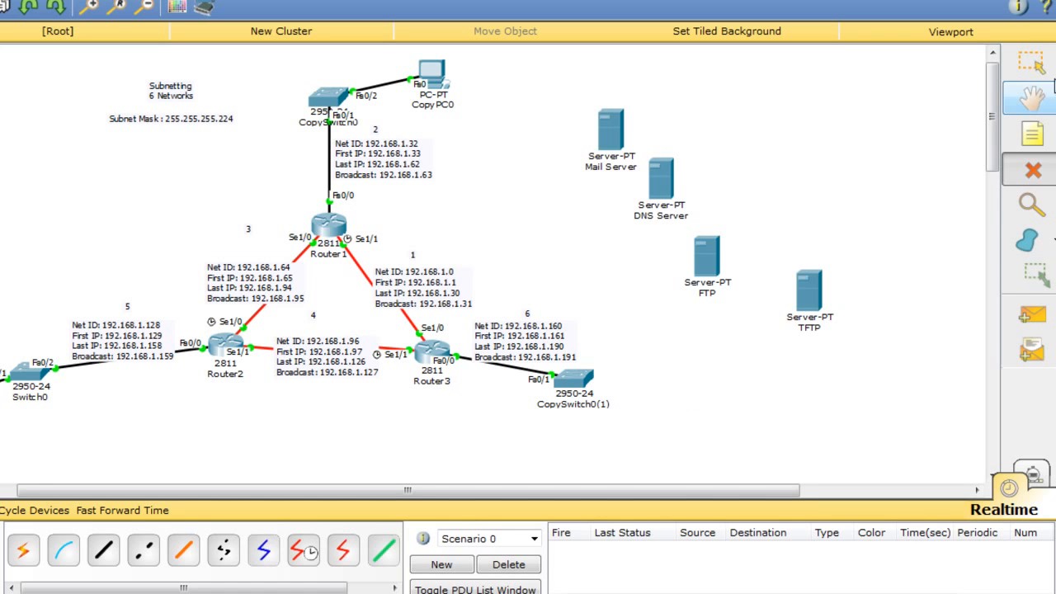
Reposition the four servers and CopySwitch0(1) closer together.
click(1031, 63)
drag(611, 129, 648, 330)
drag(707, 289, 679, 426)
drag(807, 300, 778, 372)
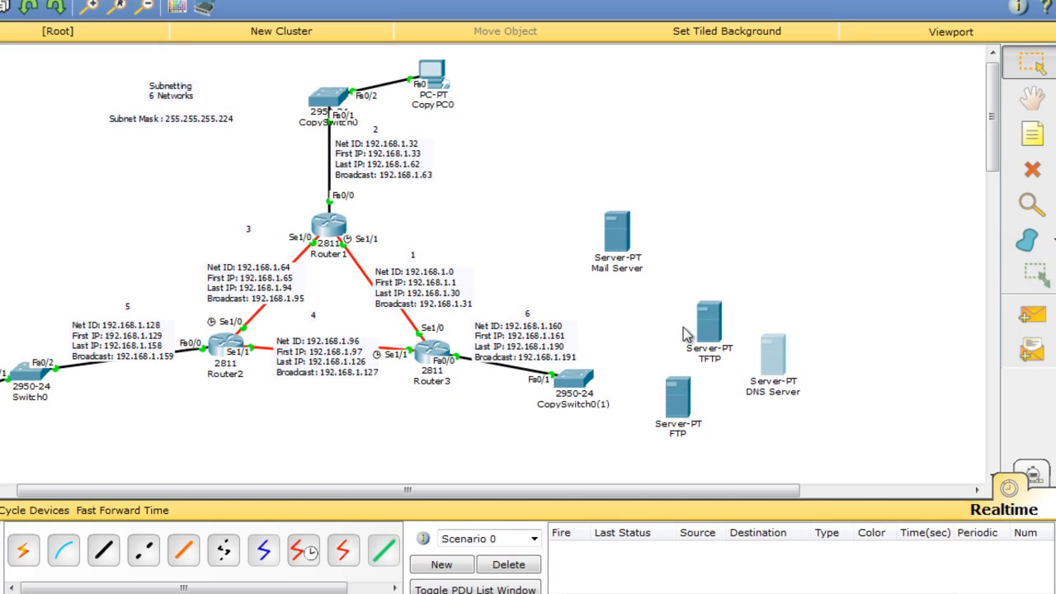
drag(593, 386, 639, 359)
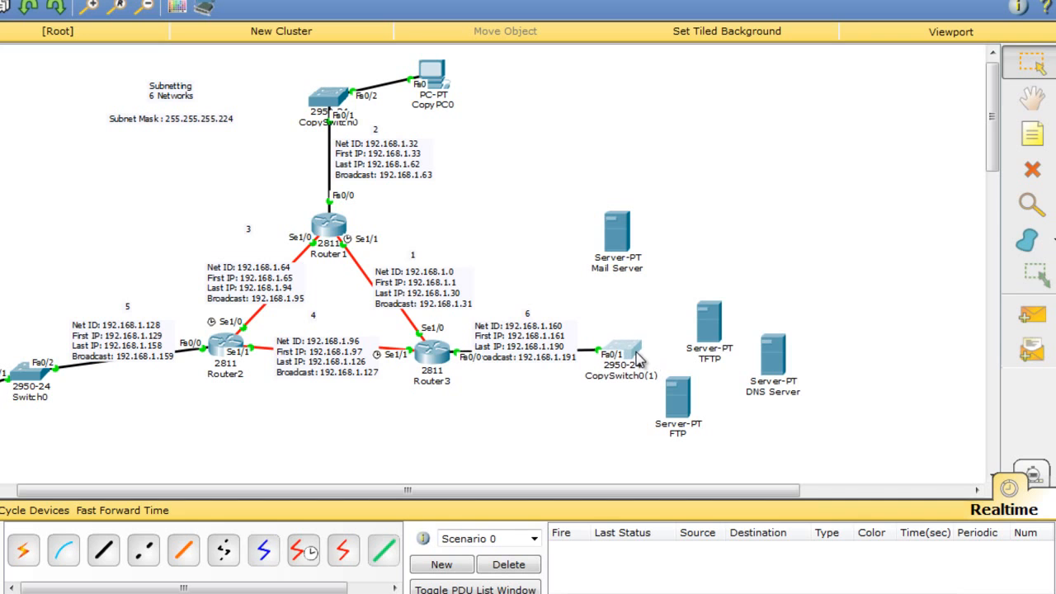
drag(711, 351, 721, 301)
drag(771, 370, 733, 353)
Cable the Mail Server and the TFTP server to CopySwitch0(1) automatically.
click(23, 550)
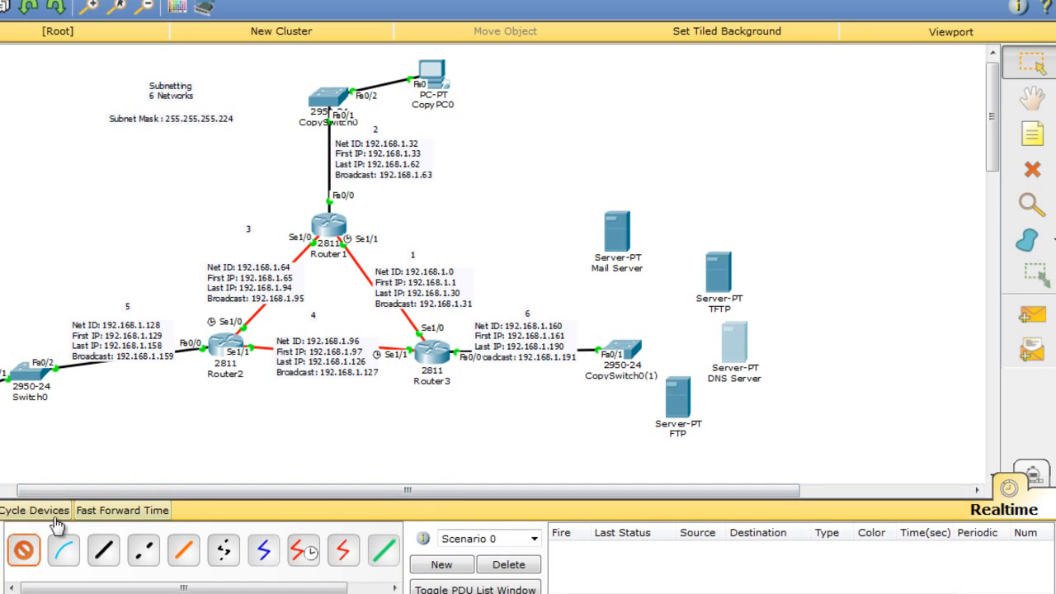
click(633, 365)
click(618, 236)
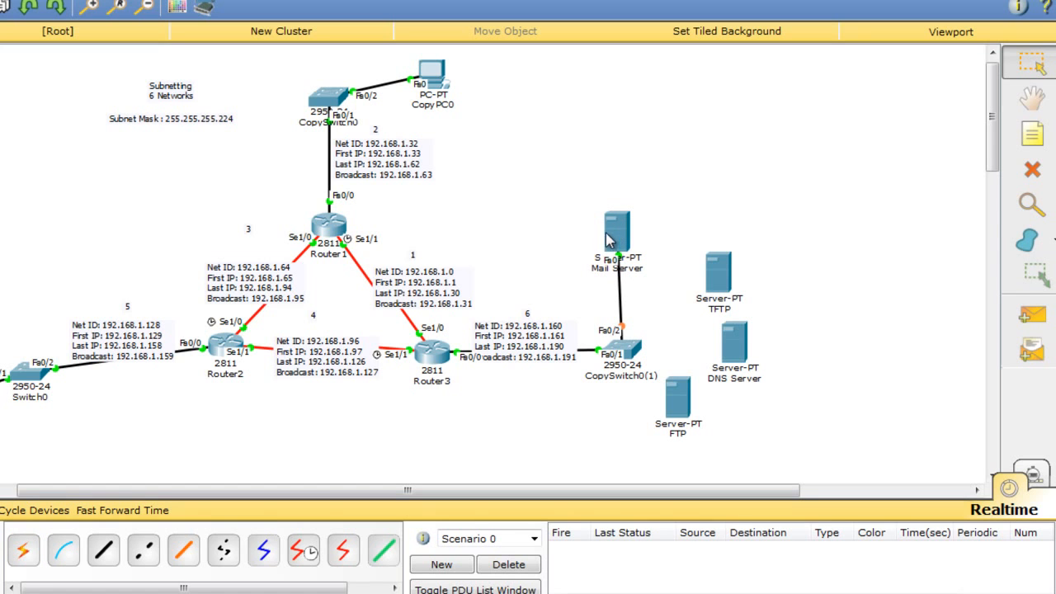
click(23, 551)
click(722, 278)
click(634, 353)
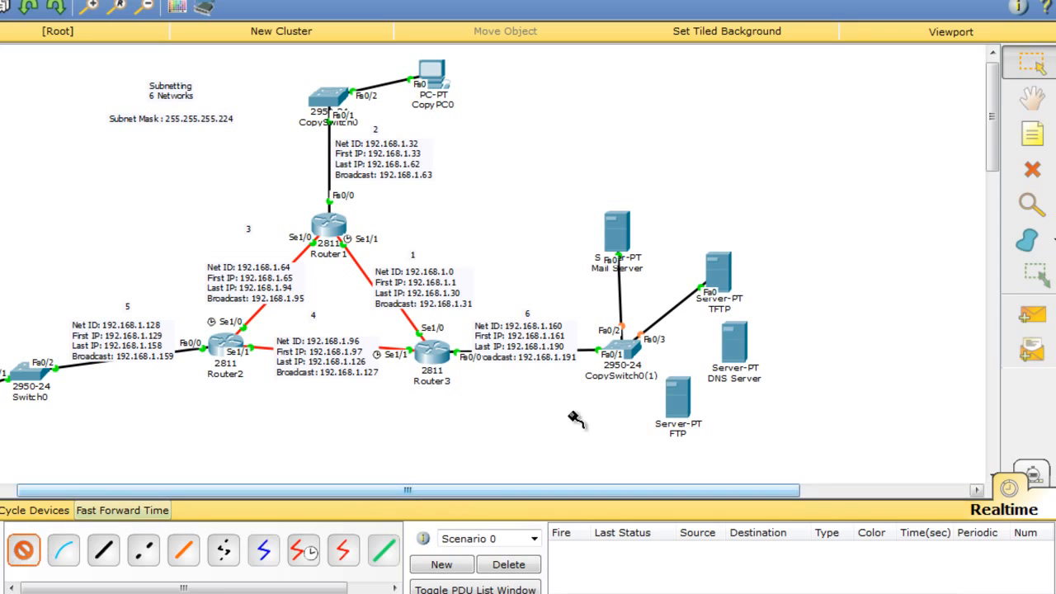
Cable the DNS Server and FTP server to CopySwitch0(1), then nudge servers into place.
click(637, 355)
click(735, 347)
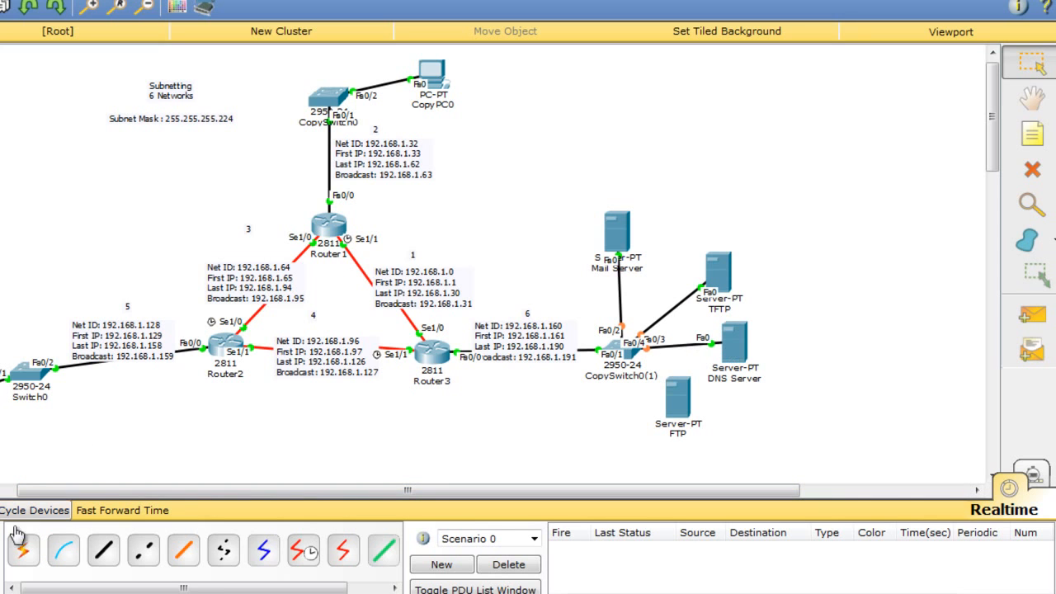
click(23, 550)
click(635, 358)
click(686, 403)
drag(686, 404, 731, 439)
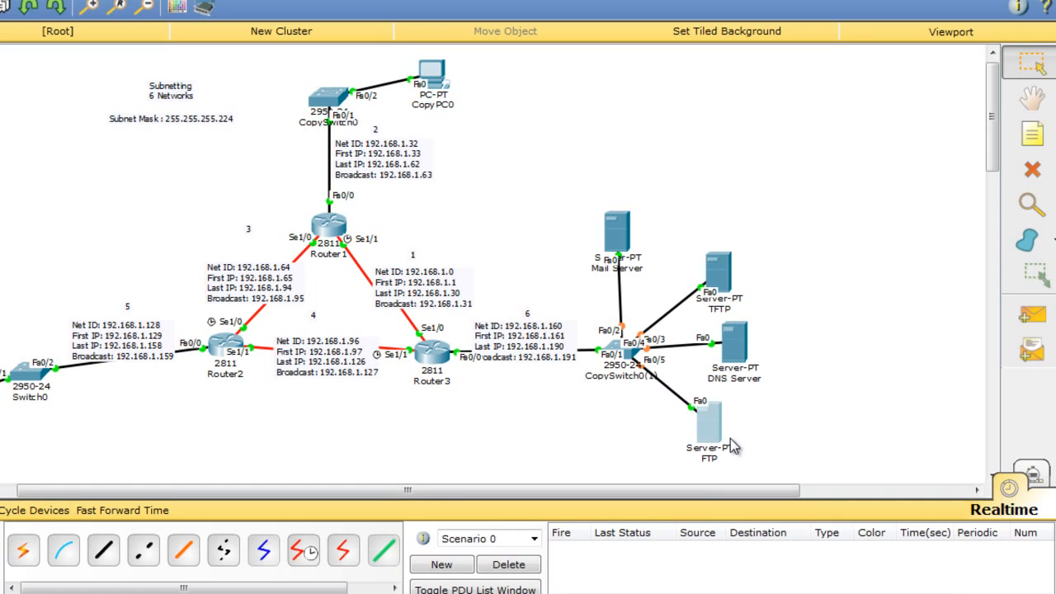
click(594, 404)
drag(625, 235, 632, 233)
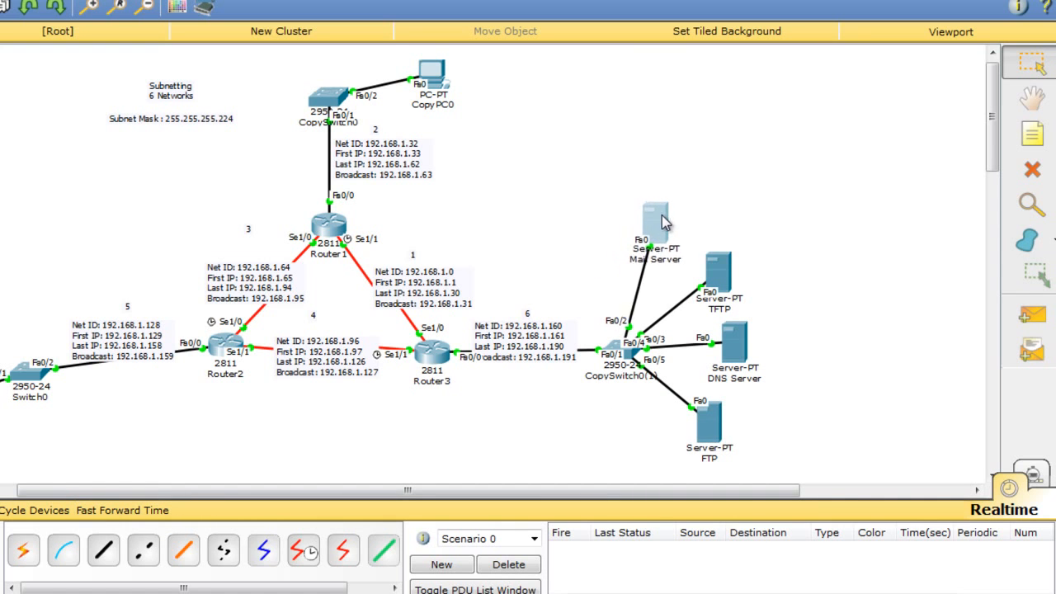
Check the Mail Server, then arrange the FTP and DNS servers beside the switch.
click(634, 233)
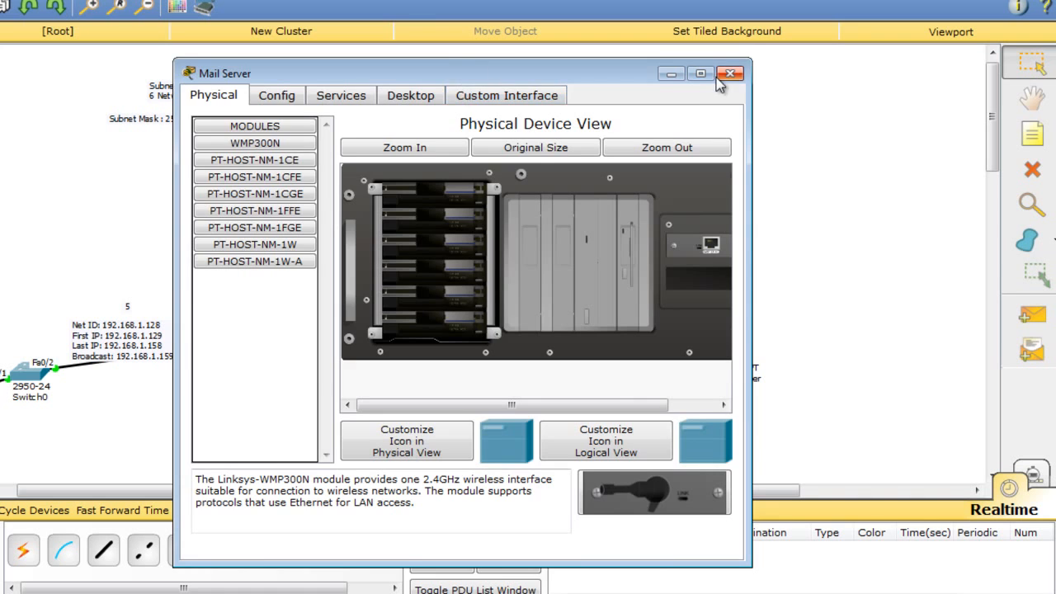
click(730, 73)
drag(721, 410, 744, 354)
Give the DNS Server static IP address 192.168.1.162 and copy that address.
click(715, 394)
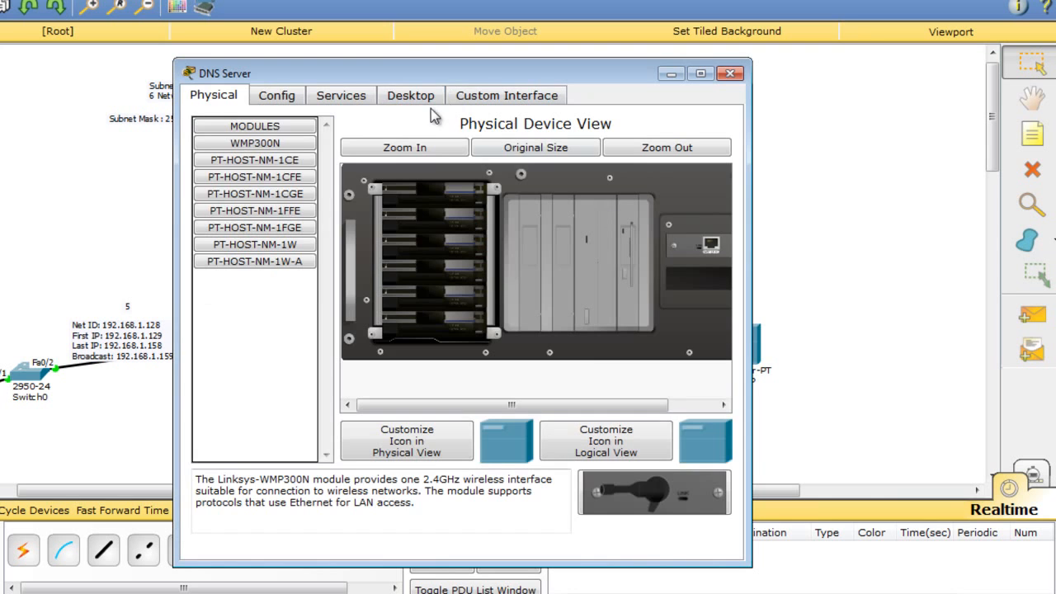
click(426, 100)
click(281, 153)
drag(352, 80, 57, 77)
click(70, 245)
text(192.168.1.16)
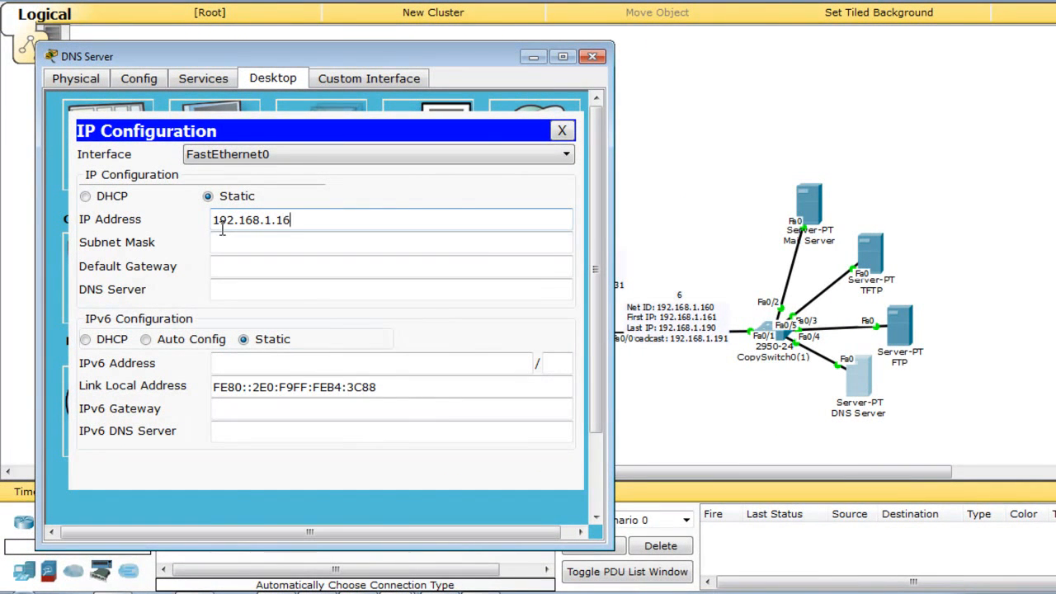
drag(309, 224, 136, 246)
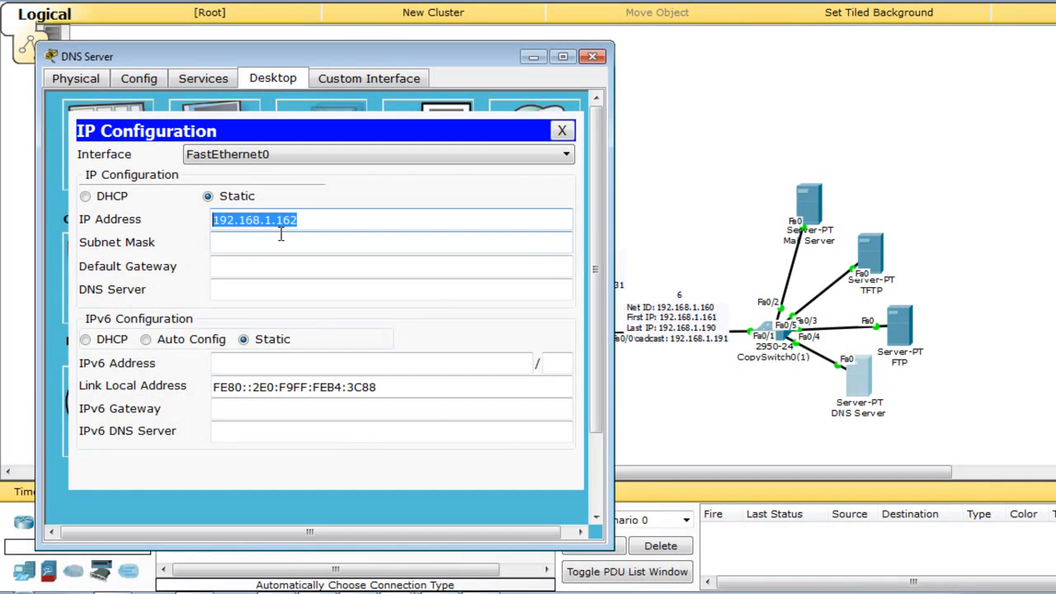
right_click(281, 233)
click(282, 224)
double_click(281, 220)
right_click(281, 221)
click(328, 305)
Set the DNS Server's mask 255.255.255.224, gateway 192.168.1.161 and DNS 192.168.1.162.
click(322, 246)
click(324, 262)
text(192.168.1.)
click(317, 290)
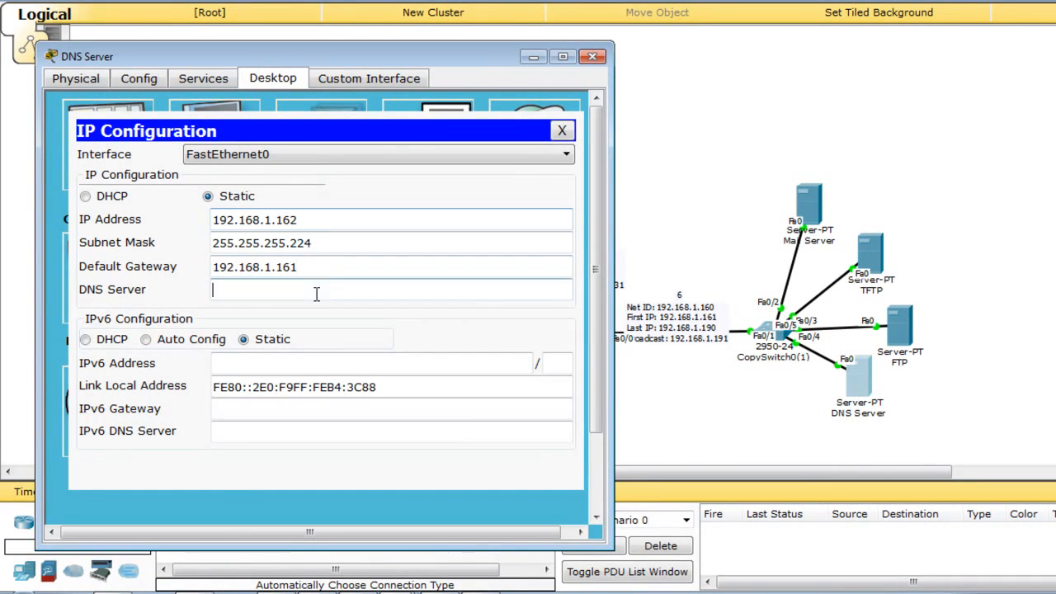
key(ctrl+v)
drag(321, 290, 183, 291)
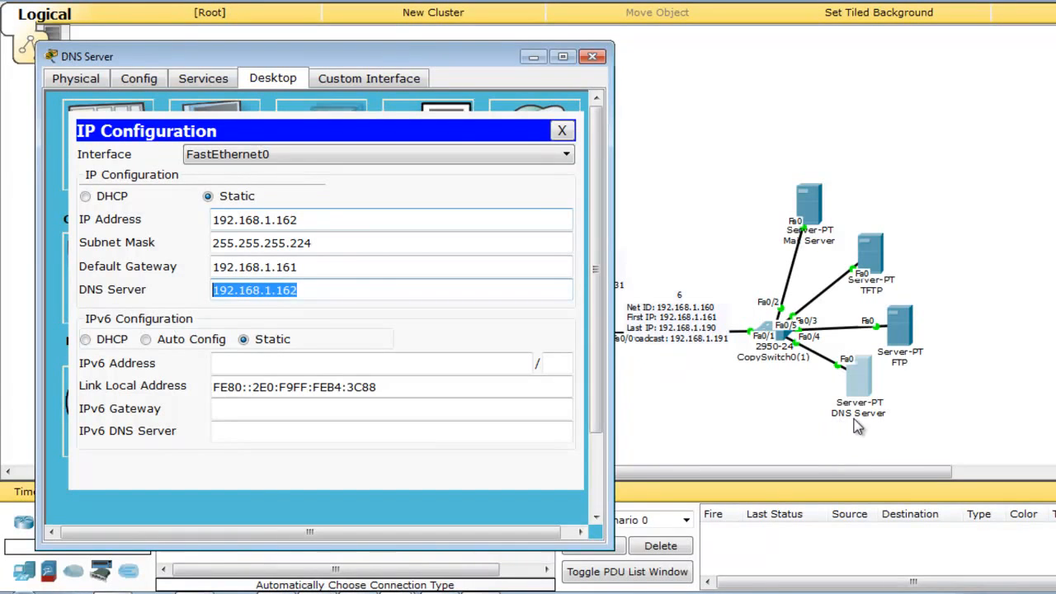
click(593, 57)
Give the FTP server static IP address 192.168.1.163.
click(897, 327)
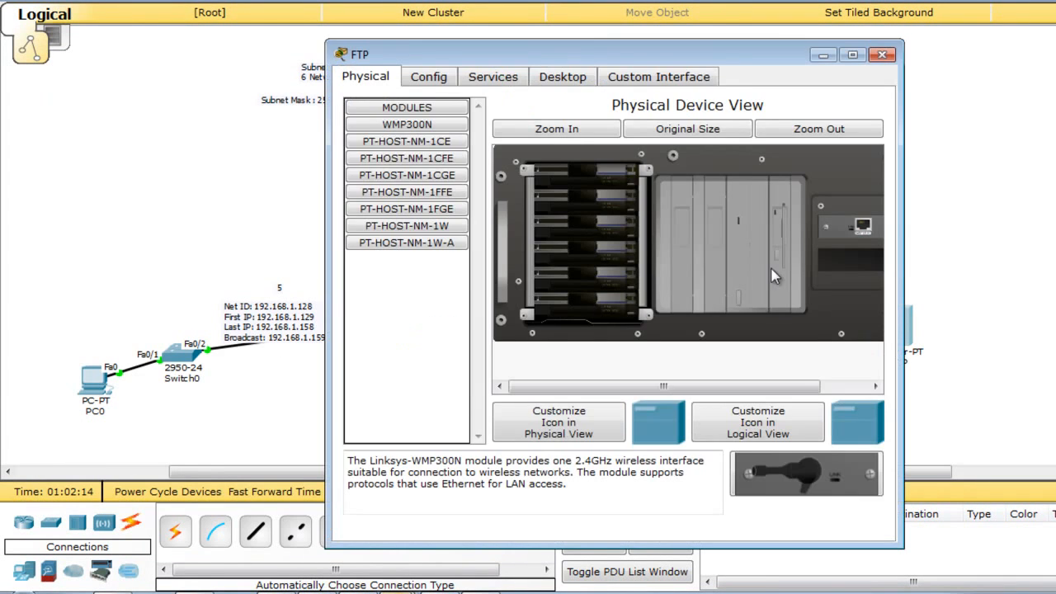
drag(637, 65, 328, 27)
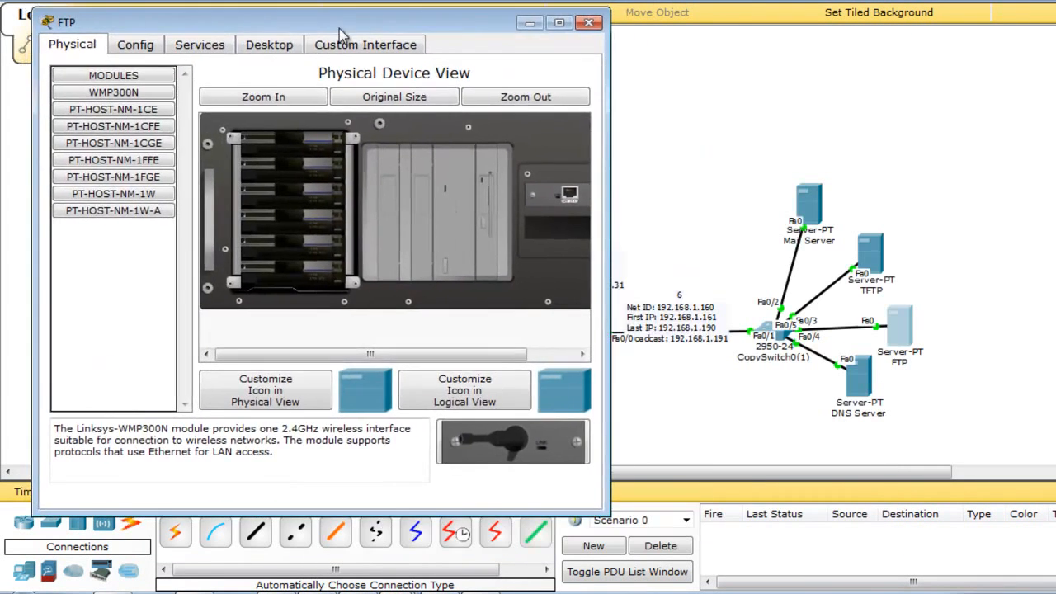
click(269, 45)
click(146, 109)
click(302, 185)
text(192.168.1.162)
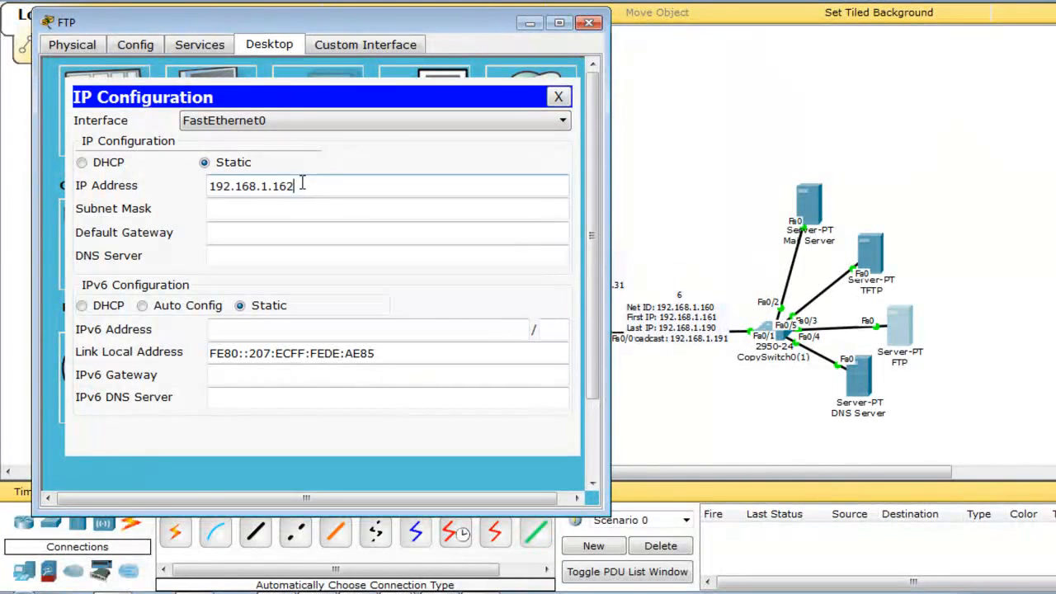
Set the FTP server's mask 255.255.255.224, gateway 192.168.1.161 and DNS 192.168.1.162.
click(343, 212)
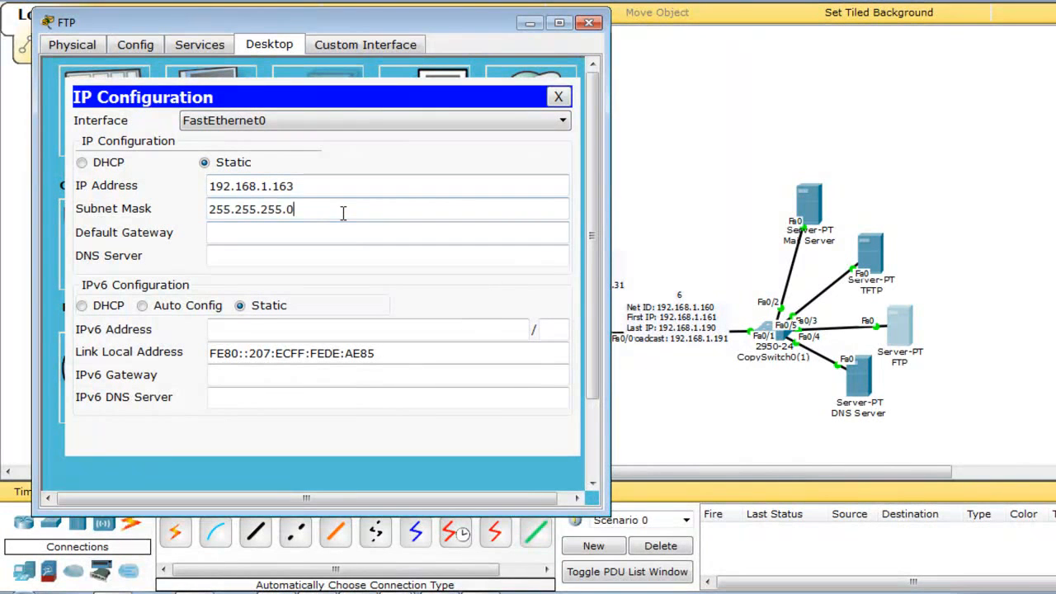
text(224)
click(332, 234)
text(192.168.1.162)
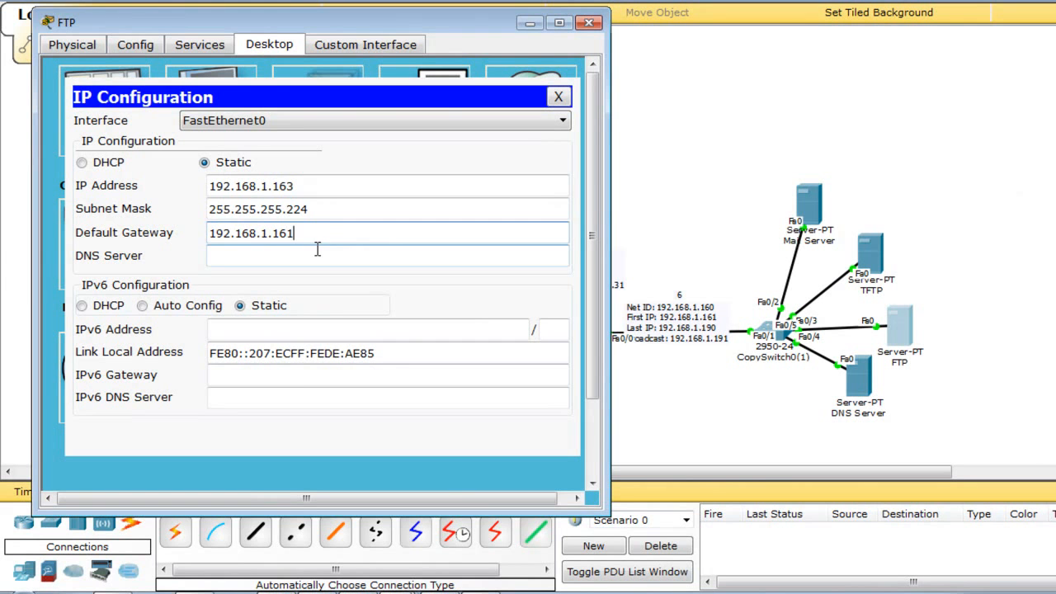
click(316, 251)
text(192.168.1.162)
drag(326, 211, 219, 185)
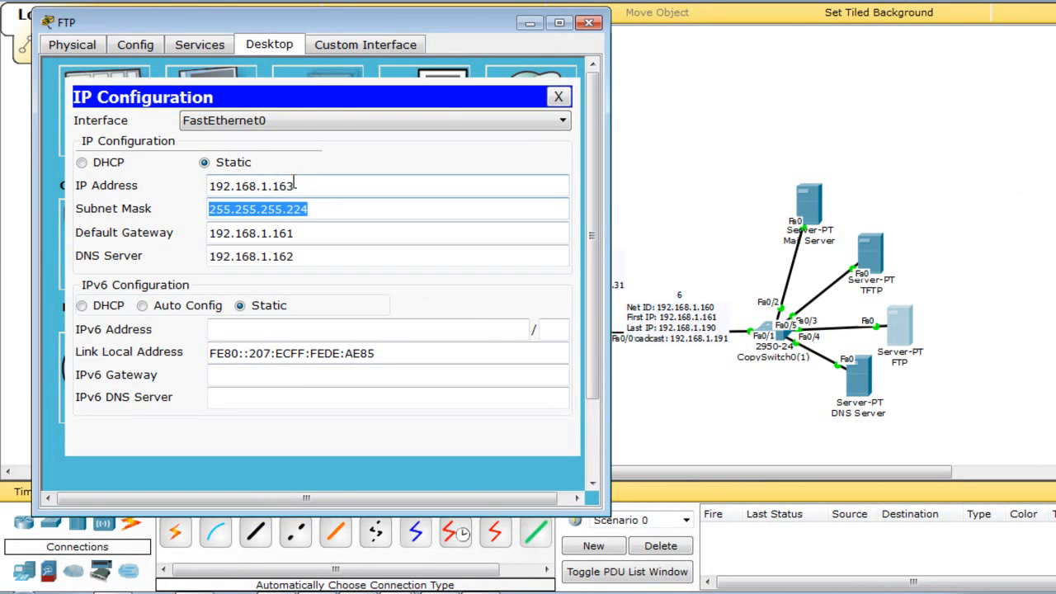
drag(294, 186, 160, 189)
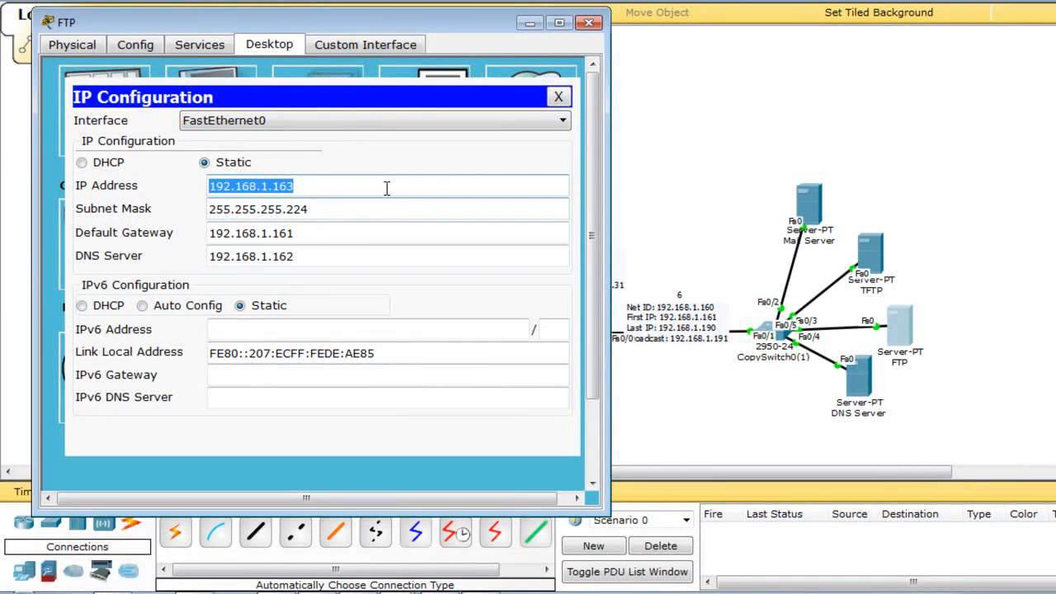
click(588, 23)
click(871, 252)
drag(574, 50, 302, 80)
Address the TFTP server as 192.168.1.164, mask 255.255.255.224, gateway 192.168.1.161, DNS 192.168.1.162.
click(319, 104)
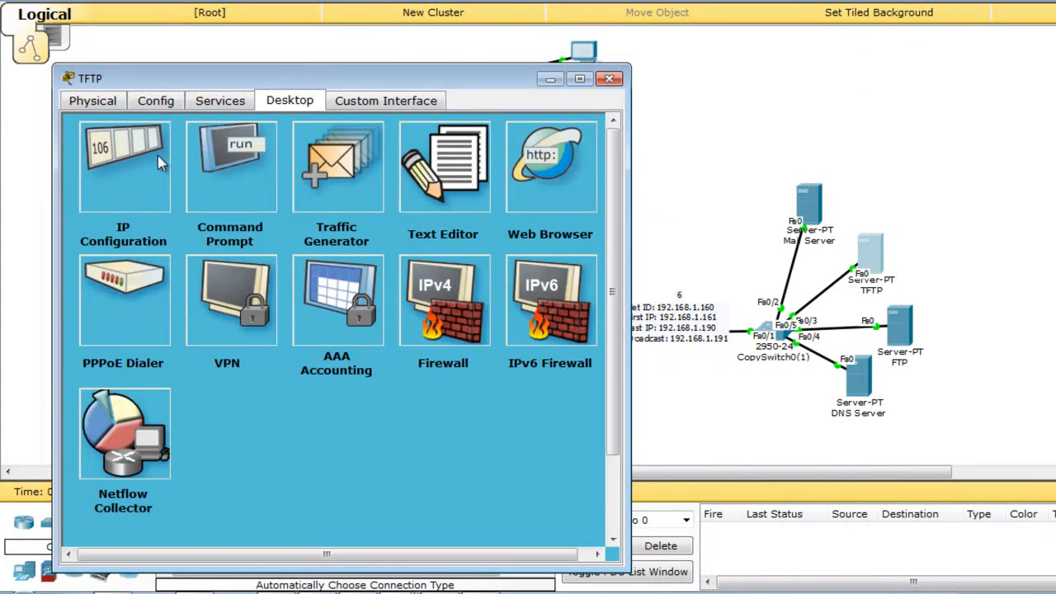
click(158, 155)
click(310, 244)
text(192.168.1.16)
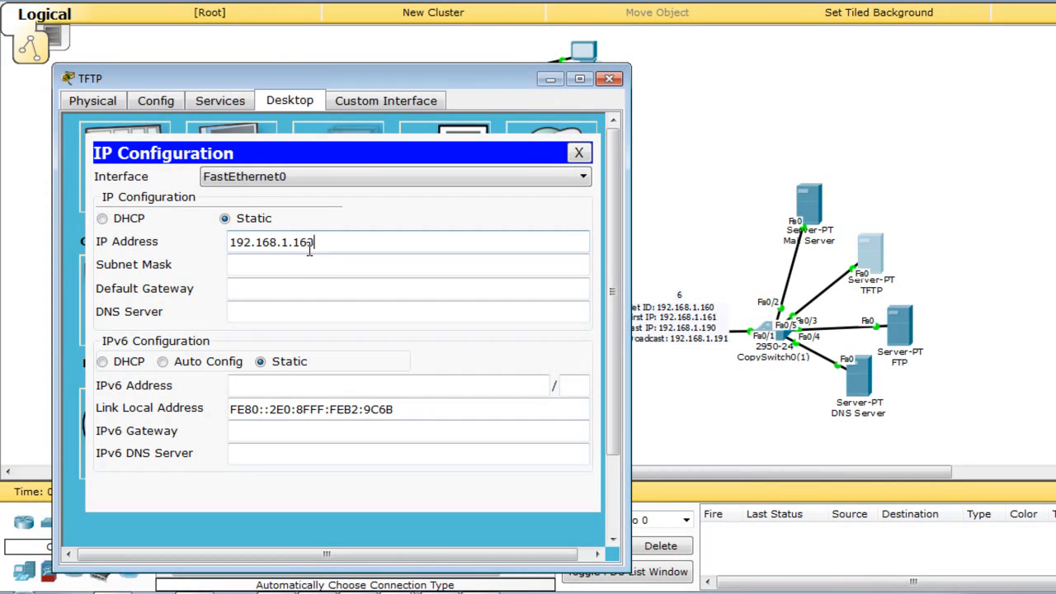
text(4)
click(312, 265)
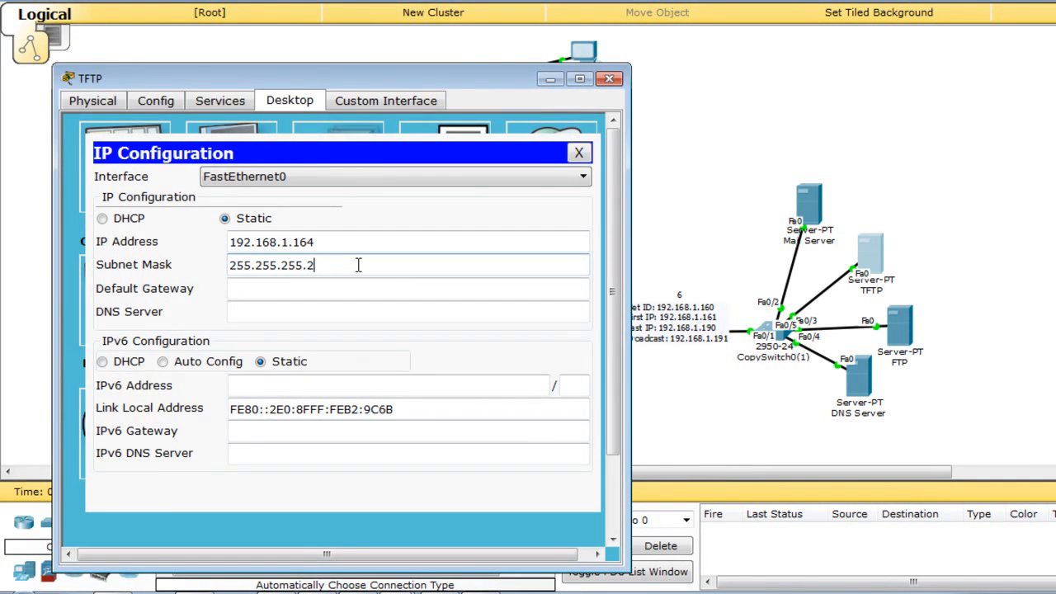
click(352, 287)
text(192.168.1.161)
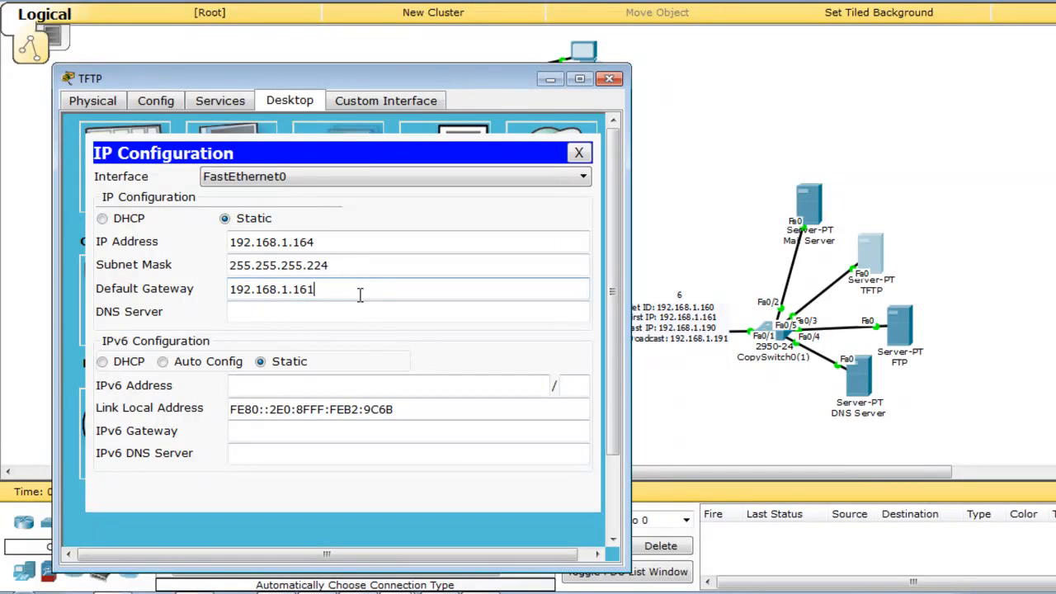
click(354, 310)
text(192.168.1.162)
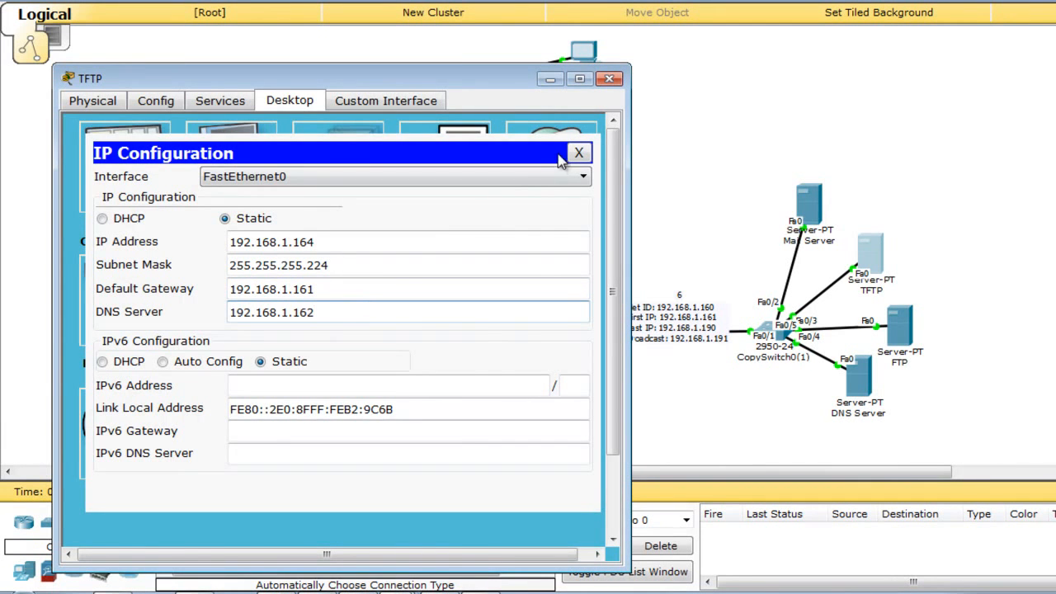
click(609, 79)
Address the Mail Server as 192.168.1.165, mask 255.255.255.224, gateway 192.168.1.161, DNS 192.168.1.162.
click(810, 206)
drag(637, 54, 345, 30)
click(299, 43)
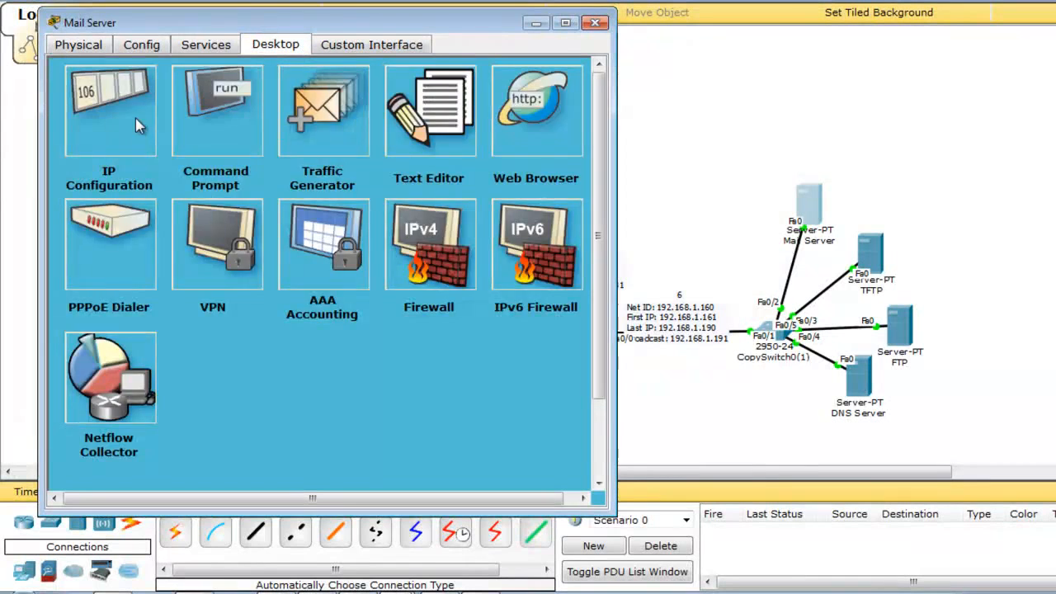
click(136, 120)
click(277, 186)
key(ctrl+v)
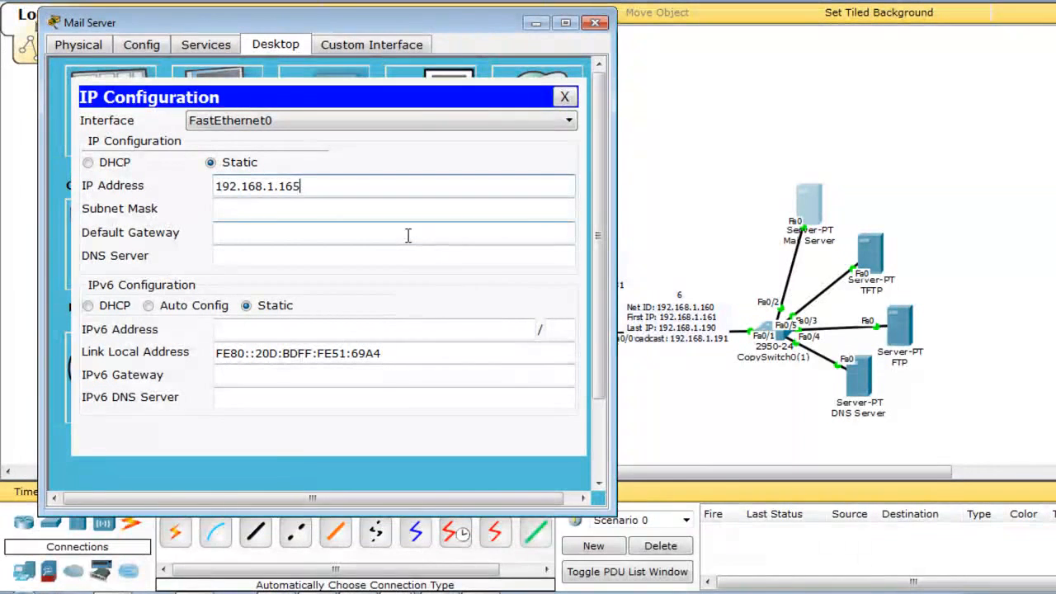
click(406, 211)
text(224)
click(375, 232)
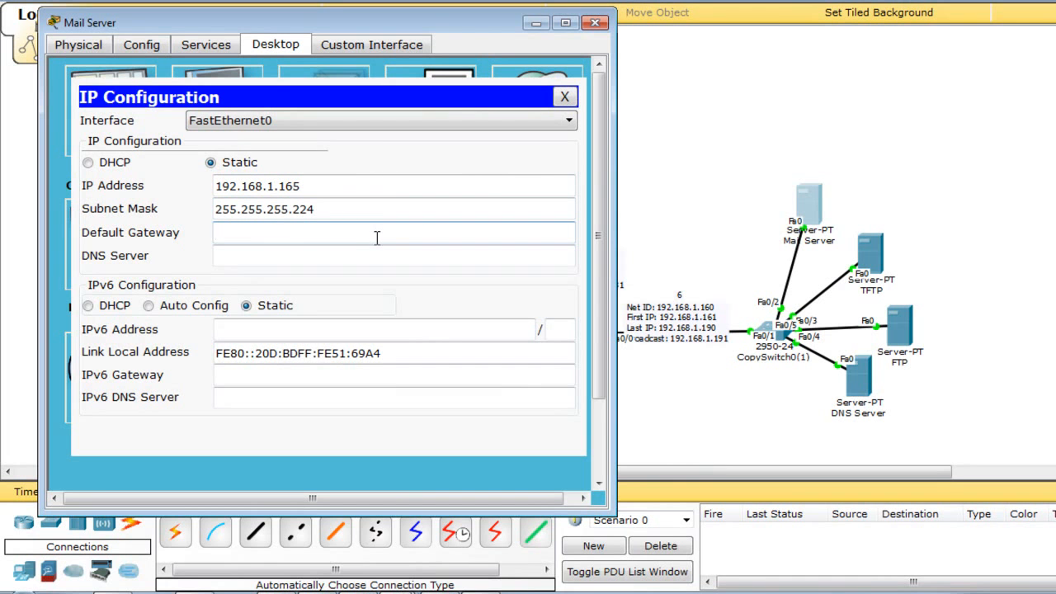
text(192.168.1.162)
key(BackSpace)
text(1)
click(366, 259)
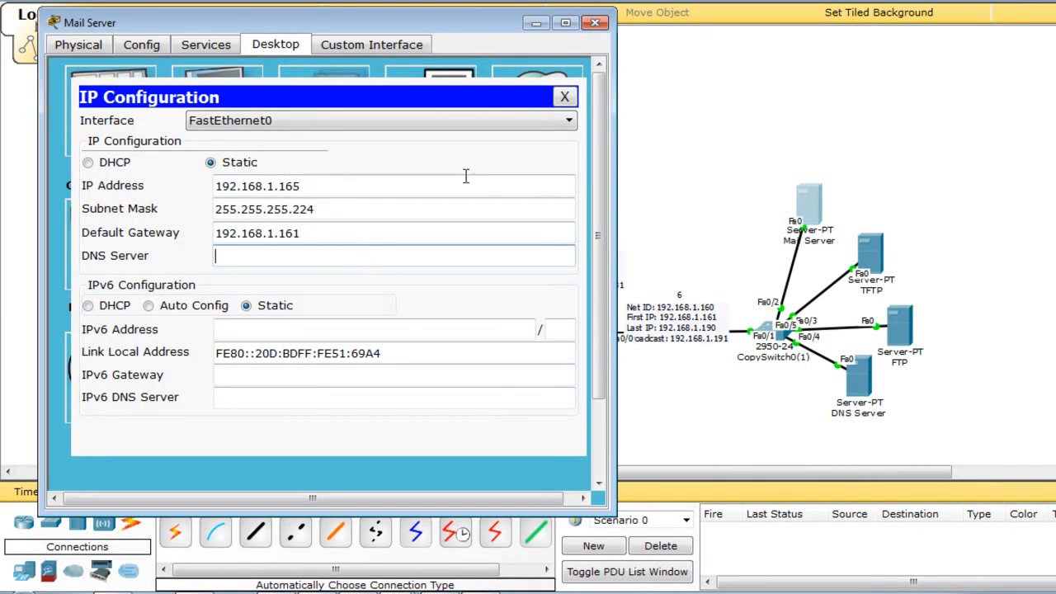
text(192.168.1.162)
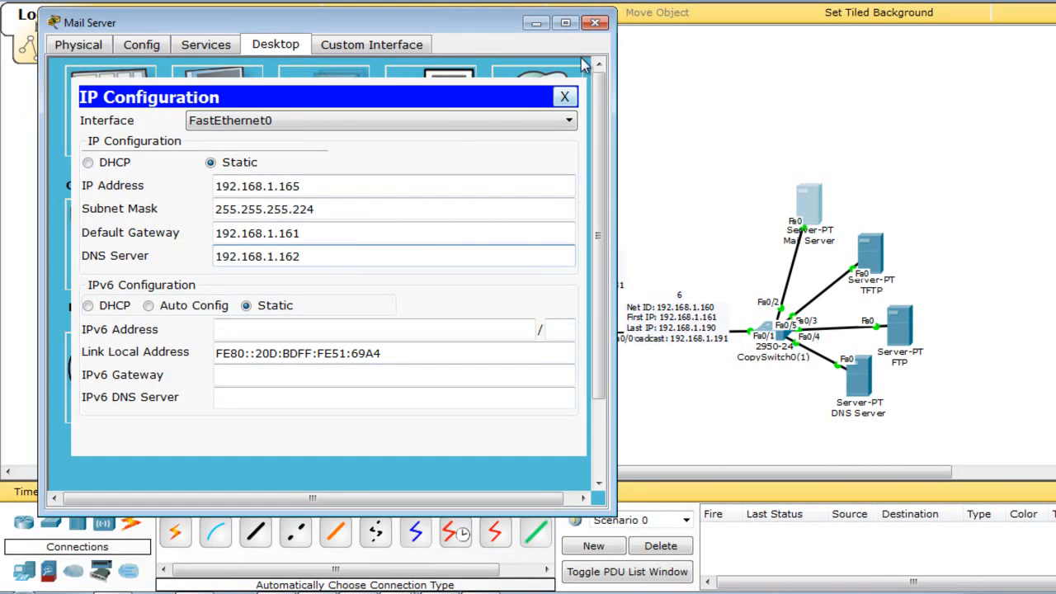
click(595, 22)
drag(871, 257, 868, 246)
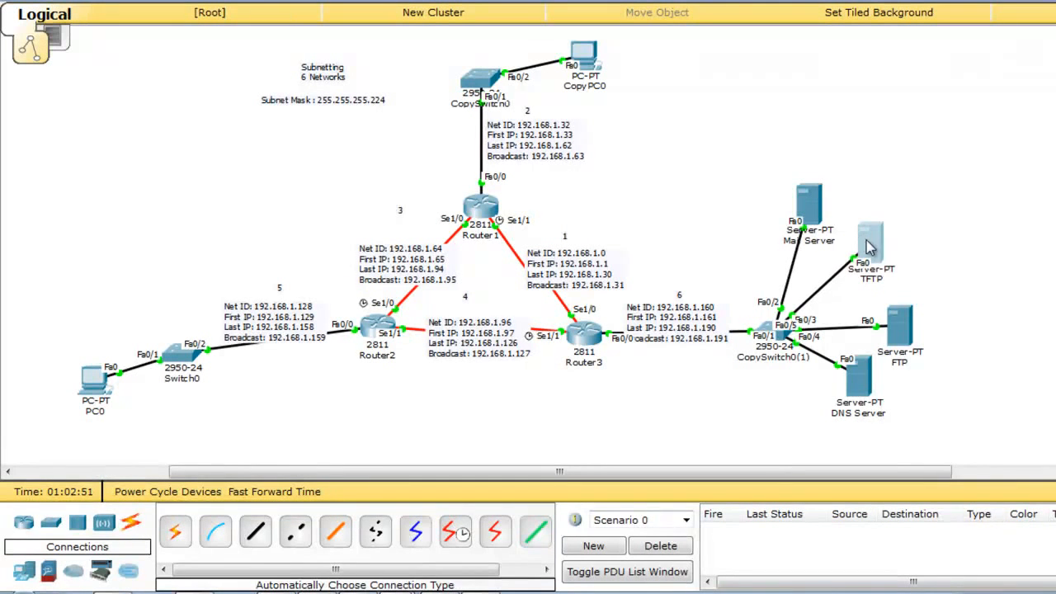
Send test pings from the TFTP and FTP servers to PC0, then tidy the switch position.
click(591, 51)
click(661, 546)
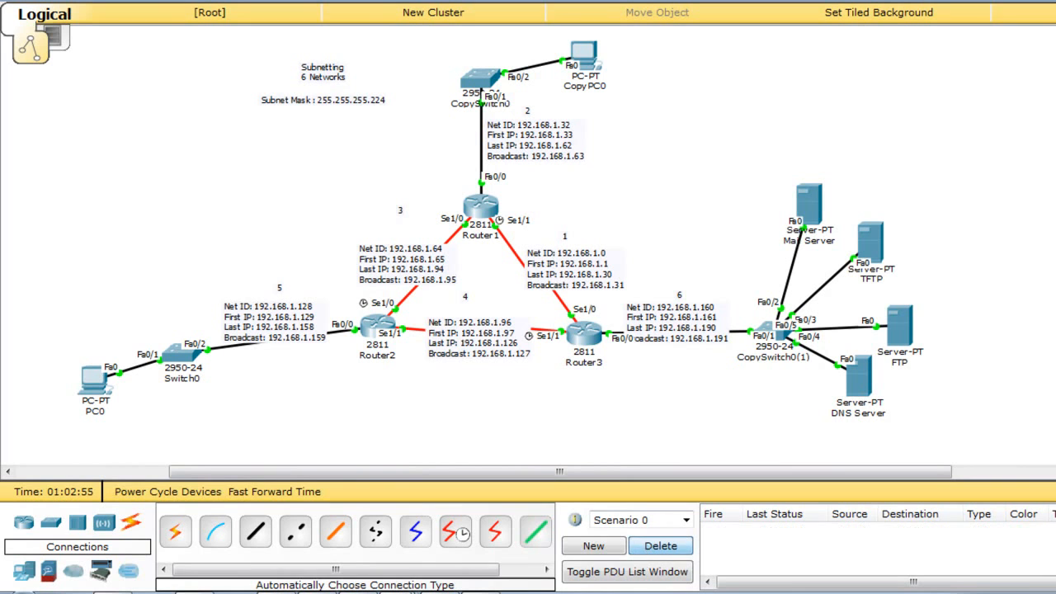
click(909, 328)
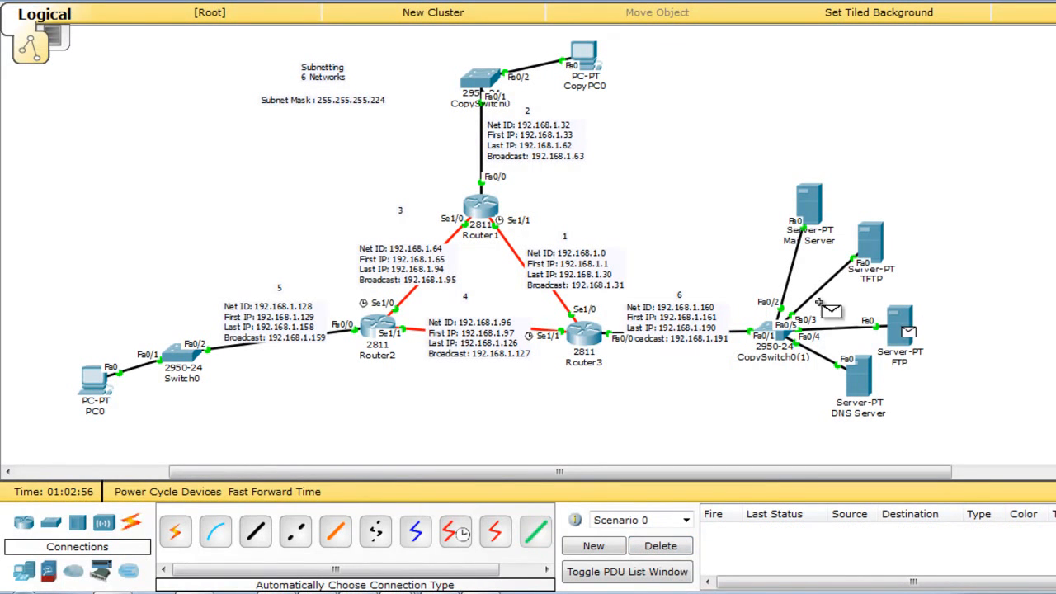
click(94, 379)
click(668, 547)
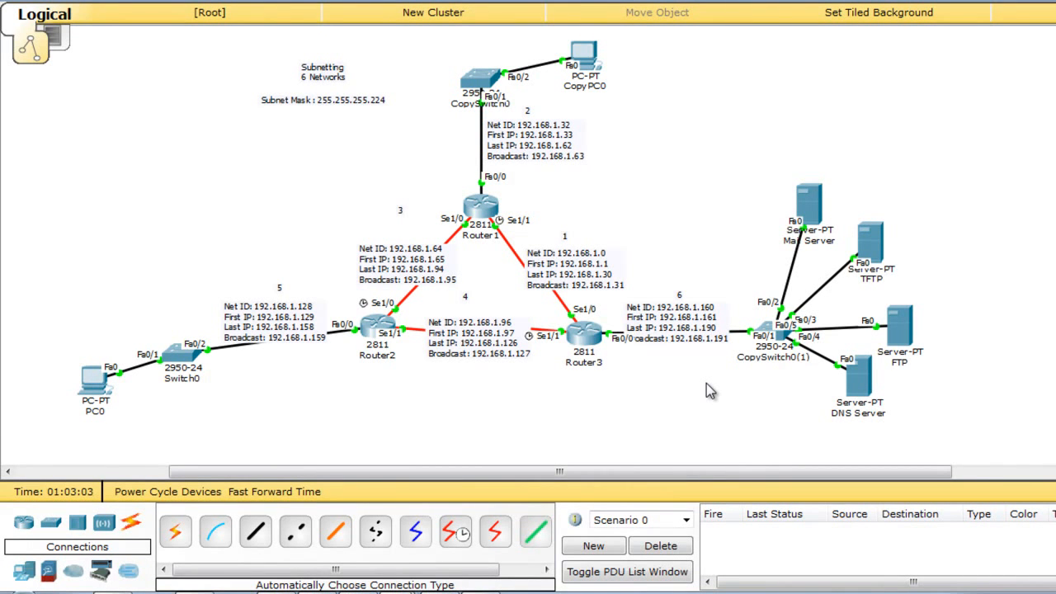
drag(774, 334, 766, 328)
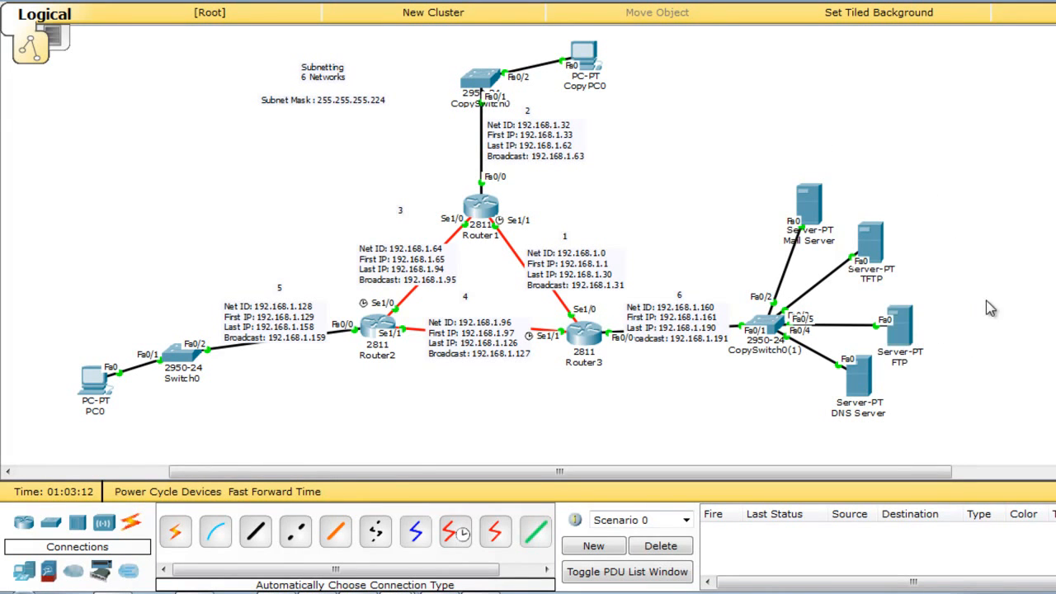
click(907, 323)
click(923, 46)
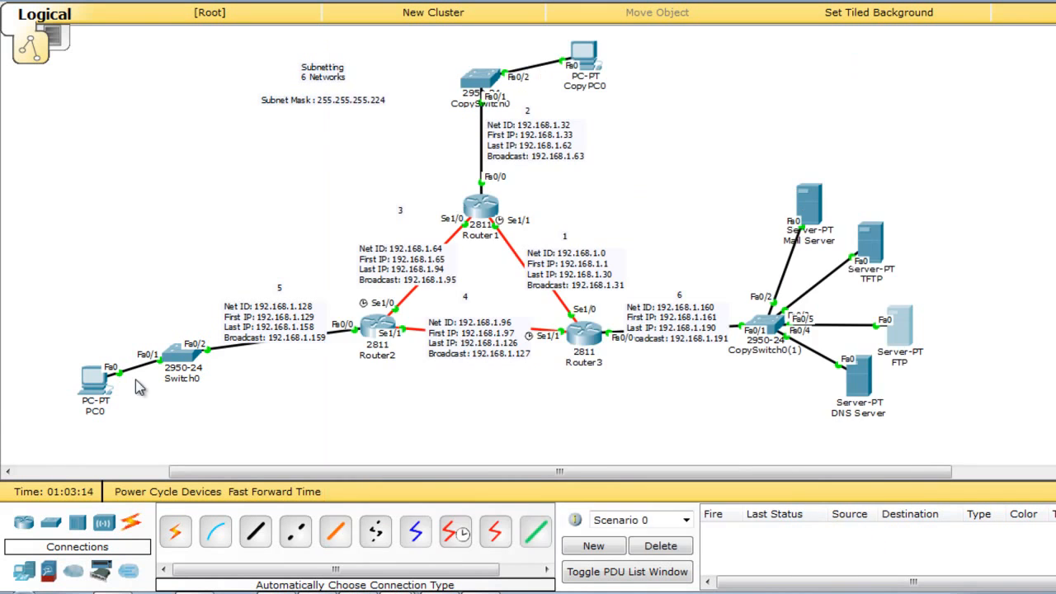
Open PC0's Text Editor and place the caret in its blank page.
click(94, 378)
drag(590, 54, 359, 18)
click(345, 372)
click(306, 145)
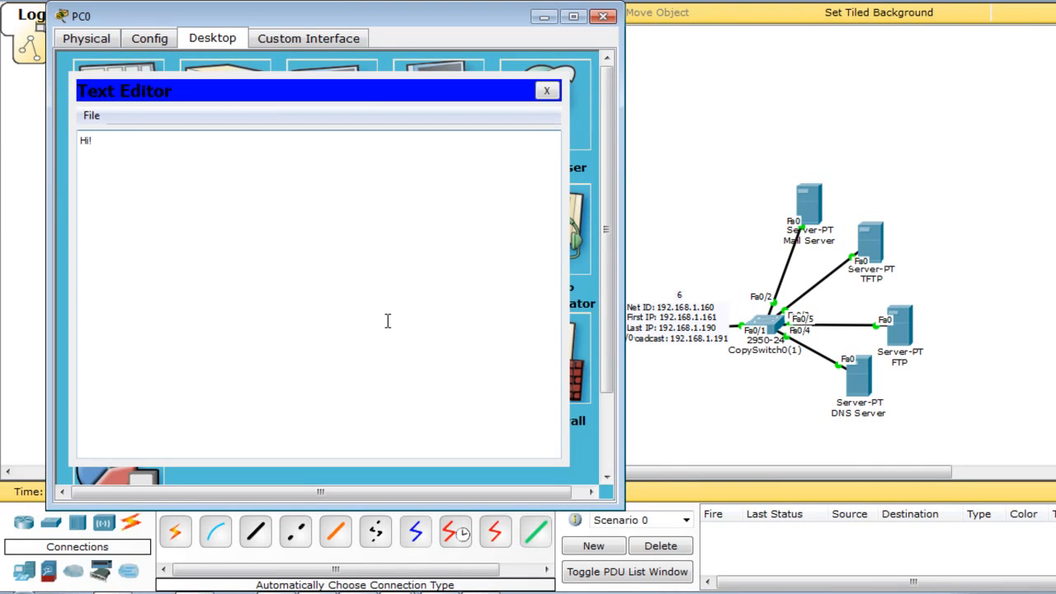
Save the Hi! note on PC0 as IT.txt.
click(90, 116)
click(104, 139)
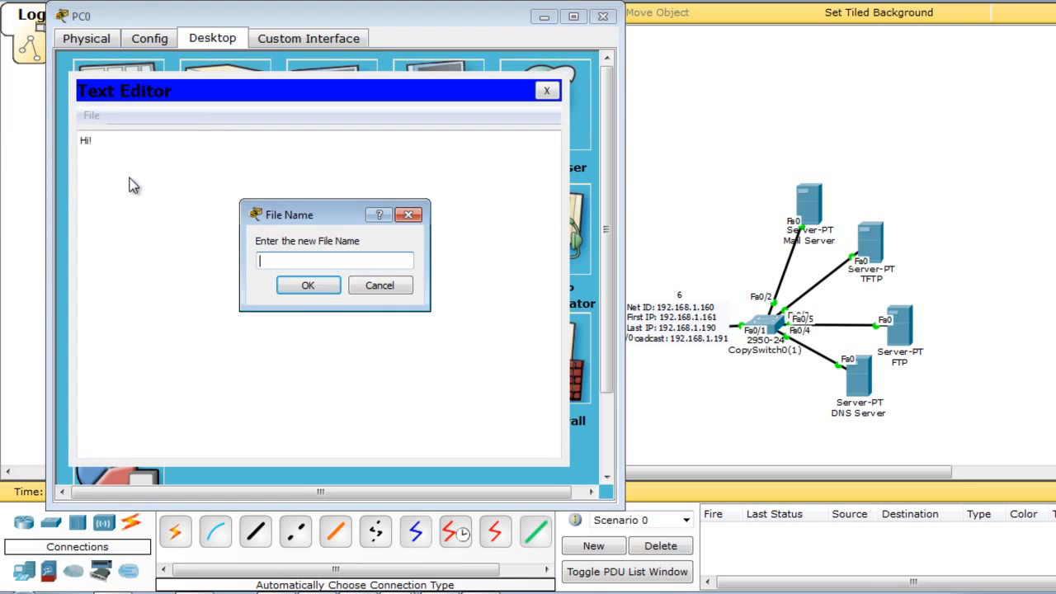
key(BackSpace)
key(BackSpace)
text(IT.txt)
key(Return)
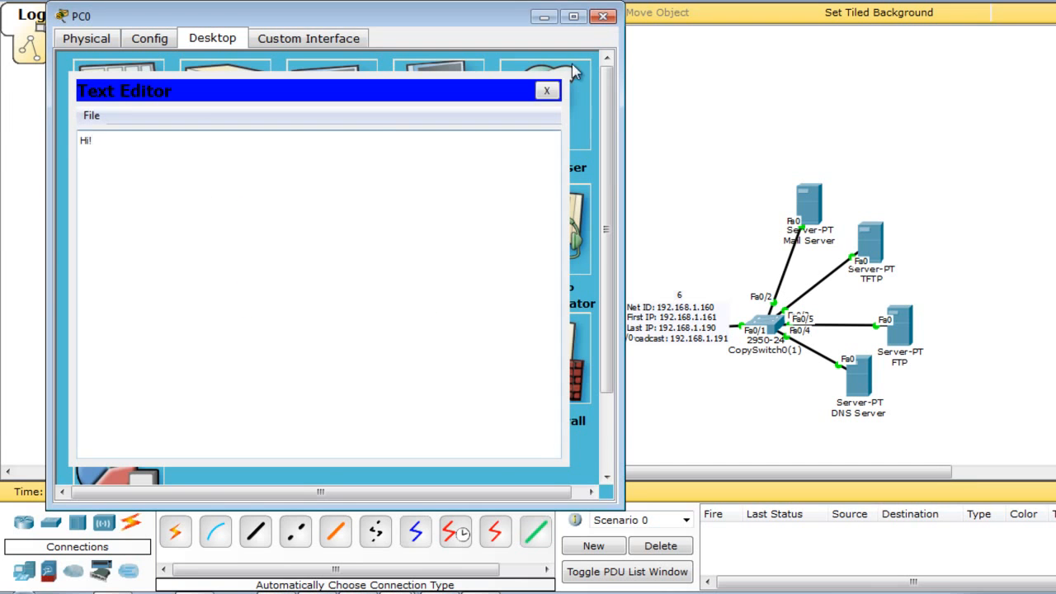
Close the editor, open PC0's Command Prompt, and bring up the FTP server.
click(546, 91)
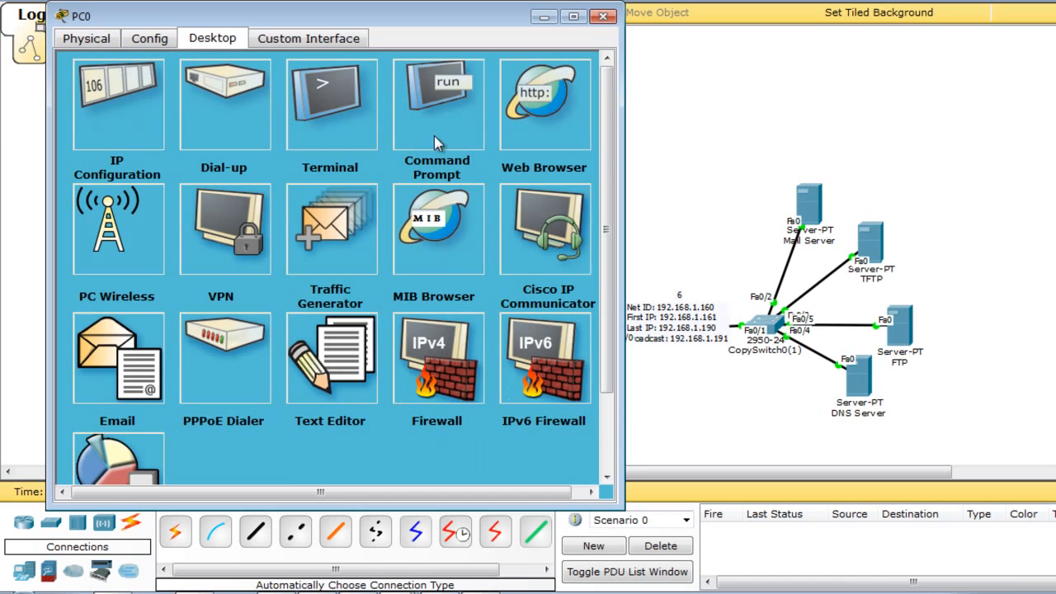
click(436, 140)
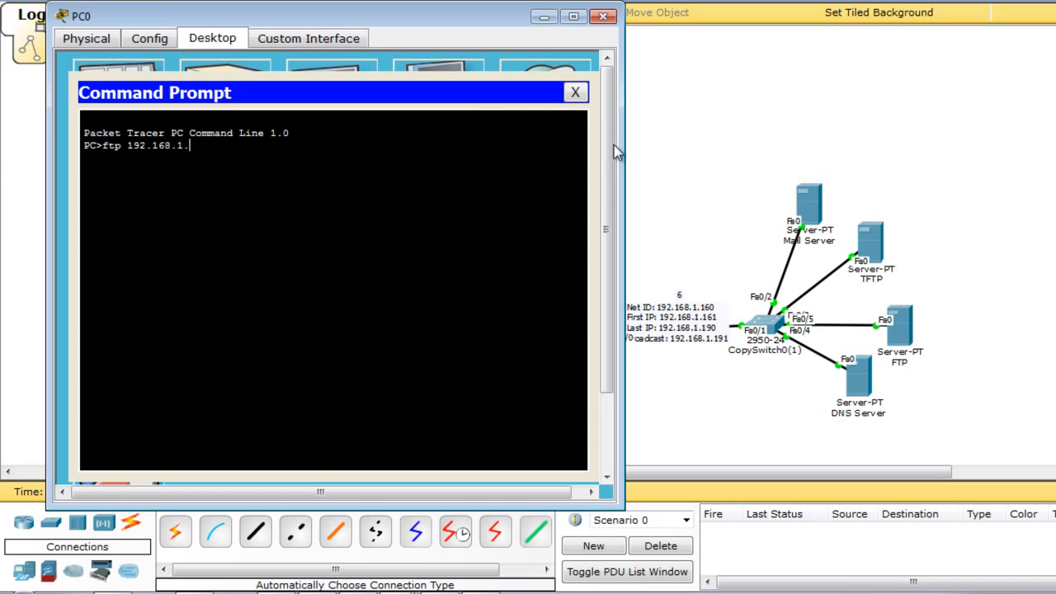
click(867, 325)
Check that the FTP server's IP address is 192.168.1.163.
click(887, 332)
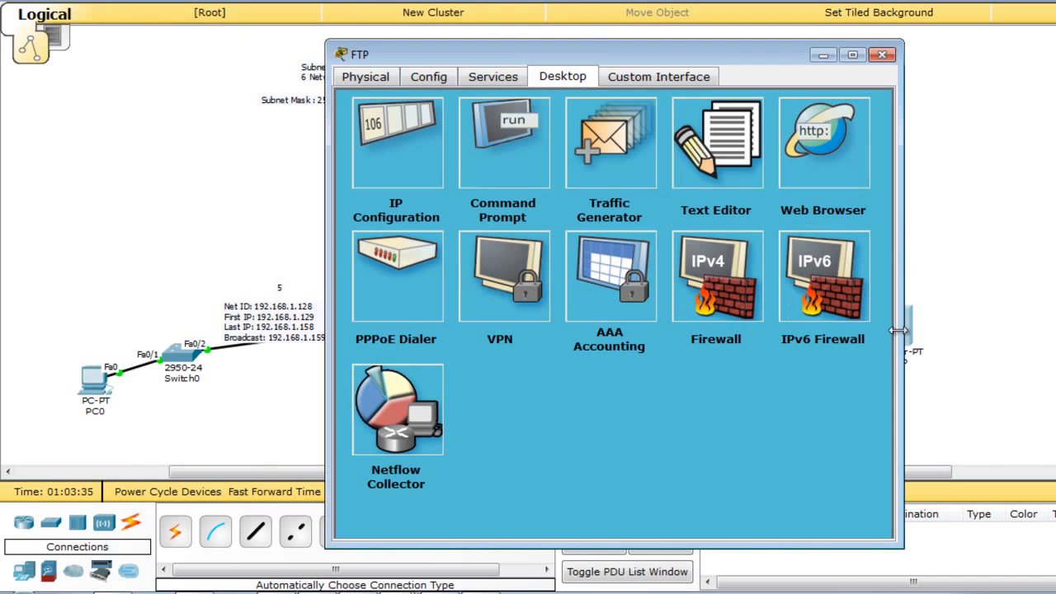
click(426, 156)
double_click(569, 218)
mouse_move(567, 218)
mouse_down()
mouse_move(504, 218)
mouse_move(575, 218)
mouse_move(566, 218)
mouse_up()
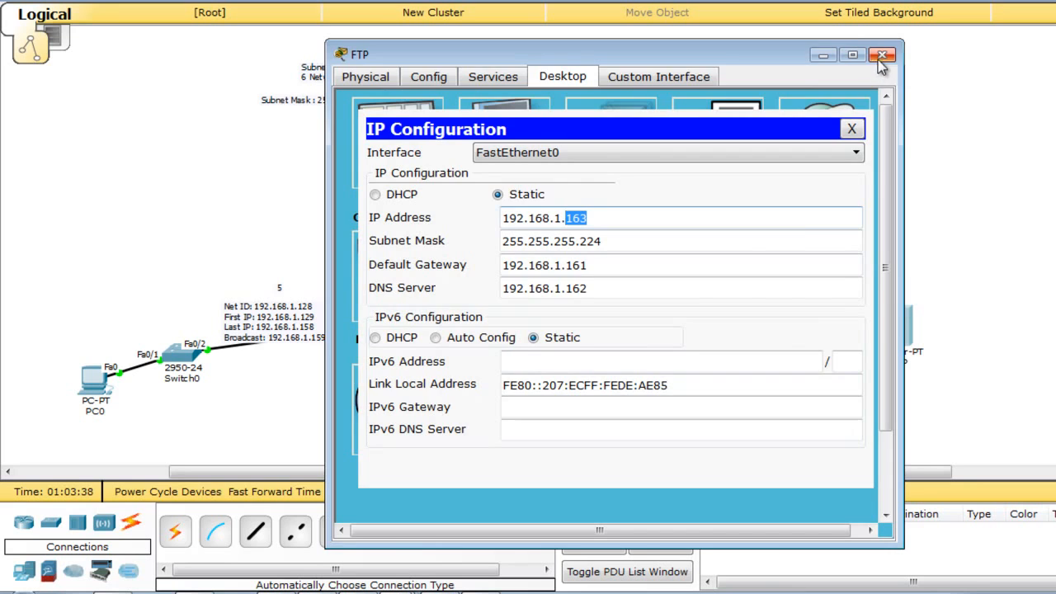
click(883, 55)
click(96, 381)
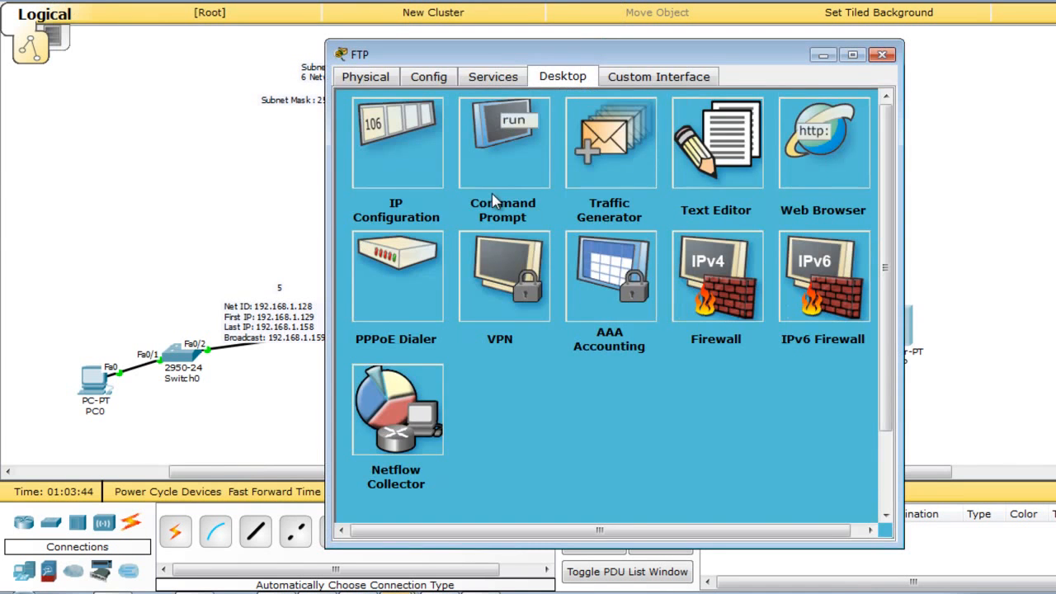
Add an FTP user with a password and full write, read, delete, rename and list permissions.
click(511, 81)
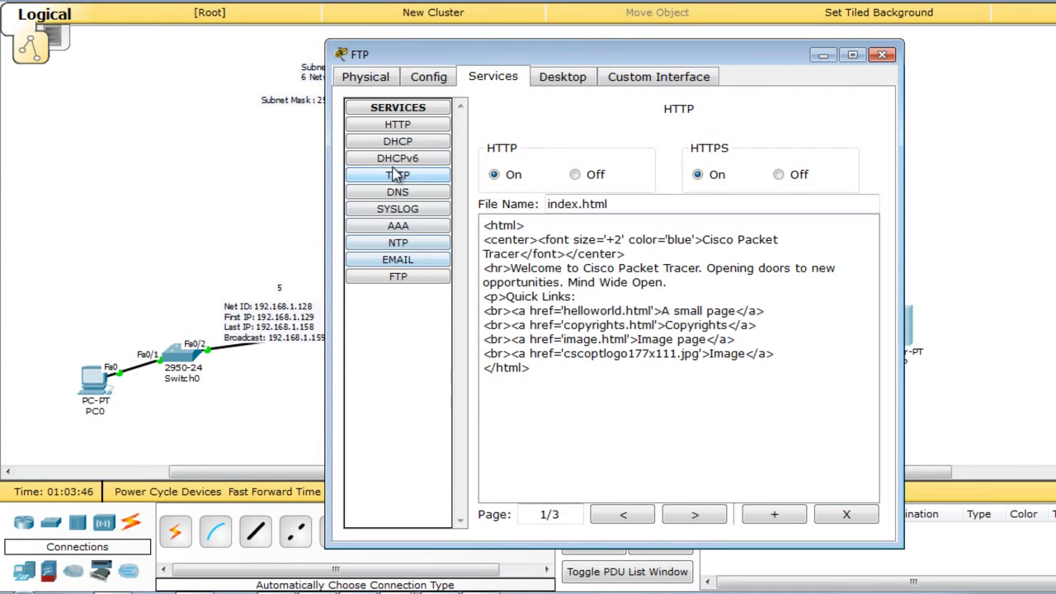
click(398, 278)
click(558, 198)
text(admin)
key(Tab)
text(admin)
click(599, 223)
click(673, 223)
click(727, 223)
click(804, 222)
click(504, 222)
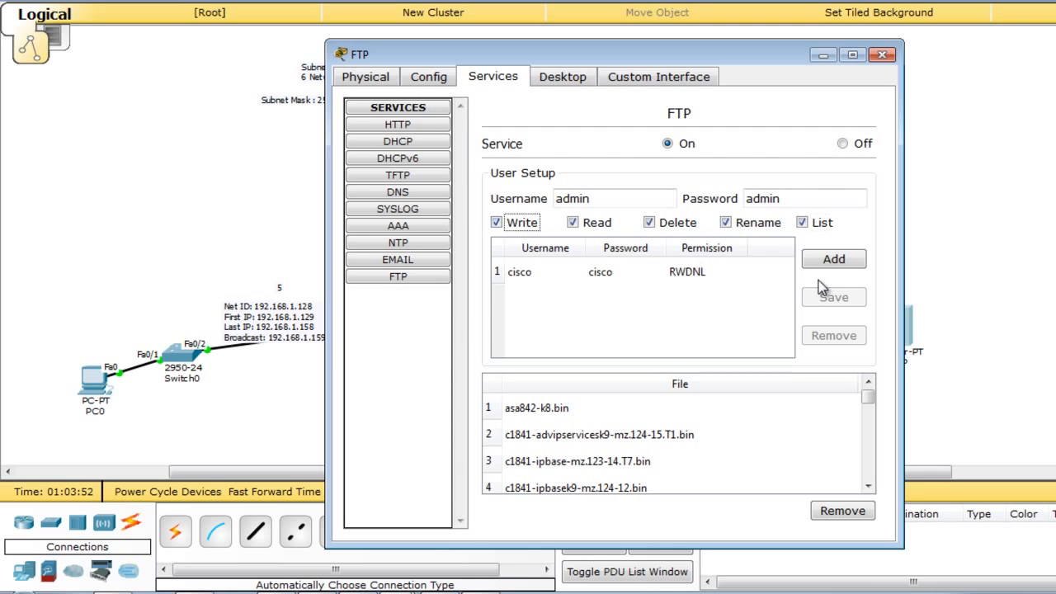
click(830, 261)
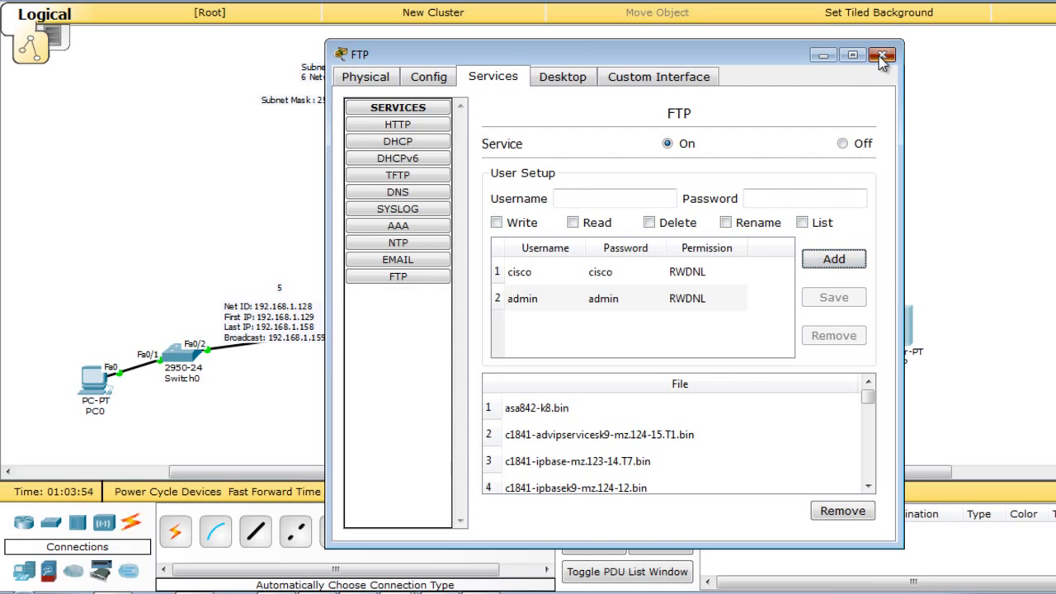
click(882, 54)
click(94, 381)
Connect PC0 to FTP server 192.168.1.163, log in, and list the available commands.
key(Return)
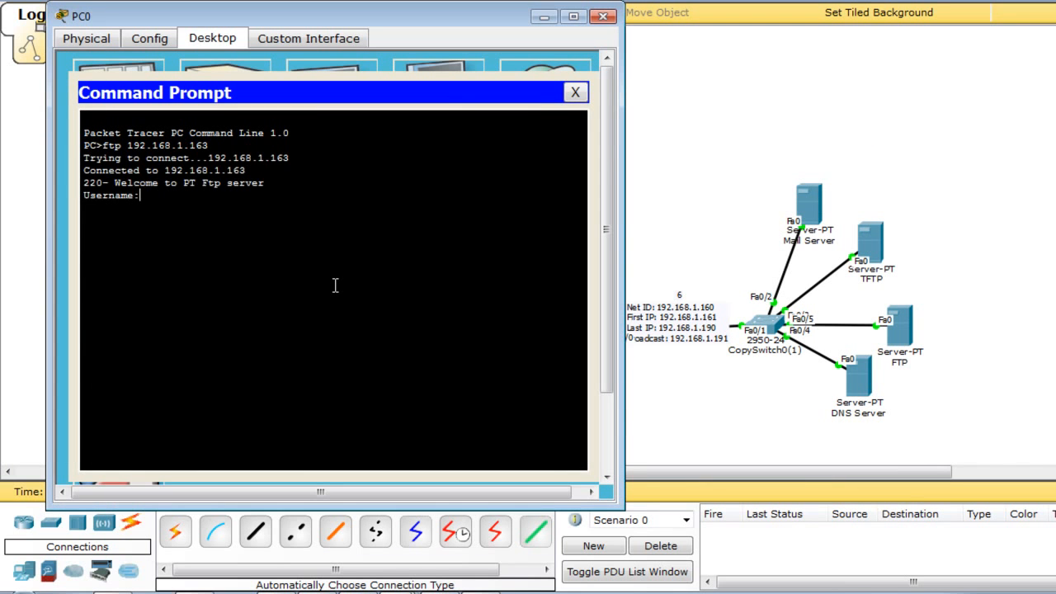
text(admin)
key(Return)
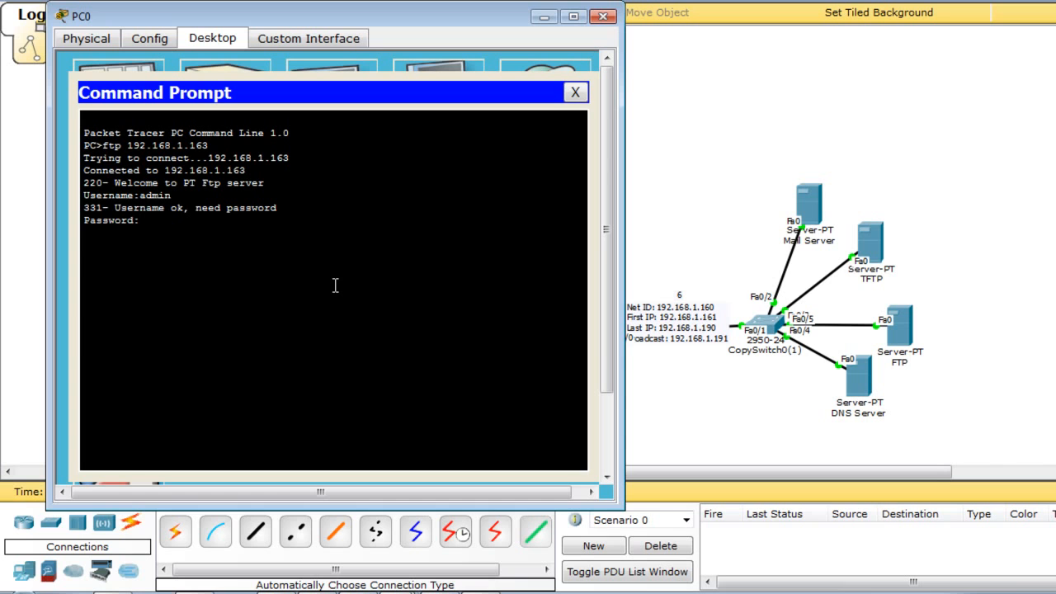
key(Return)
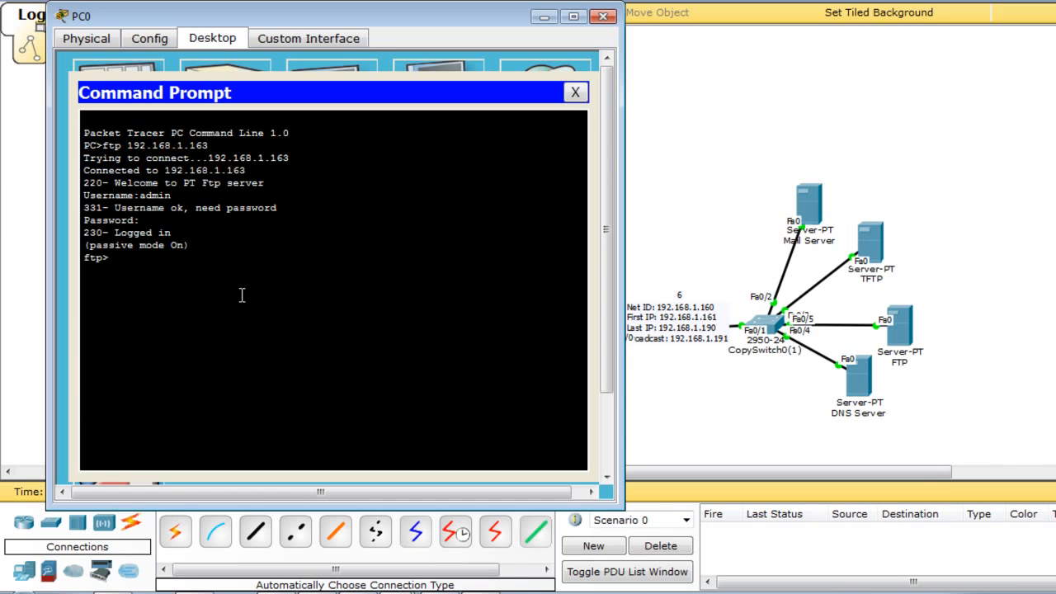
key(Return)
Upload IT.txt to the FTP server with put IT.txt.
drag(141, 356, 179, 355)
click(147, 412)
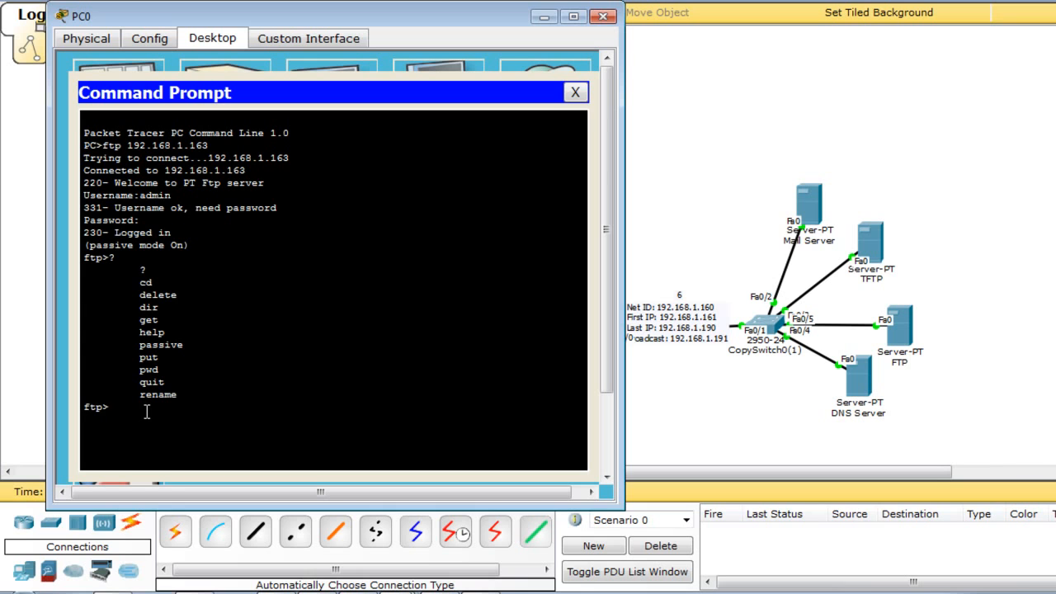
text(pit)
key(BackSpace)
key(BackSpace)
key(BackSpace)
key(BackSpace)
key(BackSpace)
key(BackSpace)
key(BackSpace)
key(BackSpace)
key(BackSpace)
key(BackSpace)
text(put IT.txt)
key(Return)
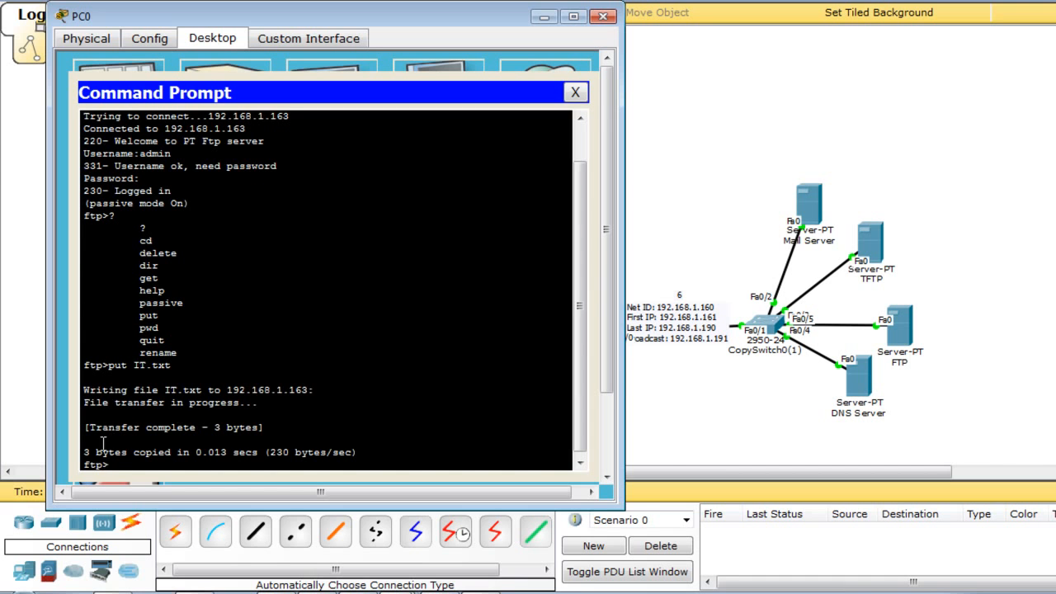
drag(267, 428, 98, 384)
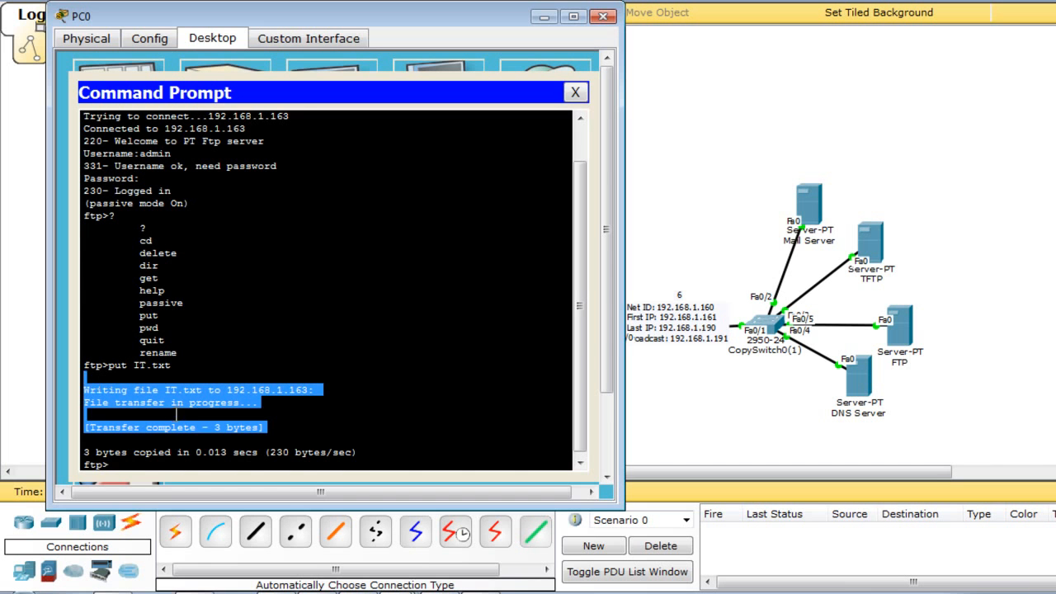
click(509, 166)
Confirm IT.txt is listed among the FTP server's files.
click(603, 16)
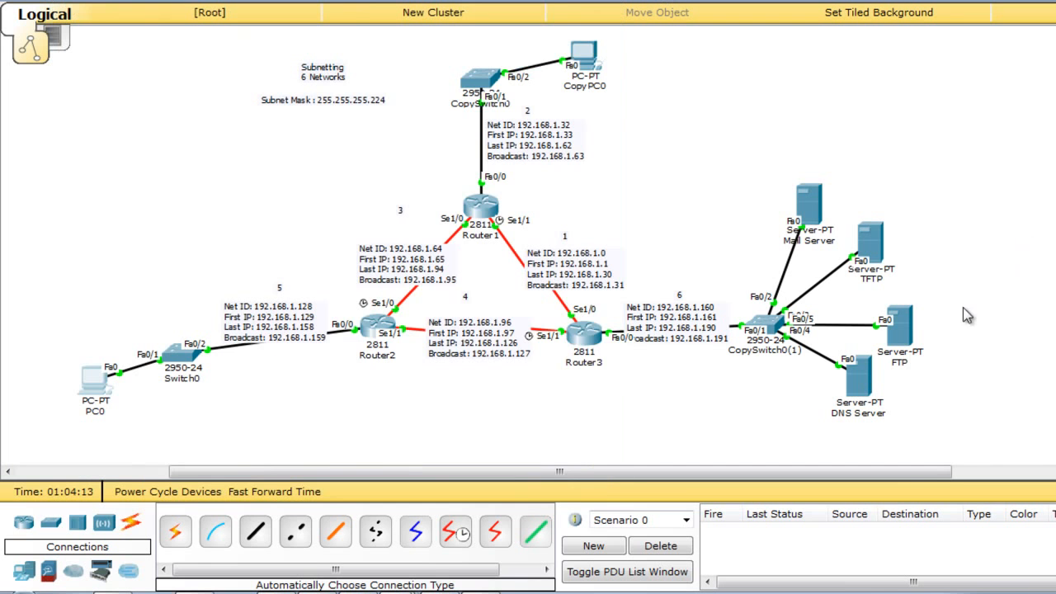
click(900, 326)
click(422, 276)
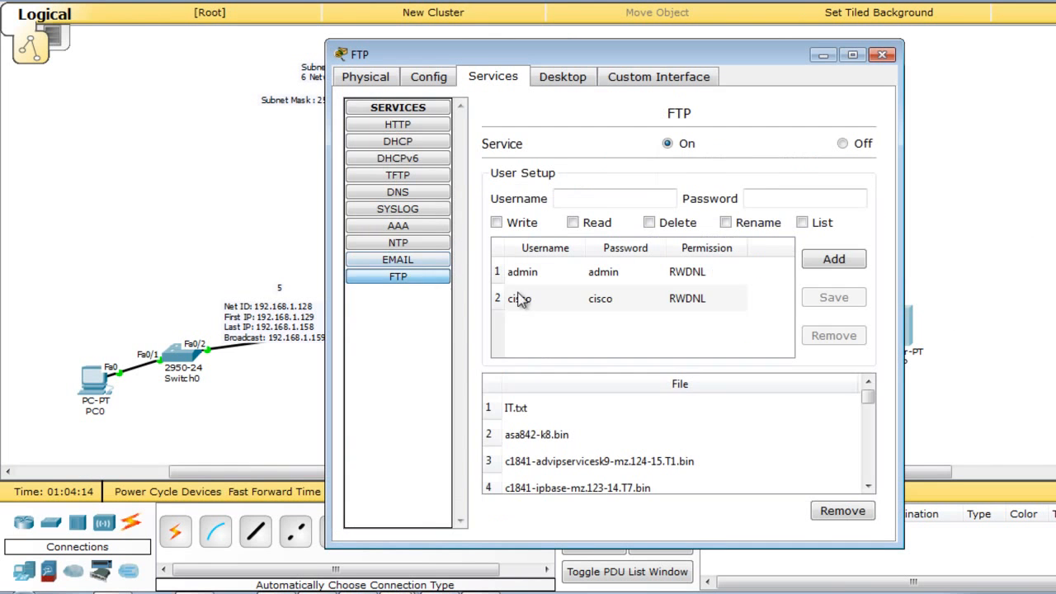
click(640, 407)
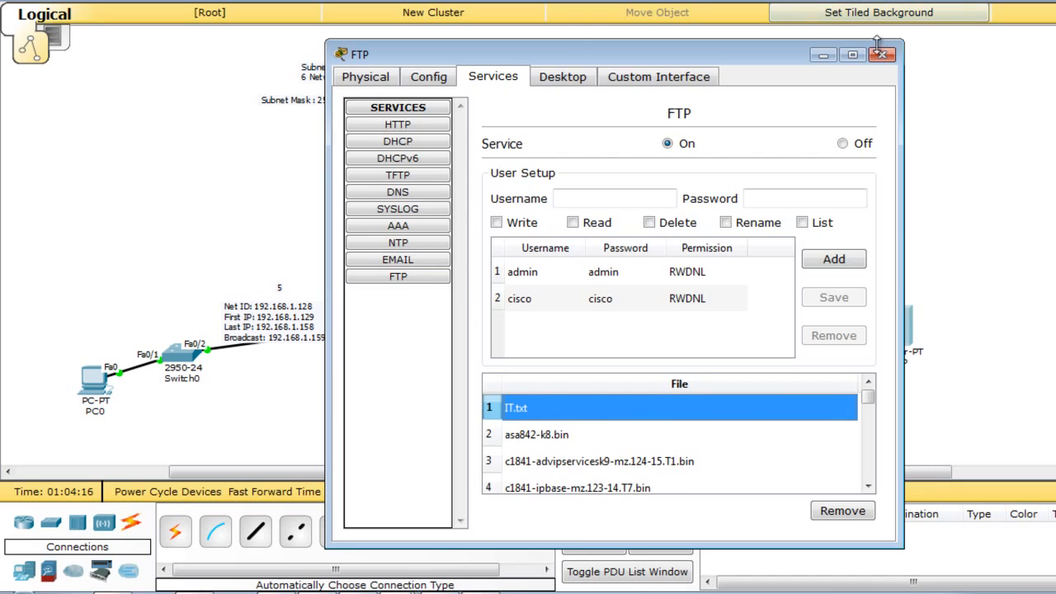
click(882, 54)
drag(894, 312, 891, 301)
click(915, 277)
mouse_move(930, 185)
mouse_down()
mouse_move(885, 231)
mouse_move(870, 268)
mouse_move(924, 243)
mouse_up()
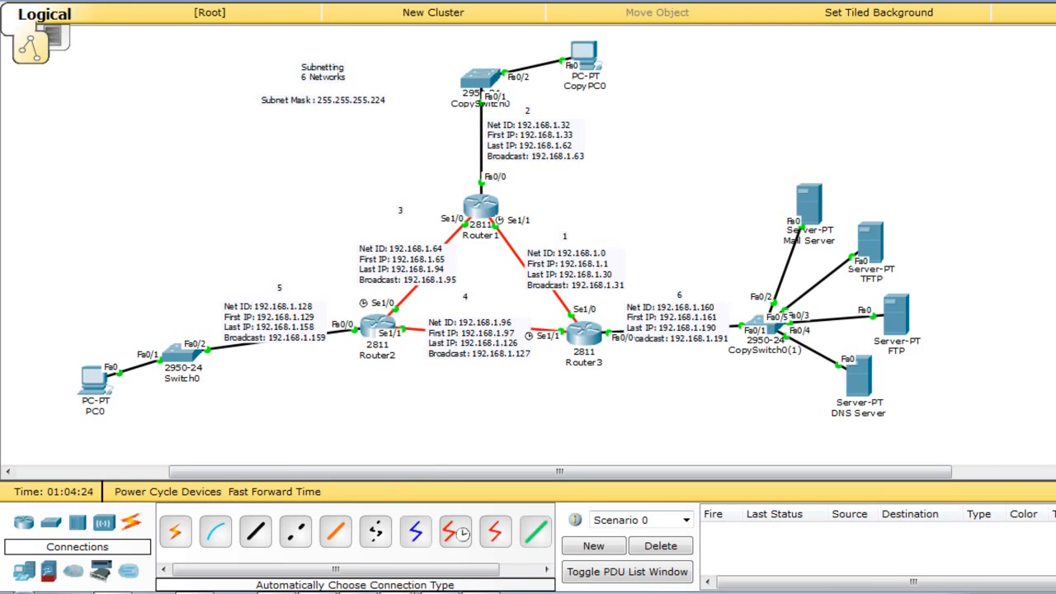
click(452, 593)
Add a dashed separator line below the servers note in WordPad.
key(Return)
text(-)
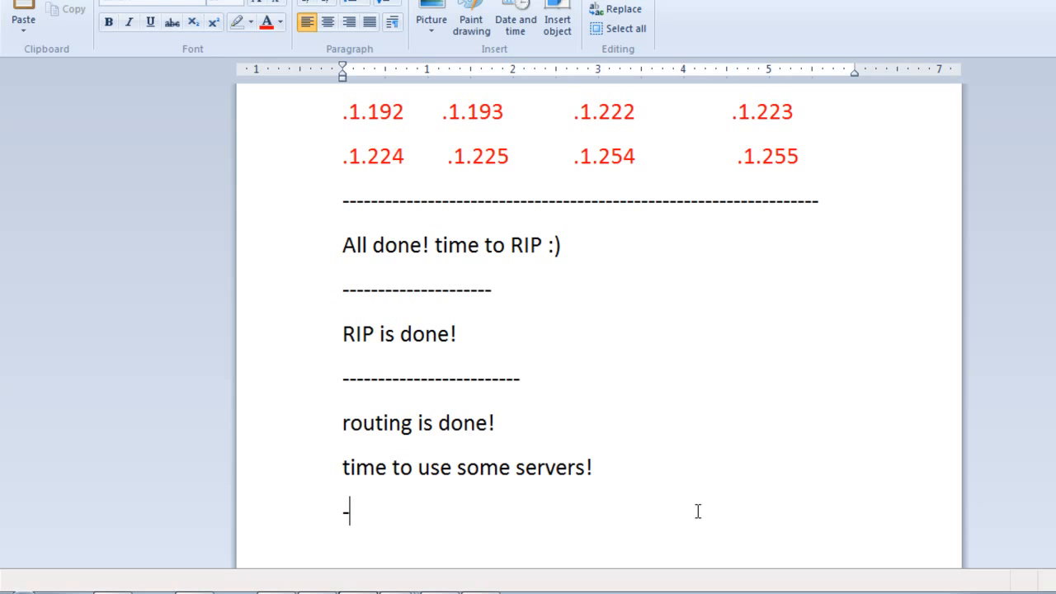
text(----------------------------------------------)
key(Return)
Type the note 'Backup Router OS and Router Config by using Telnet!' on a new line.
text(Backy)
key(BackSpace)
text(uo)
key(BackSpace)
text(p )
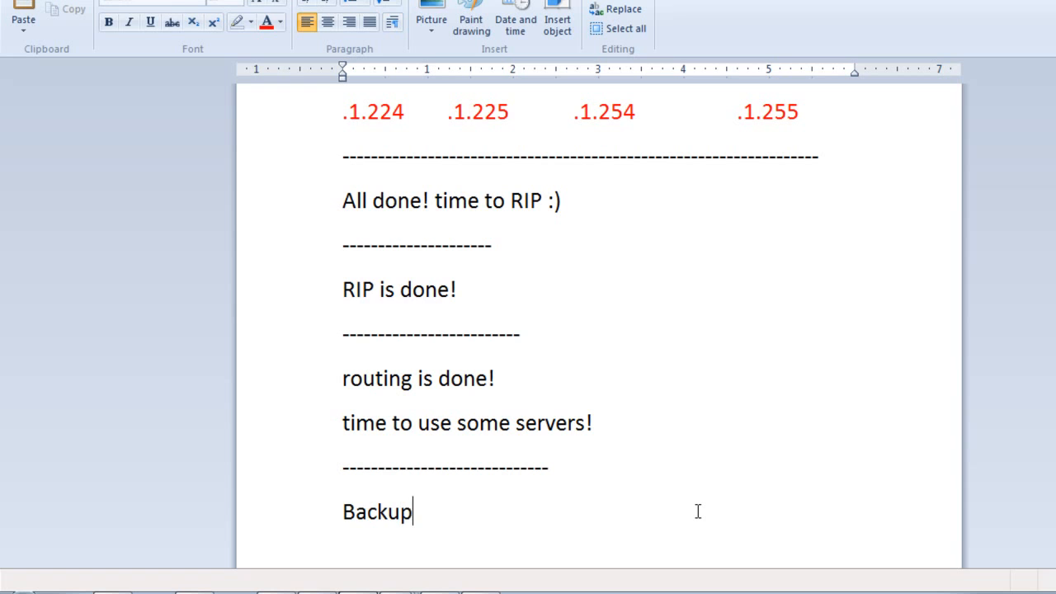
text(Router OS and Router Co)
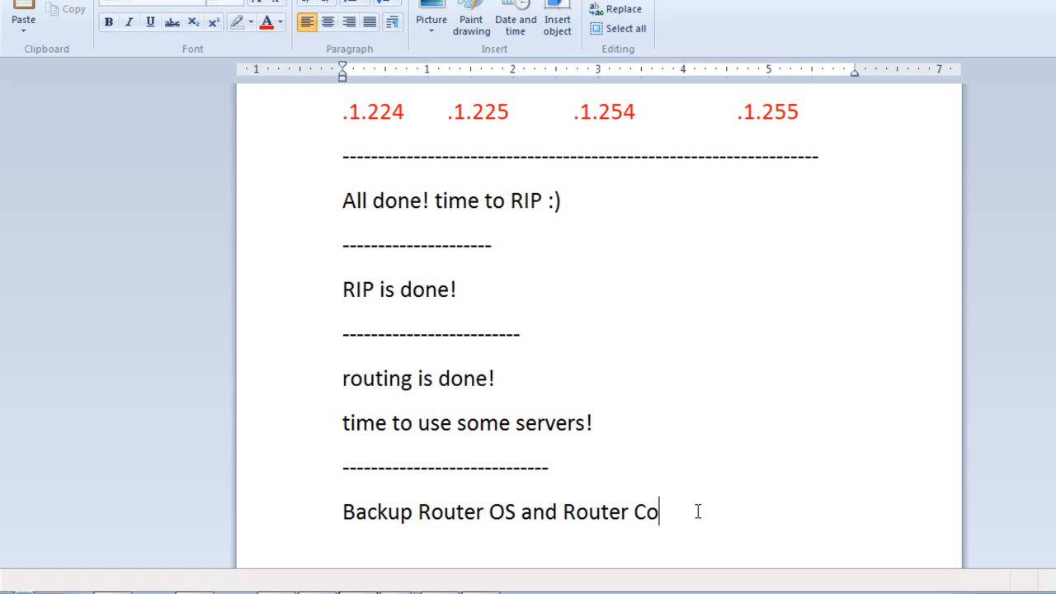
text(nfig by usin)
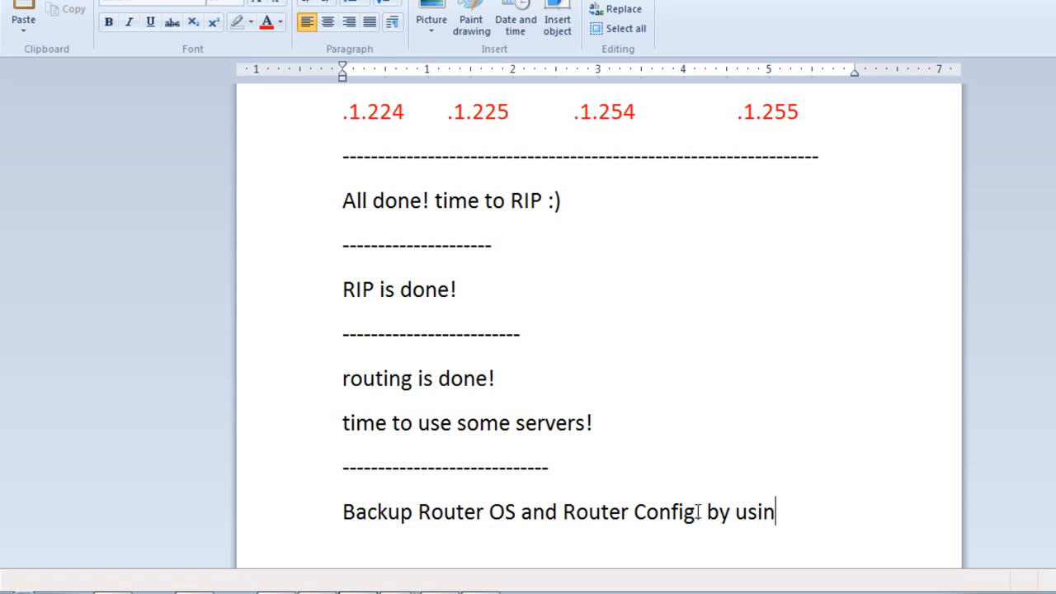
text(g Teln)
key(BackSpace)
text(lnet)
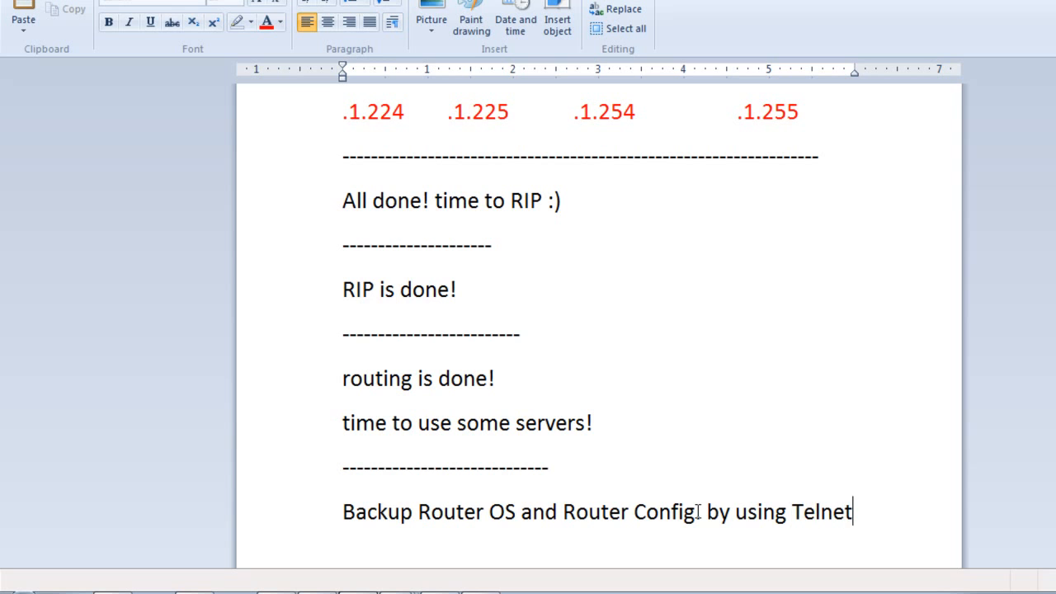
text(!)
key(Return)
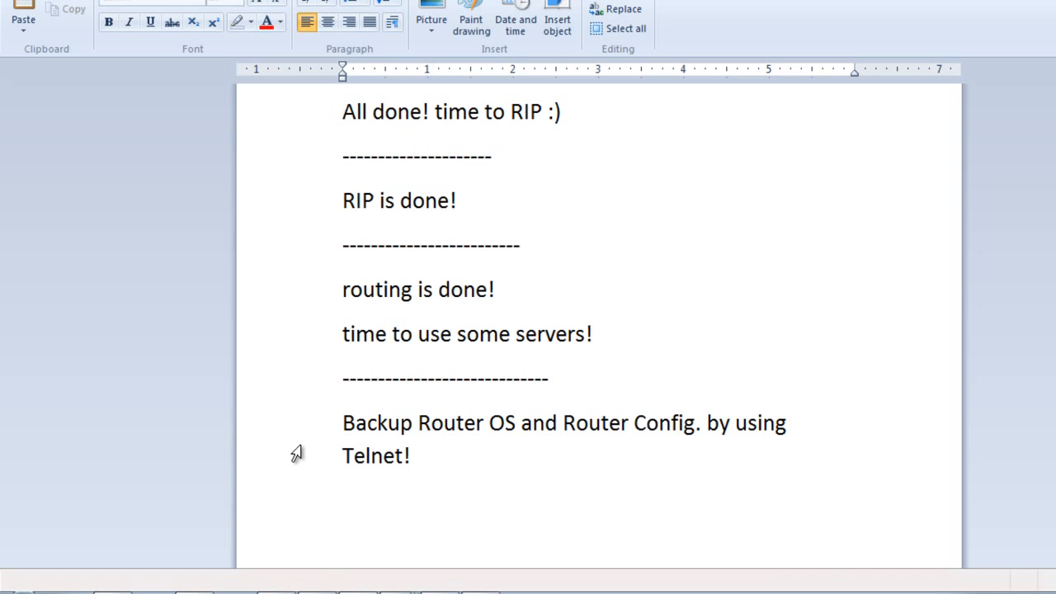
Put the caret on the empty last line and return to Packet Tracer.
click(317, 456)
click(332, 533)
click(437, 496)
key(alt+Tab)
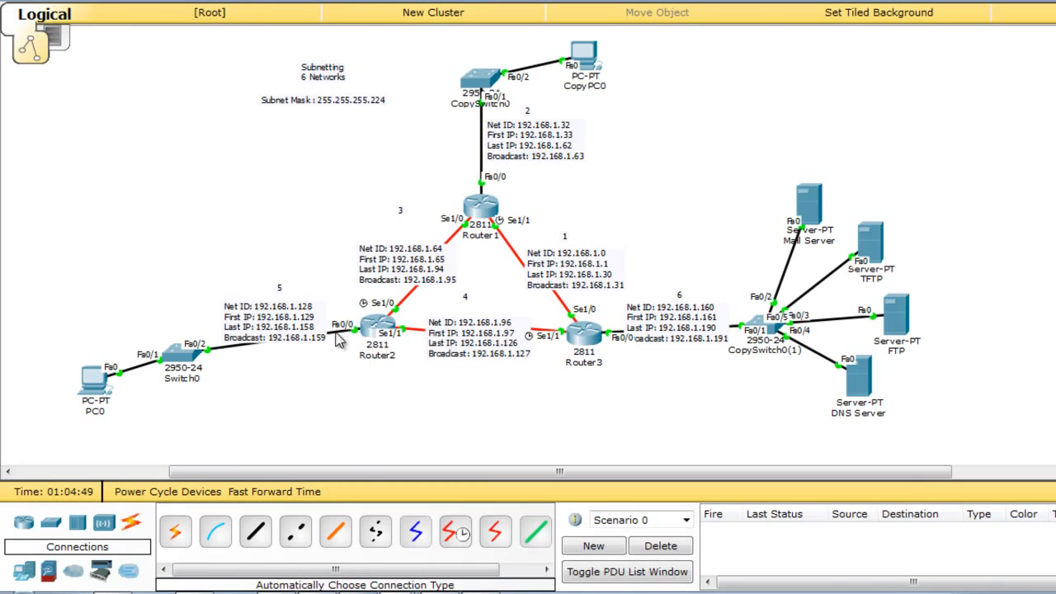
Open Router2's CLI and enter privileged and global configuration mode.
click(370, 331)
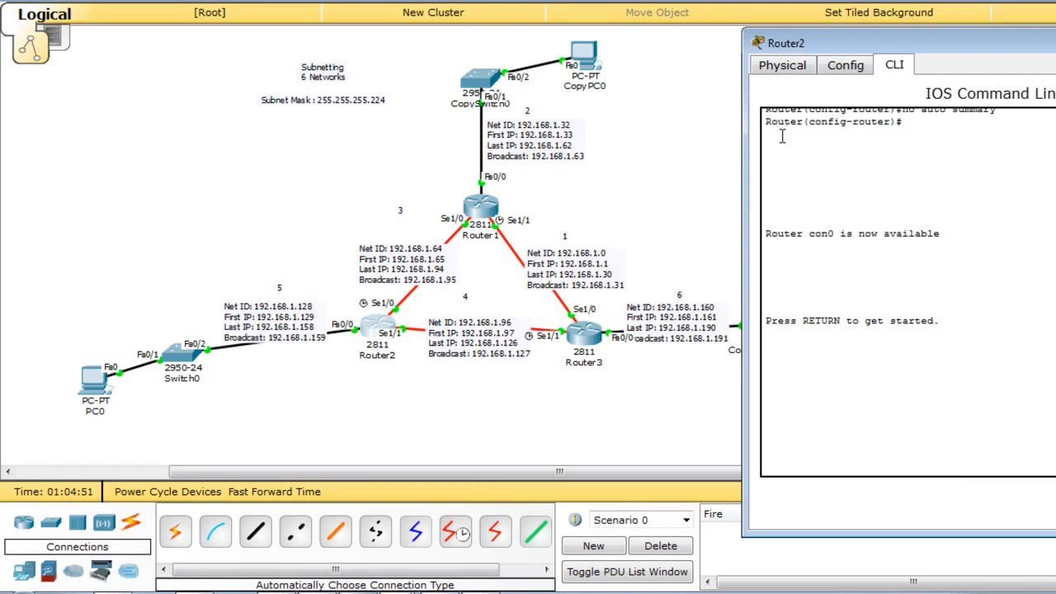
click(865, 461)
key(Return)
key(Return)
text(ena)
key(Return)
text(conf)
key(Tab)
text(t)
key(Return)
key(Return)
key(Return)
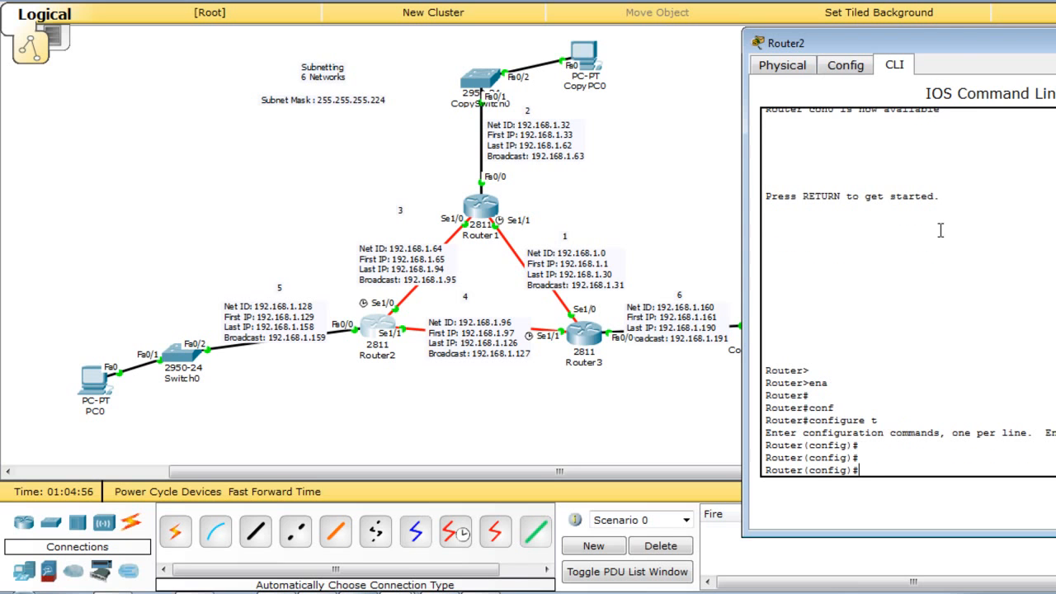
Give vty lines 0 4 a password and require login for telnet.
drag(949, 45, 625, 31)
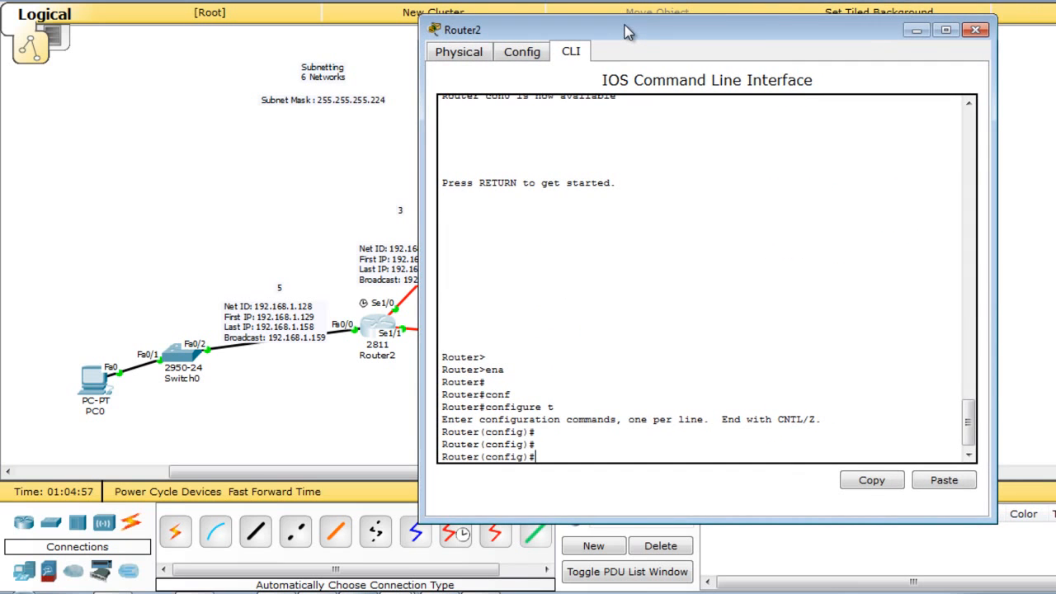
text(cons)
key(Tab)
key(BackSpace)
key(BackSpace)
key(BackSpace)
text(line)
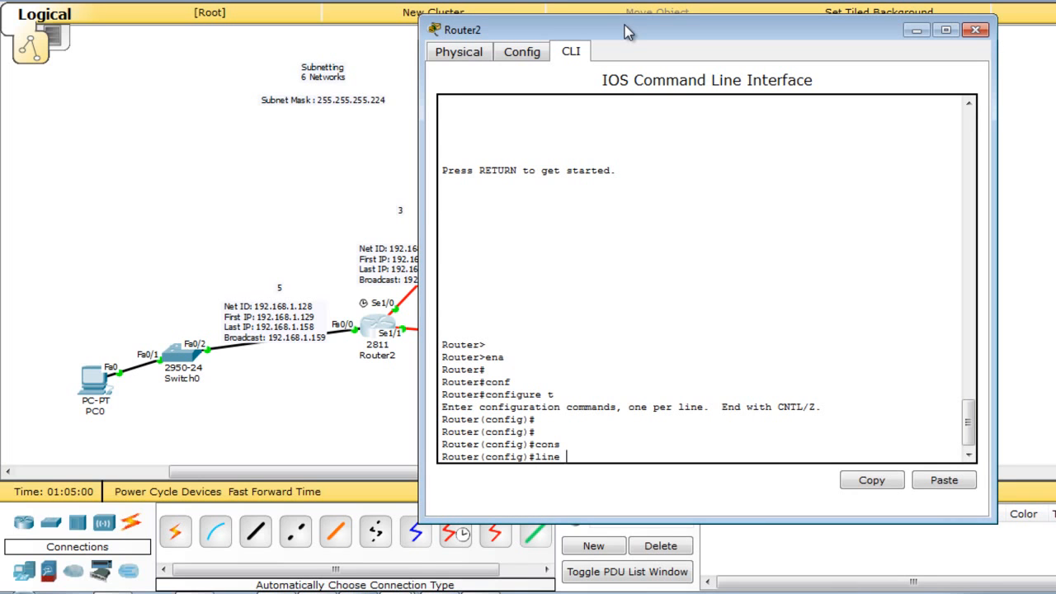
text( vty 0 4)
drag(594, 453, 613, 450)
click(617, 458)
key(Return)
text(pas)
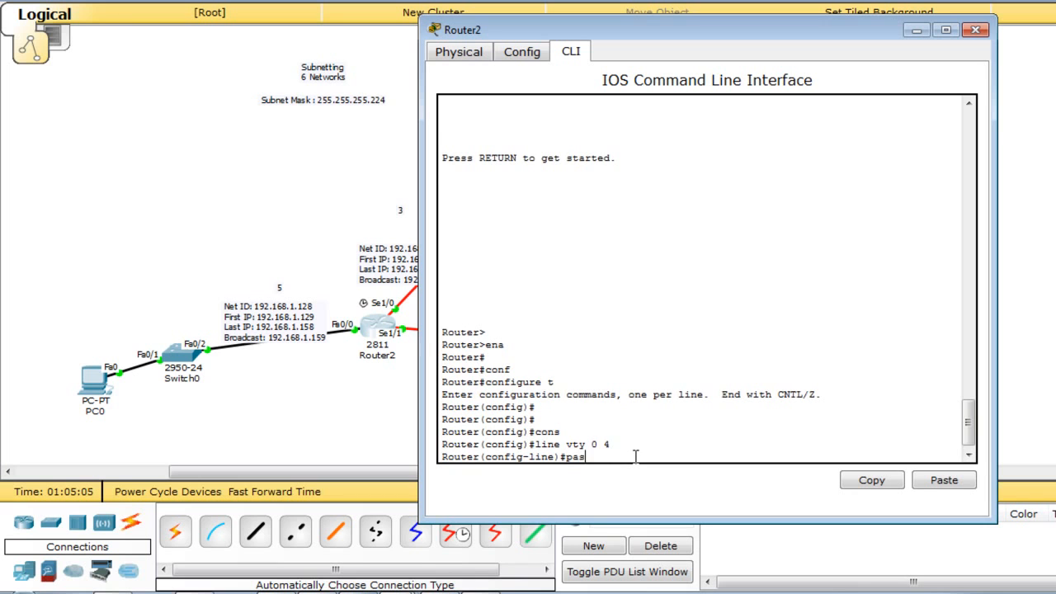
text(s)
key(Tab)
text(123)
key(Return)
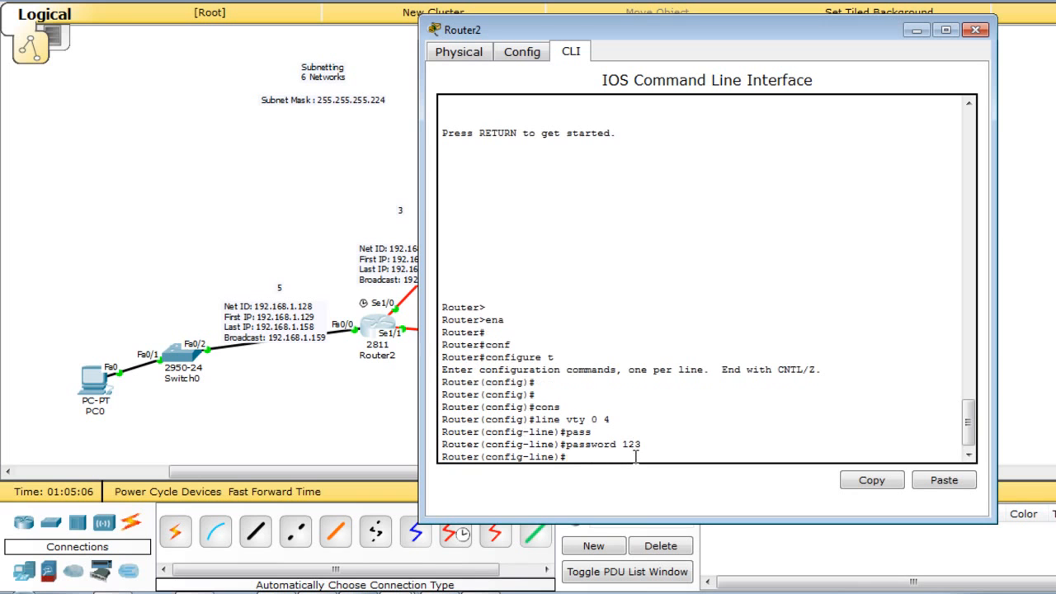
text(login)
key(Return)
text(ex)
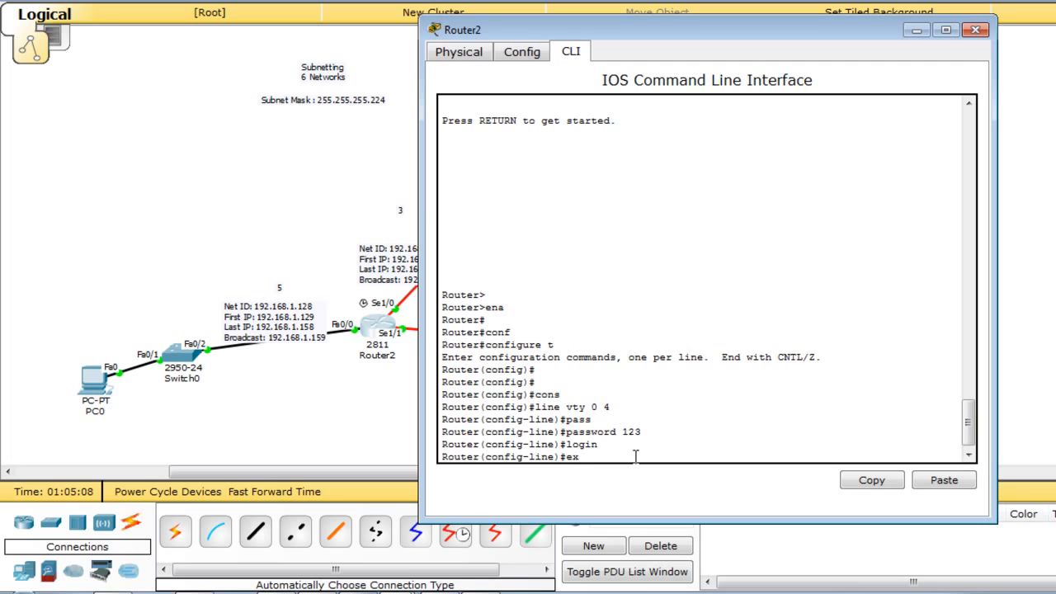
text(it)
key(Return)
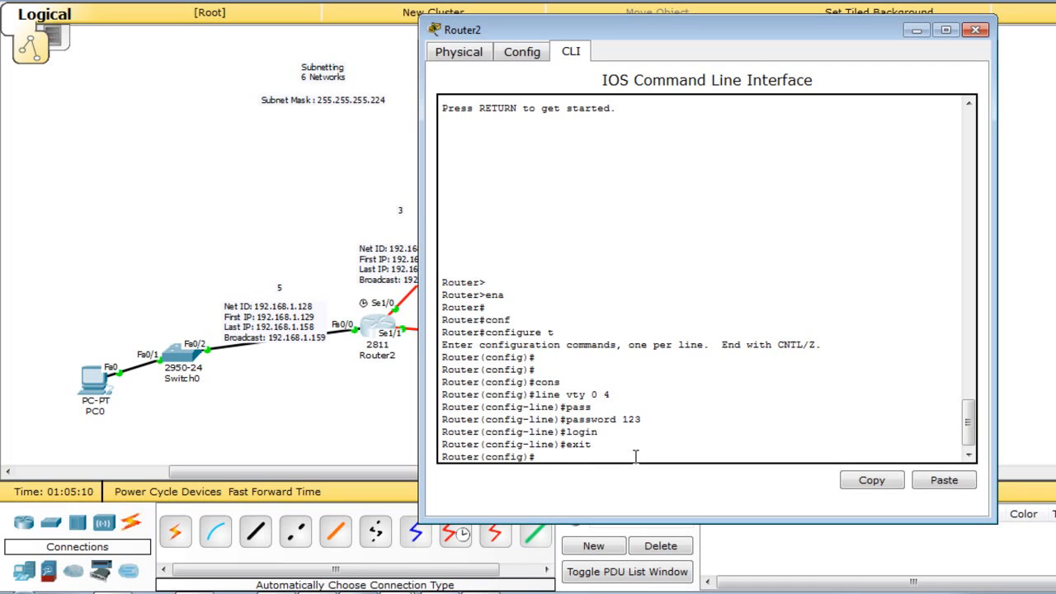
Set an enable password on Router2.
text(enable pass)
key(Tab)
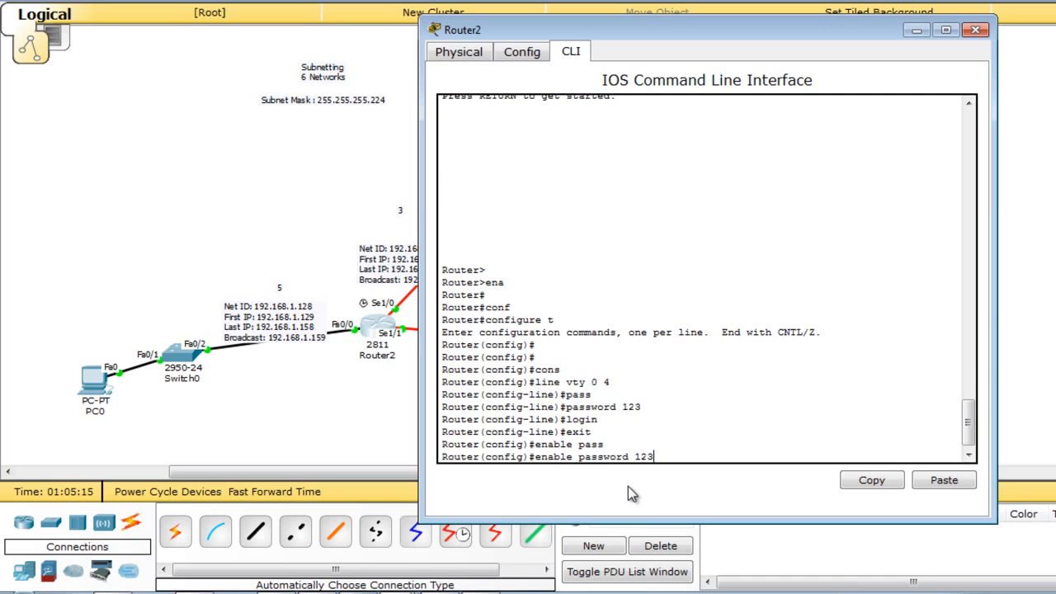
text(123)
key(Return)
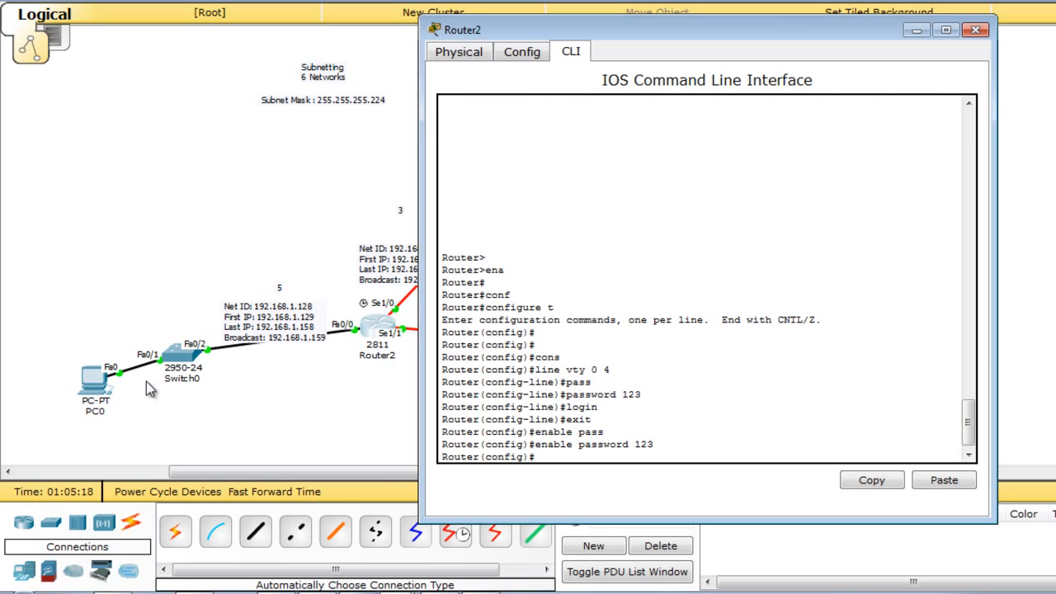
Open PC0's command prompt and attempt telnet to 192.168.1.129.
click(95, 381)
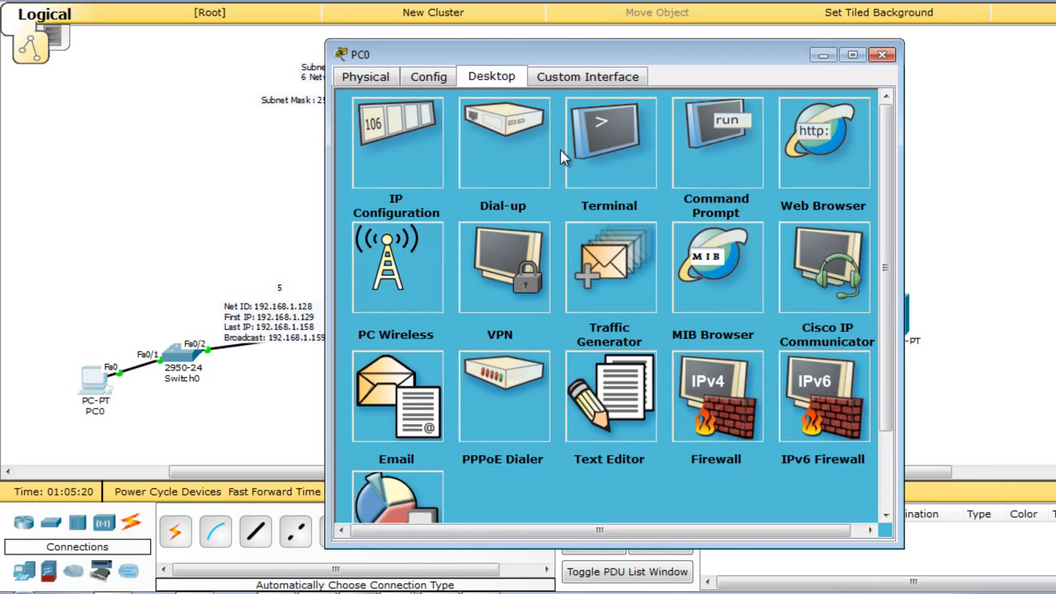
click(746, 141)
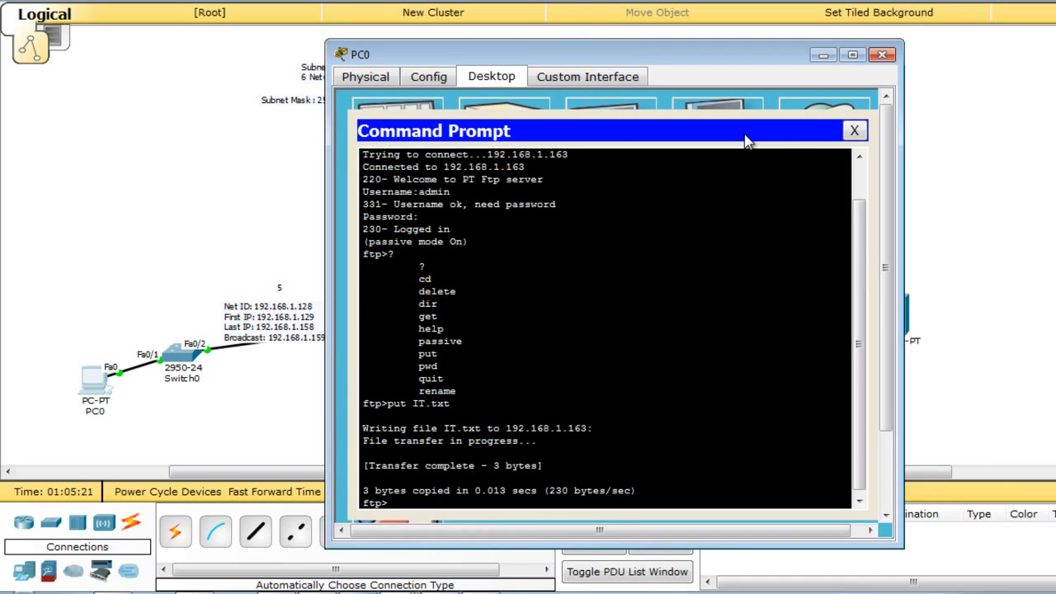
text(telnet 192.168.1.1)
drag(753, 57, 955, 42)
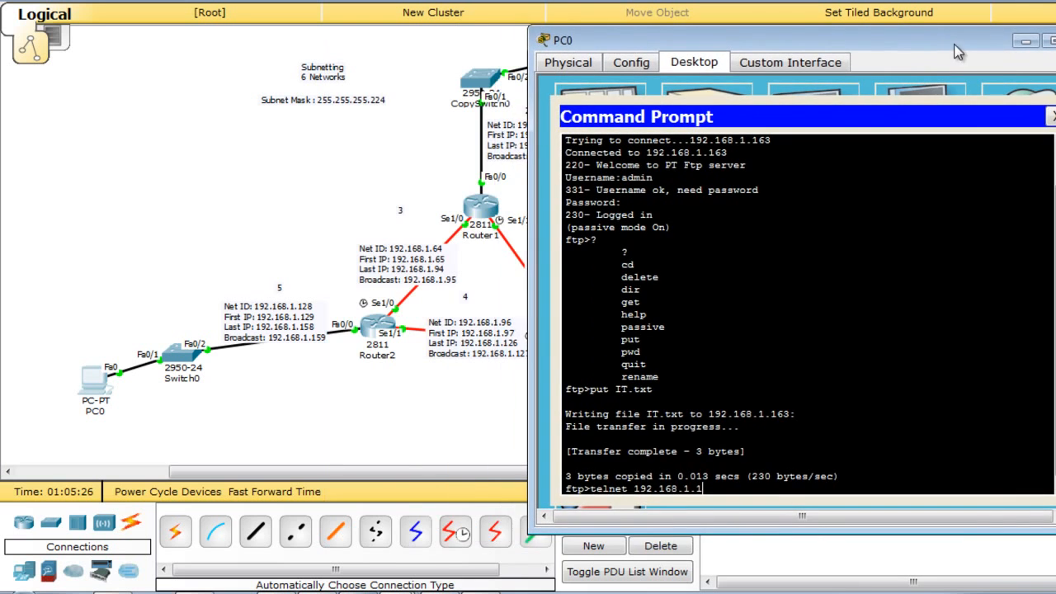
text(.1.129)
key(Return)
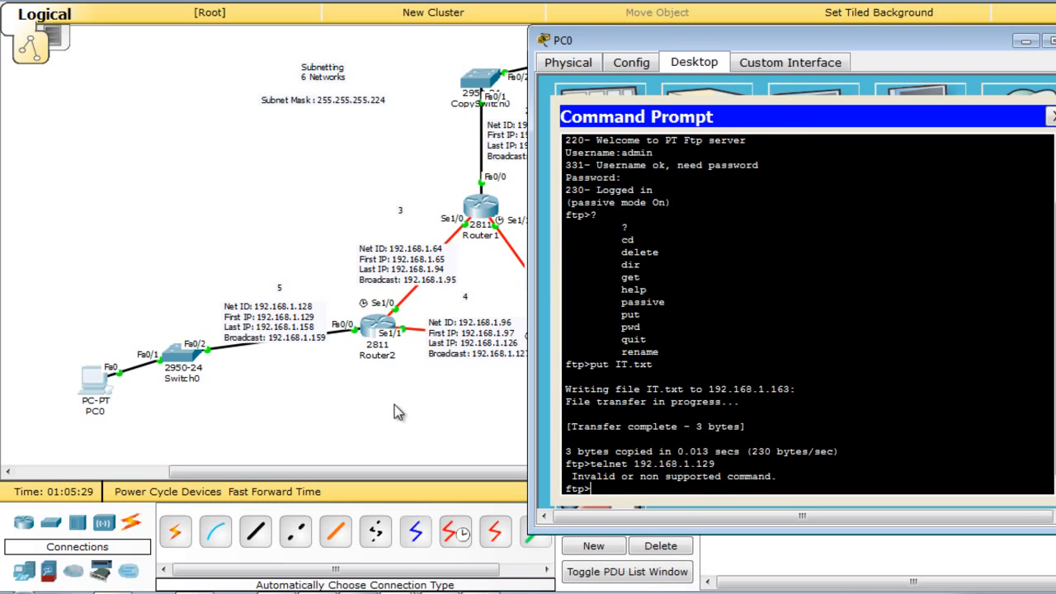
Leave the open FTP session with quit.
text(exit)
key(Return)
key(Return)
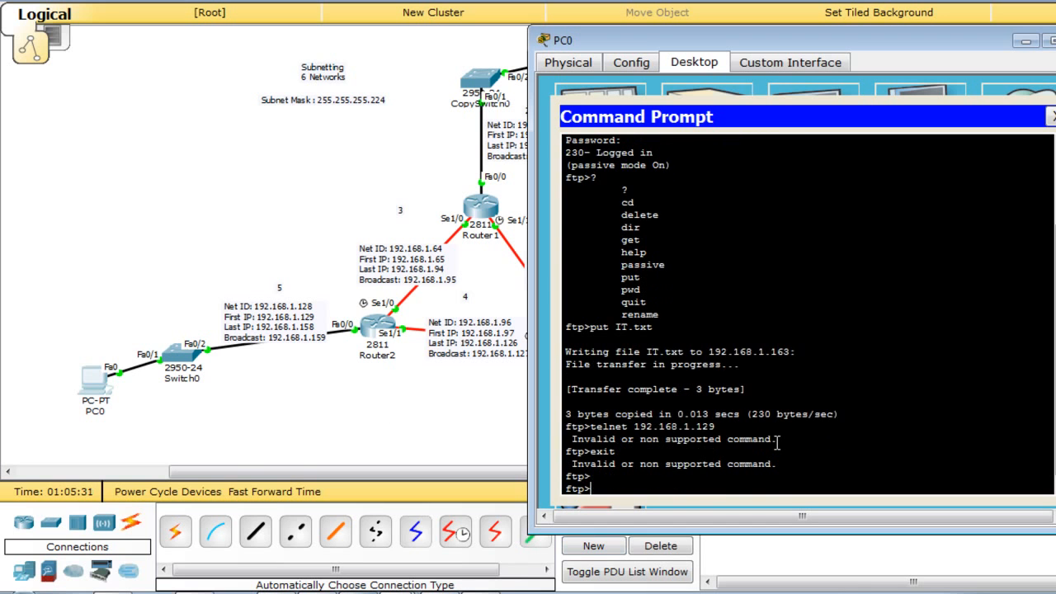
key(Return)
text(exiy)
key(Return)
text(exit)
key(Return)
key(Return)
key(Return)
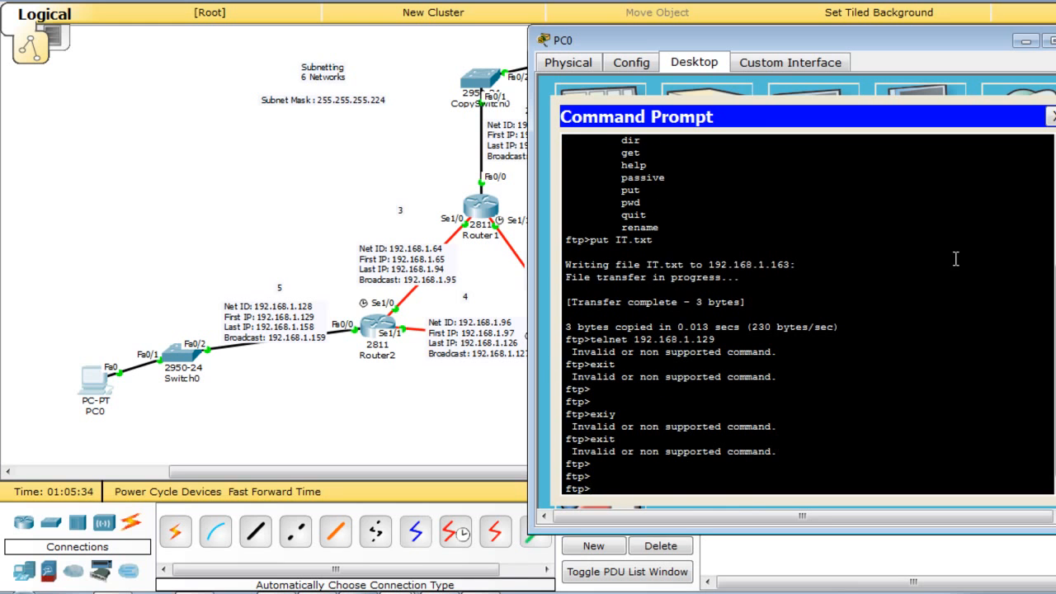
text(quit)
key(Return)
key(Return)
key(Return)
key(Return)
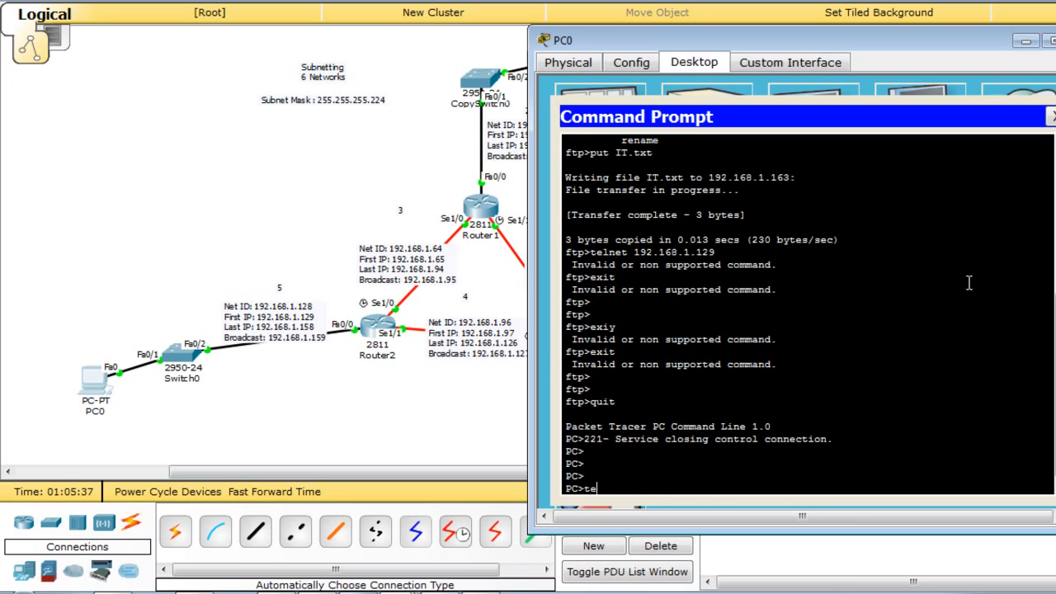
Telnet to Router2 at 192.168.1.129, log in, enable, and enter configure terminal.
text(telnet 192.168.1.129)
key(Return)
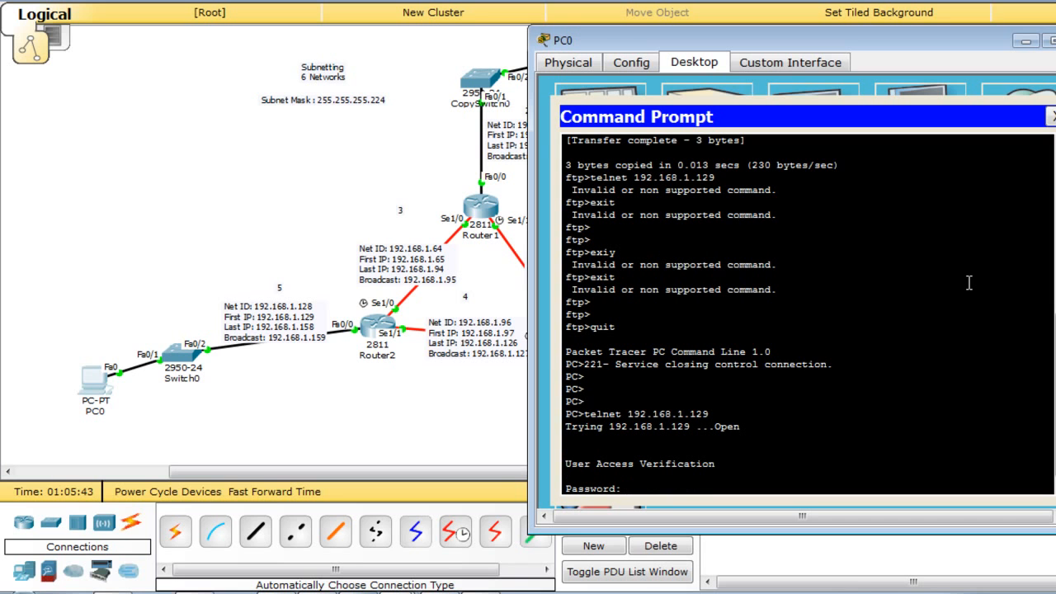
key(Return)
text(enable)
key(Return)
key(Return)
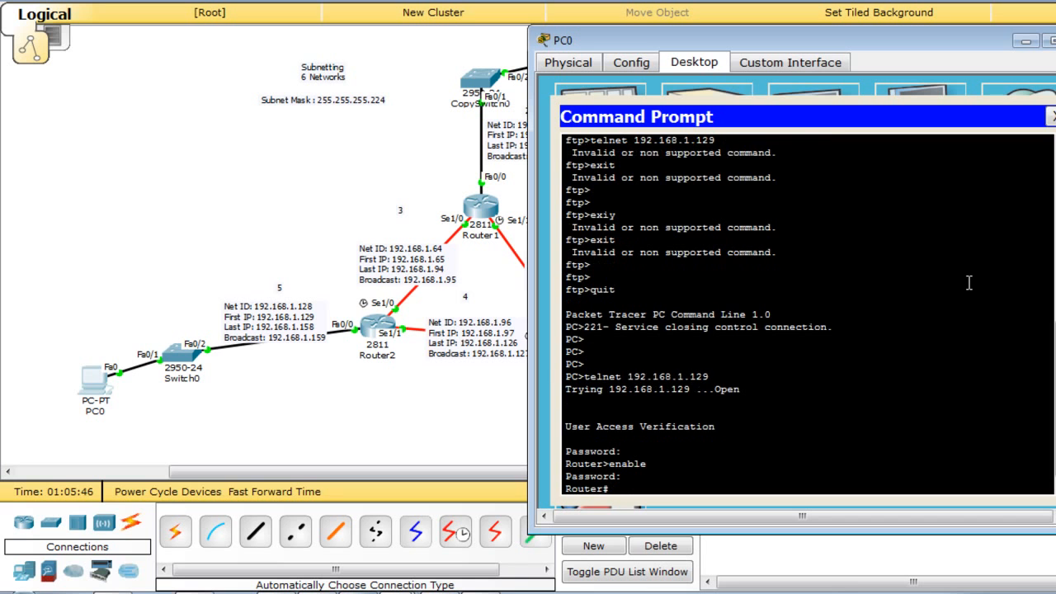
text(conf)
key(Tab)
text(t)
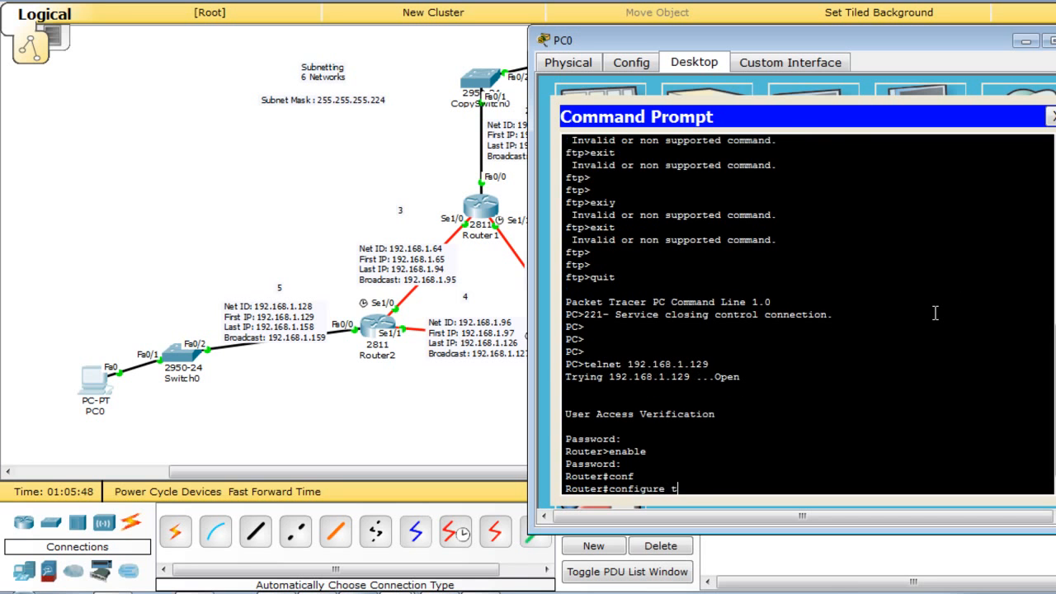
key(Tab)
key(Return)
key(Return)
key(Return)
Exit config mode, run show flash, and copy the IOS image's file name.
drag(868, 55, 701, 25)
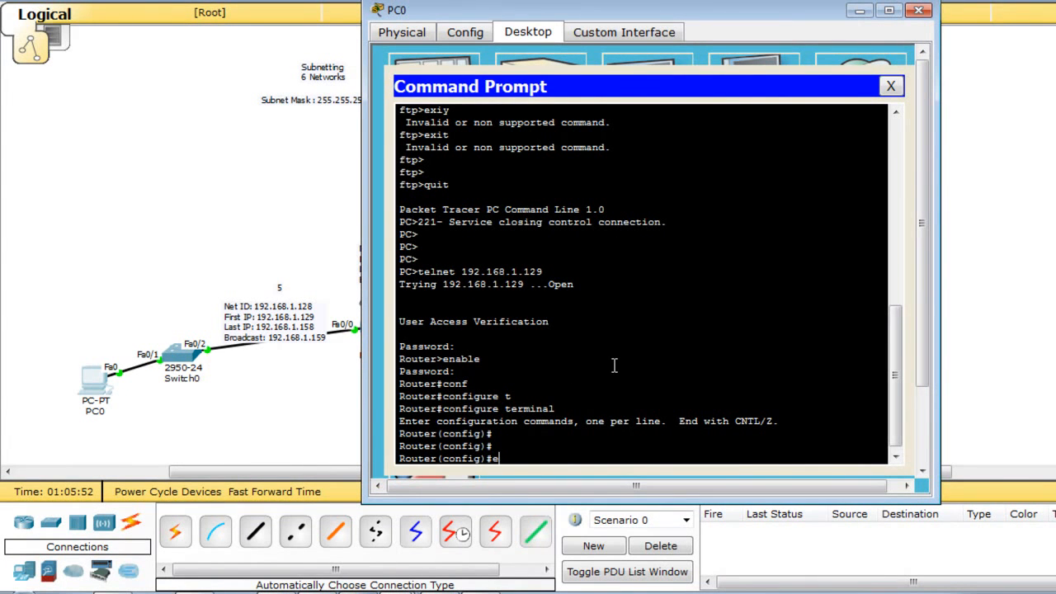
text(exit)
key(Return)
key(Return)
text(show)
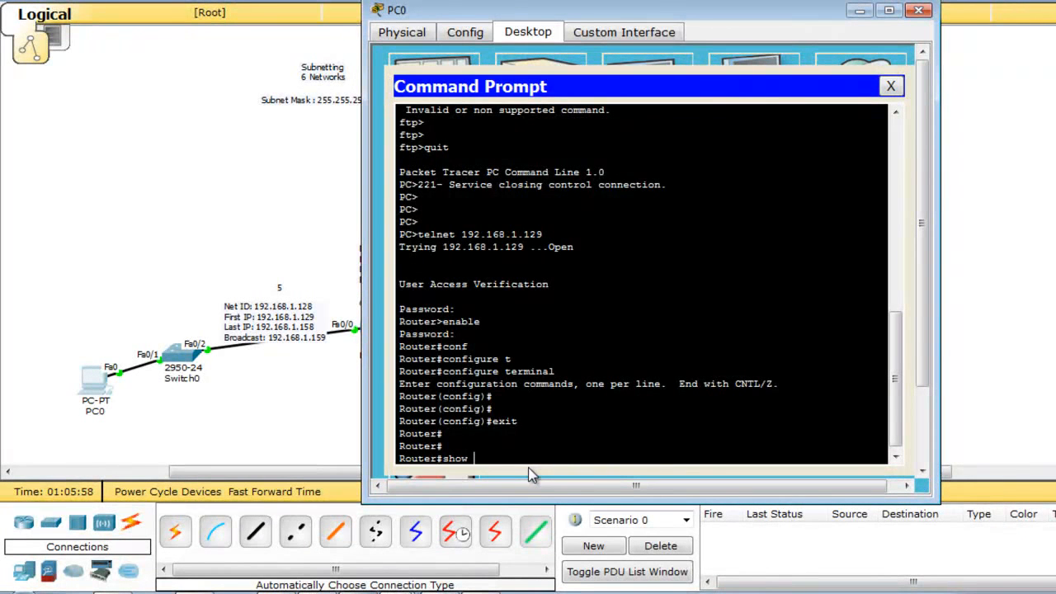
text(flash)
key(Return)
mouse_move(492, 372)
mouse_down()
mouse_move(750, 372)
mouse_move(537, 330)
mouse_move(545, 361)
mouse_move(494, 365)
mouse_up()
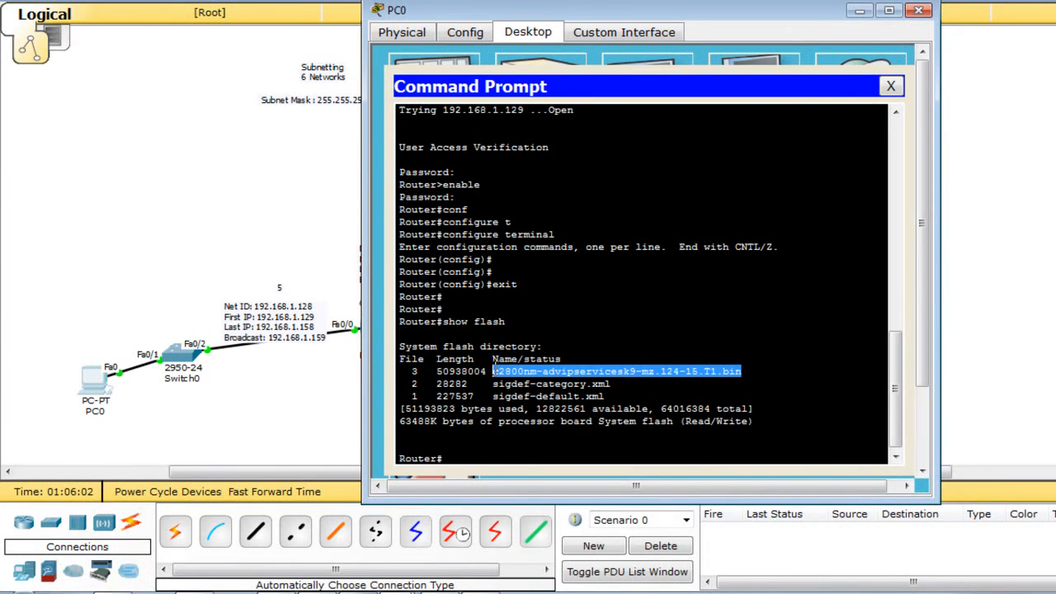
right_click(513, 372)
click(525, 377)
click(472, 459)
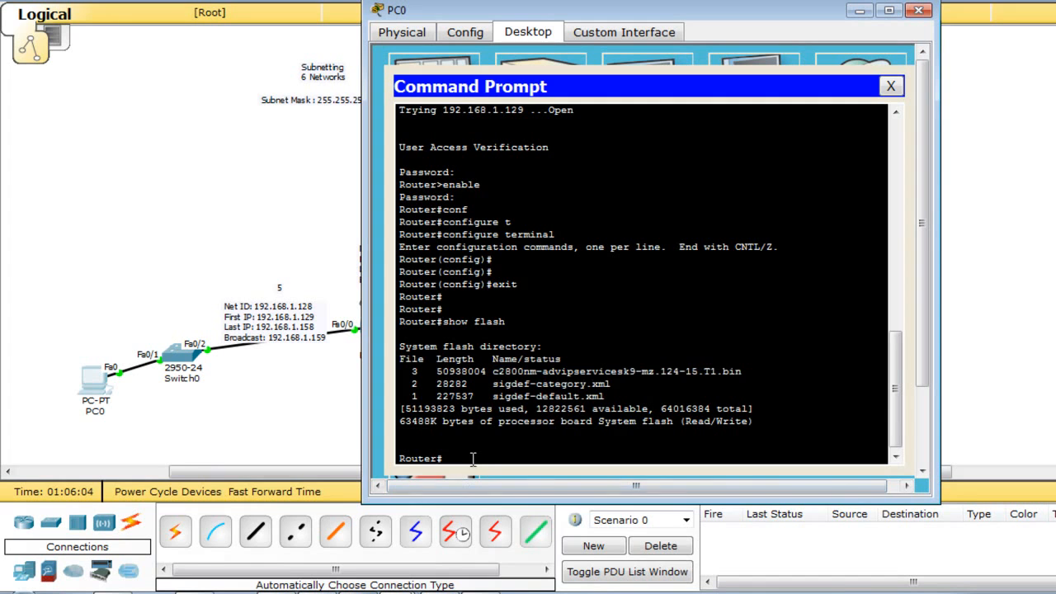
Run copy flash tftp with source c2800nm-advipservicesk9-mz.124-15.T1.bin.
text(copy flash tftp)
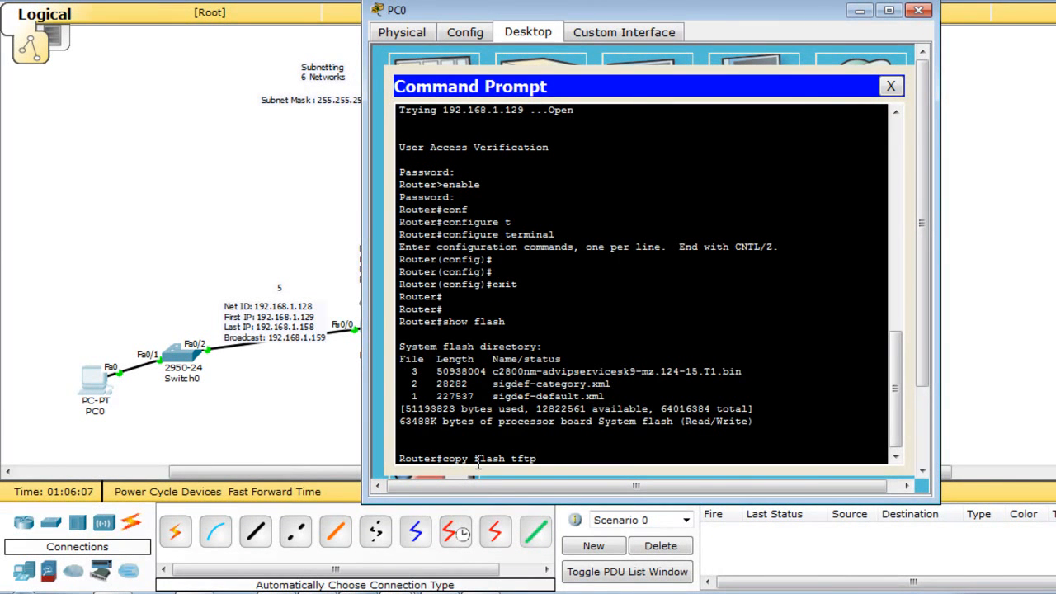
right_click(598, 455)
click(636, 481)
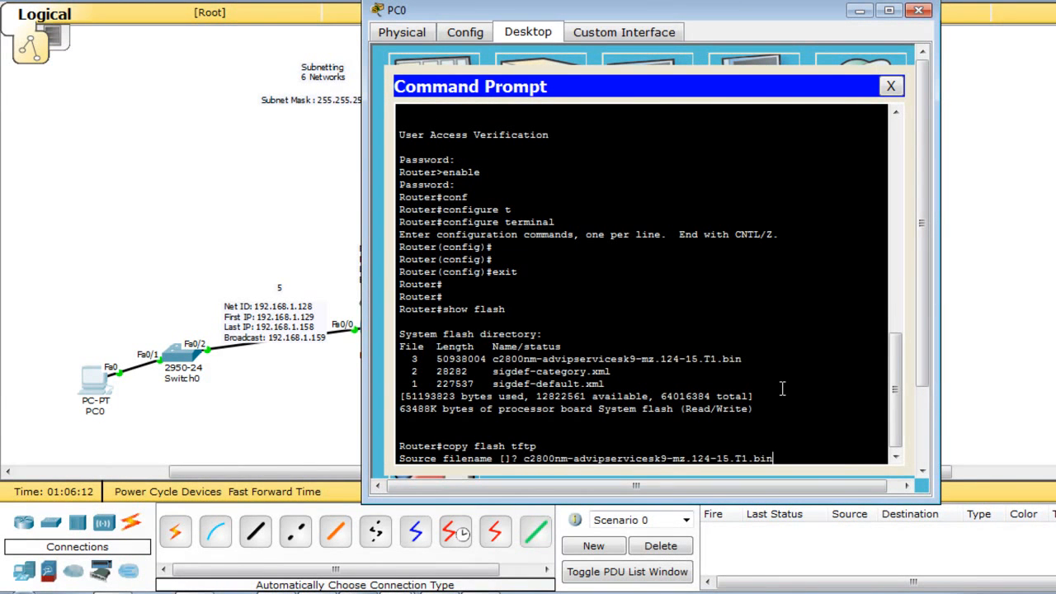
key(Return)
Send the image to TFTP host 192.168.1.164 with destination name RouterOS.
click(980, 363)
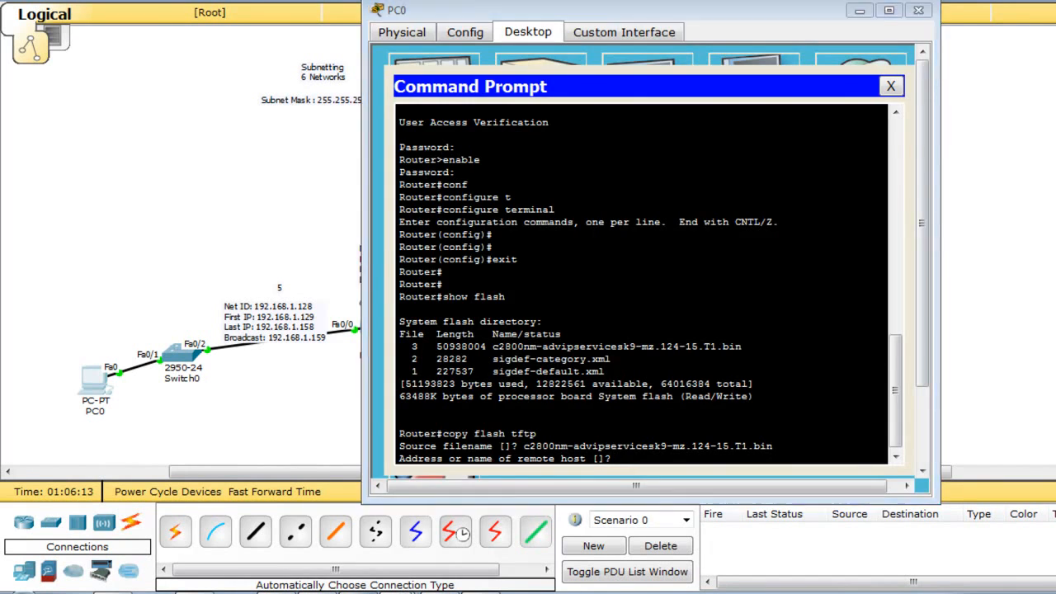
click(878, 252)
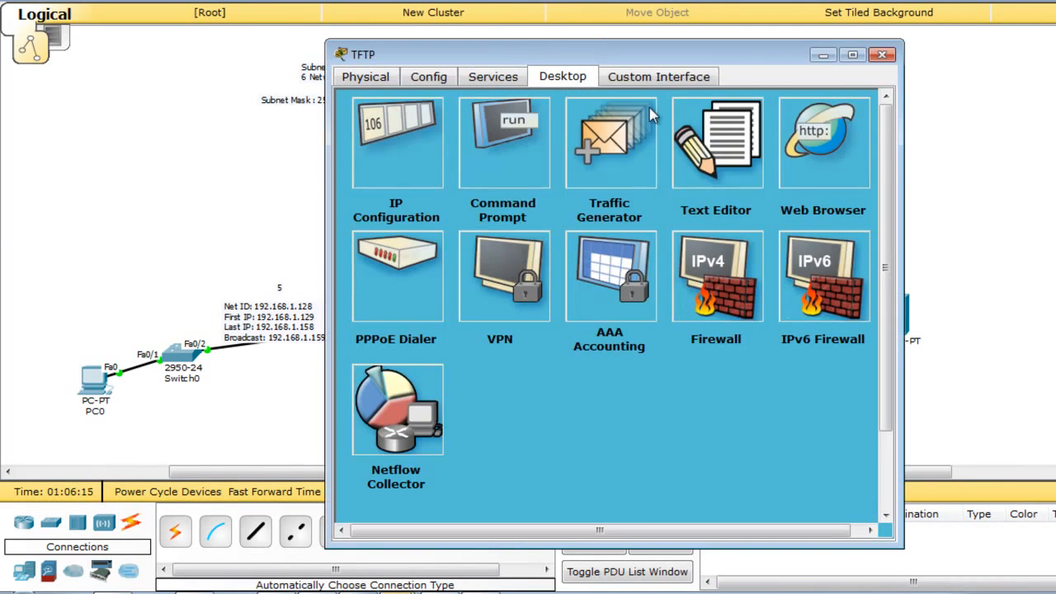
click(406, 137)
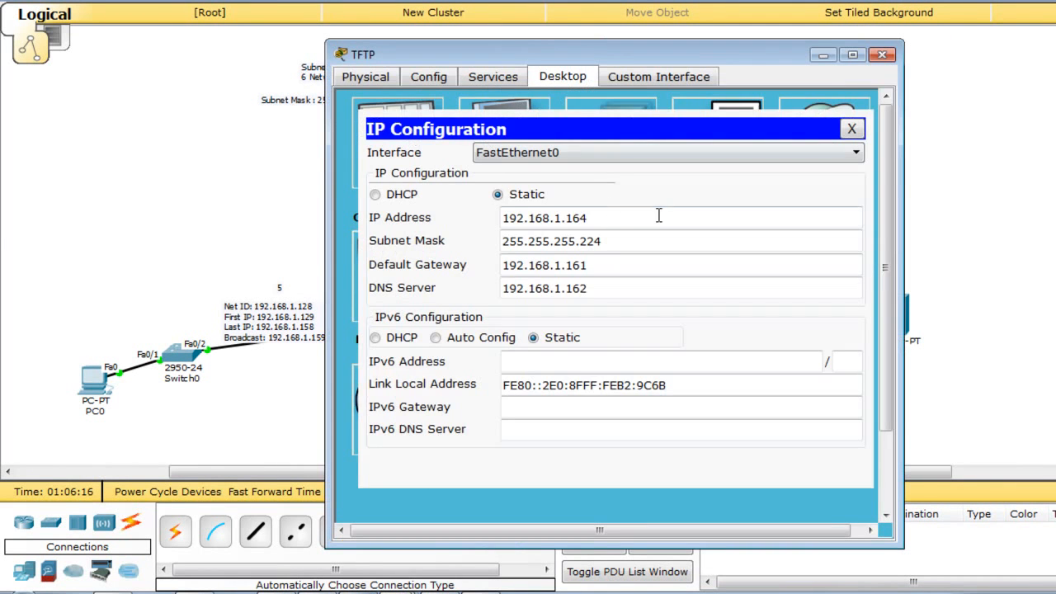
click(882, 54)
click(88, 390)
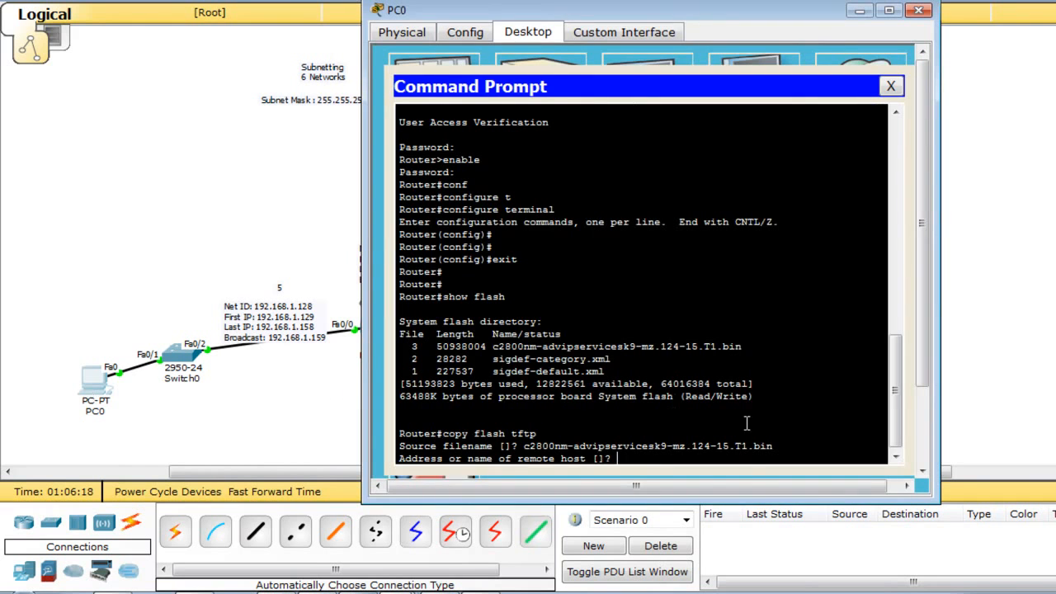
right_click(680, 457)
click(708, 486)
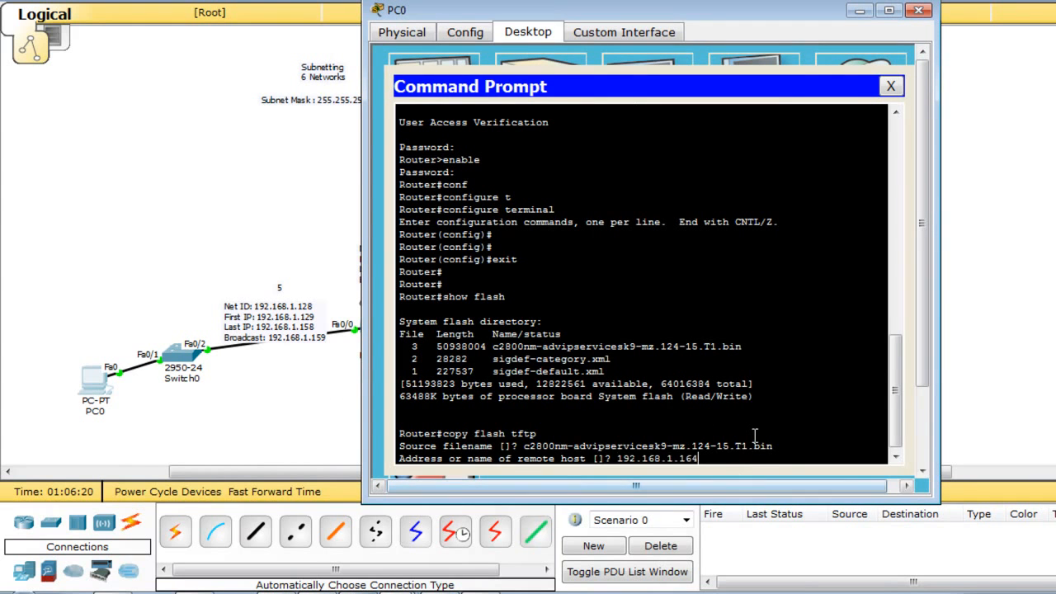
key(Return)
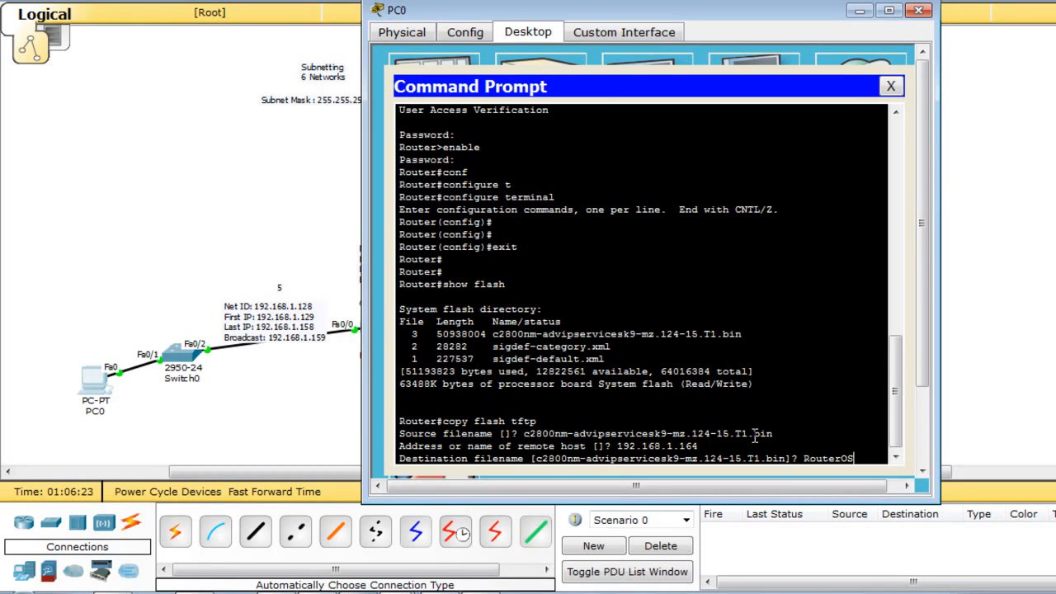
text(RouterOS)
key(Return)
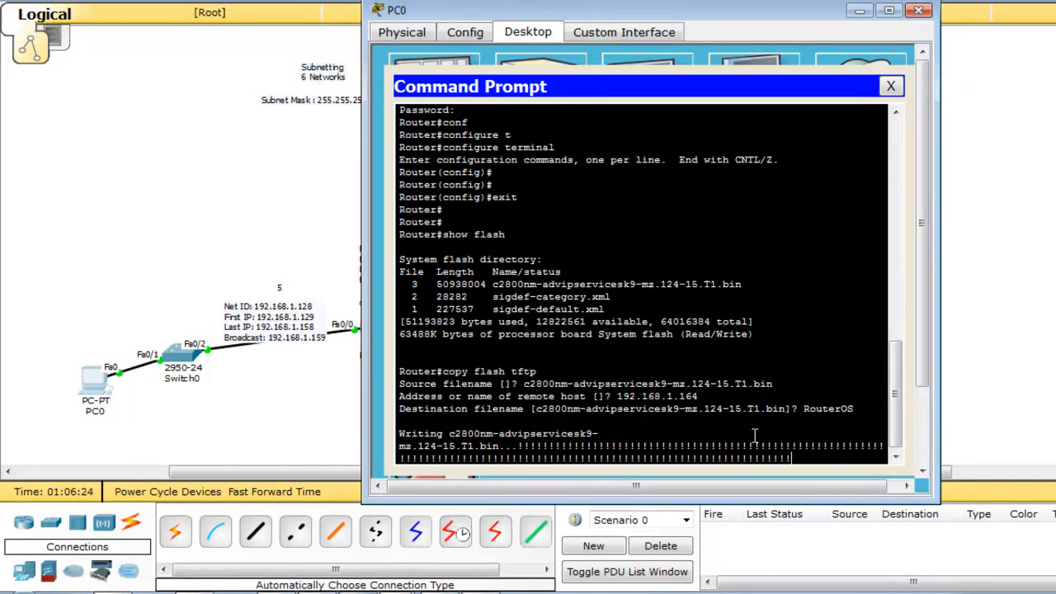
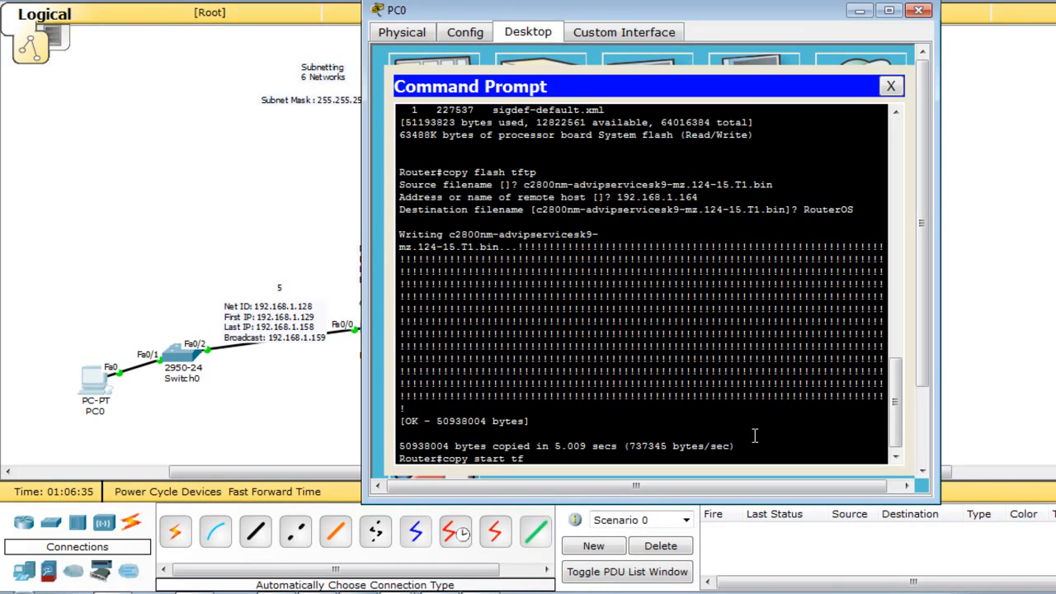
Enter and leave configure terminal, then save the running config to startup with copy r s.
key(Return)
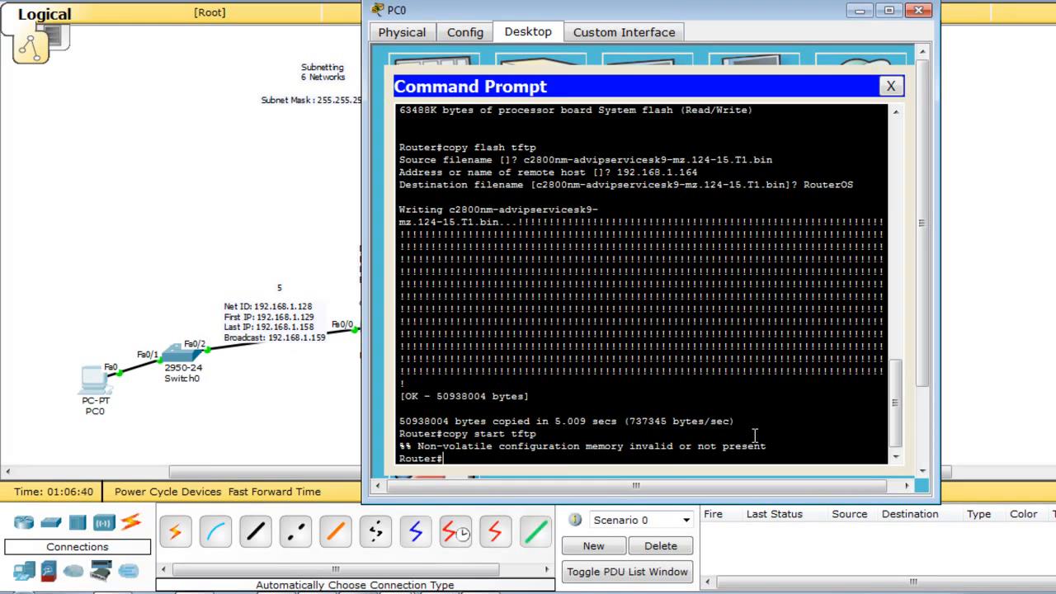
text(conf)
key(Tab)
text(t)
key(Tab)
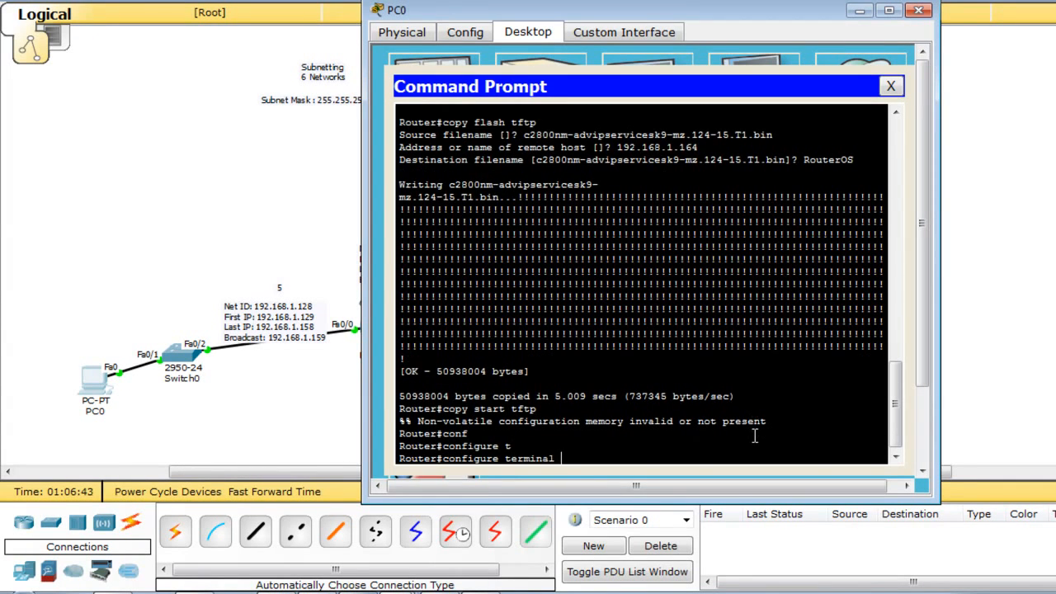
key(Return)
key(Return)
text(exit)
key(Return)
key(Return)
text(c)
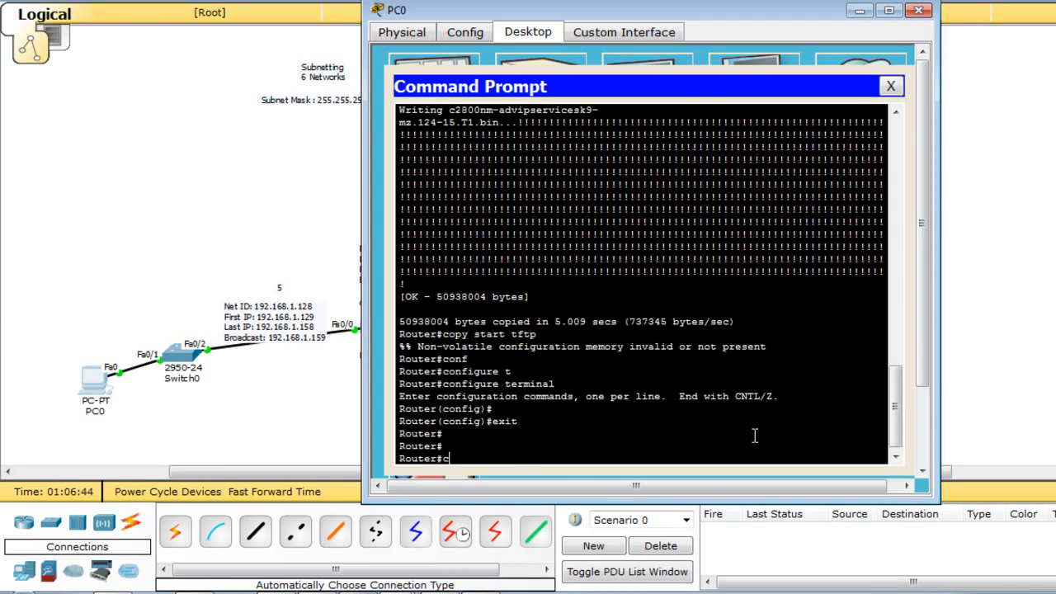
text(opy r s)
key(Return)
key(Return)
key(Return)
key(Return)
key(Return)
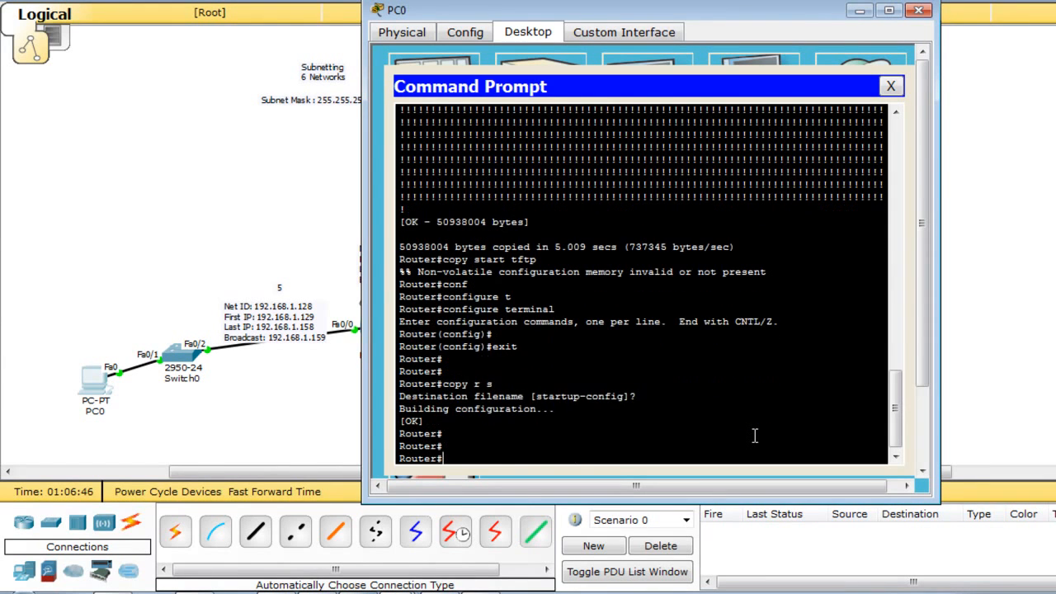
Back up the startup config to TFTP host 192.168.1.164 as RouterConfig, then close PC0's window.
text(copy star)
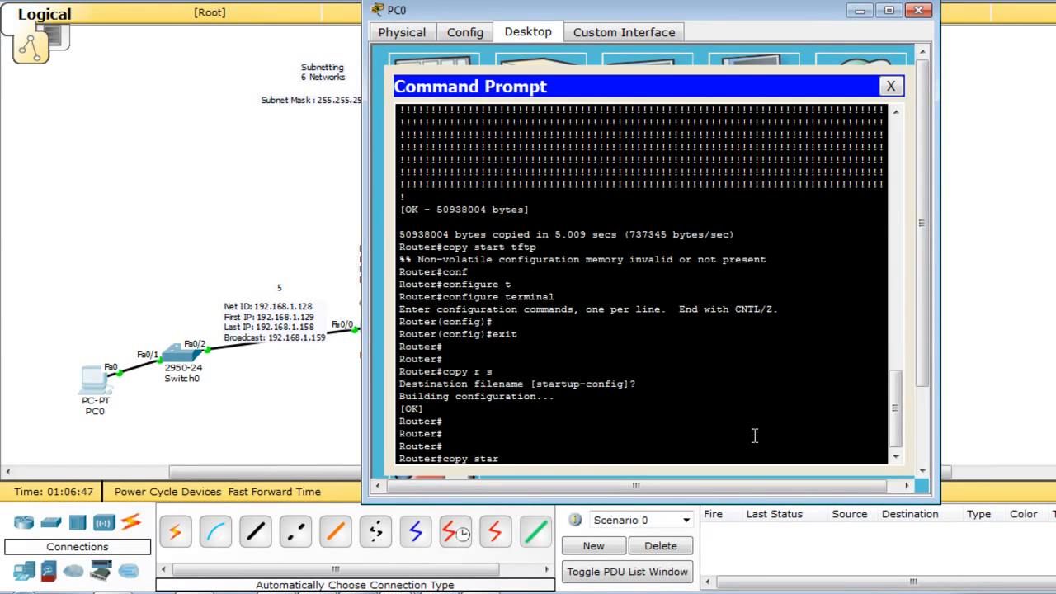
text(t tftp)
key(Return)
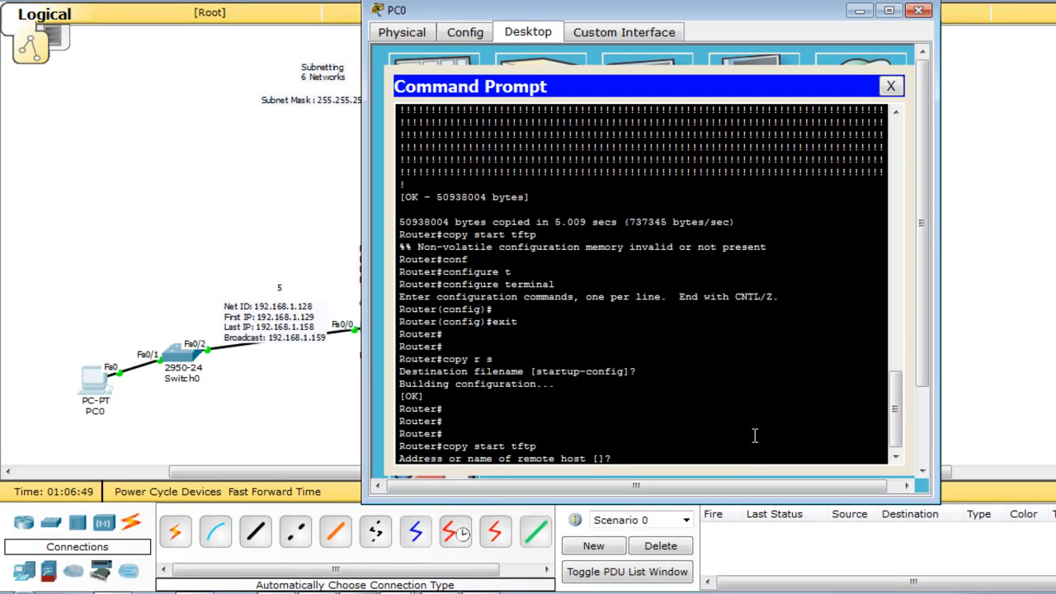
right_click(754, 436)
click(790, 468)
key(Return)
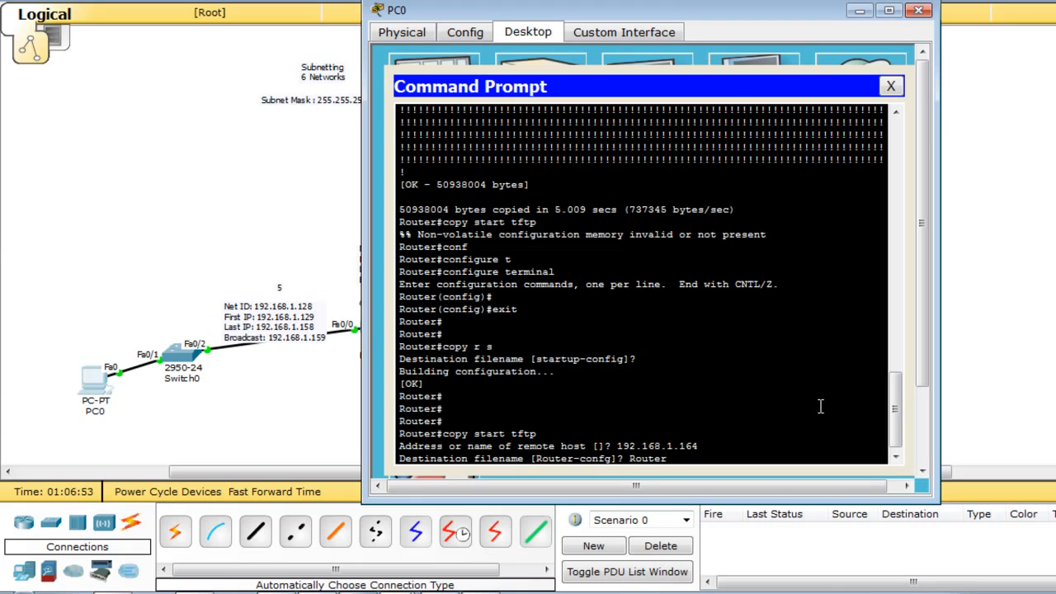
key(Return)
drag(715, 446, 530, 445)
click(505, 421)
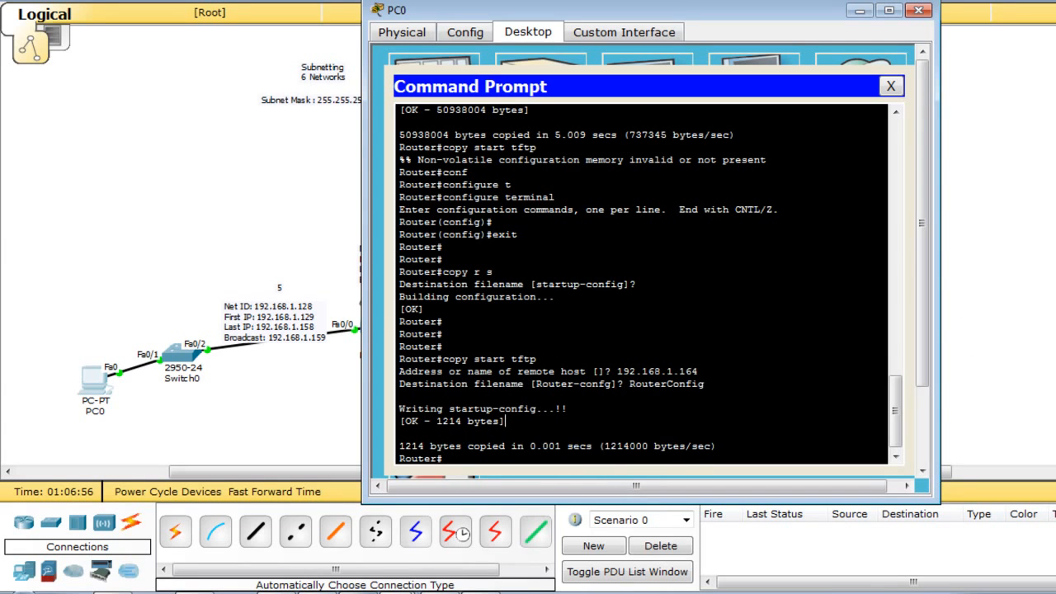
click(1054, 347)
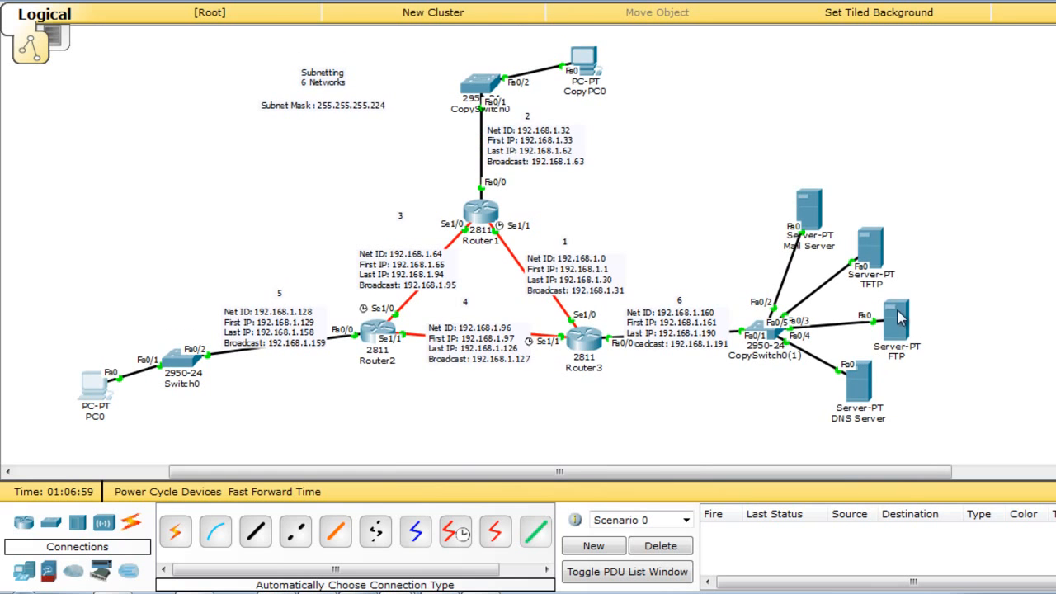
click(872, 247)
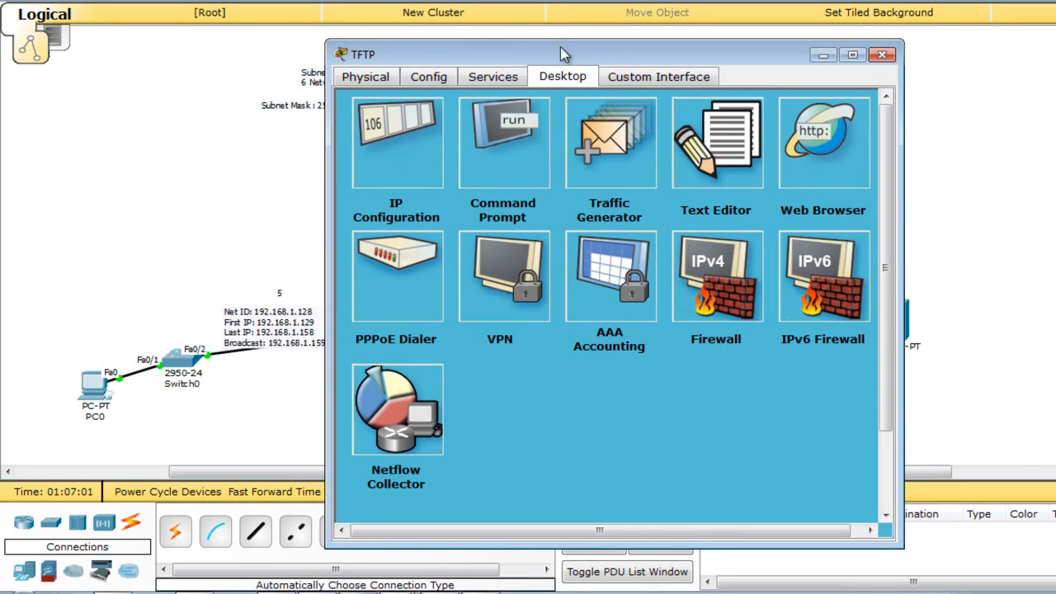
click(508, 79)
click(398, 176)
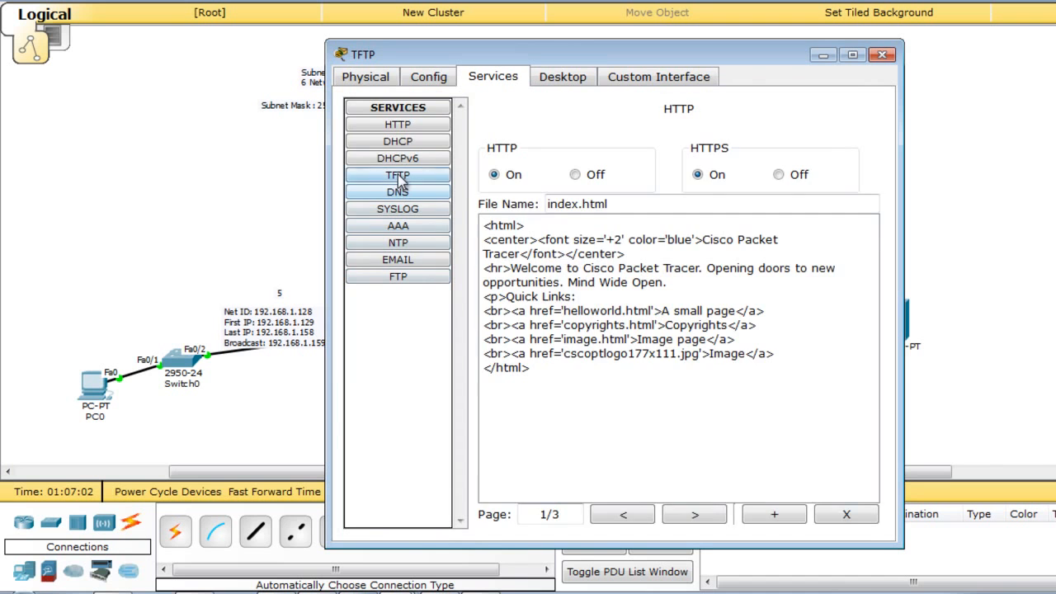
click(555, 201)
click(548, 217)
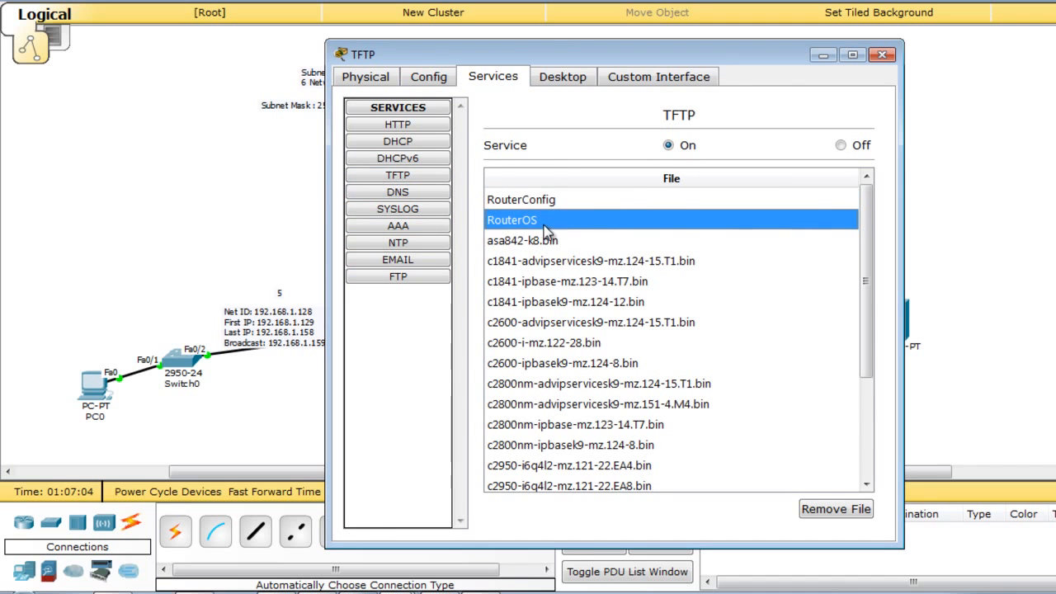
click(882, 54)
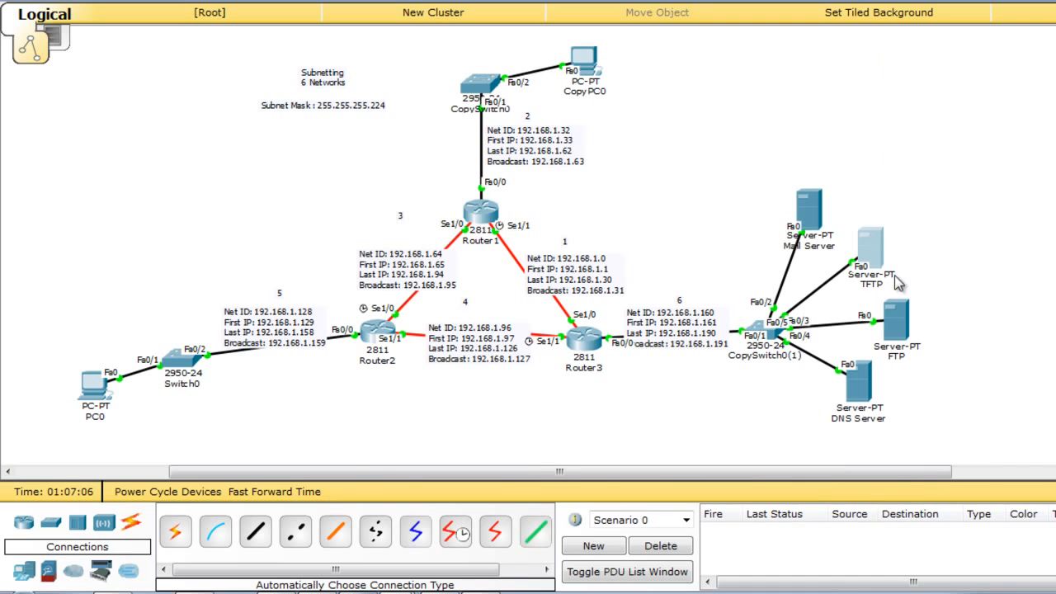
drag(933, 232, 844, 431)
click(944, 234)
drag(811, 211, 817, 202)
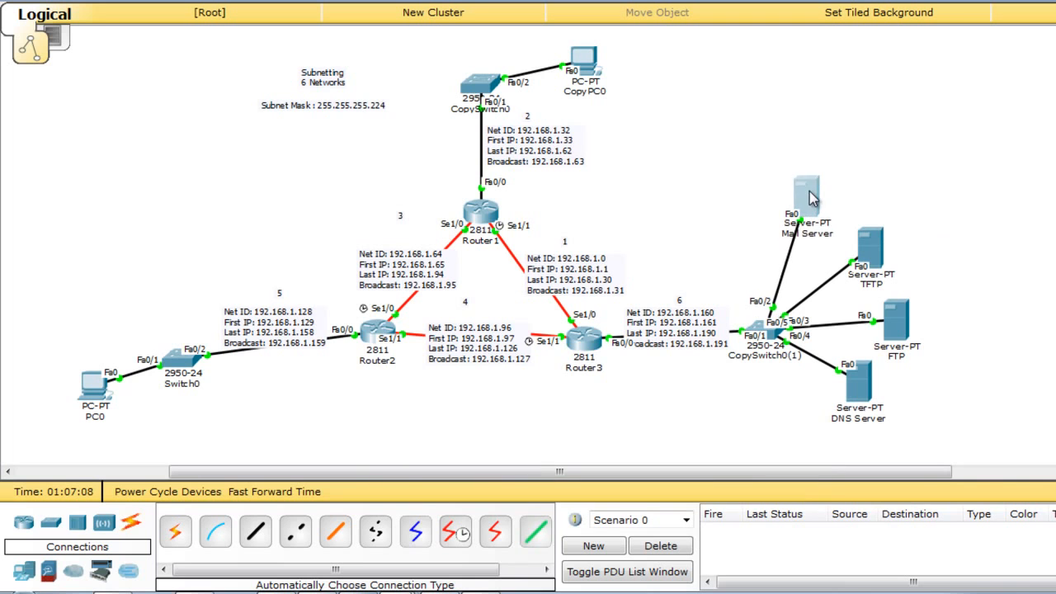
click(25, 569)
click(255, 532)
click(691, 177)
drag(693, 183, 745, 196)
click(747, 227)
text(www.google.co)
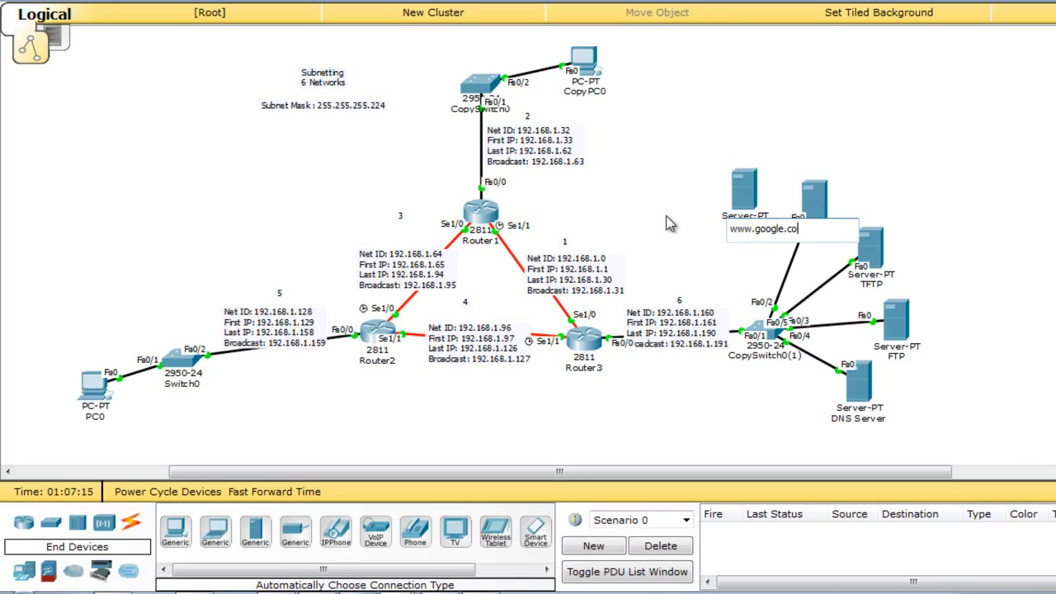
text(m)
key(Return)
drag(740, 207, 730, 207)
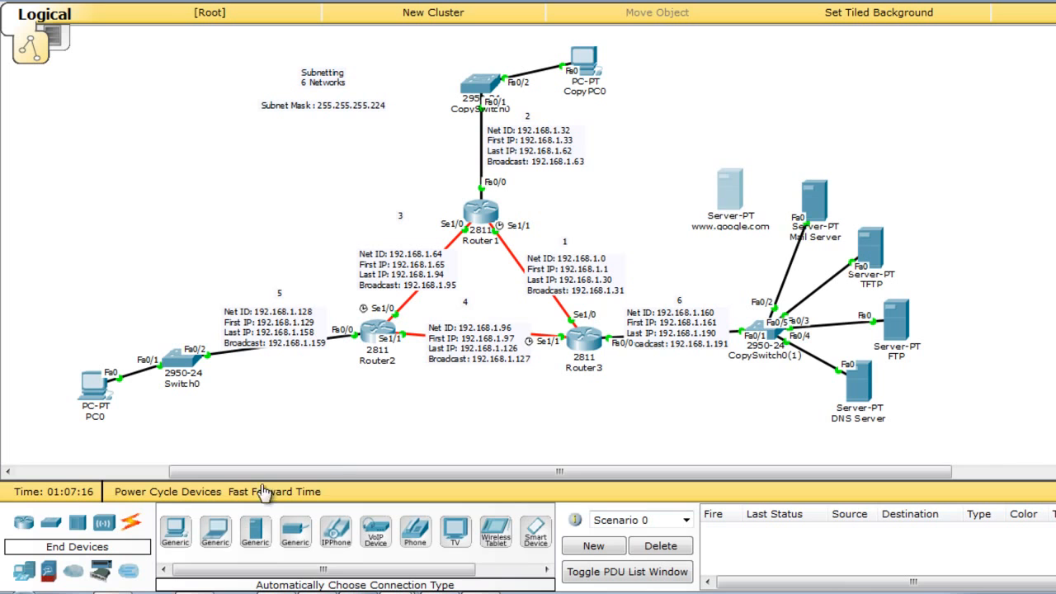
click(130, 523)
click(175, 530)
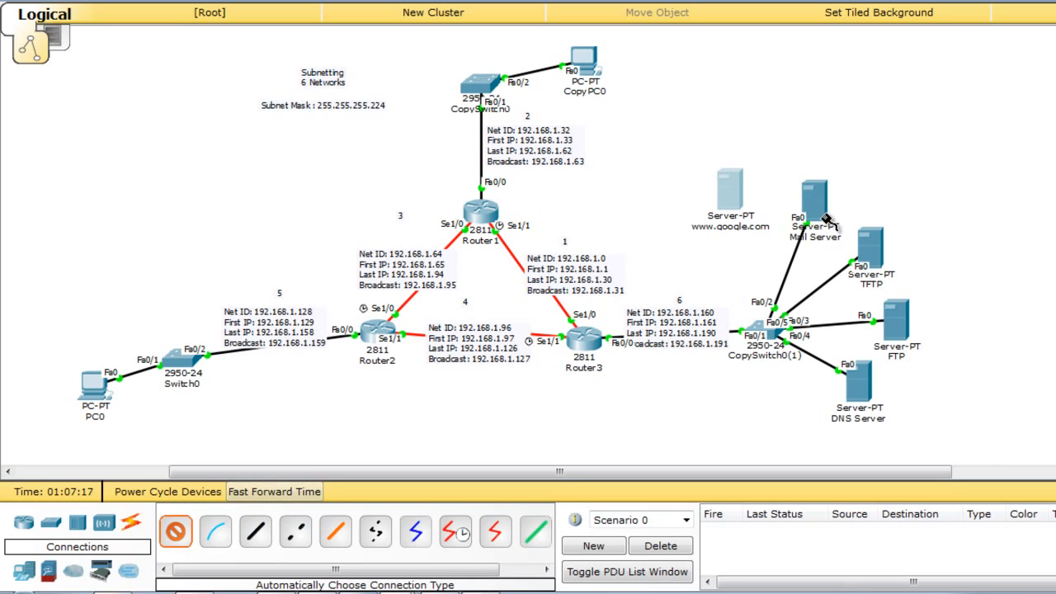
click(747, 203)
click(759, 334)
click(760, 326)
drag(734, 186, 745, 190)
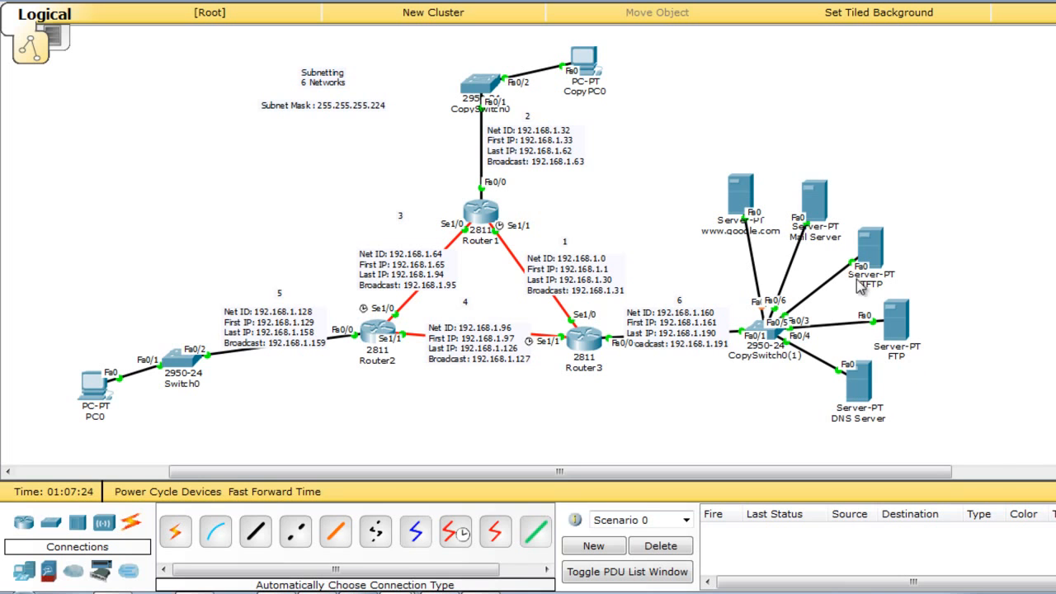
click(745, 198)
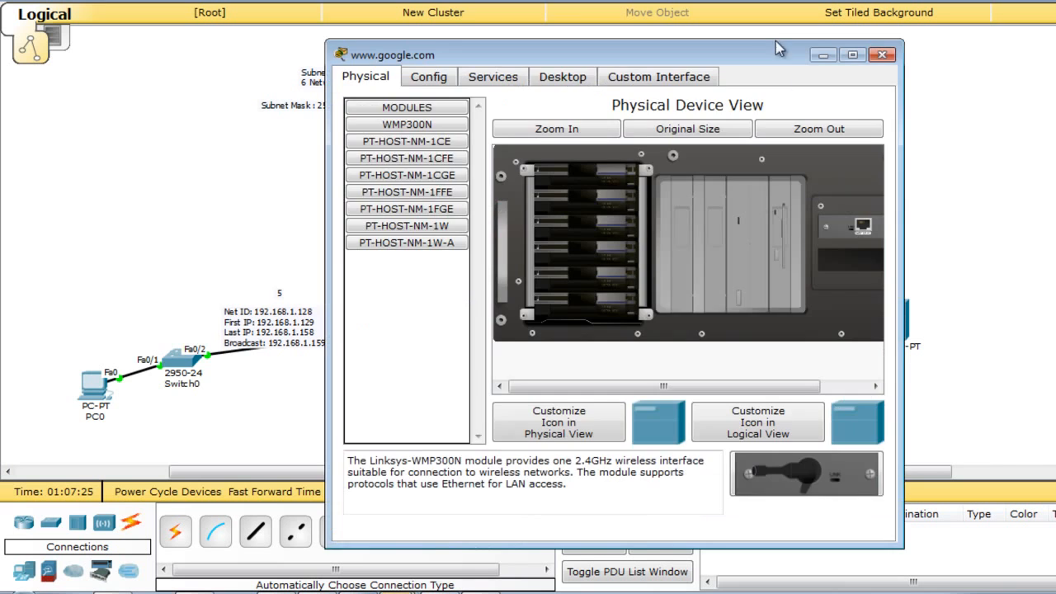
drag(753, 52, 488, 0)
click(815, 187)
click(410, 129)
click(881, 54)
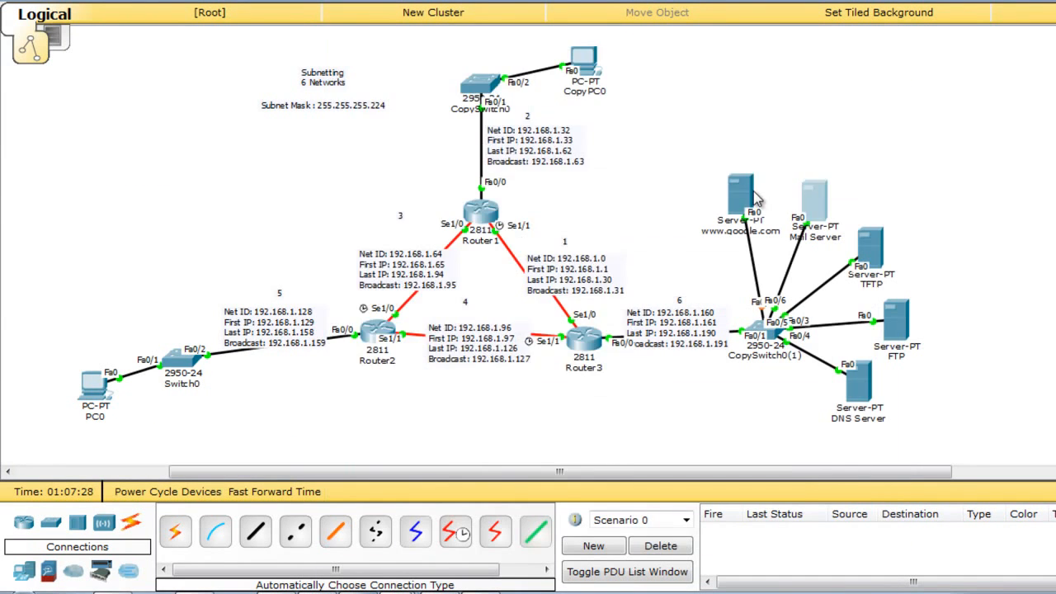
click(282, 8)
click(163, 83)
click(332, 151)
text(192.168.1.164)
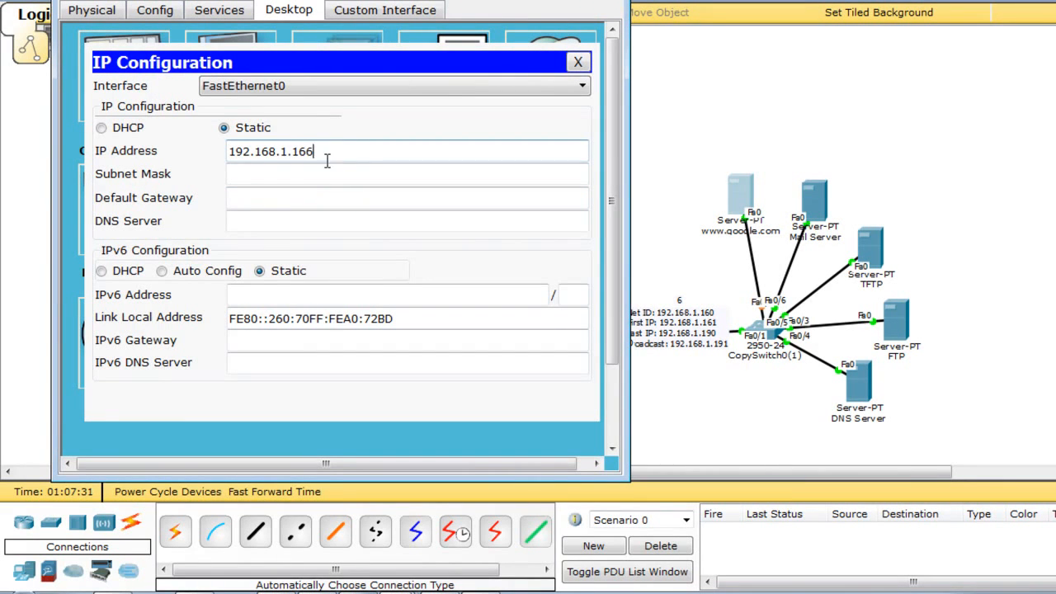
click(330, 175)
click(338, 196)
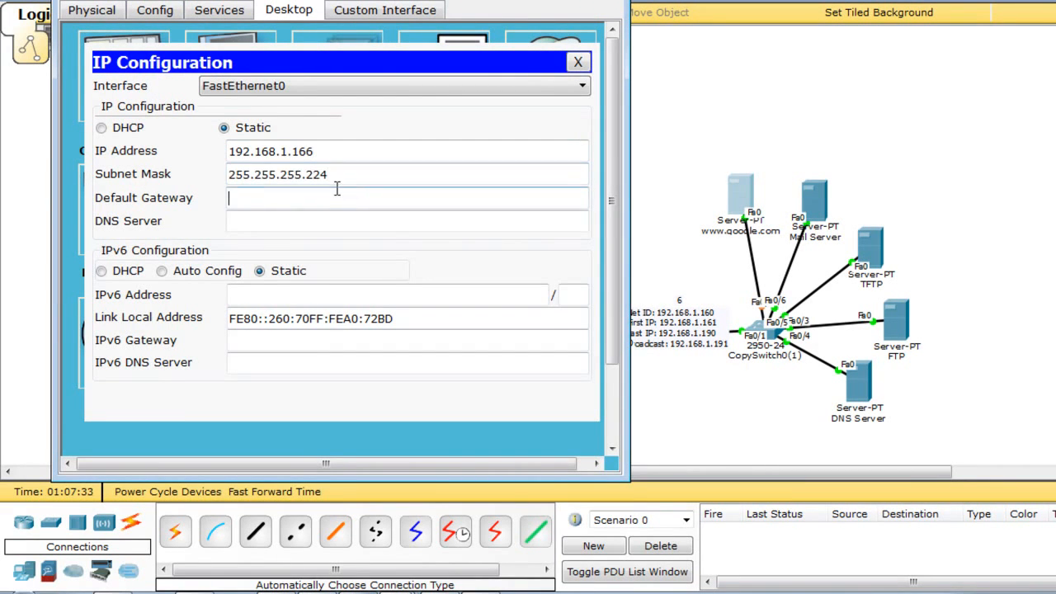
text(192.168.1.164)
key(BackSpace)
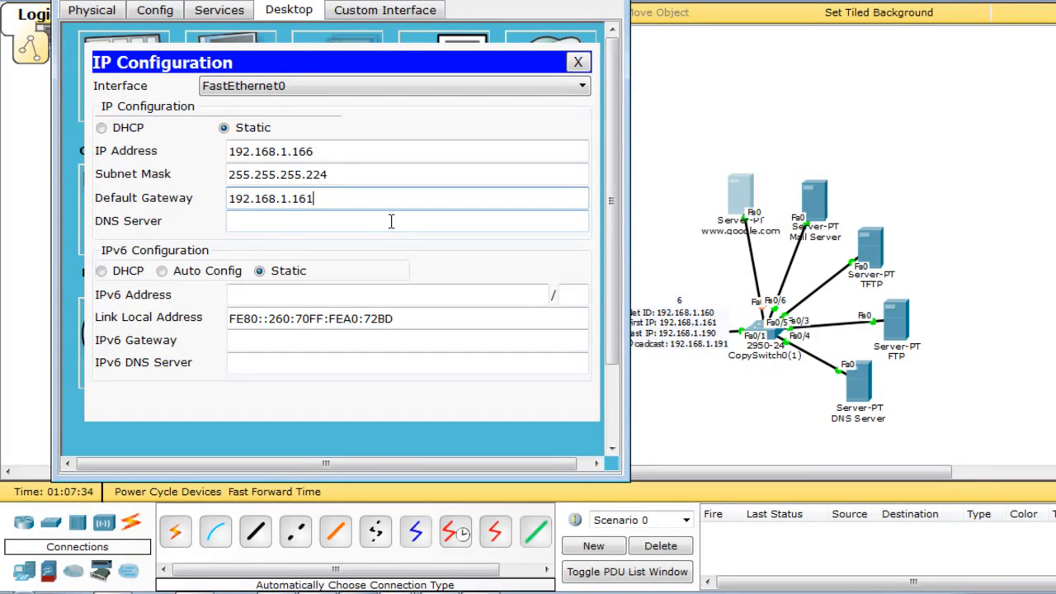
click(391, 221)
text(192.168.1.164)
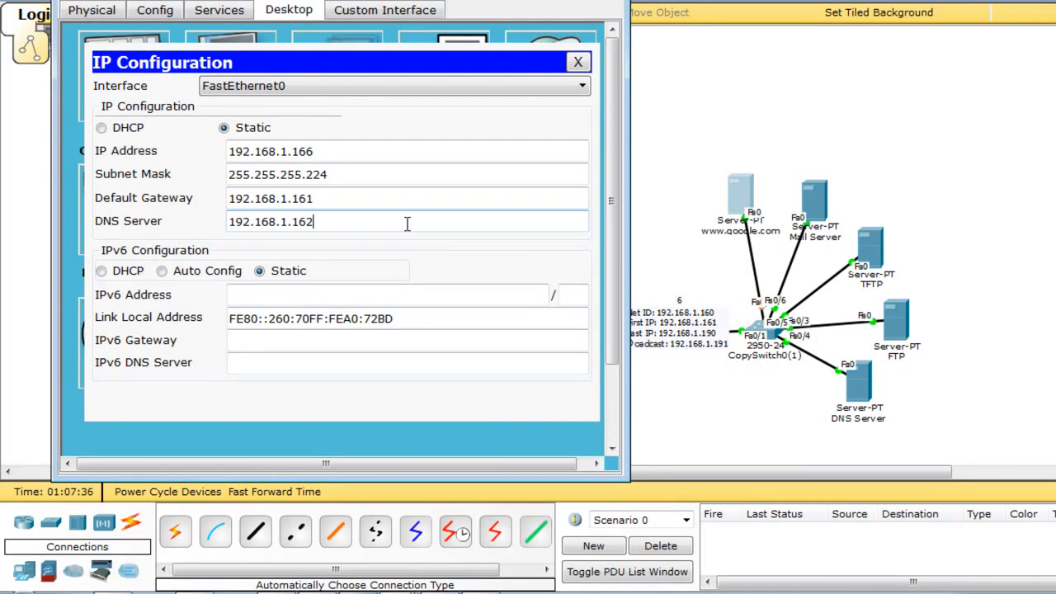
click(578, 64)
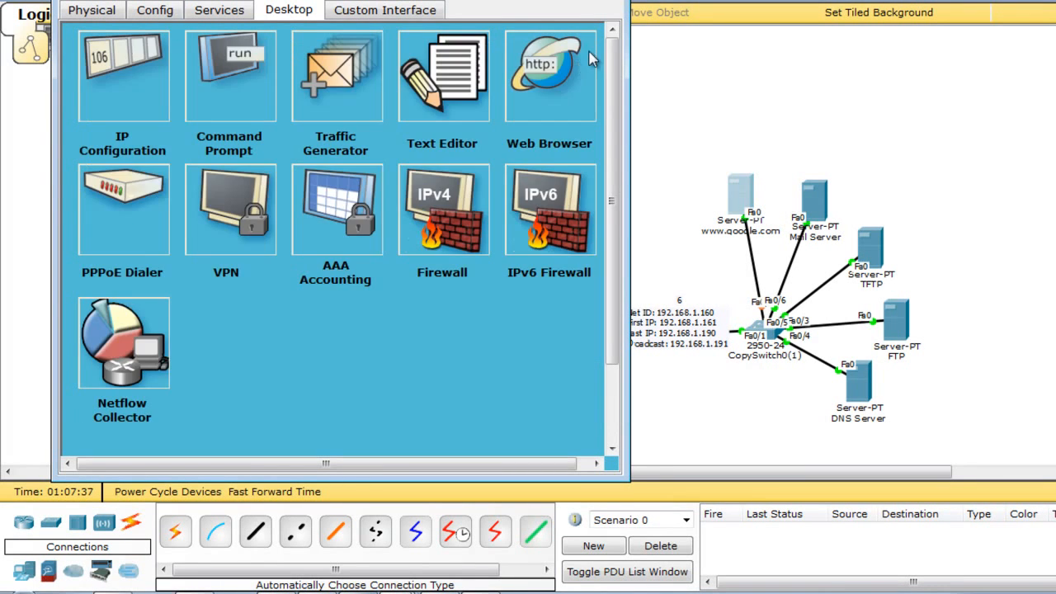
click(618, 3)
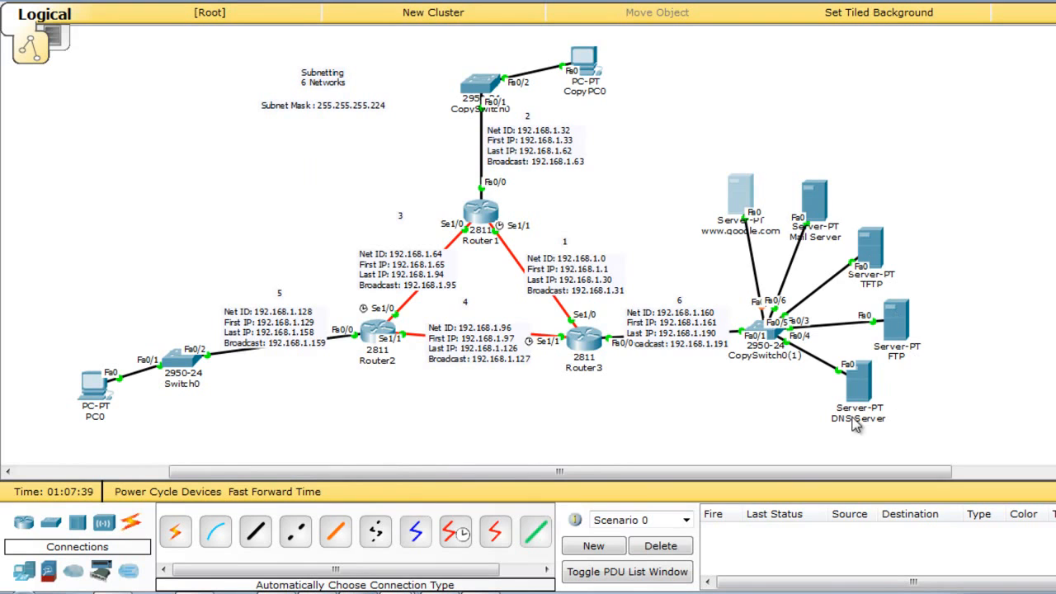
click(862, 381)
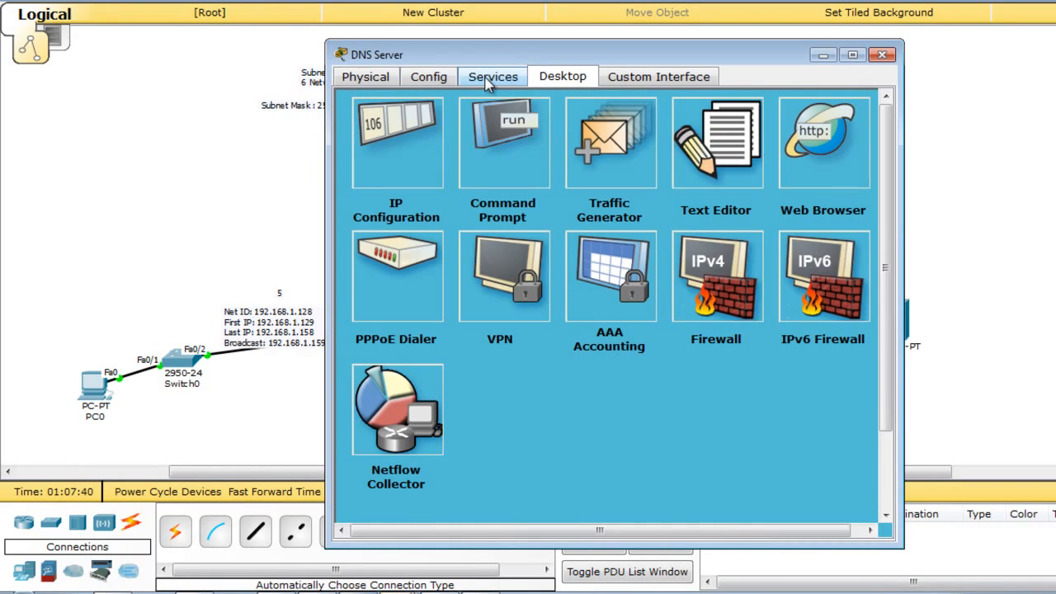
click(491, 80)
click(398, 195)
click(634, 146)
click(634, 193)
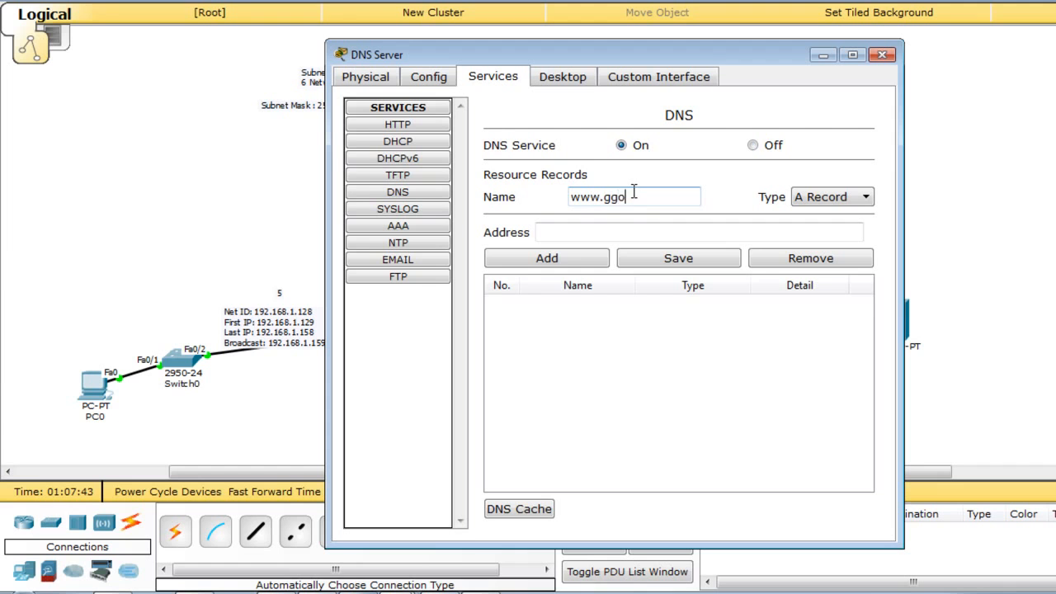
click(578, 232)
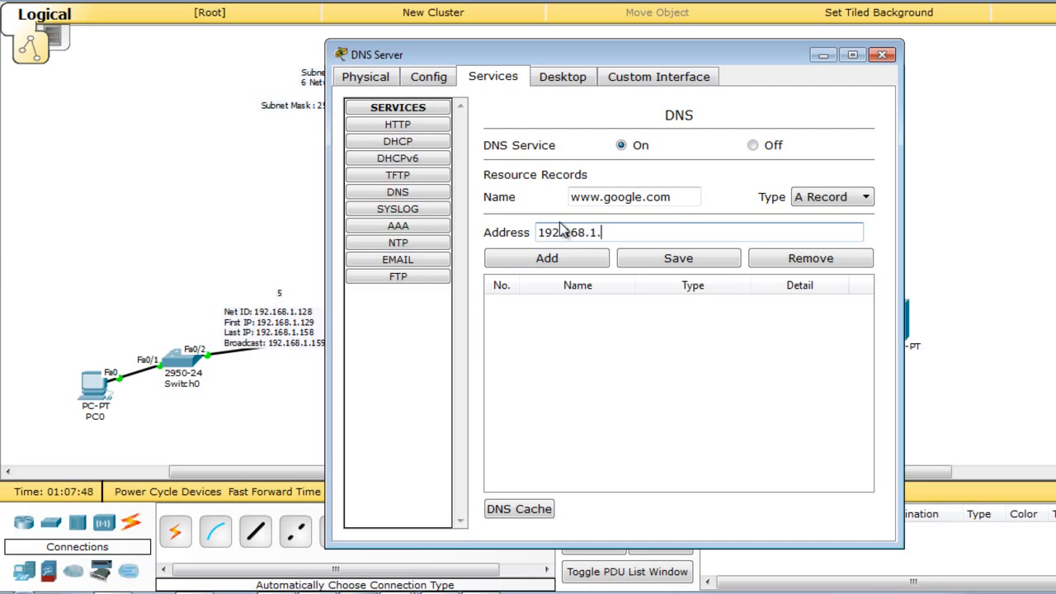
drag(630, 51, 400, 48)
text(192.168.1.166)
click(741, 196)
click(392, 177)
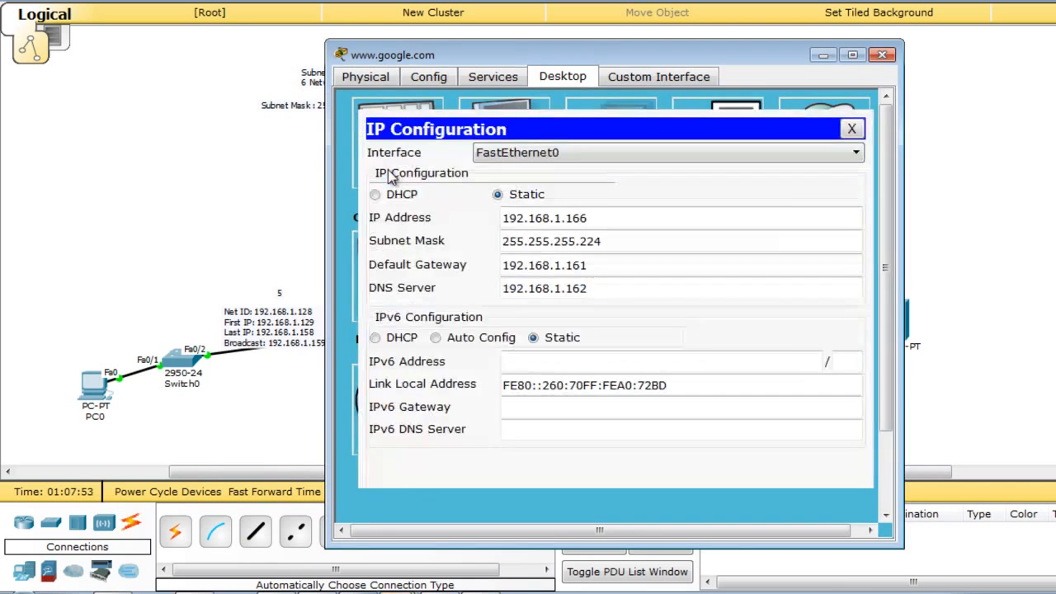
click(881, 54)
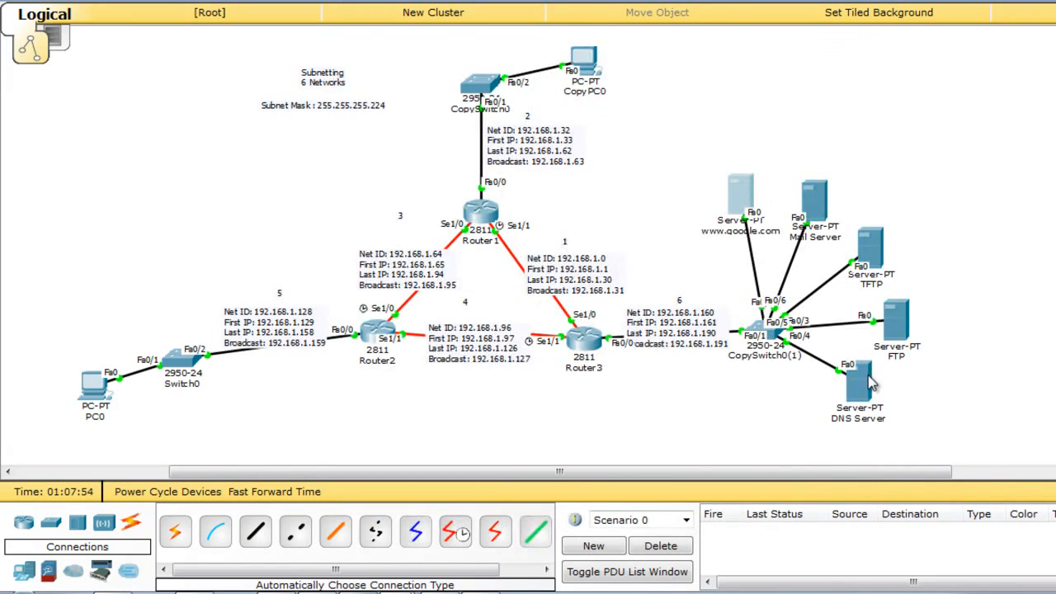
click(865, 373)
click(335, 251)
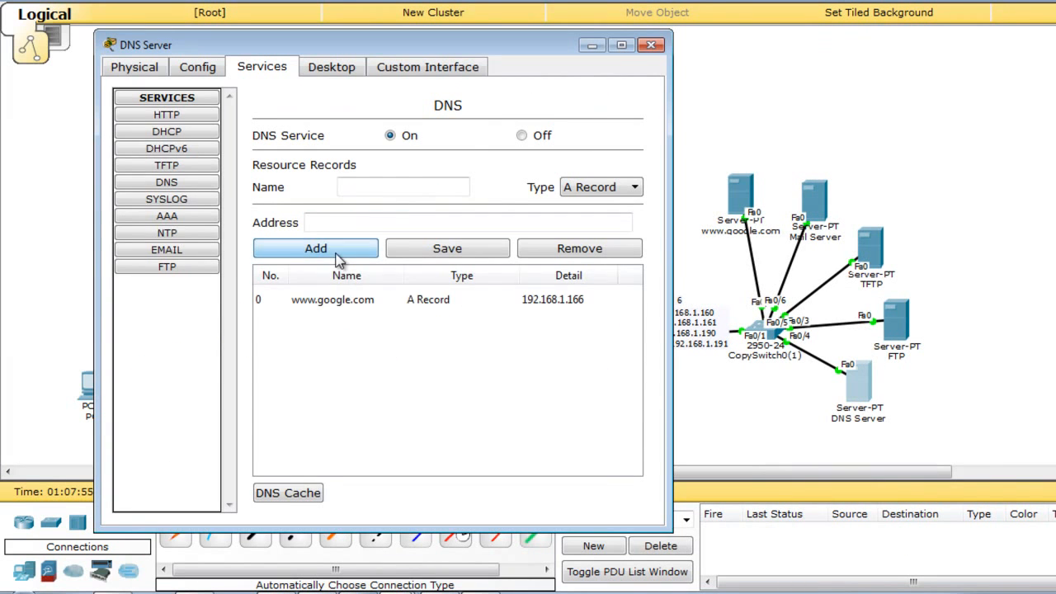
click(413, 304)
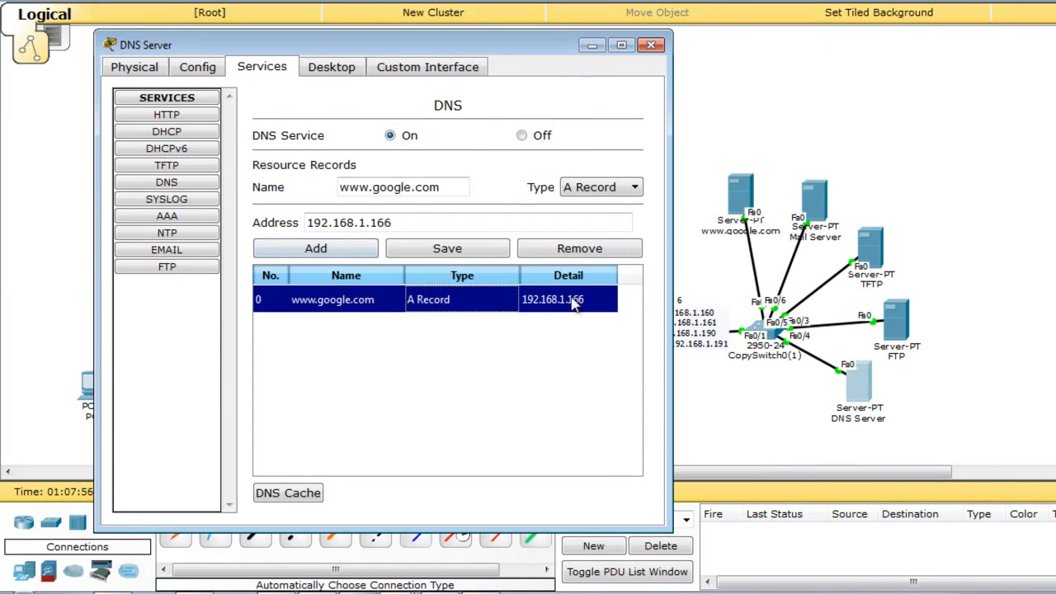
click(651, 44)
click(95, 403)
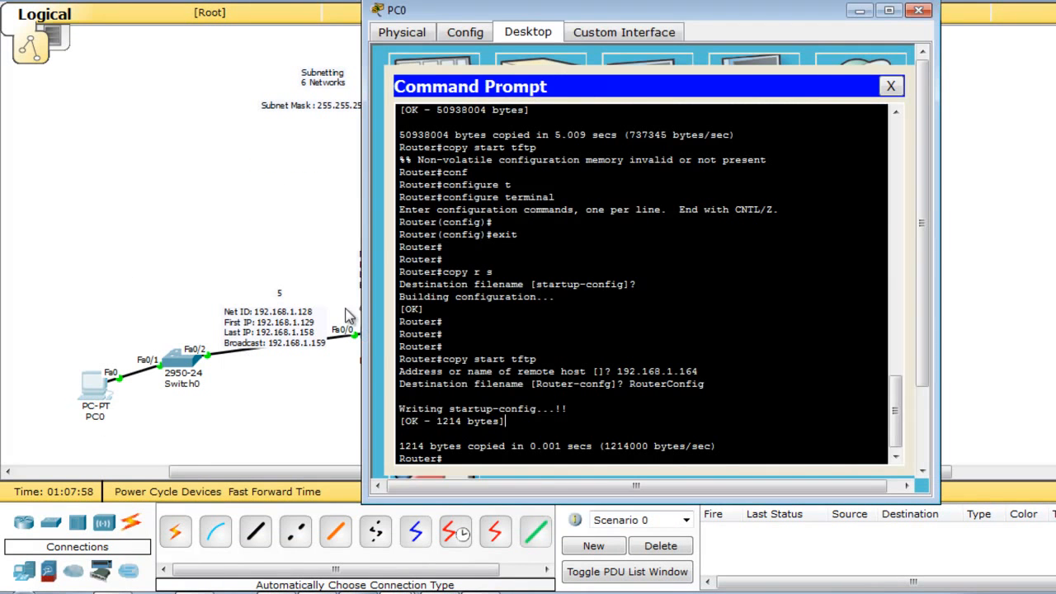
click(889, 87)
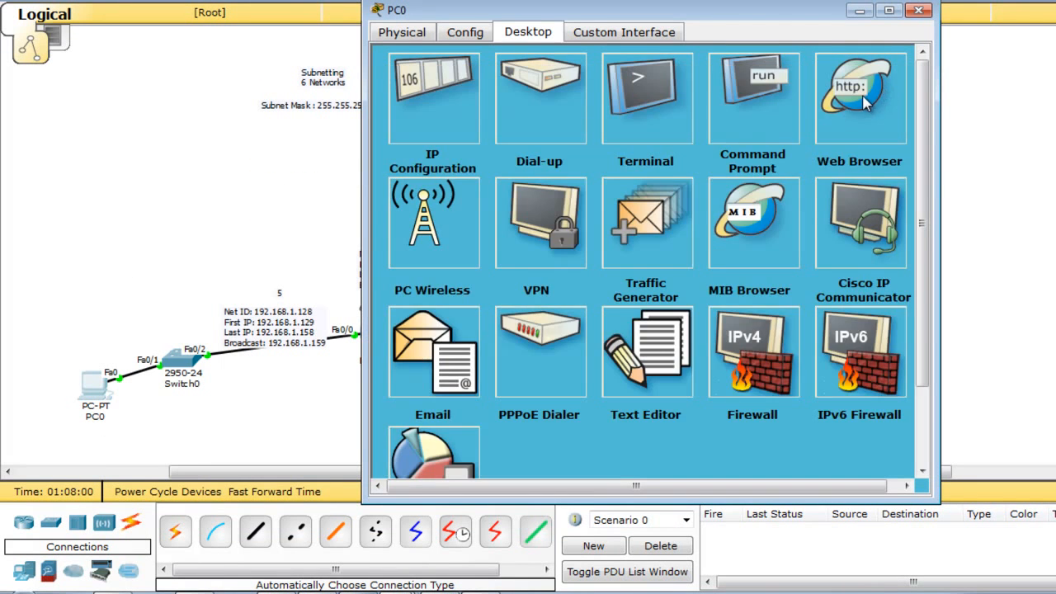
click(862, 99)
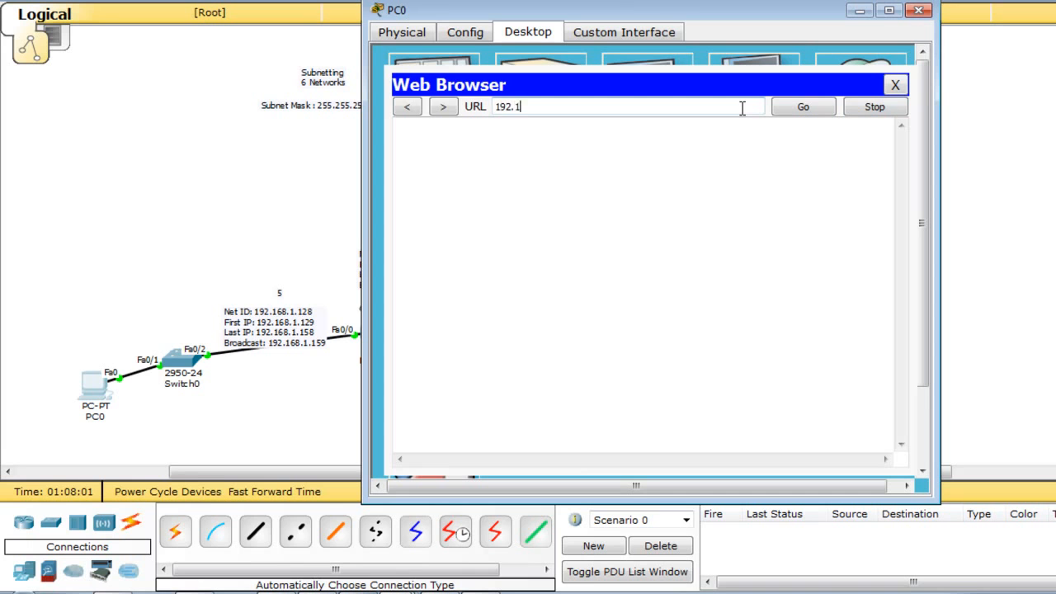
text(192.168.1.166)
key(Return)
text(w)
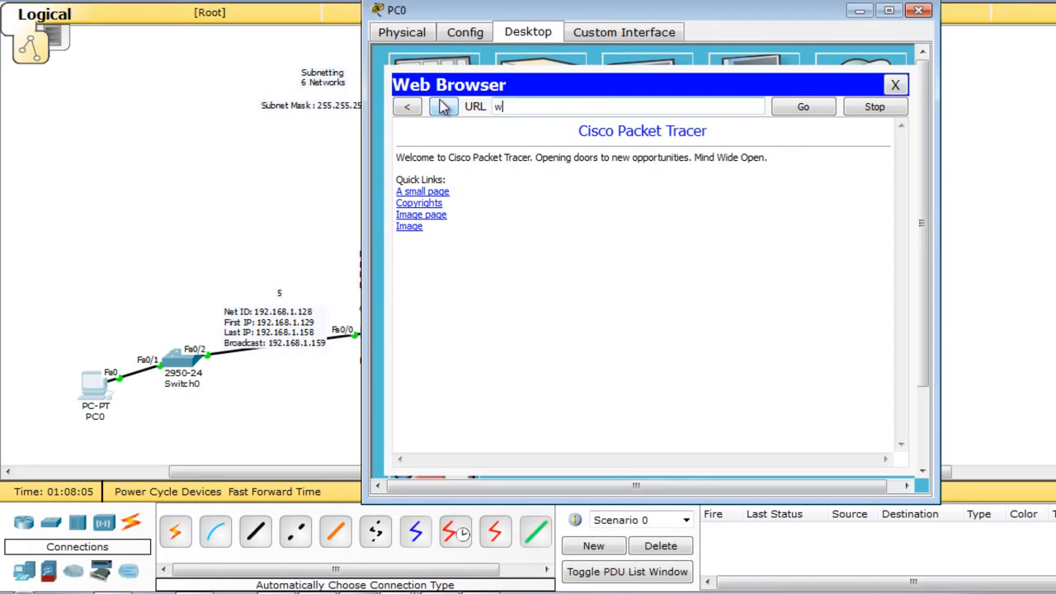
text(ww.google.com)
key(Return)
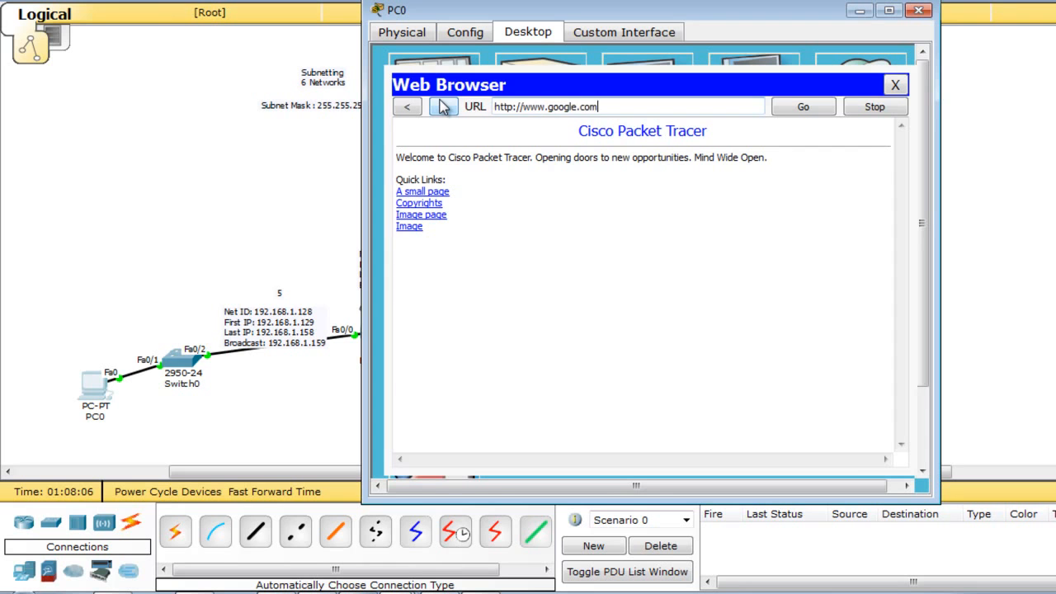
click(895, 85)
click(858, 105)
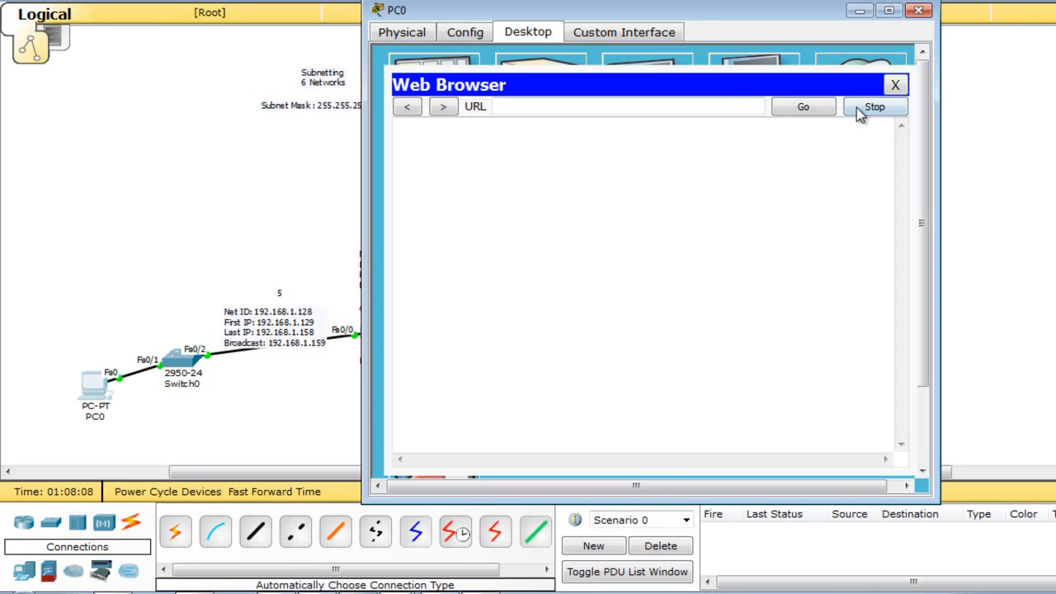
click(752, 111)
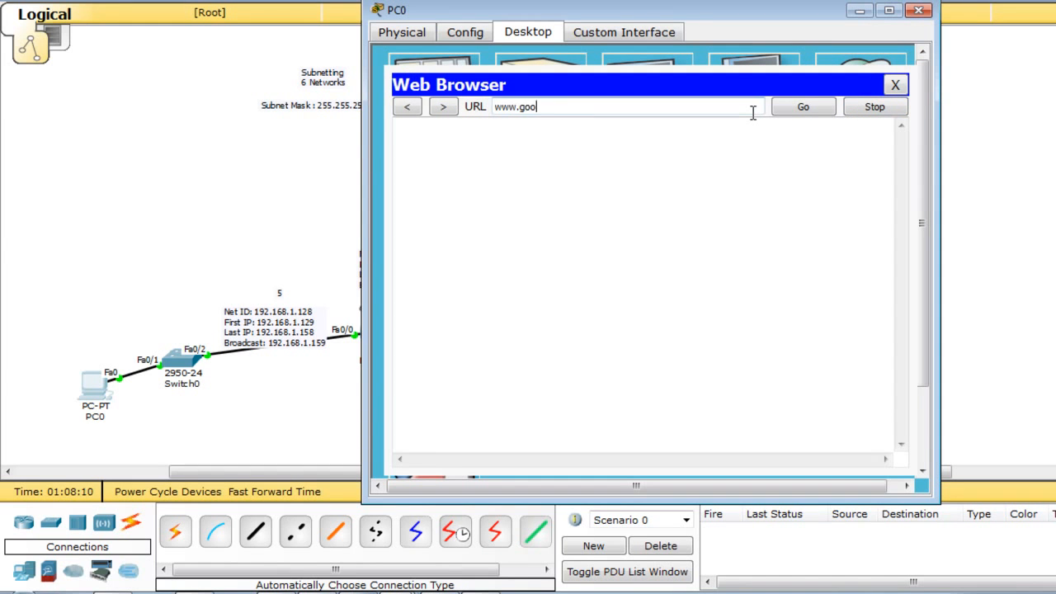
text(www.google.com)
key(Return)
click(803, 107)
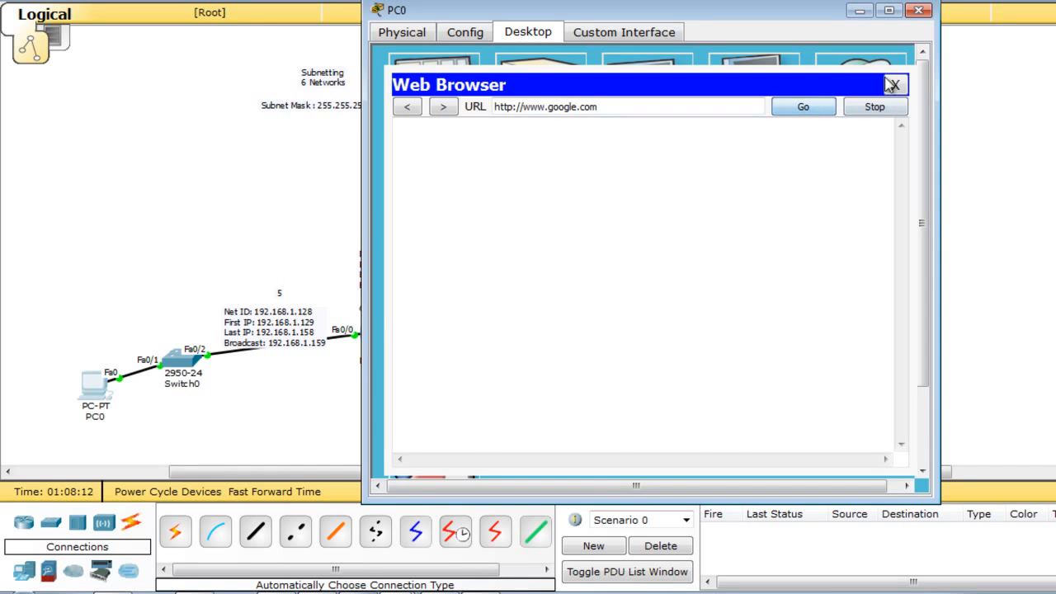
click(895, 85)
click(442, 124)
click(610, 206)
text(192.168.1.164)
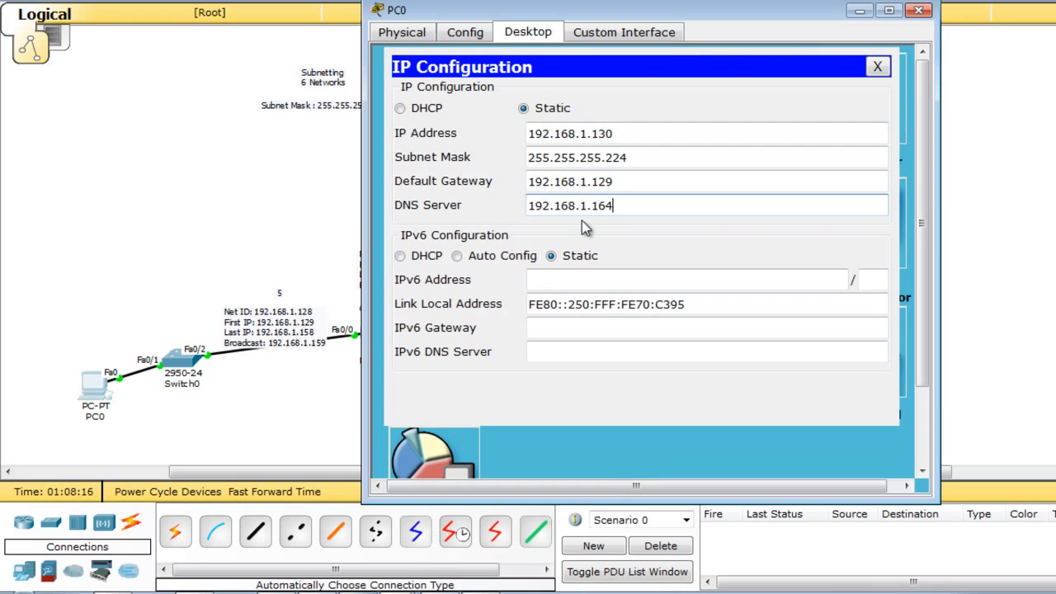
click(878, 69)
click(881, 79)
click(759, 100)
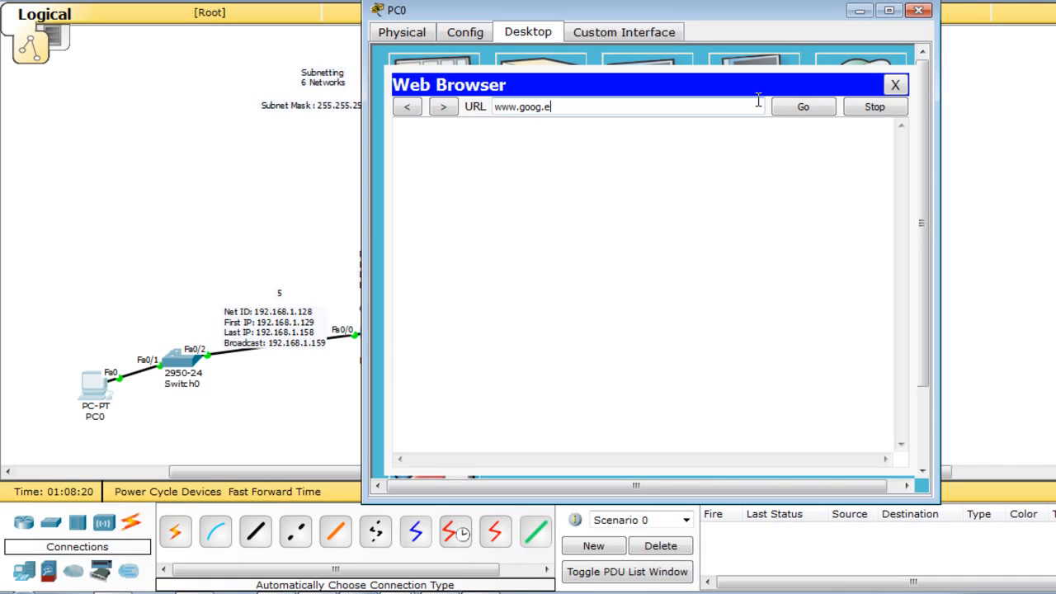
text(www.google.com)
key(Return)
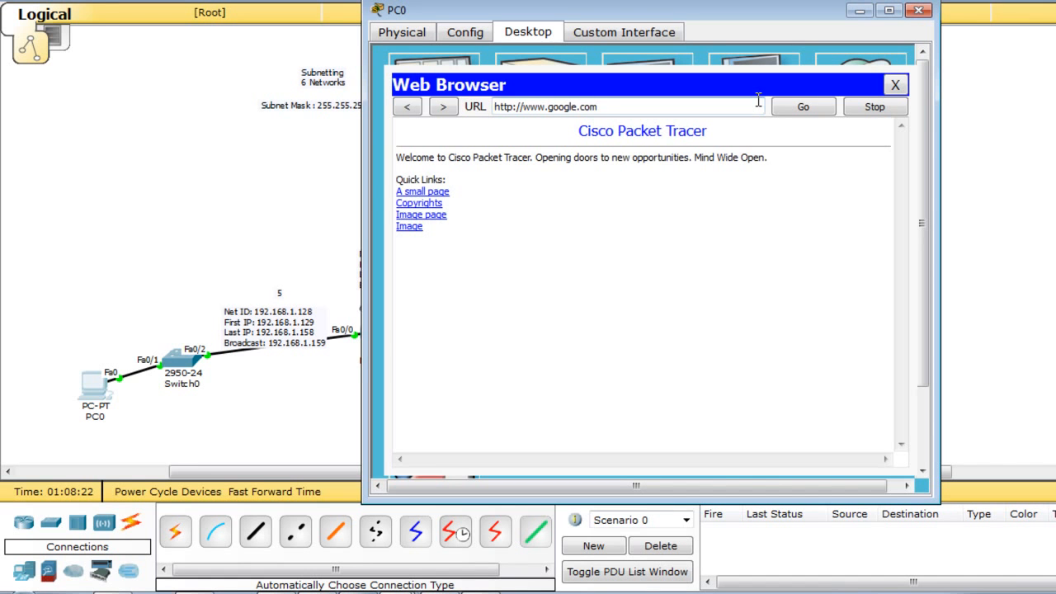
click(900, 85)
click(919, 10)
Reposition the Mail Server and look at its EMAIL service settings.
drag(815, 199, 841, 178)
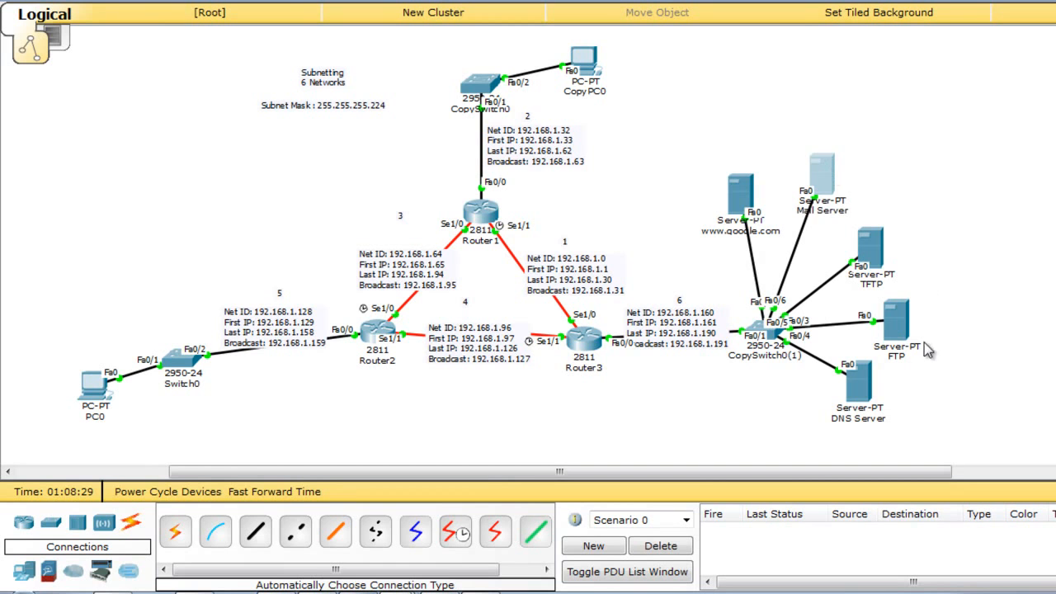
click(818, 168)
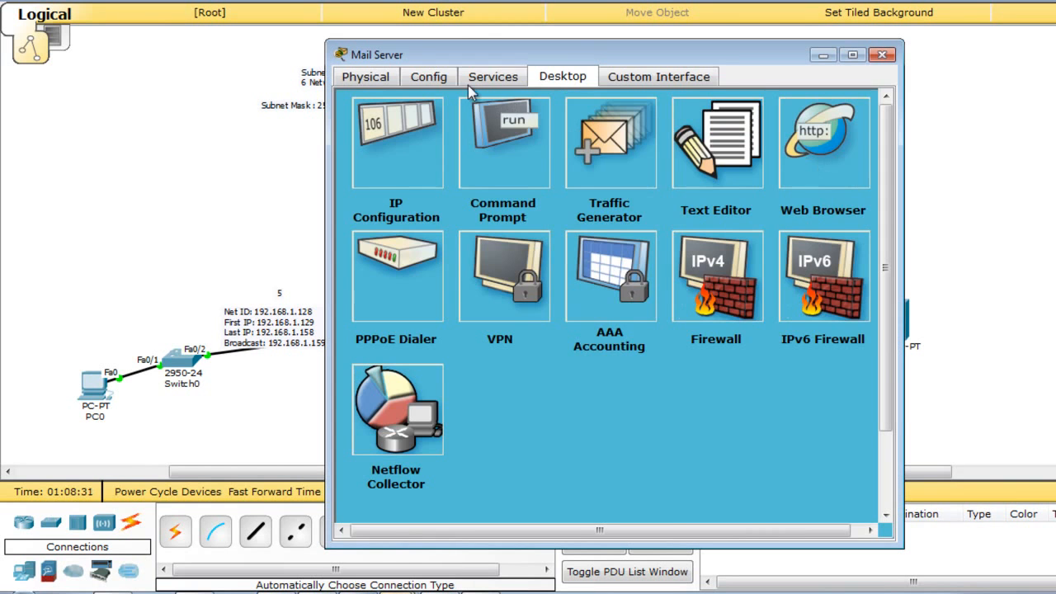
click(486, 81)
click(413, 263)
click(686, 186)
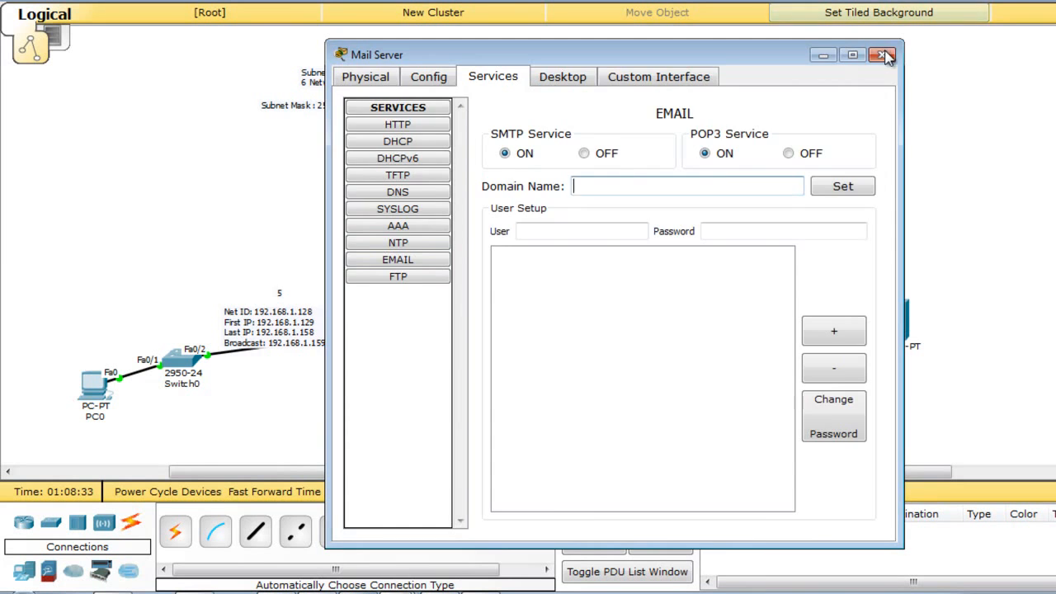
click(883, 55)
Enter gmail.com as a new record name in the DNS Server's DNS service.
click(841, 381)
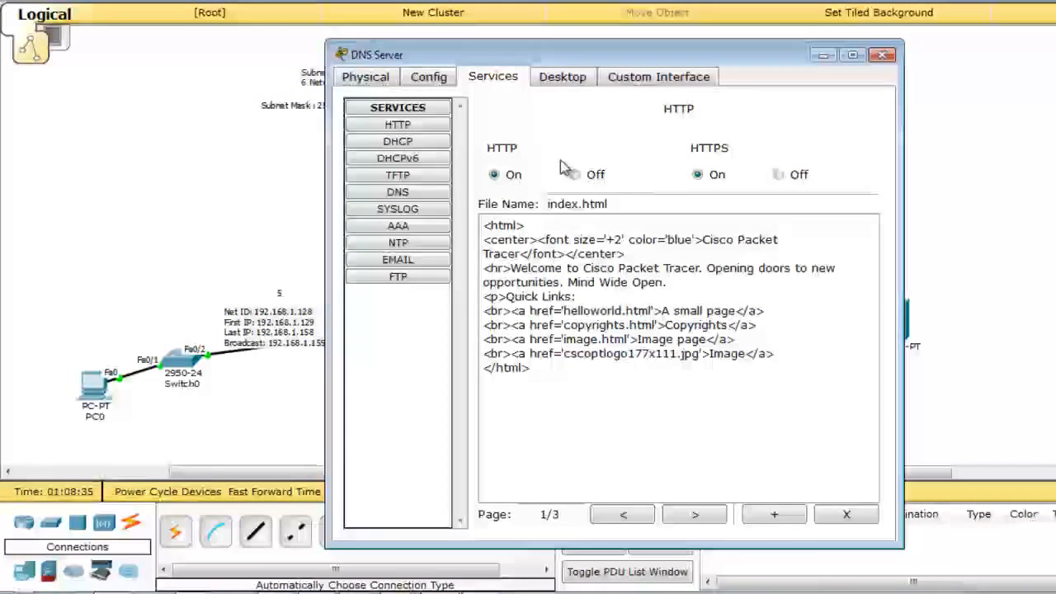
click(413, 191)
click(630, 194)
text(www.gm)
text(a)
key(ctrl+a)
text(gmail.com)
key(Tab)
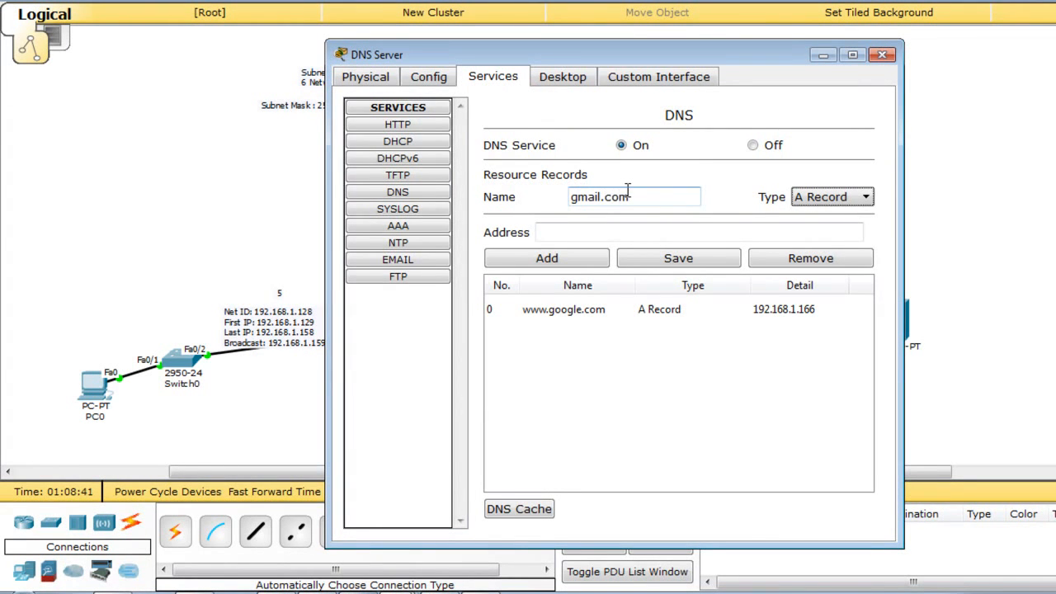
key(alt+Tab)
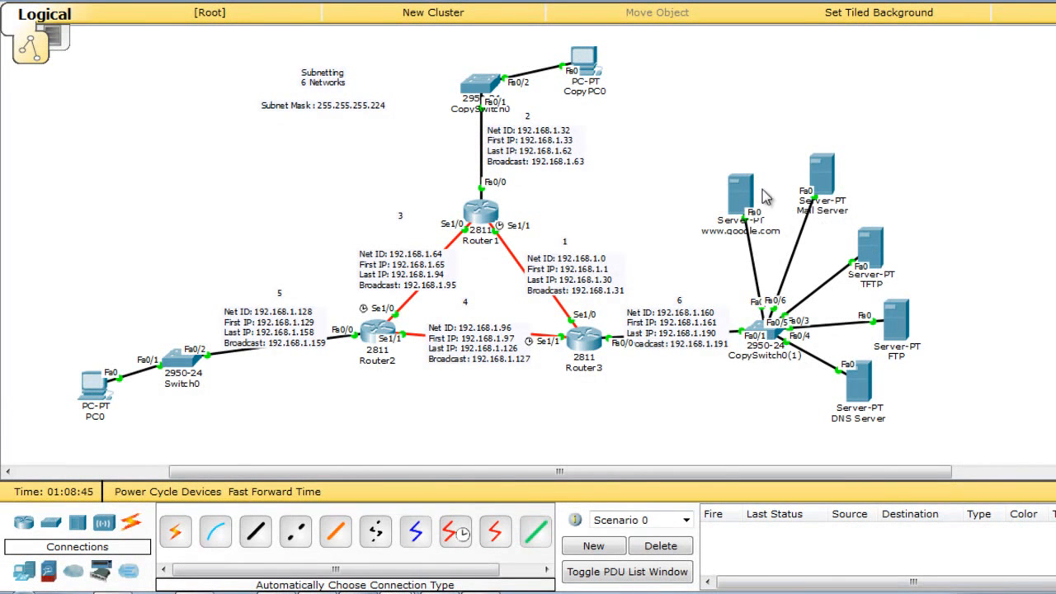
Copy the Mail Server's IP address 192.168.1.165 from its IP Configuration.
drag(827, 179, 817, 173)
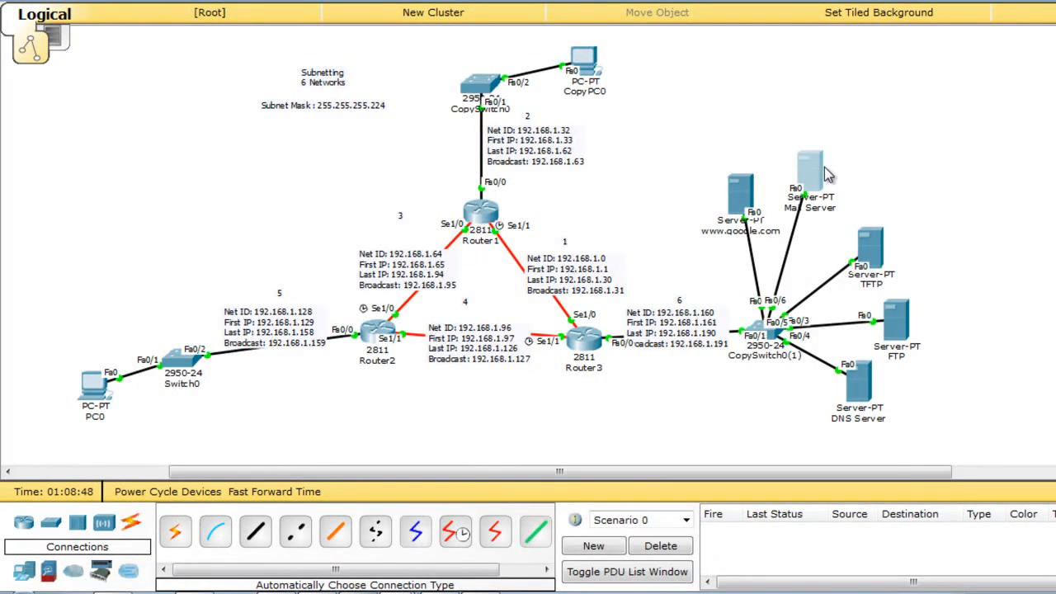
click(818, 174)
click(569, 77)
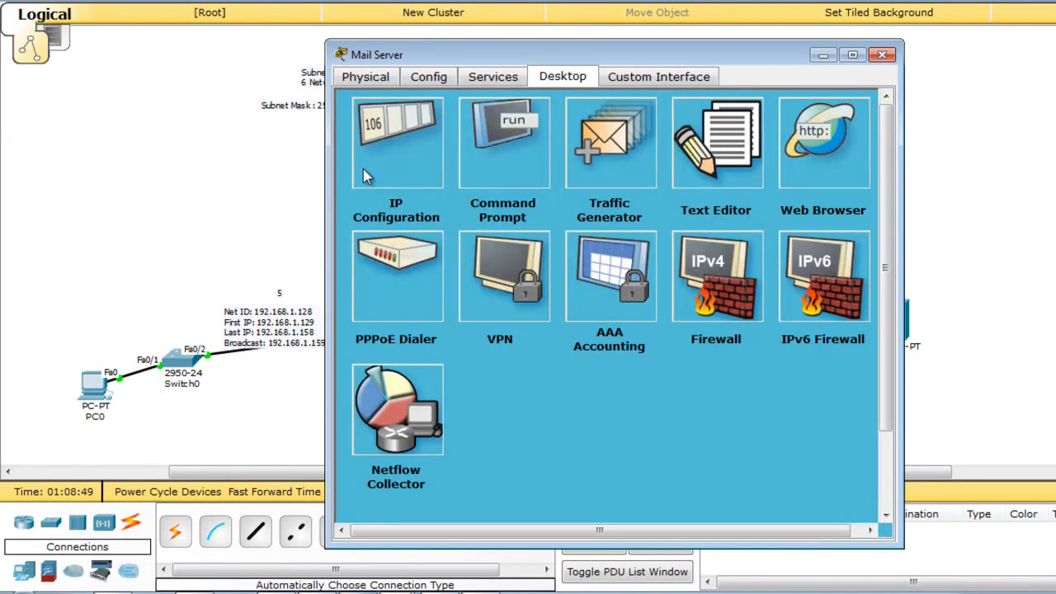
click(401, 142)
drag(626, 221, 390, 217)
key(ctrl+c)
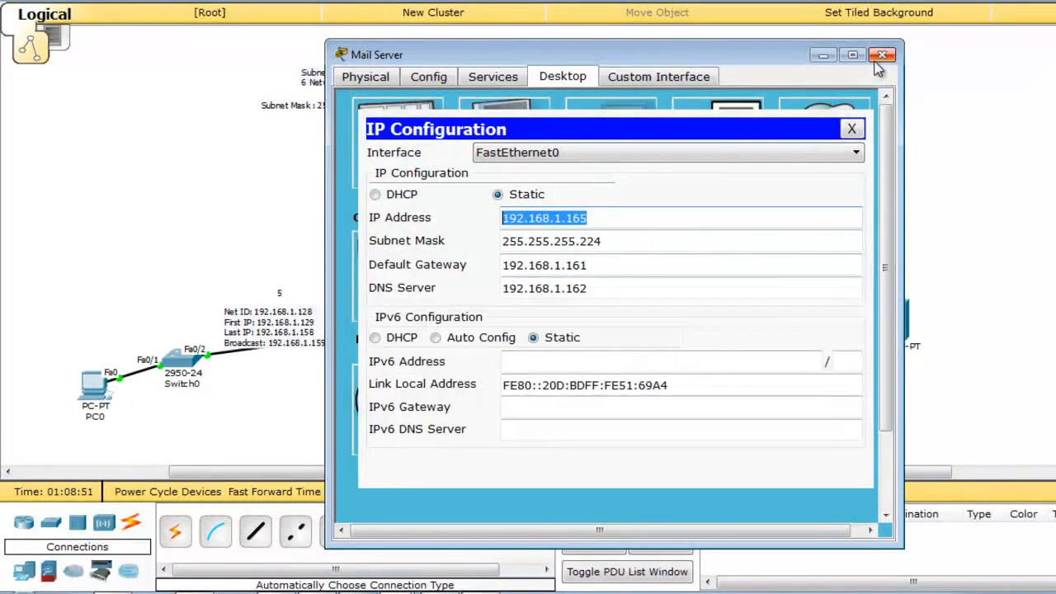
click(882, 54)
Paste 192.168.1.165 as the address and add the gmail.com A record on the DNS Server.
click(861, 384)
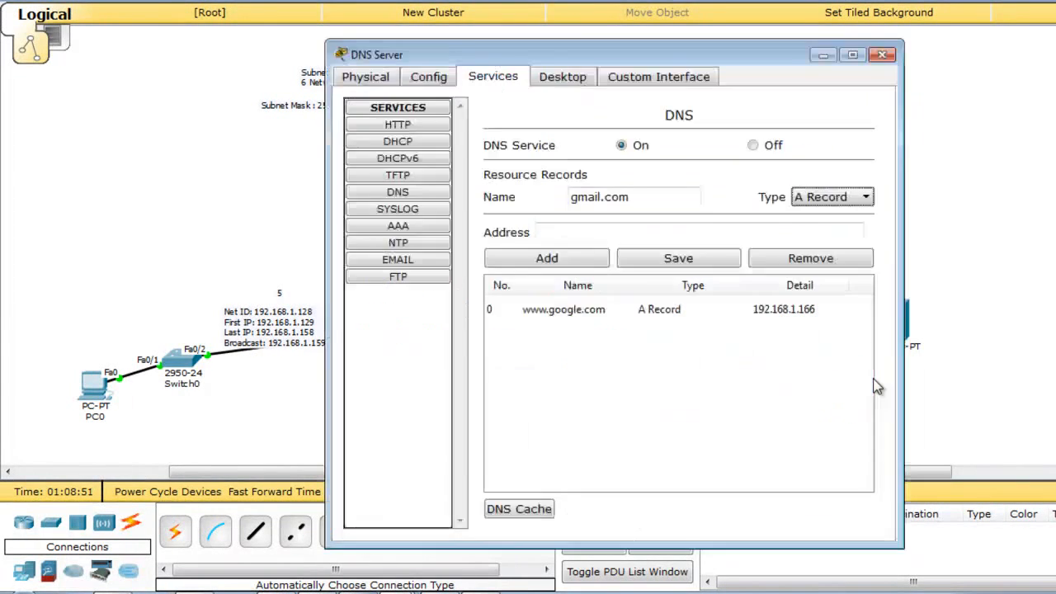
click(651, 232)
key(ctrl+v)
click(600, 258)
click(660, 338)
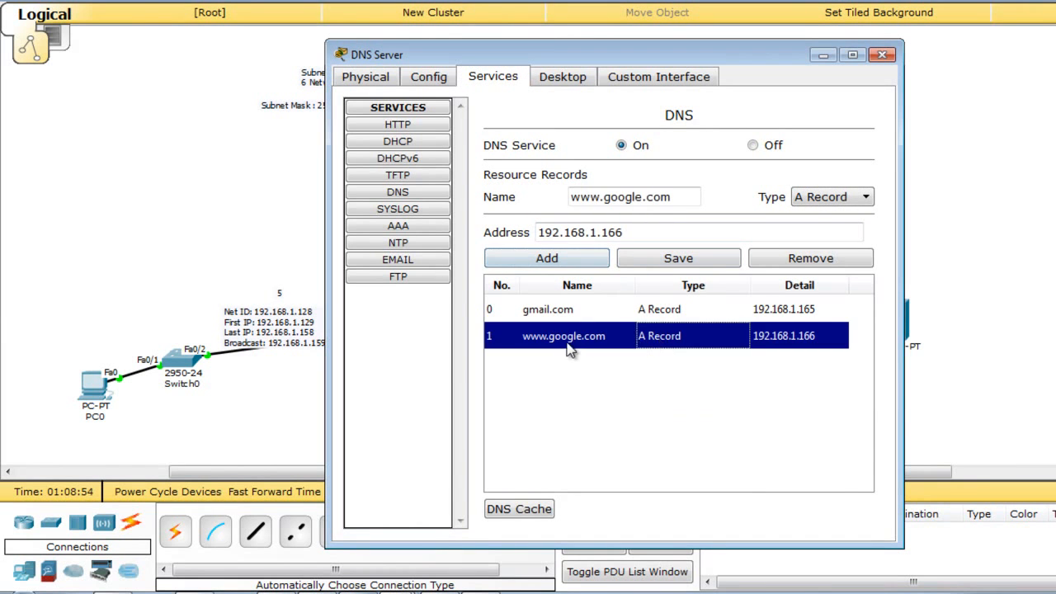
click(618, 313)
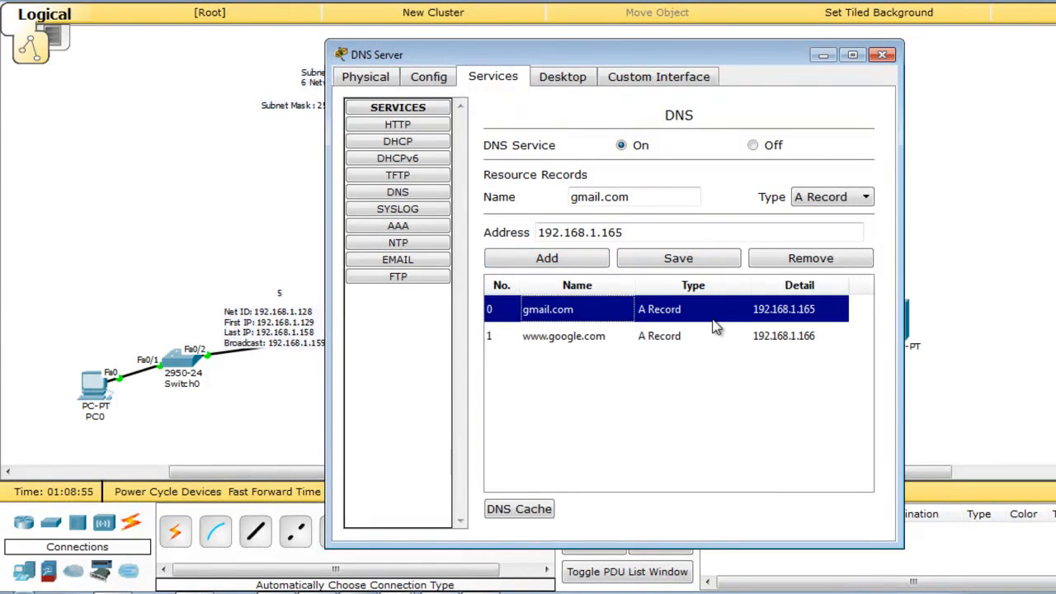
click(882, 56)
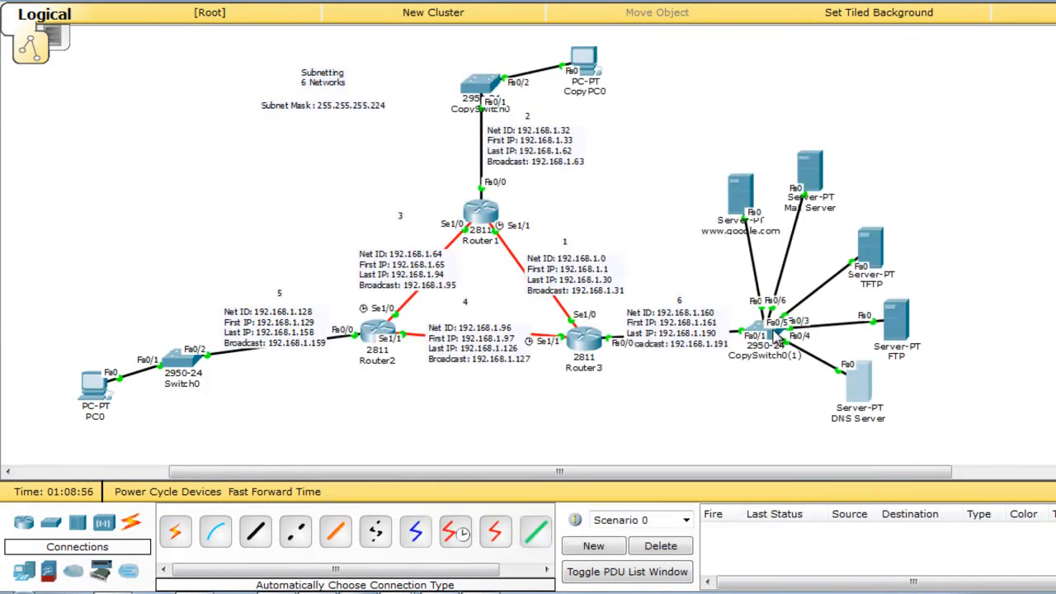
Set the Mail Server's EMAIL domain name to gmail.com.
click(813, 175)
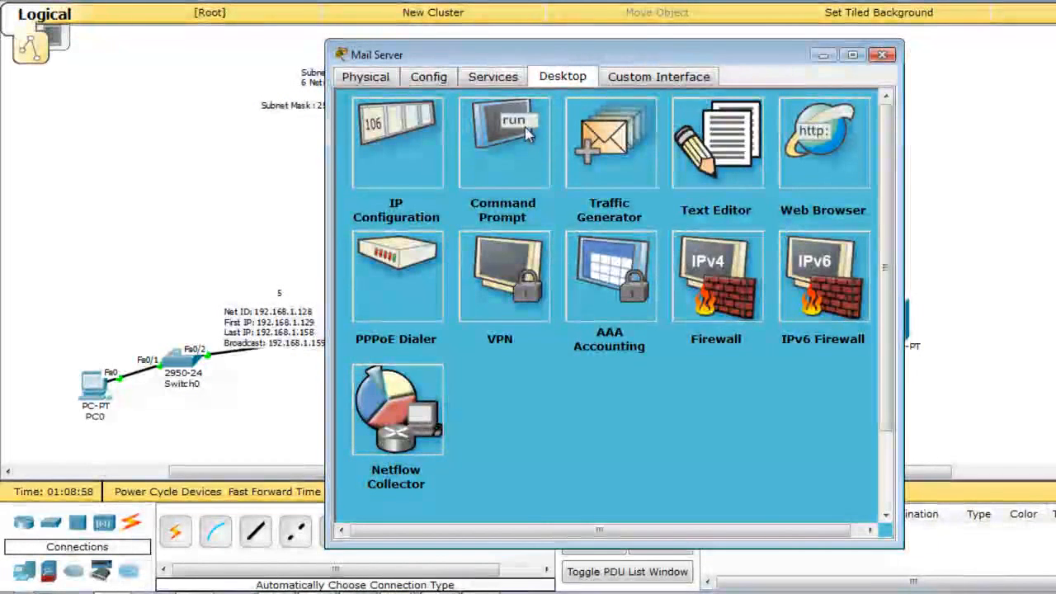
click(499, 78)
click(418, 261)
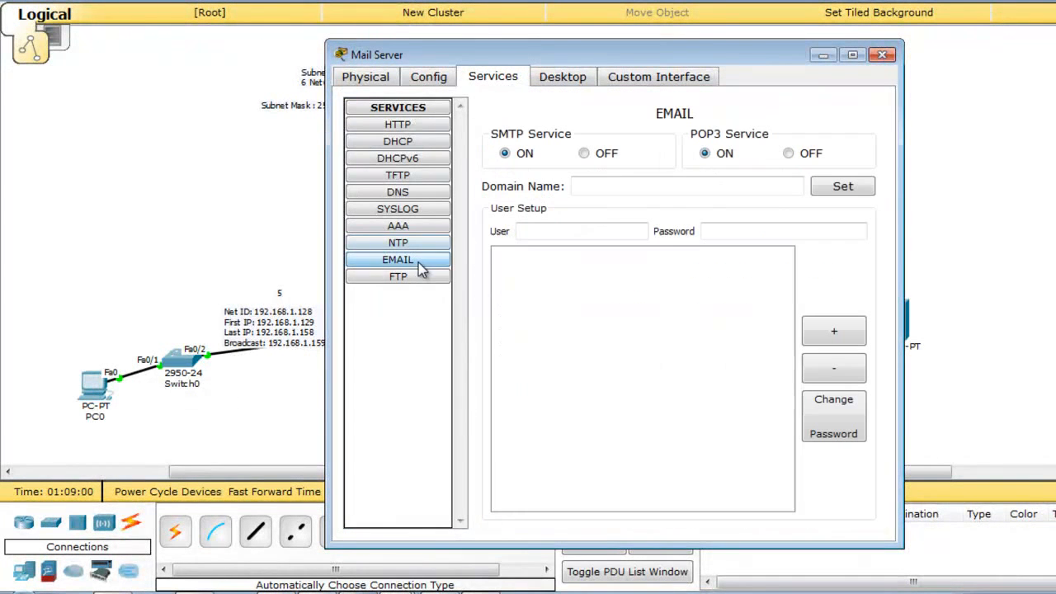
click(609, 186)
text(gmail.com)
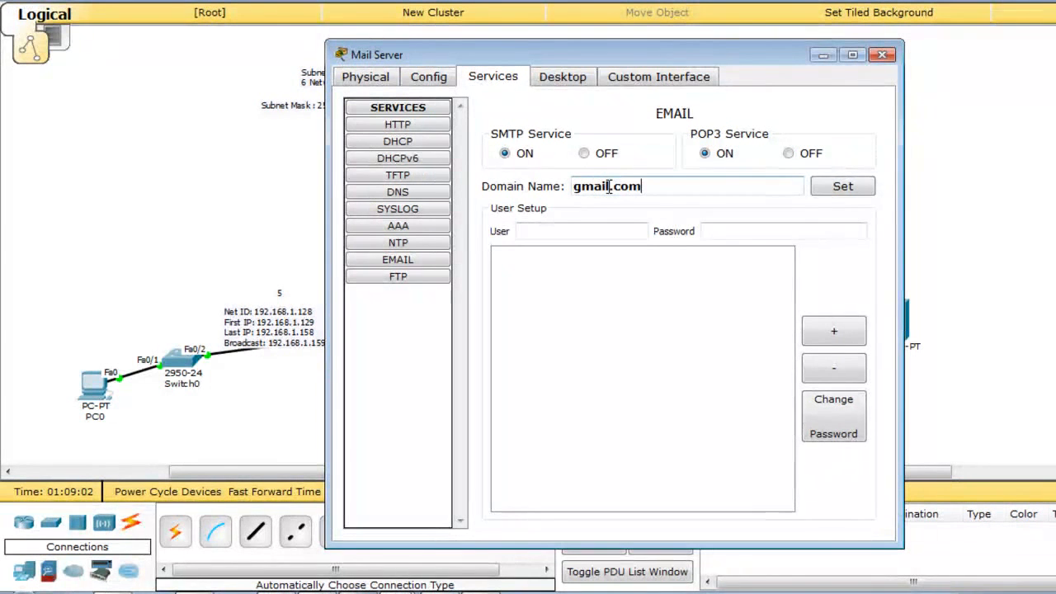
click(843, 187)
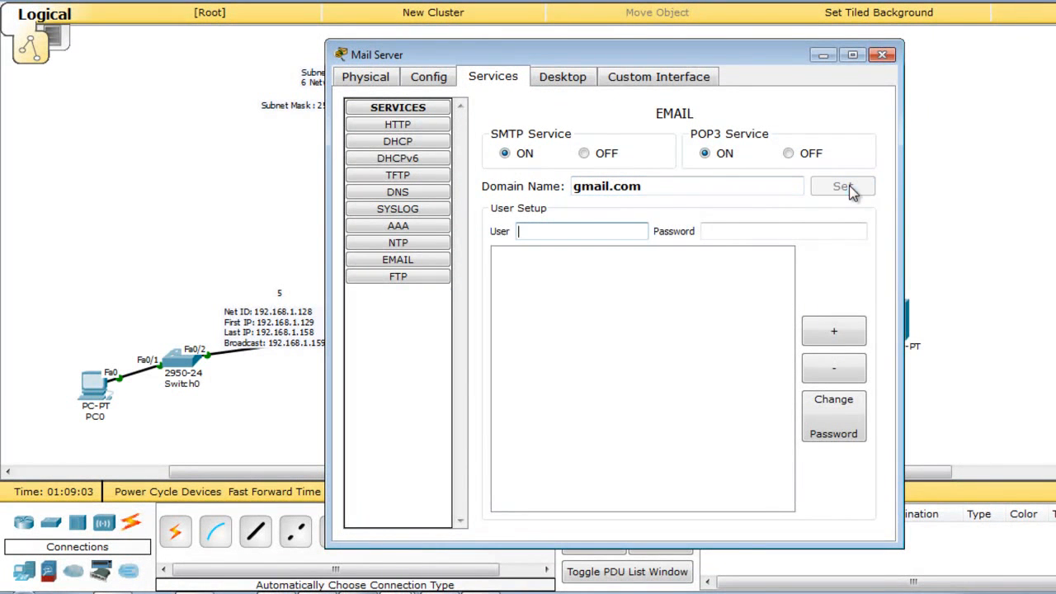
Add mail users test and test1 with their passwords, then close the Mail Server.
key(Tab)
text(test)
click(833, 330)
click(582, 233)
text(test)
key(Tab)
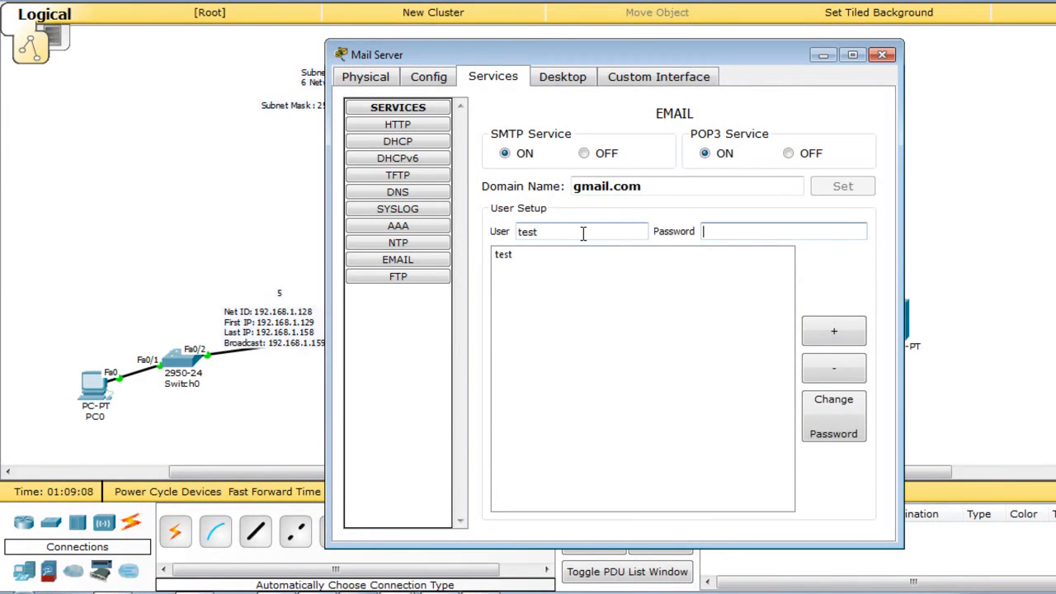
click(583, 233)
text(1)
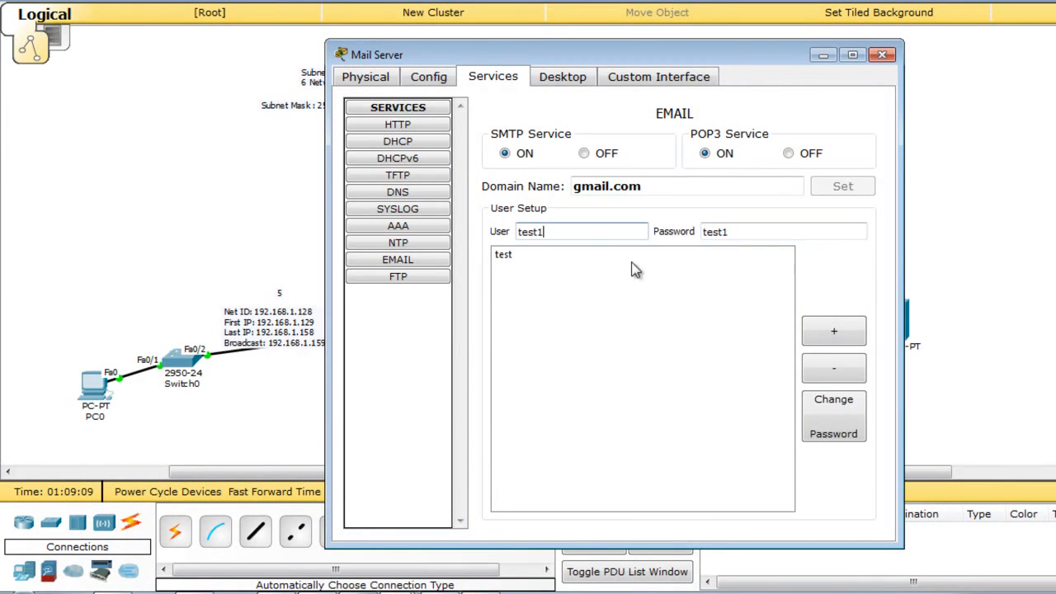
click(858, 331)
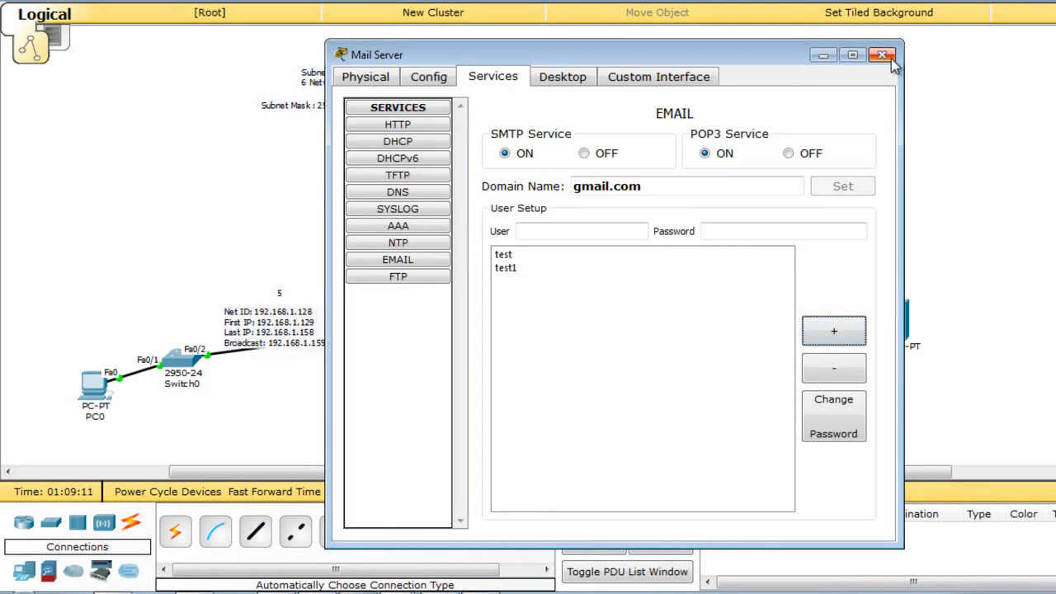
click(882, 54)
Bring up PC0's email client configuration form.
click(93, 381)
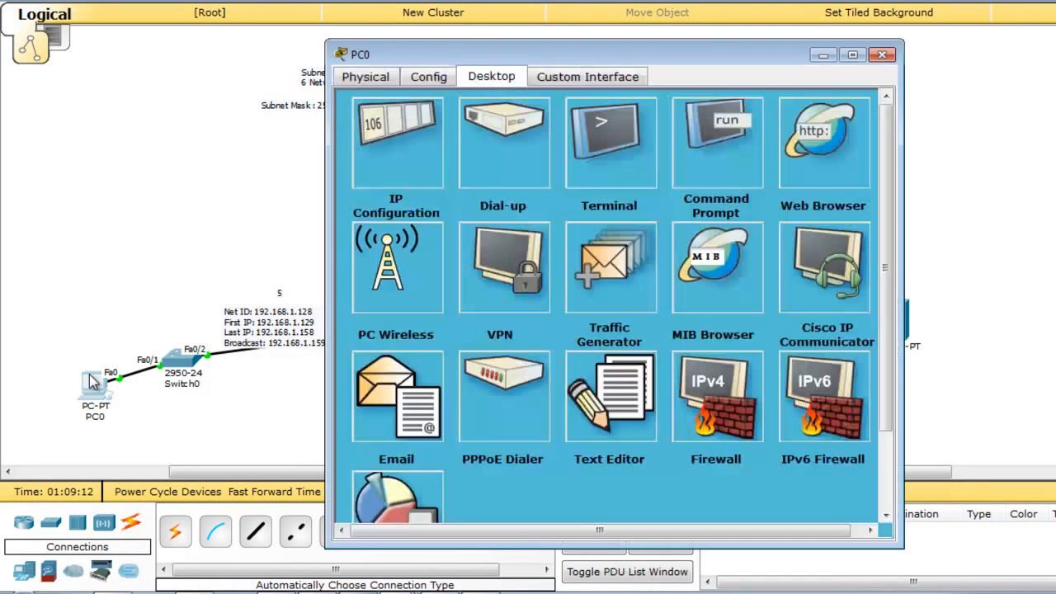
click(411, 399)
key(Tab)
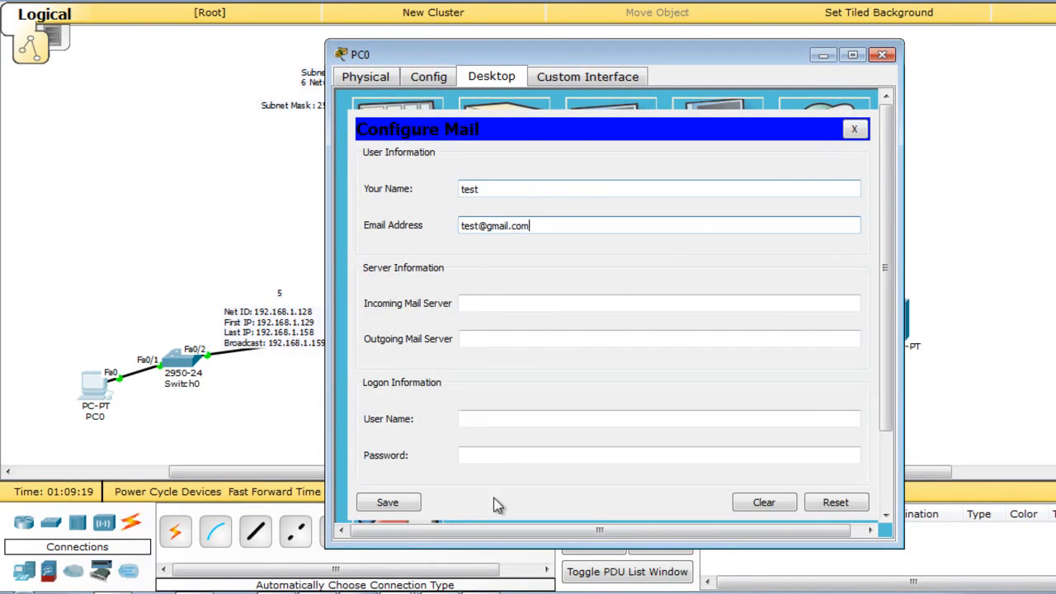
click(150, 592)
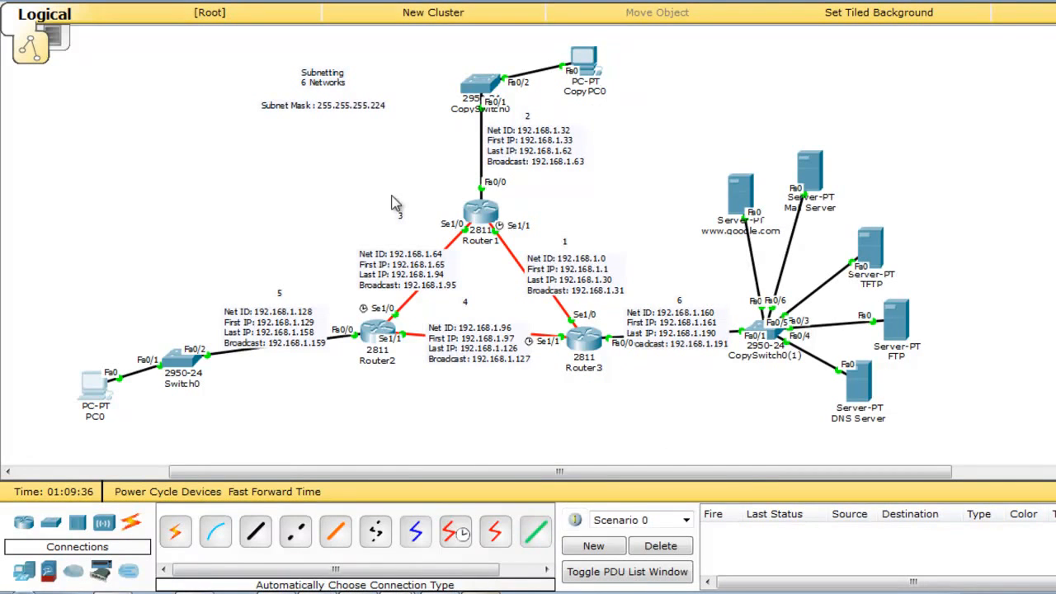
click(93, 381)
Set gmail.com as incoming and outgoing mail servers, enter the logon user name and password, and save.
click(526, 304)
text(gmail.com)
key(Tab)
text(gmail.co)
key(Tab)
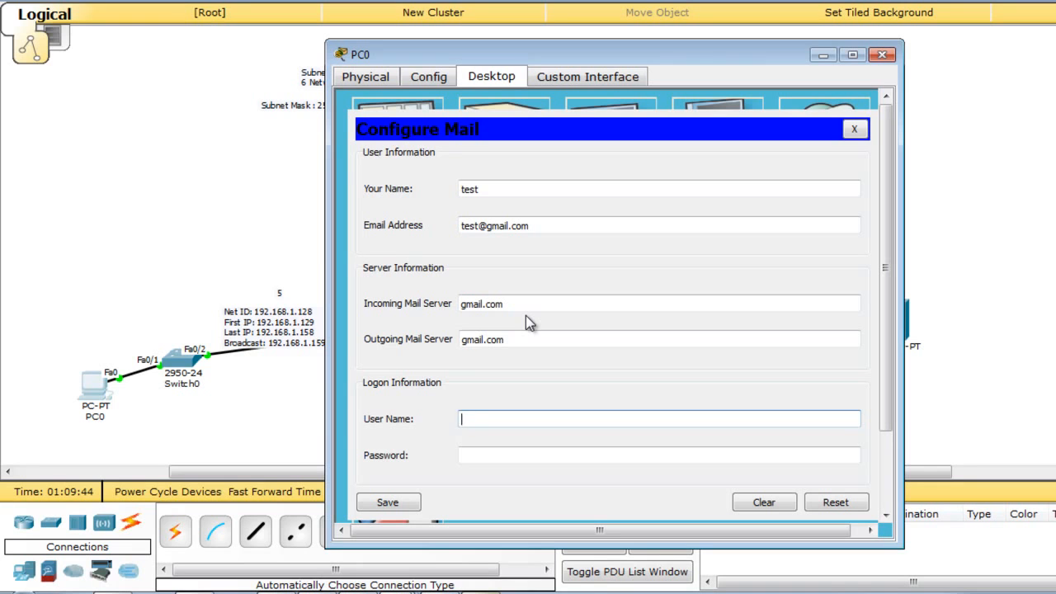
text(test)
key(Tab)
text(test)
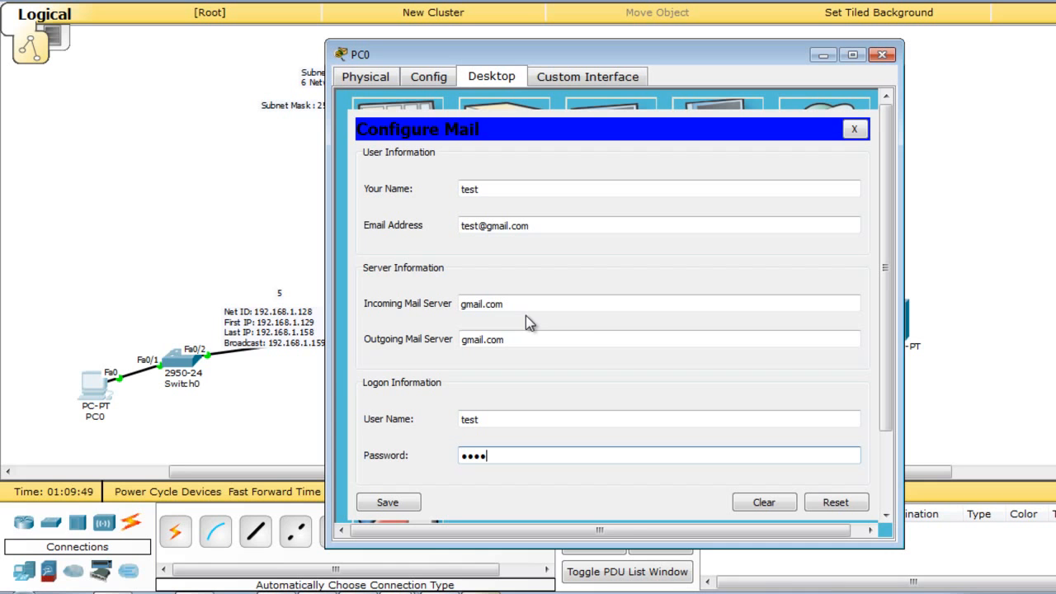
click(388, 500)
In CopyPC0's email setup, enter its gmail.com e-mail address and gmail.com as incoming server.
click(188, 175)
click(588, 56)
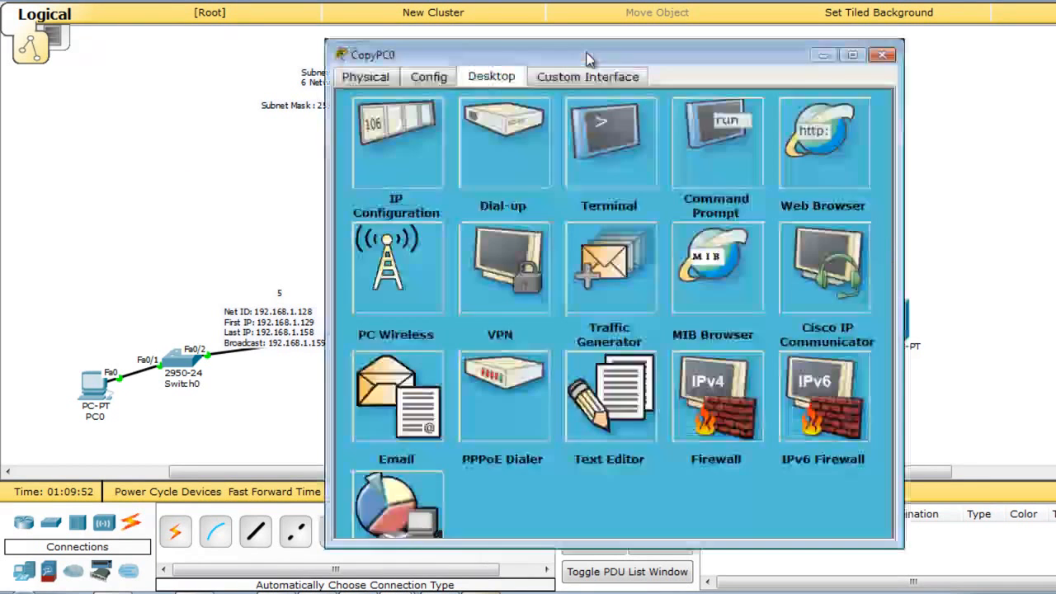
click(421, 381)
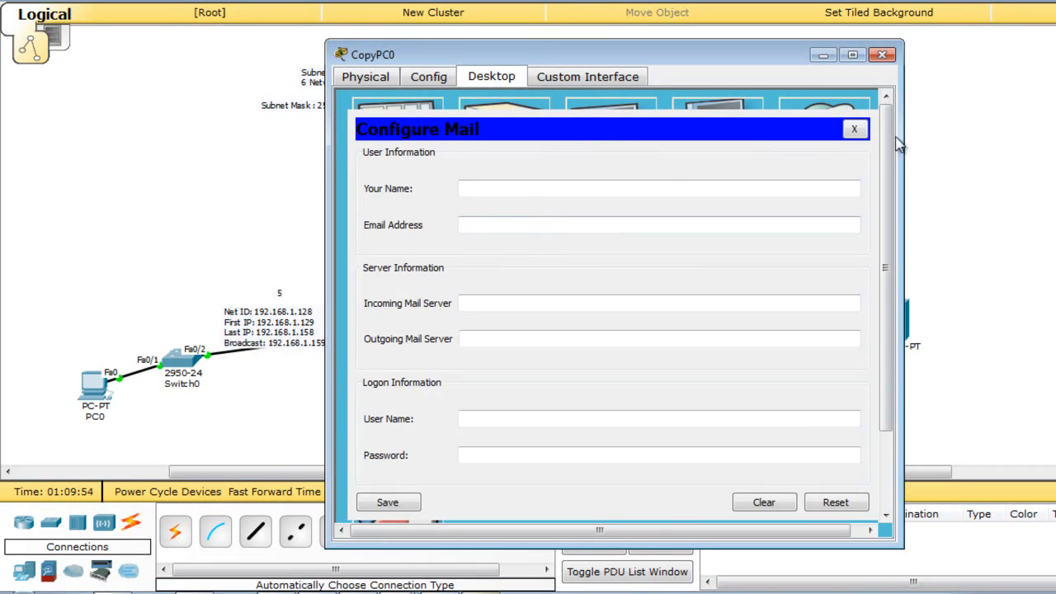
click(624, 189)
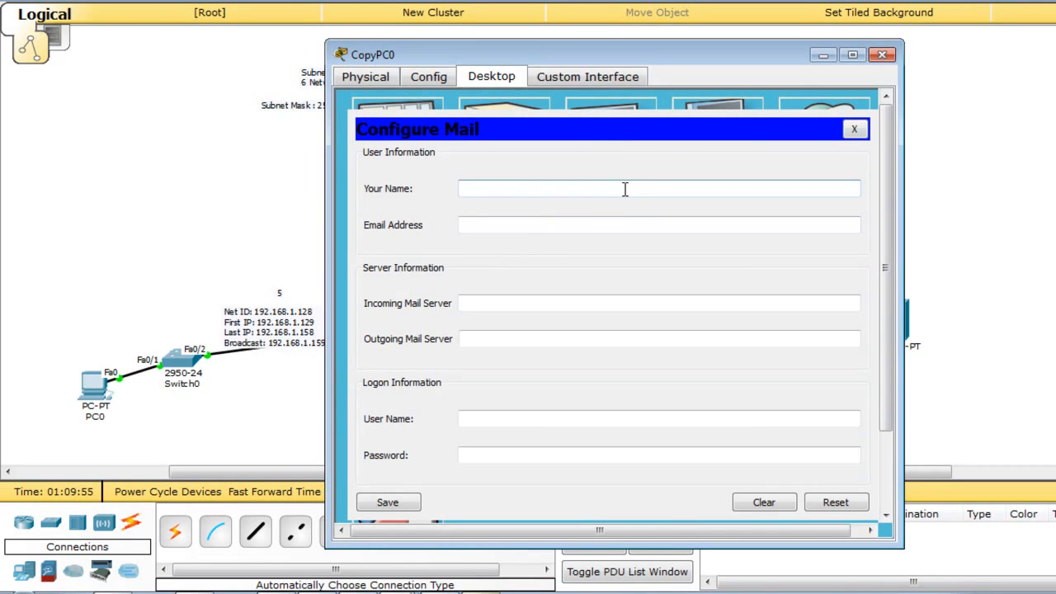
key(Tab)
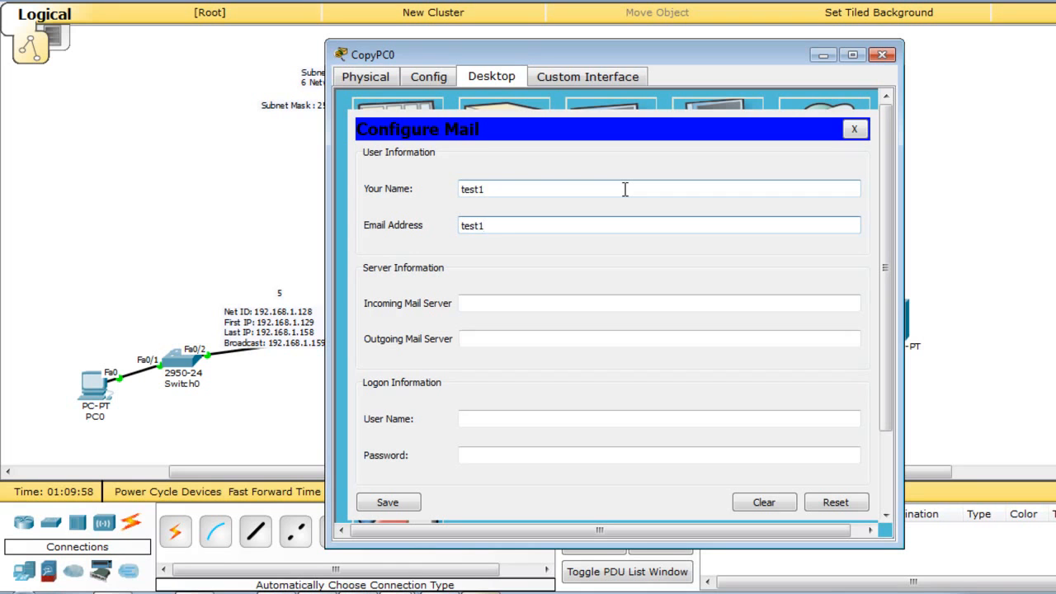
text(test1@gmail.com)
key(Tab)
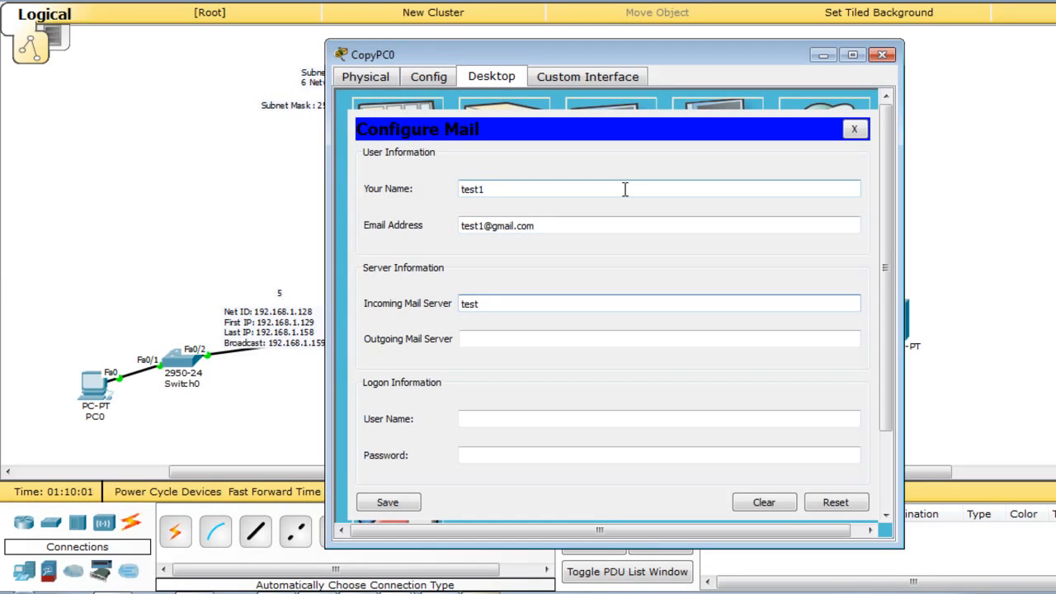
text(gmail.com)
key(Tab)
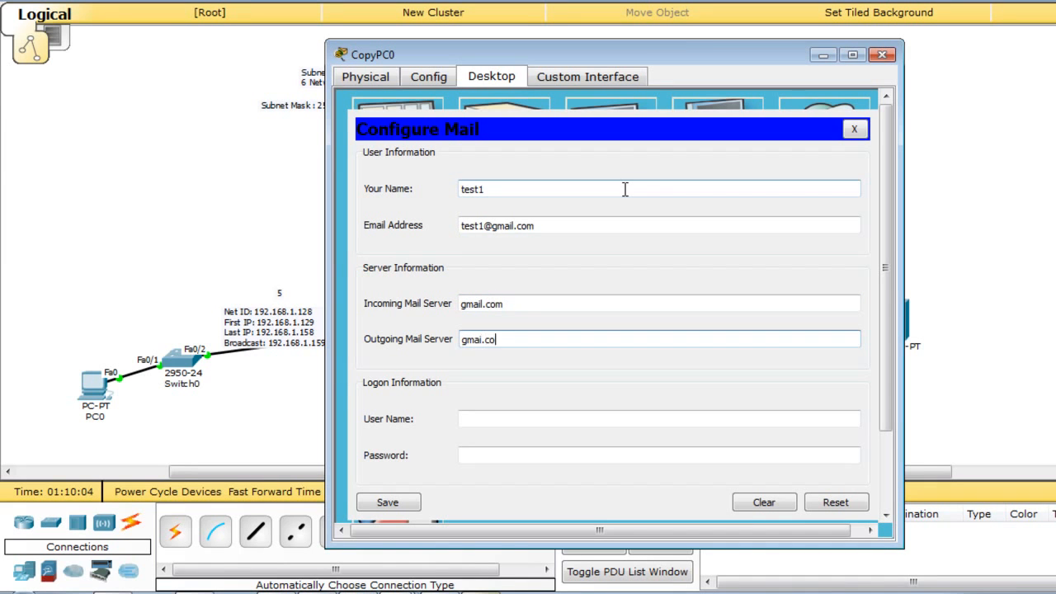
Correct the outgoing server to gmail.com, fix the logon user name, replace the password, and save.
click(480, 339)
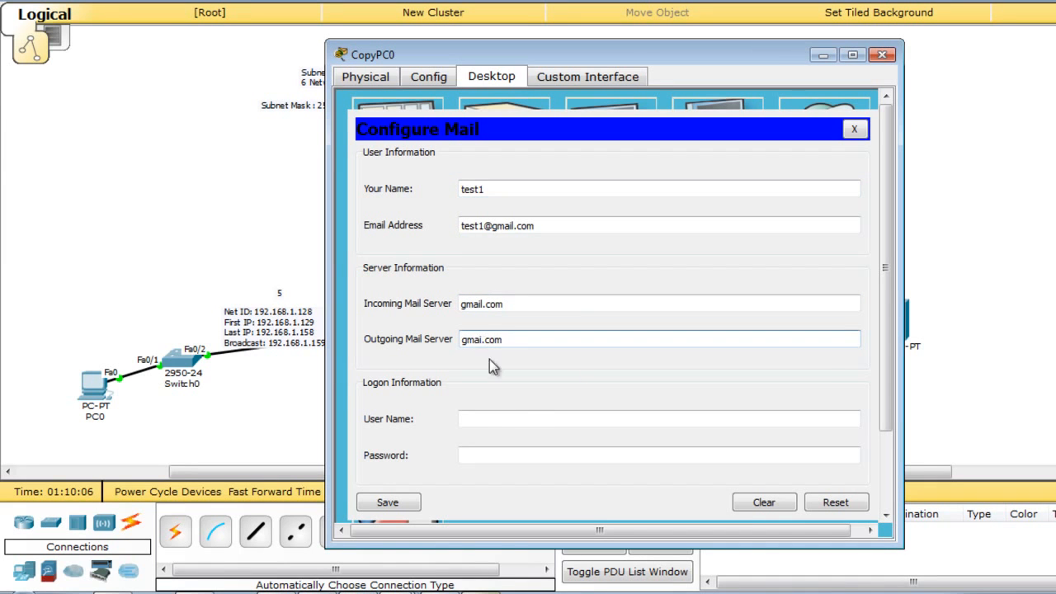
click(537, 415)
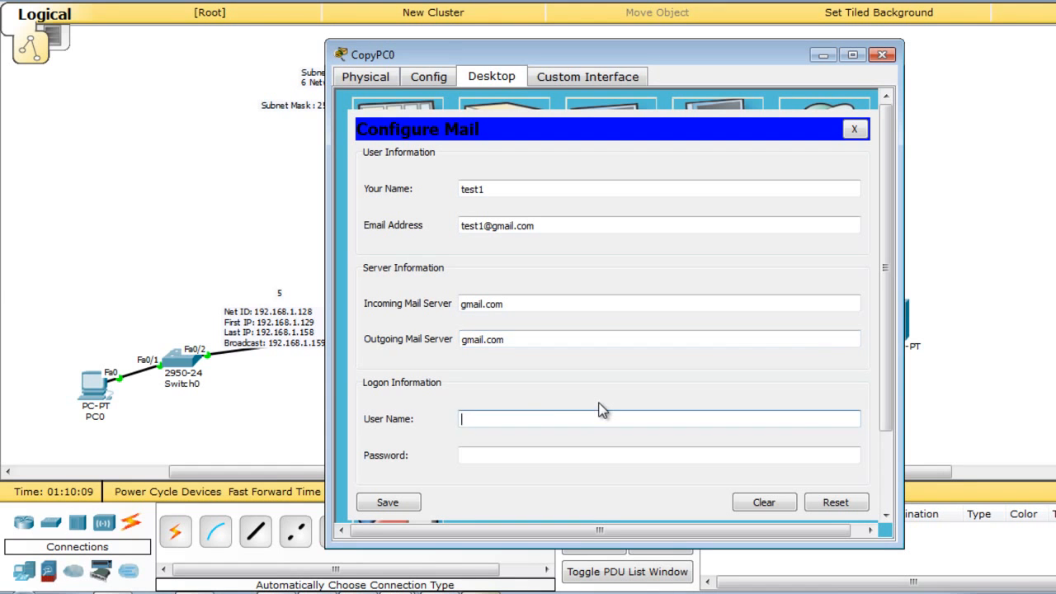
key(Tab)
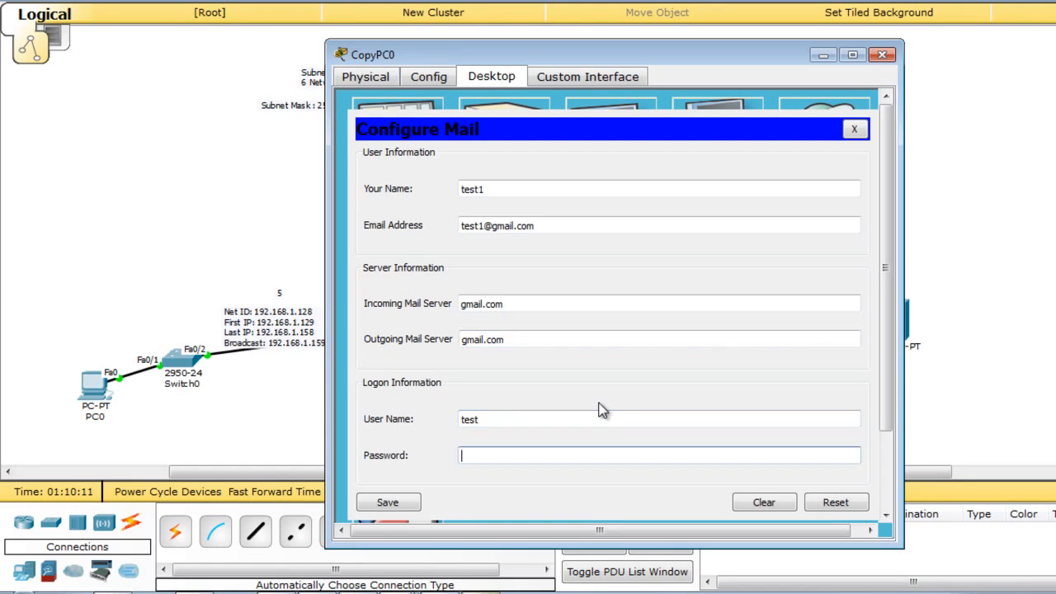
click(594, 410)
text(1)
click(587, 453)
double_click(587, 453)
text(●●●●)
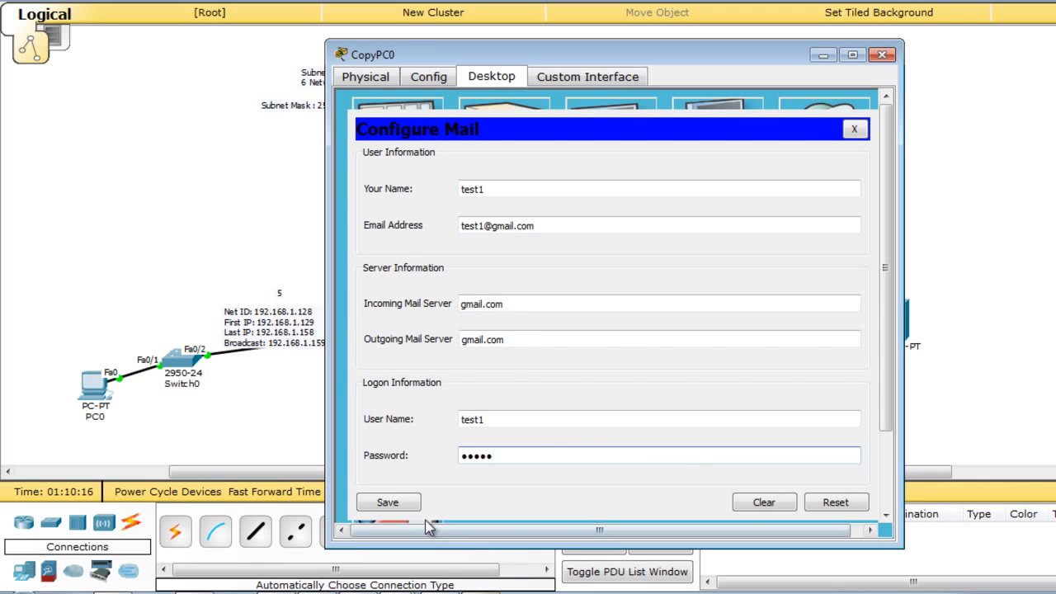
click(405, 502)
Set and check CopyPC0's DNS server as 192.168.1.165 in IP Configuration.
click(856, 130)
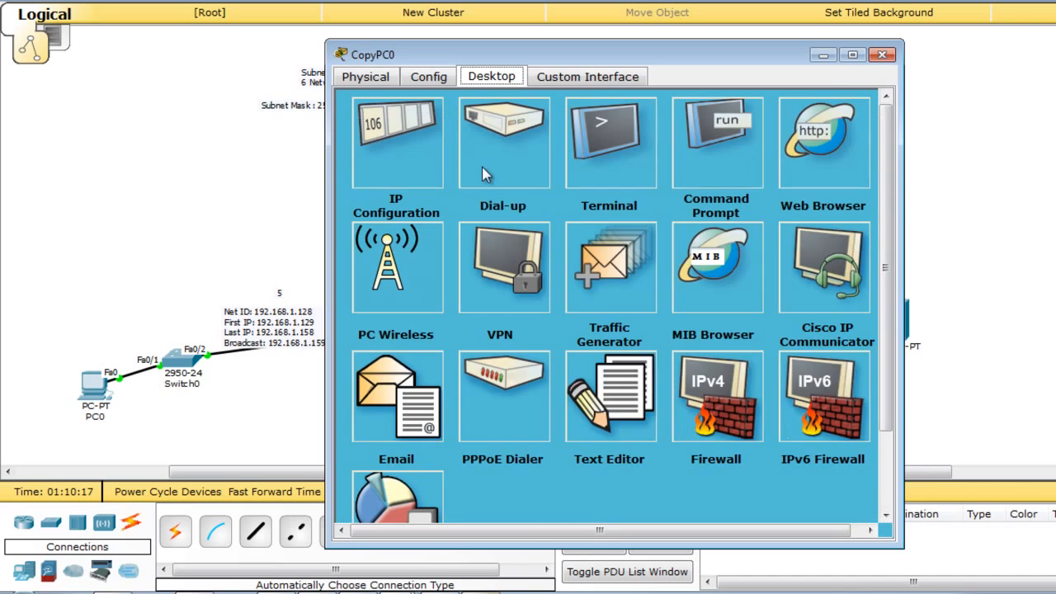
click(396, 145)
click(537, 250)
text(192.168.1.165)
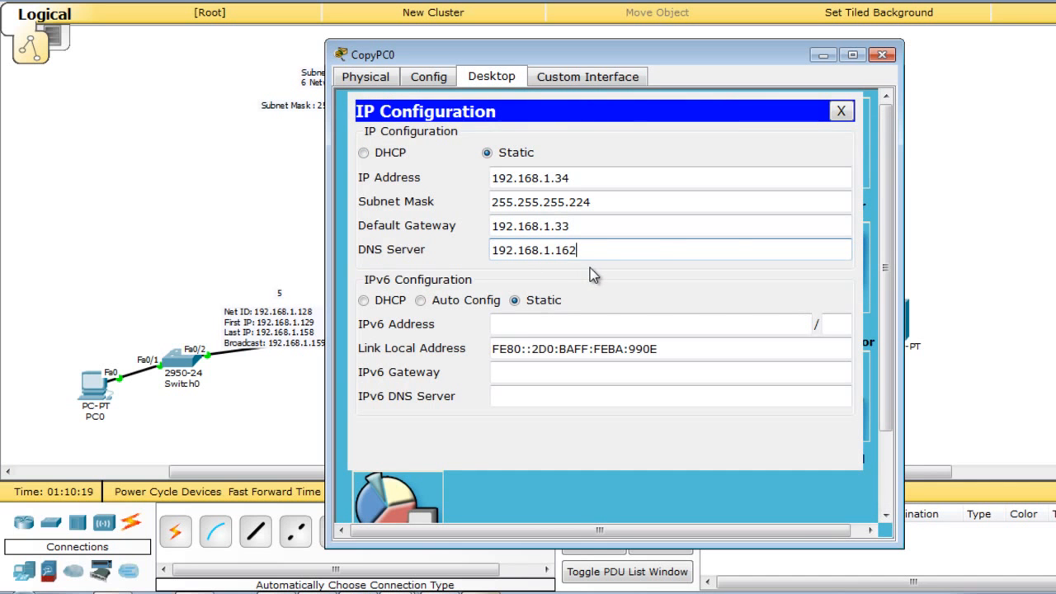
double_click(597, 252)
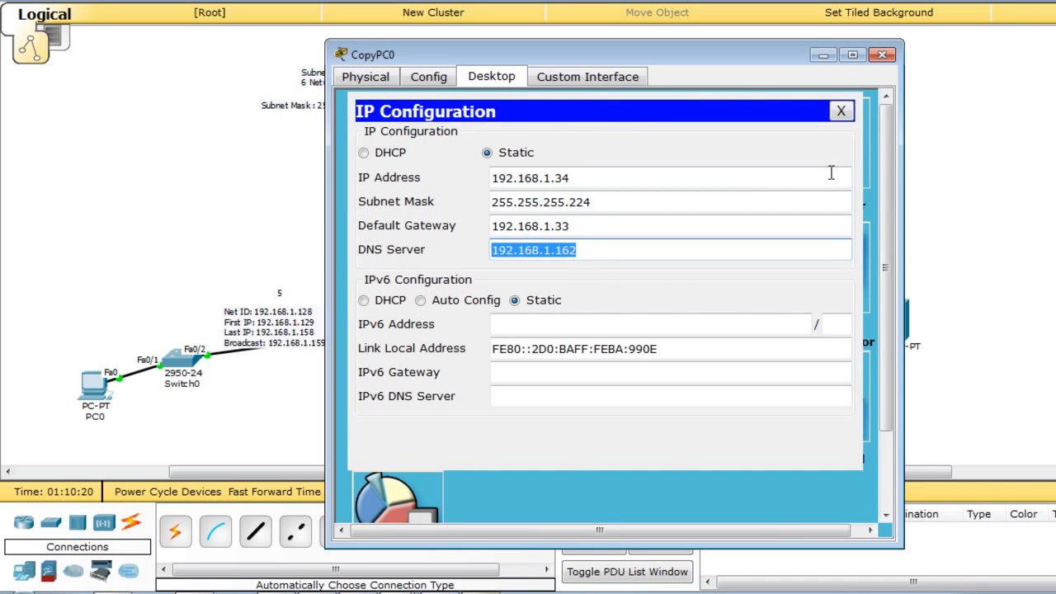
click(841, 111)
Send a mail to PC0's gmail.com address with subject 'Hi!' and body 'Test Mail'.
click(411, 399)
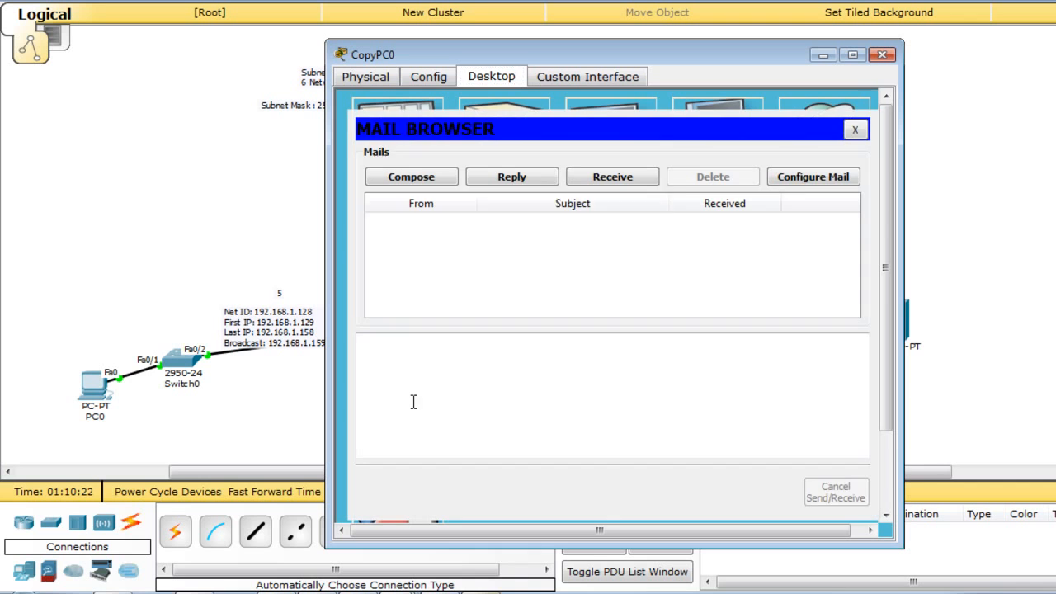
click(425, 177)
click(510, 155)
text(test)
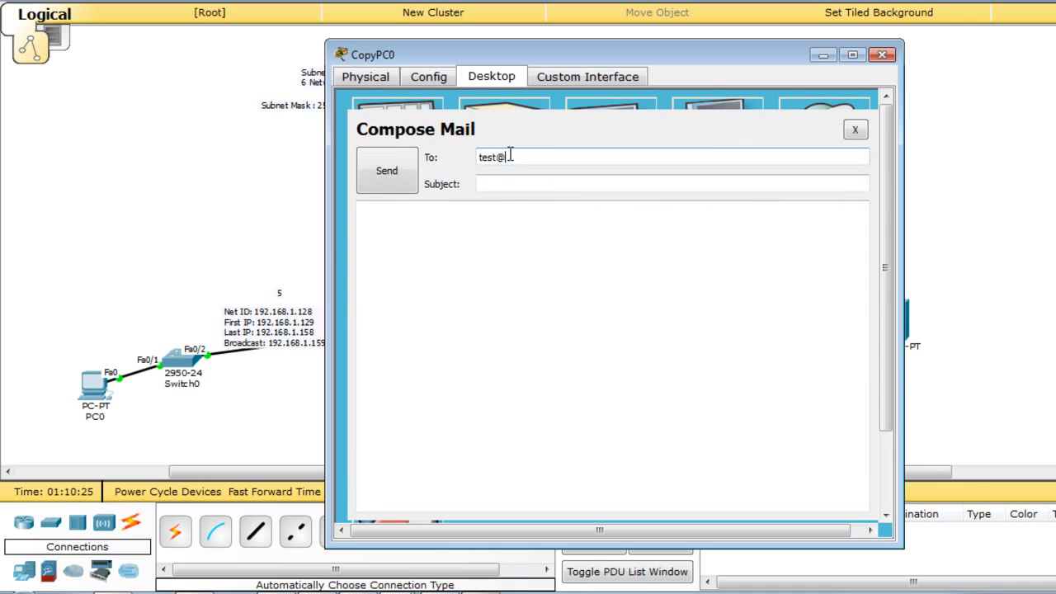
text(@gmail.com)
key(Tab)
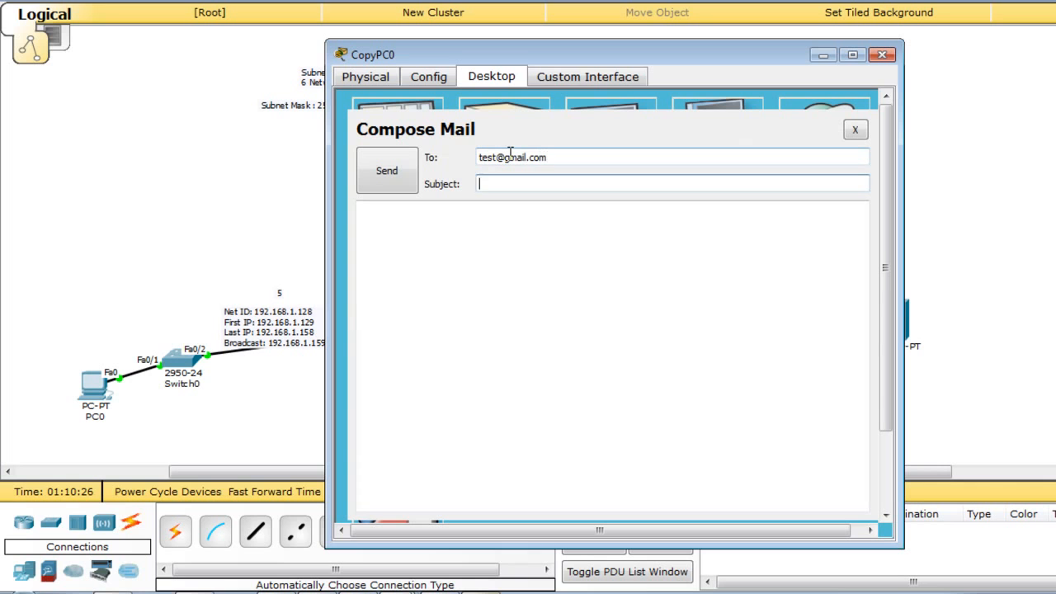
text(Hi!)
click(496, 232)
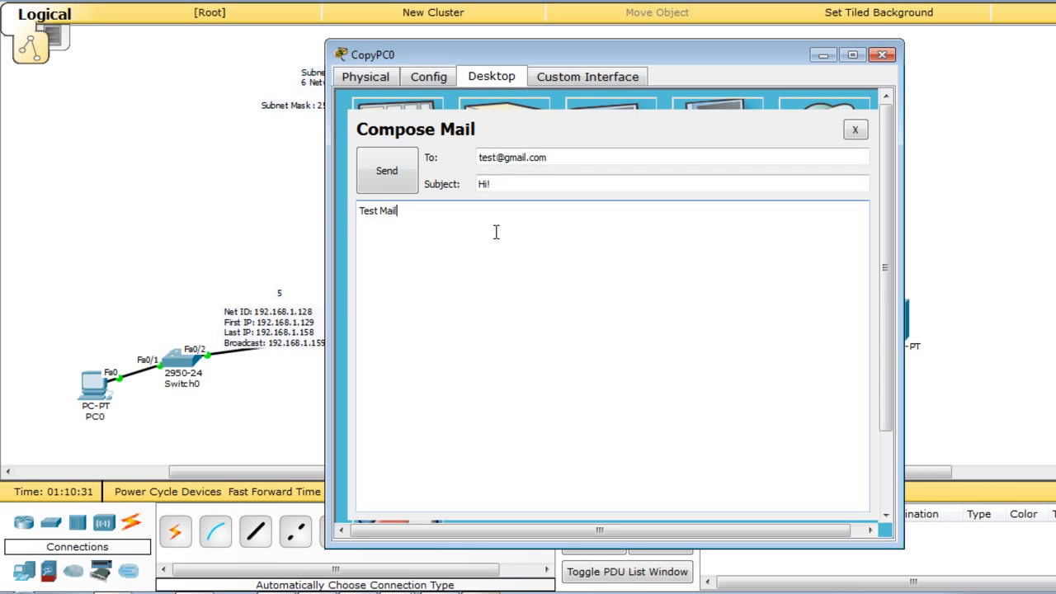
click(386, 169)
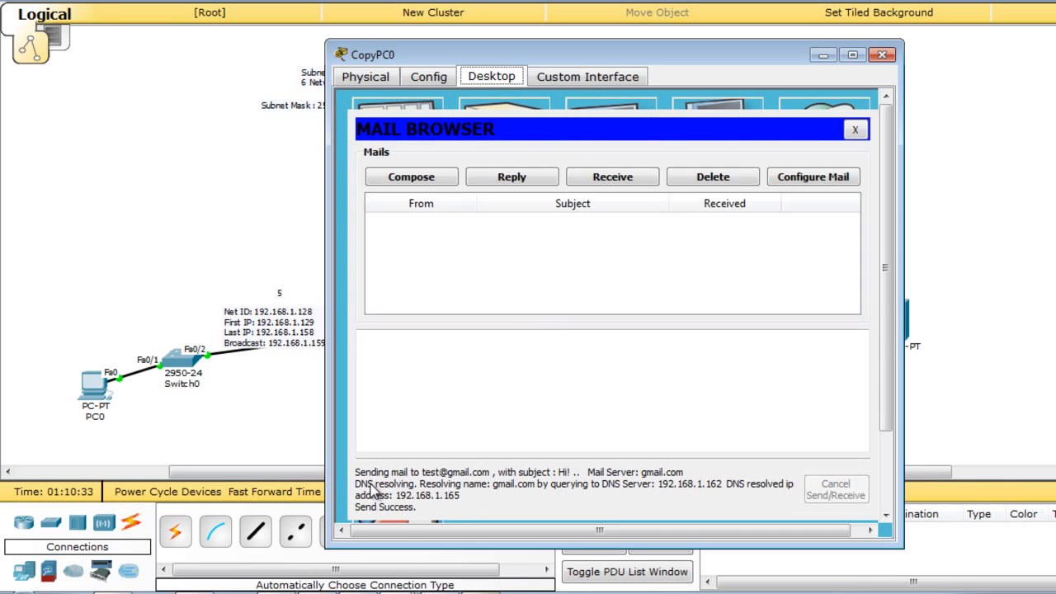
Receive PC0's new mail, read the 'Hi!' message, and close PC0's window.
click(92, 353)
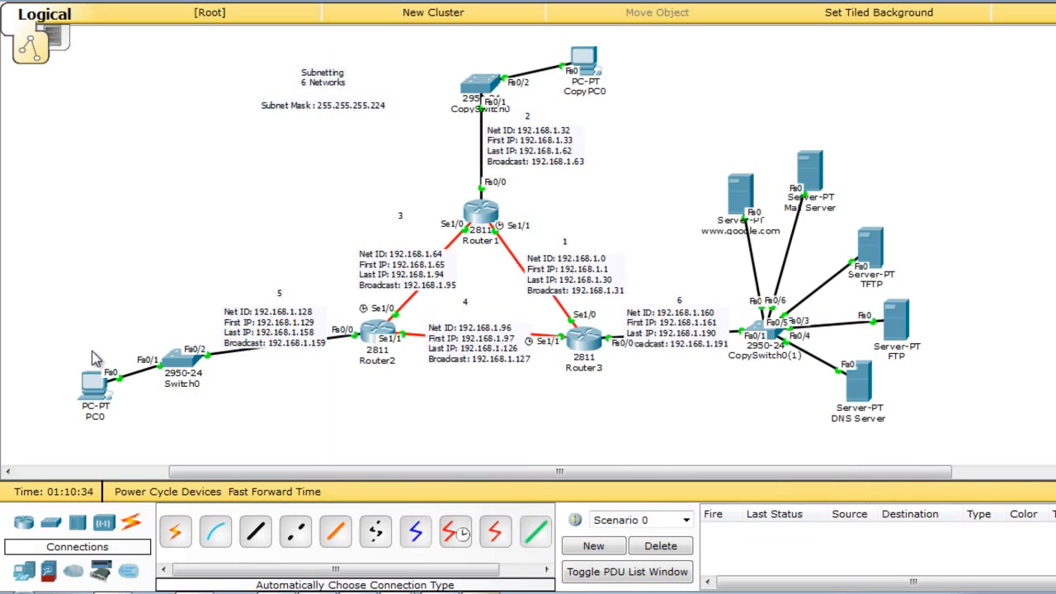
click(85, 388)
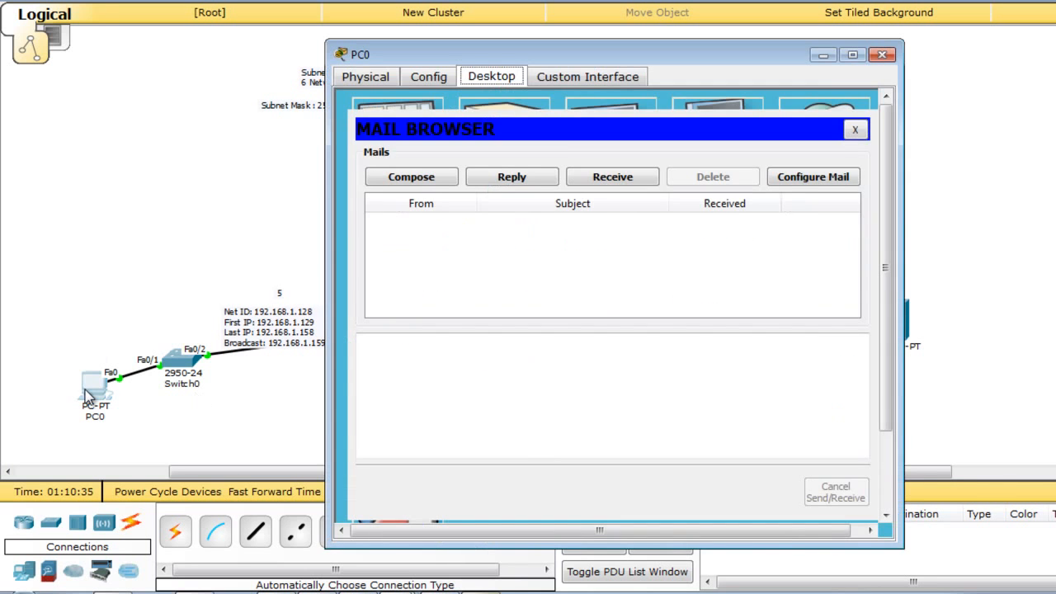
click(615, 178)
click(545, 227)
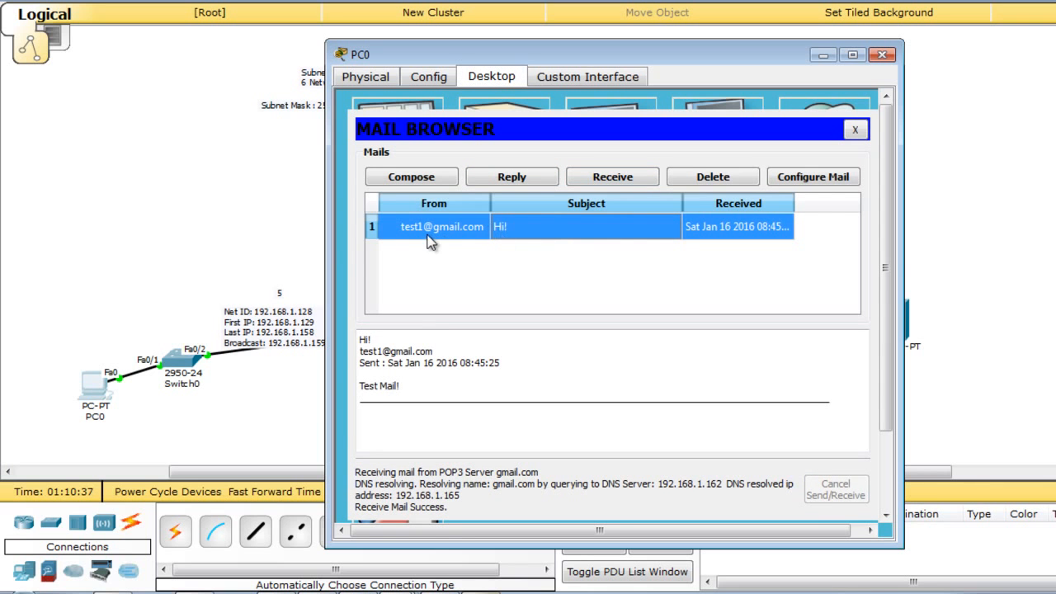
click(883, 53)
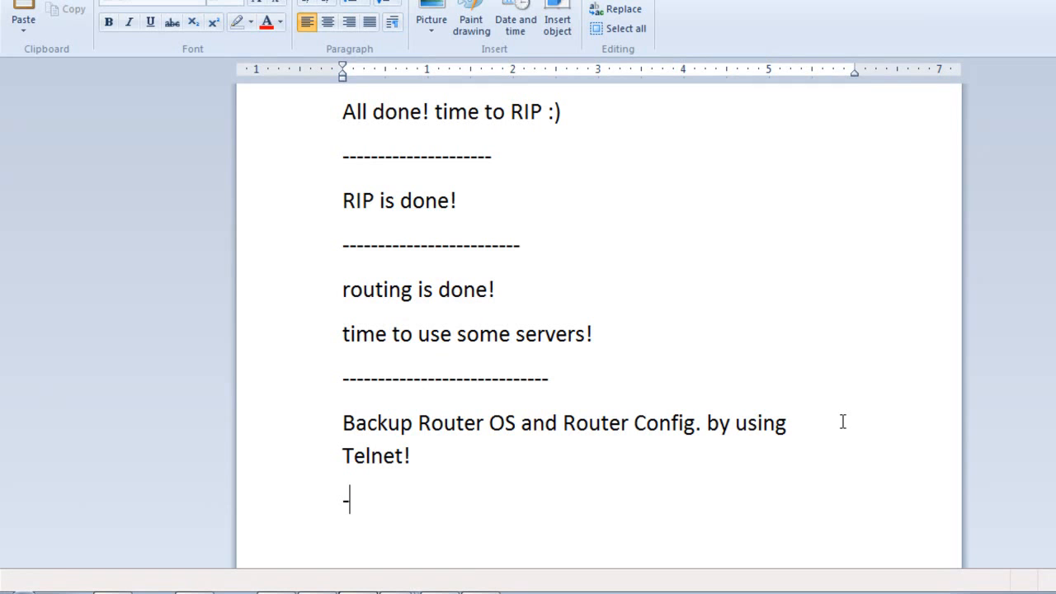
Add a dashed separator and the line 'That's Thanks for watching ! and good look for you ^_^'.
text(------------------------------)
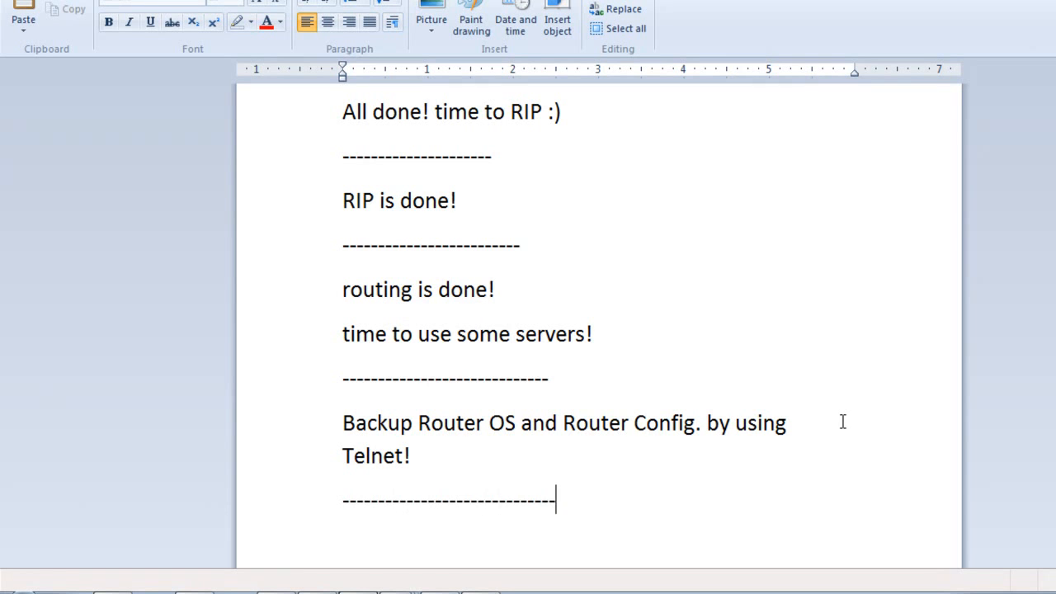
key(Return)
text(Than)
key(BackSpace)
text(ts)
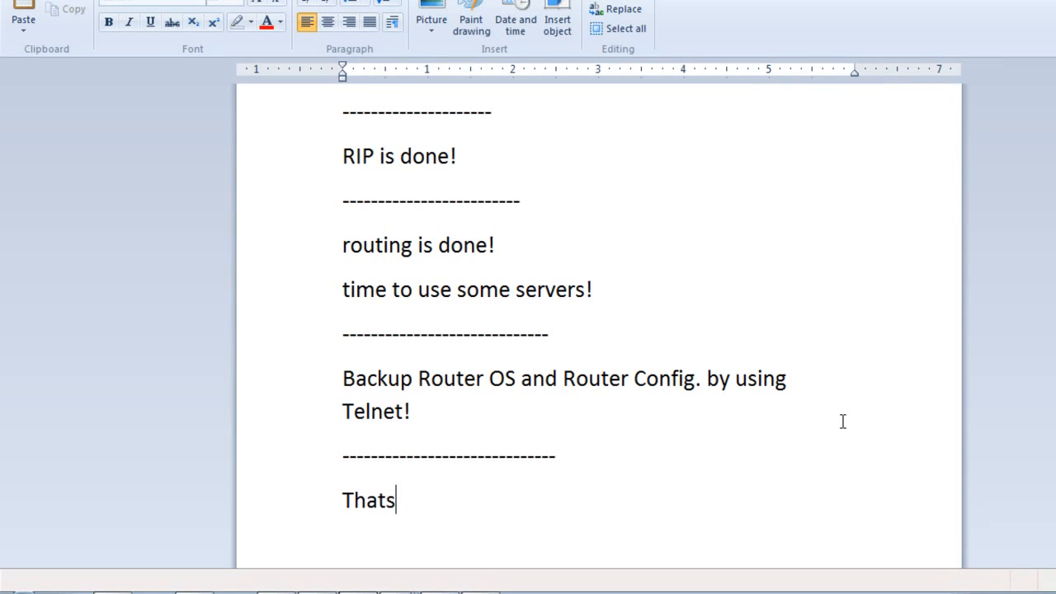
key(BackSpace)
key(BackSpace)
text(;)
key(BackSpace)
text('s Thanks for wa)
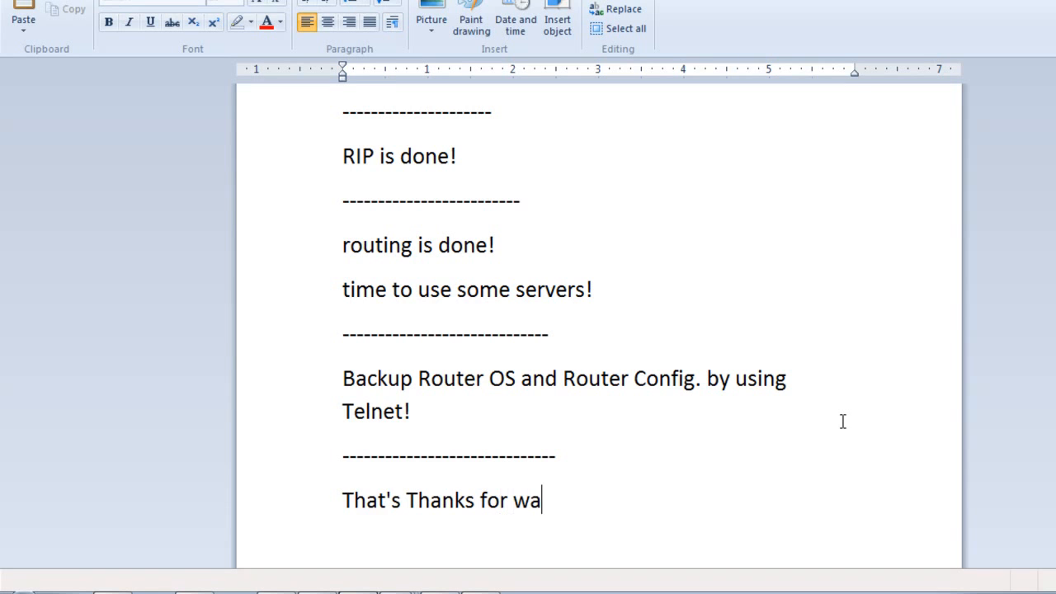
text(tchiin)
key(BackSpace)
key(BackSpace)
text(ng ! and )
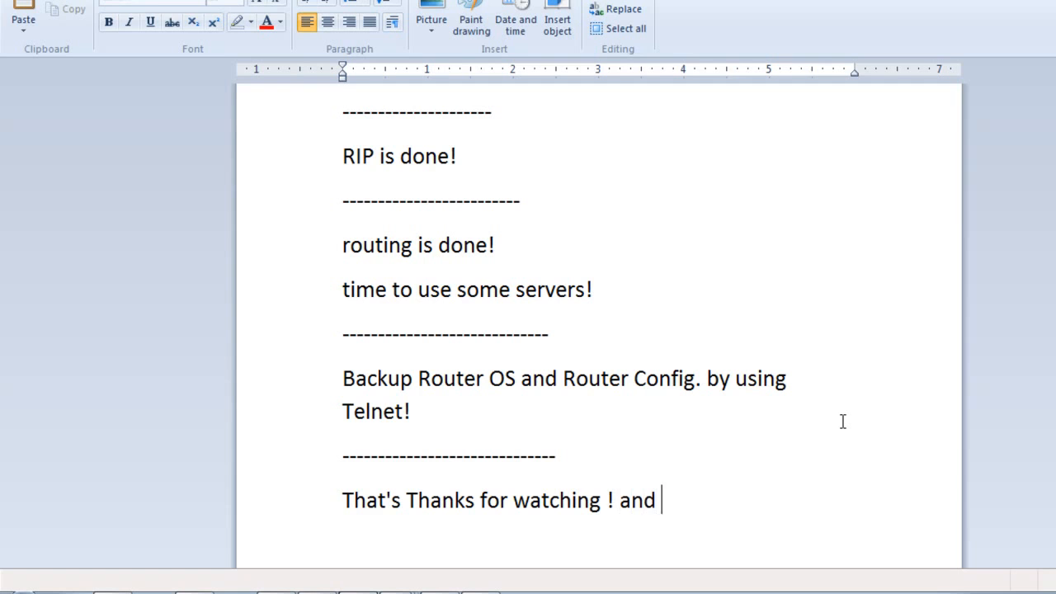
text(good look )
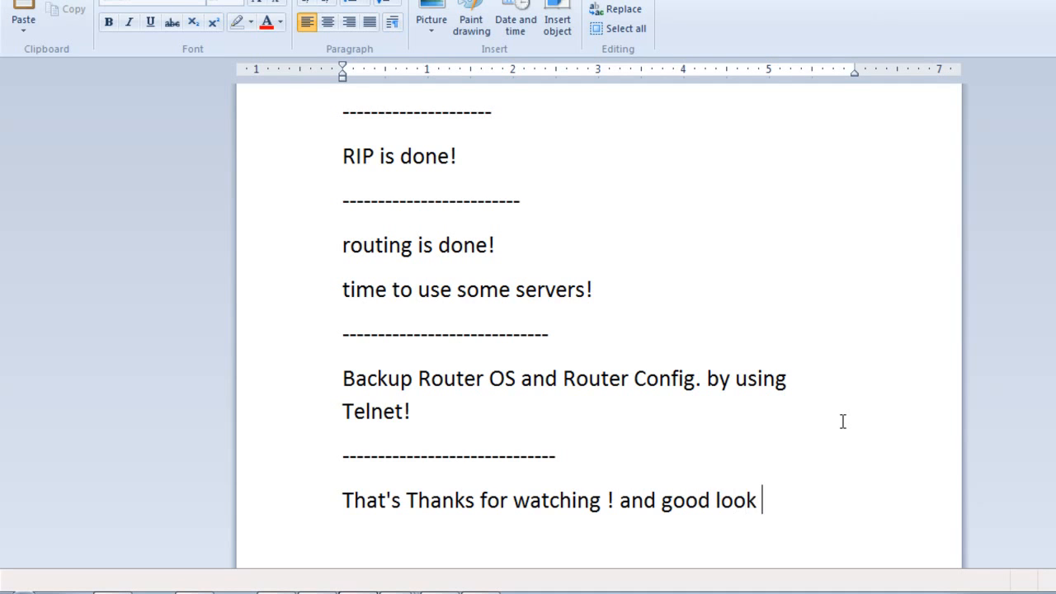
text(for you)
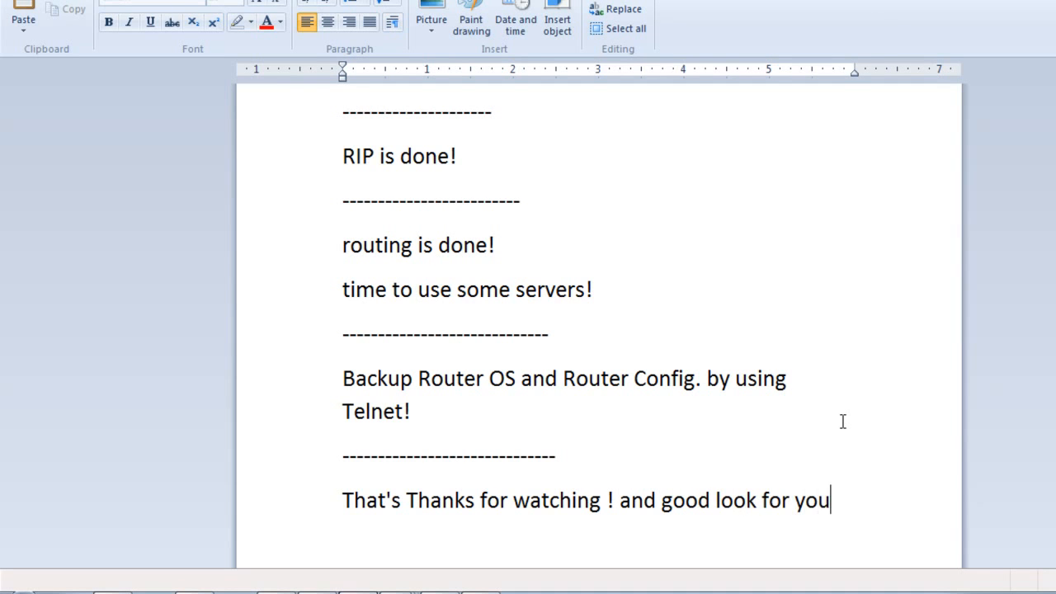
text( ^_^)
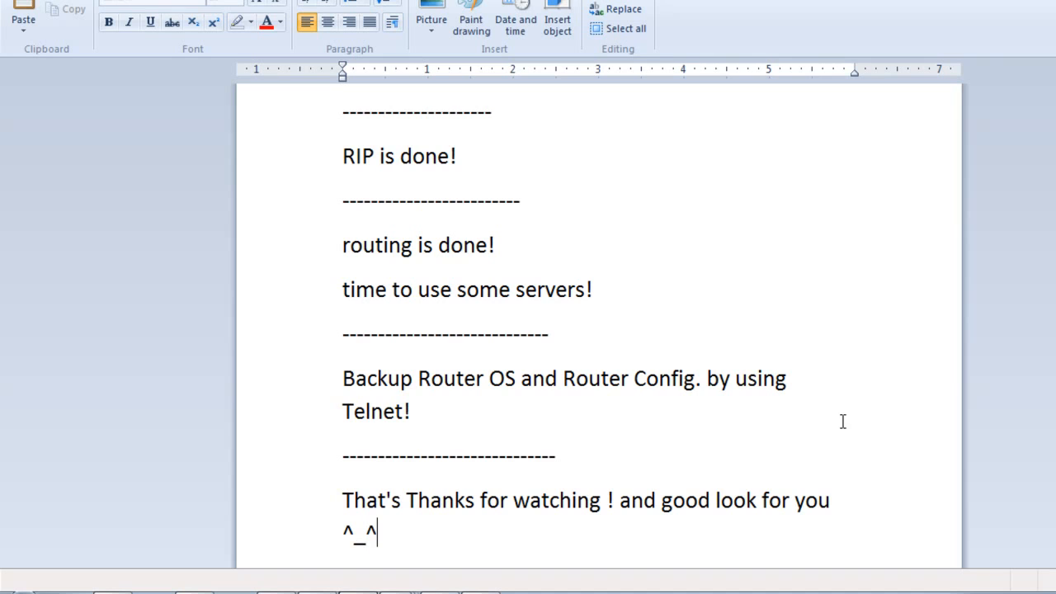